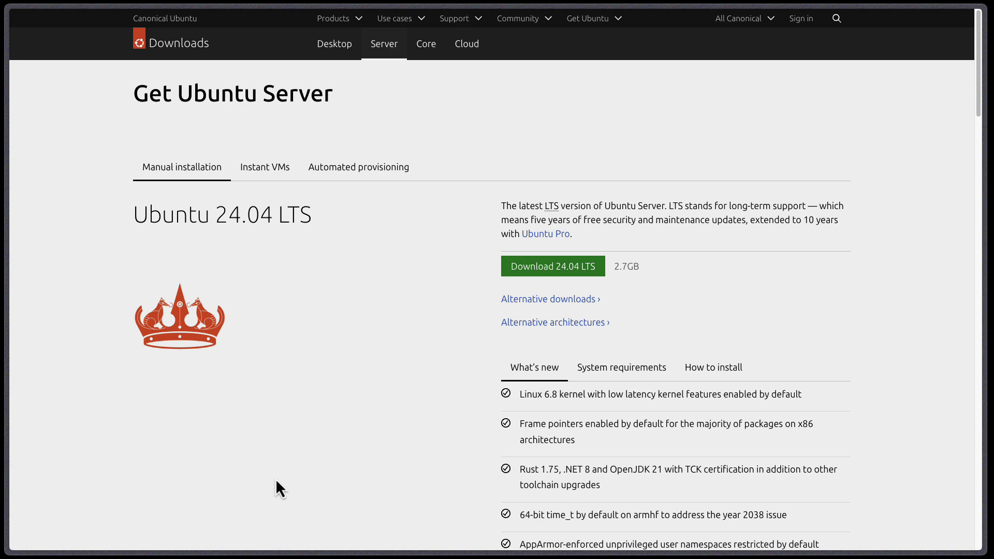
- Search the web for 'ubuntu linux server download' and open the Get Ubuntu Server page
drag(614, 77, 380, 284)
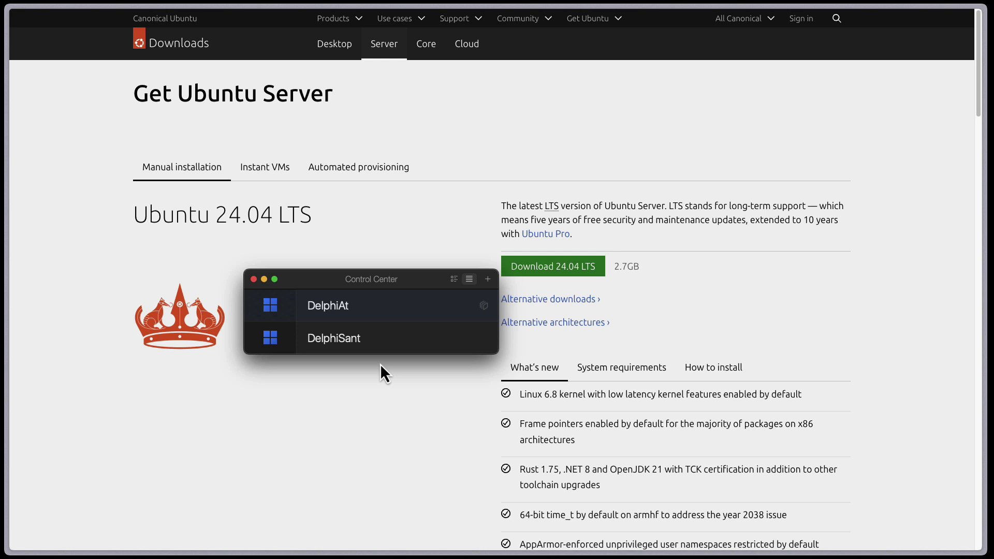
drag(372, 279, 993, 429)
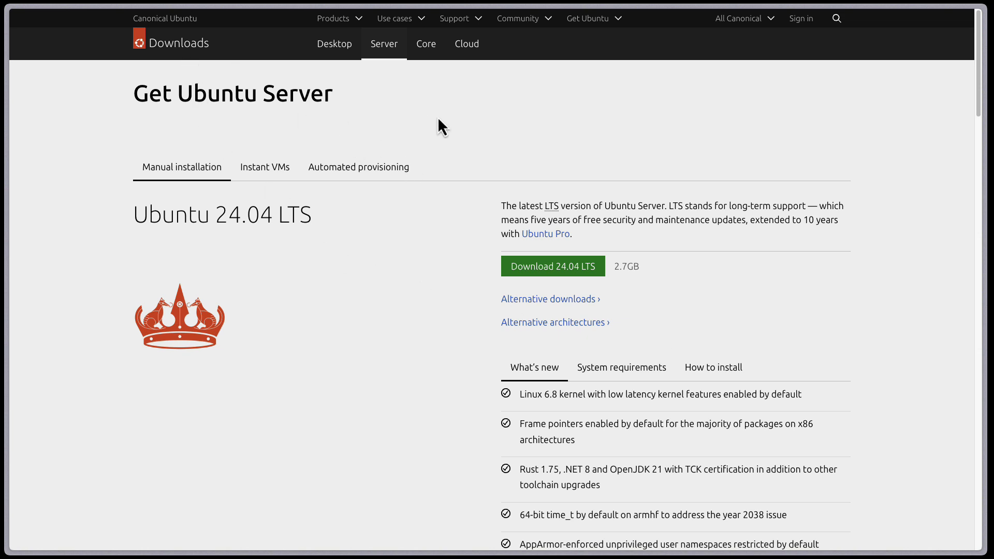
key(super+l)
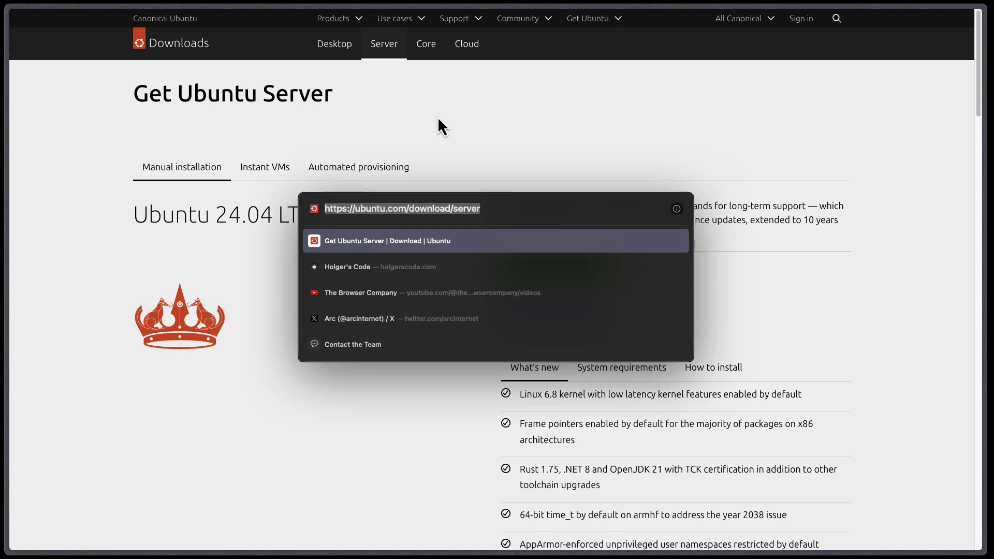
text(ubuntu)
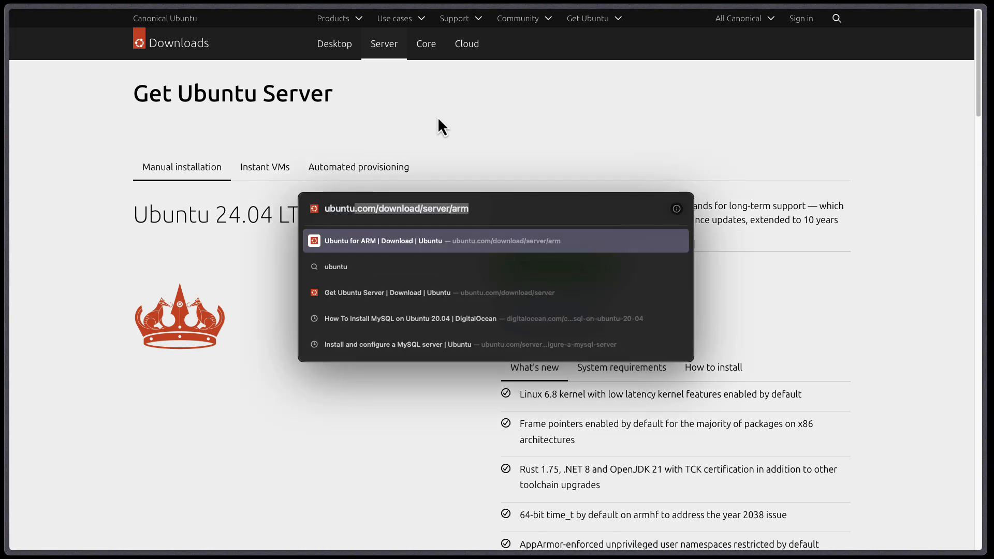
text( linux serv)
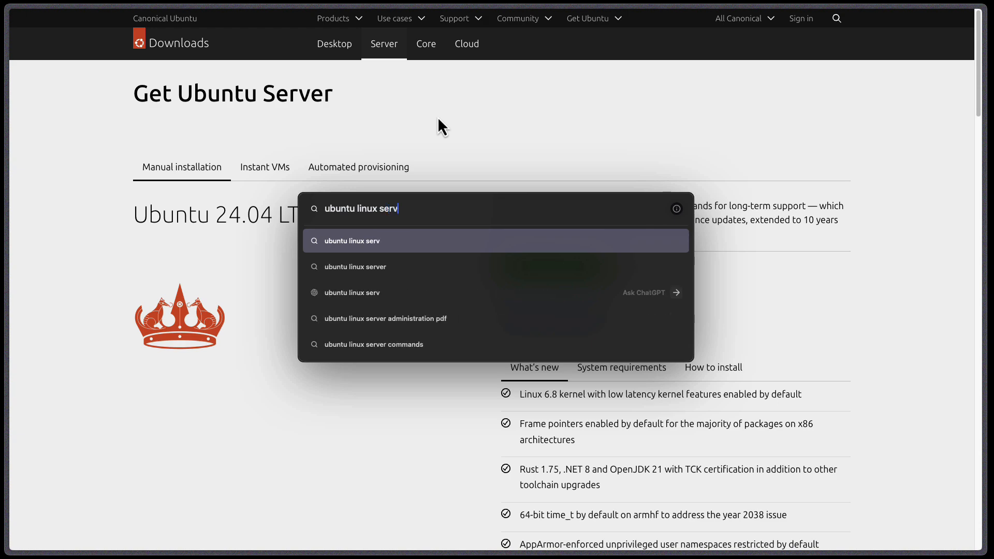
text(er download)
key(Return)
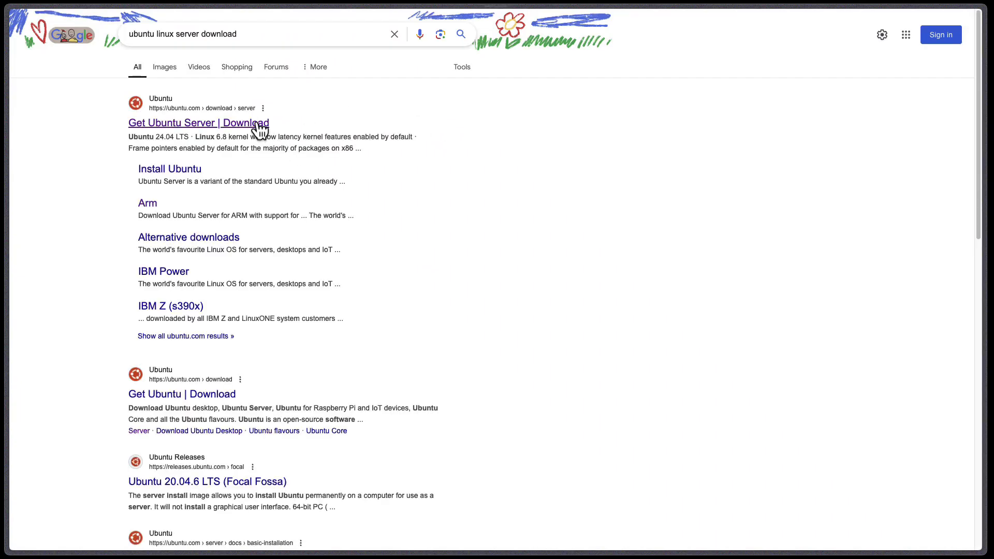
click(257, 127)
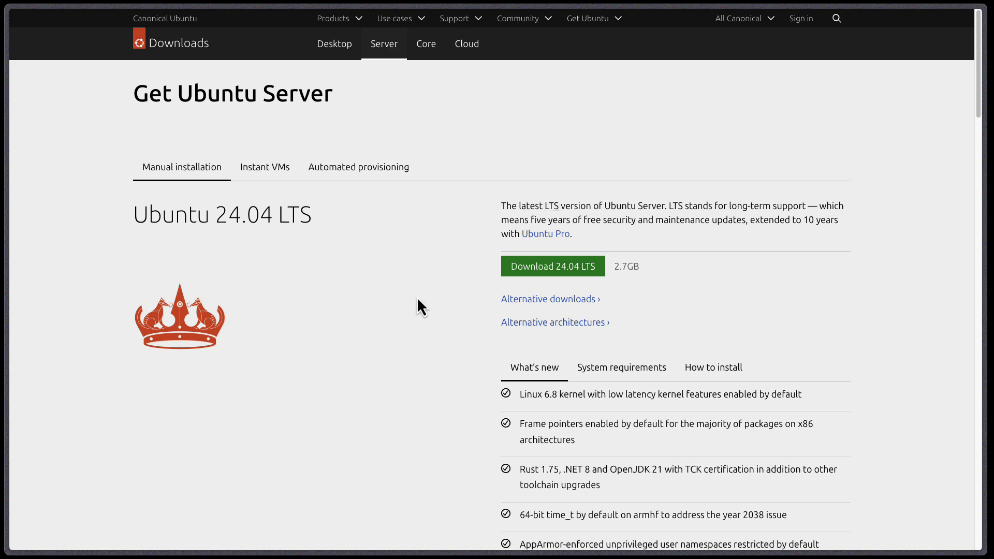
- Go to the ARM section and download the Ubuntu Server 24.04 LTS ARM image
scroll(418, 300, down, 4)
scroll(417, 296, down, 8)
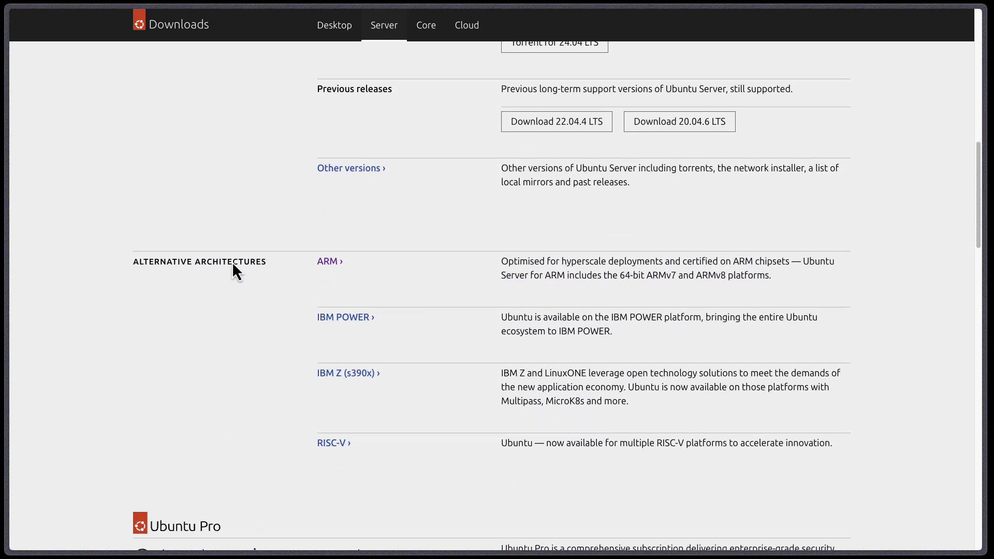
click(328, 265)
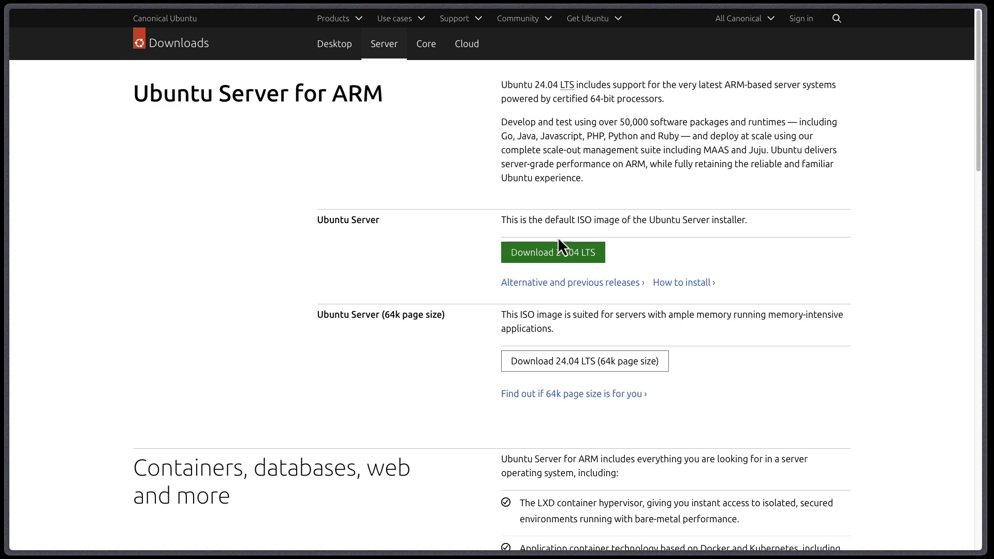
click(586, 257)
- Start a new virtual machine, look over the free systems and Windows 11, then choose install from image file
drag(770, 368, 412, 199)
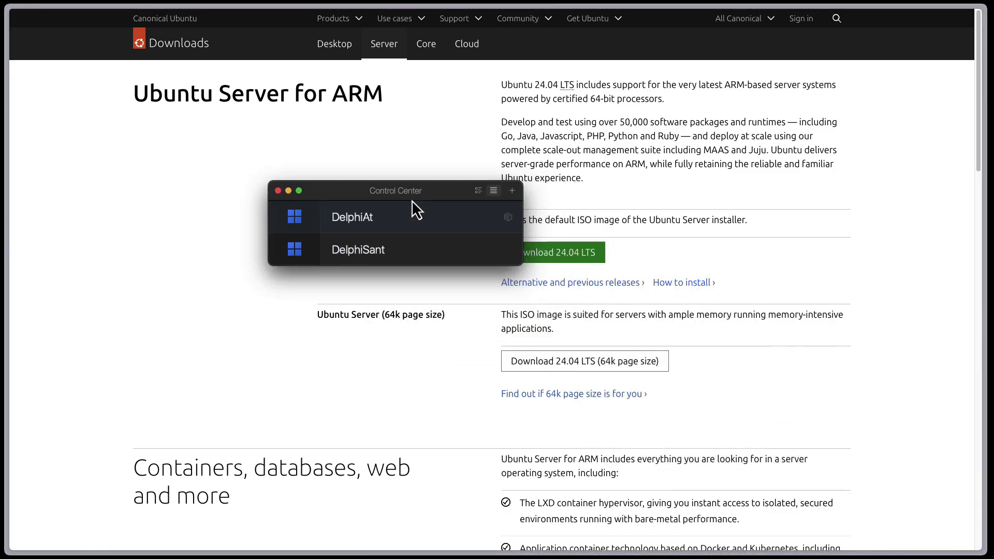
click(511, 191)
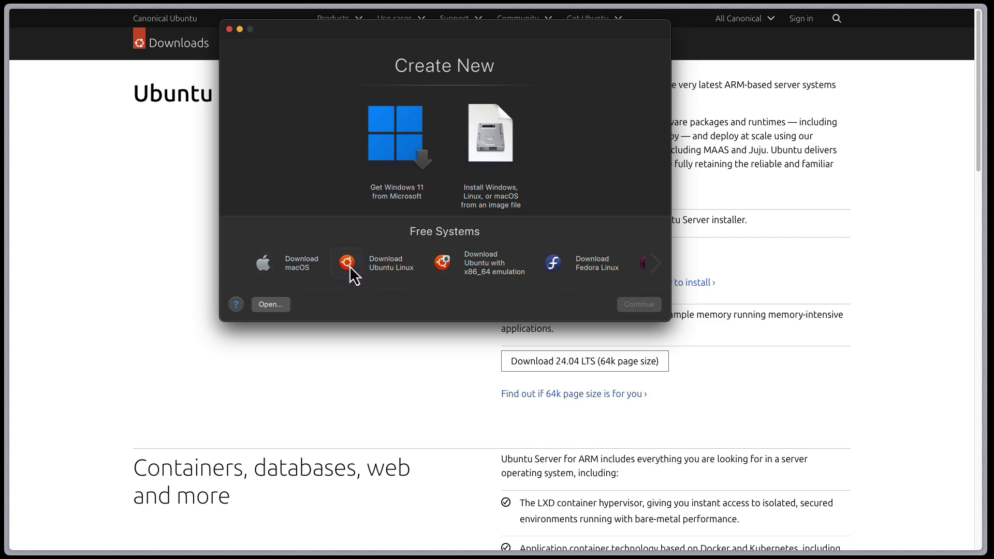
click(657, 264)
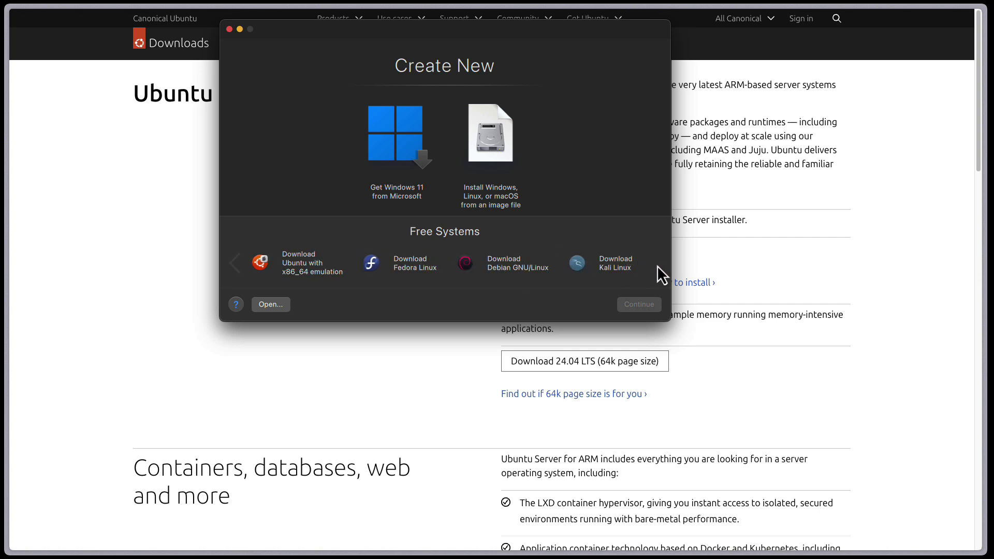
click(236, 267)
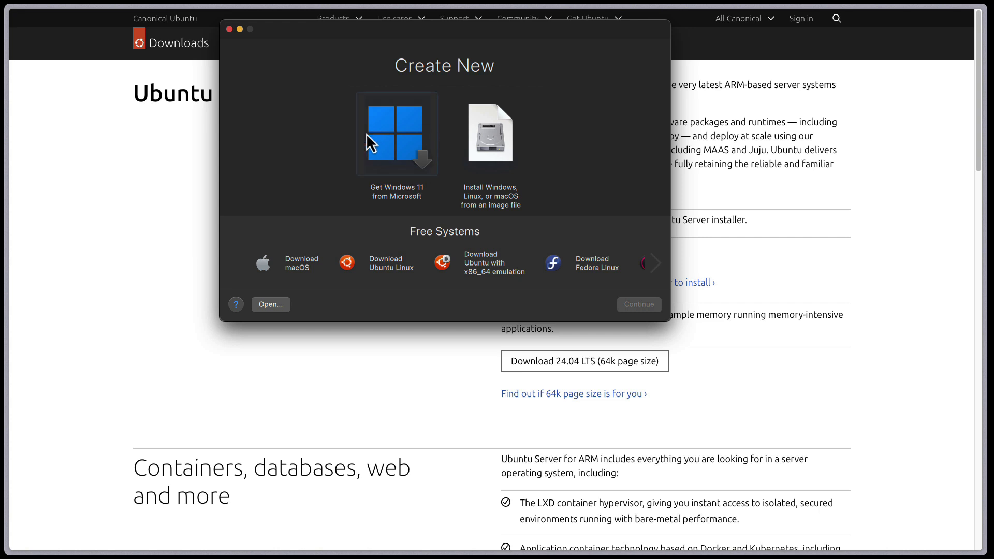
click(405, 148)
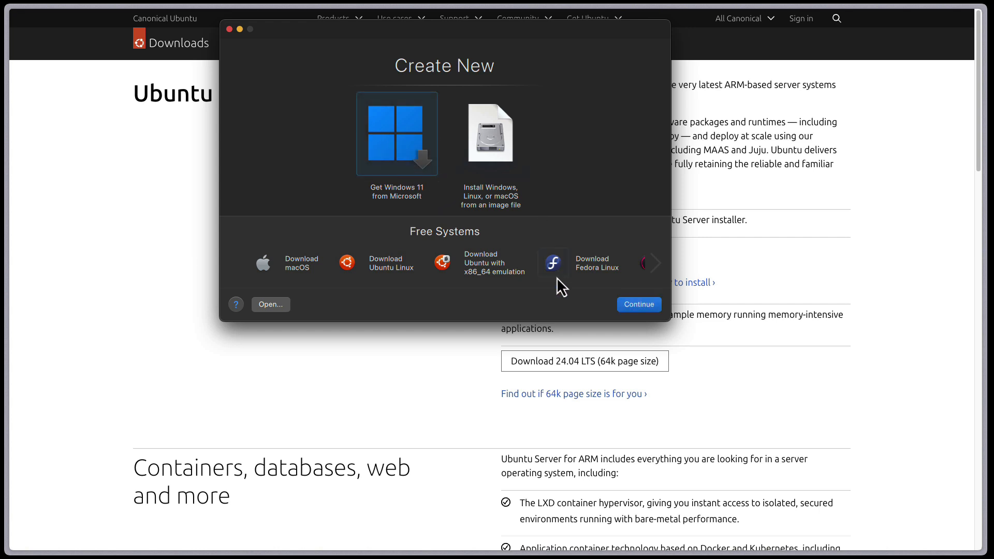
click(637, 306)
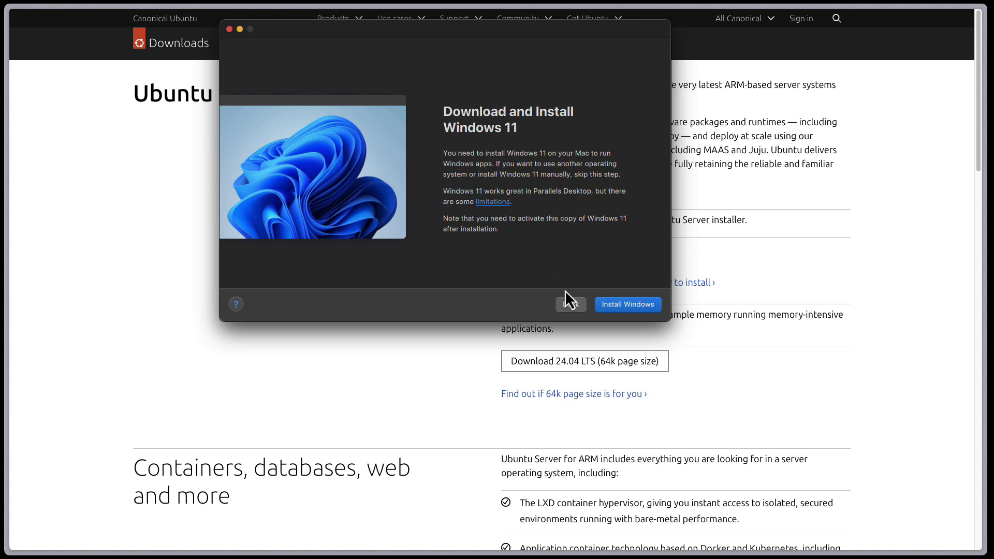
click(576, 308)
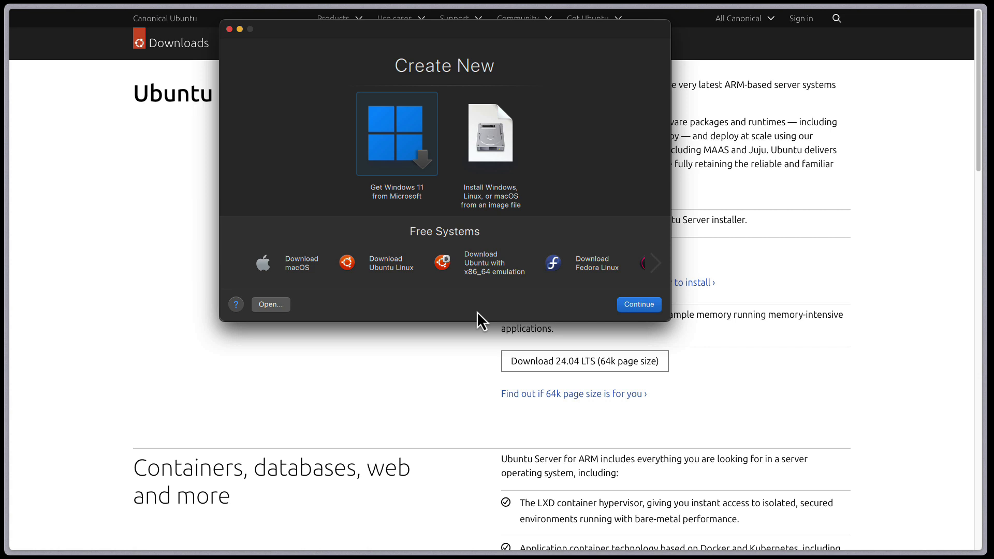
click(468, 143)
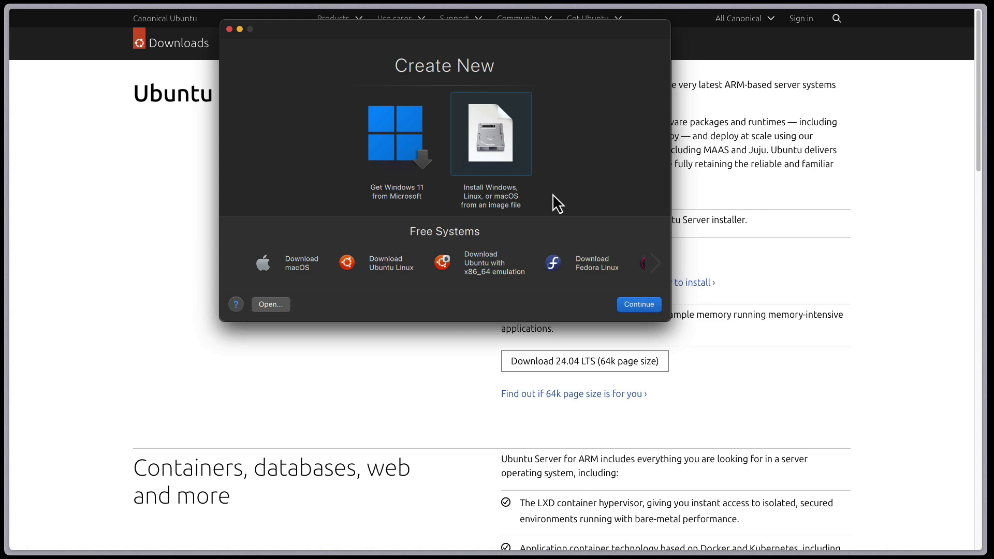
click(638, 305)
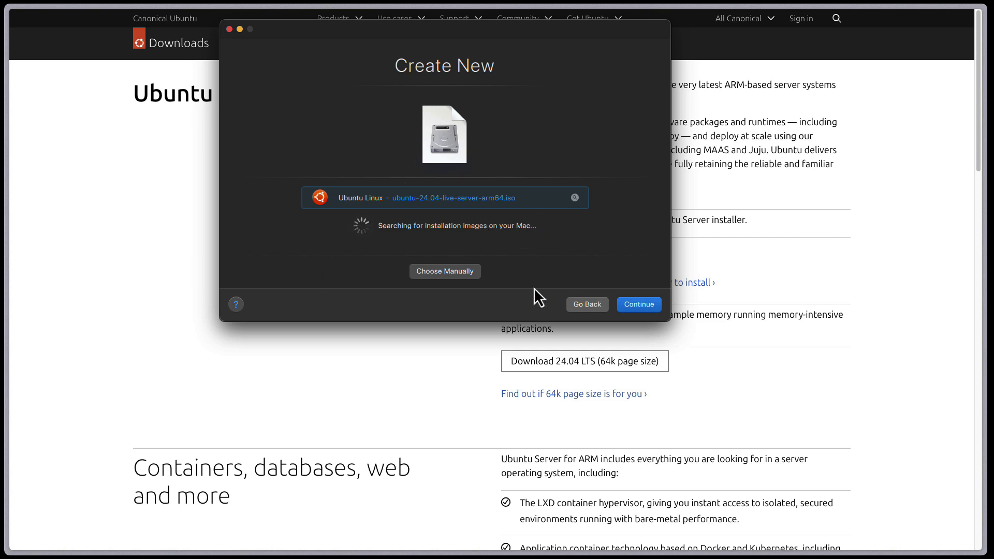
- Accept the detected Ubuntu installer image and name the machine 'UbuntuServer24LTS'
click(644, 306)
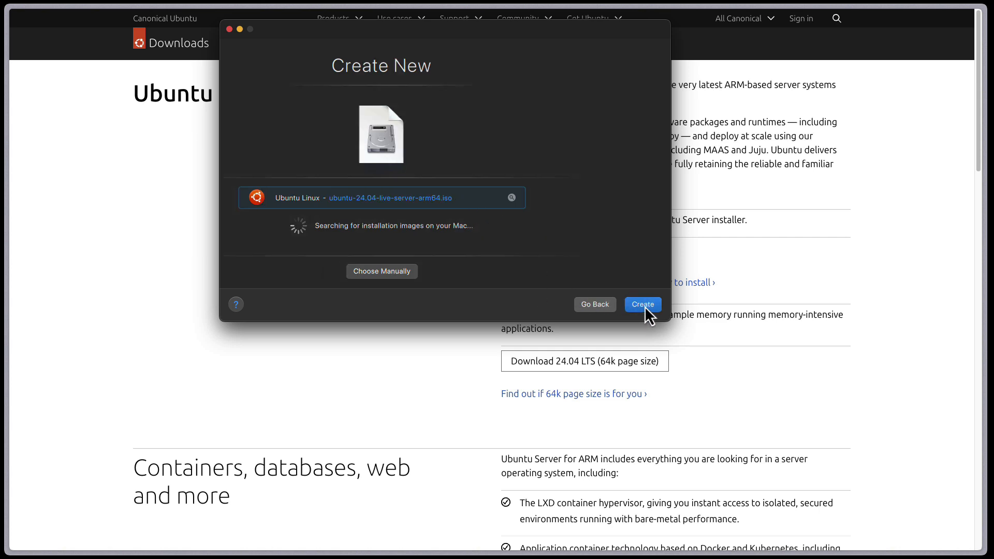
click(585, 305)
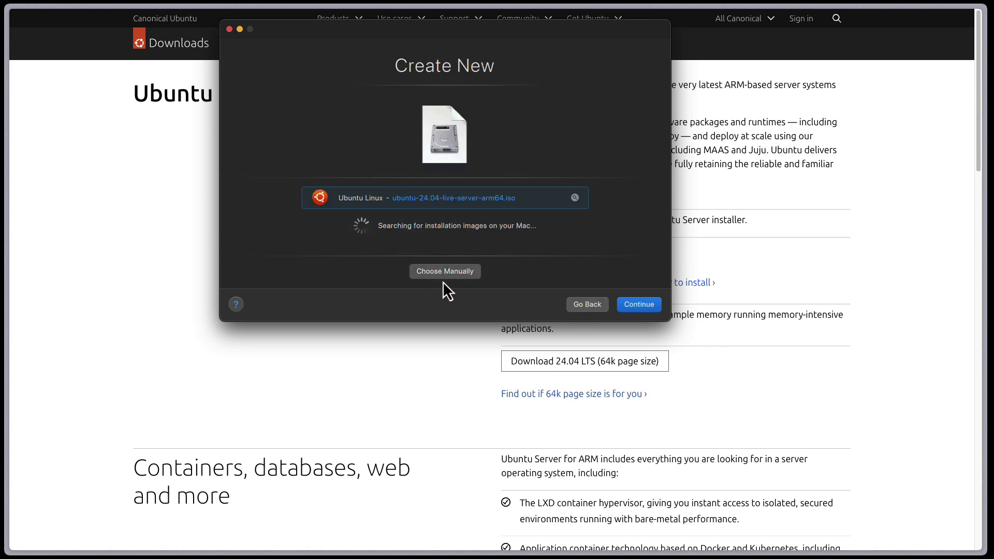
click(644, 308)
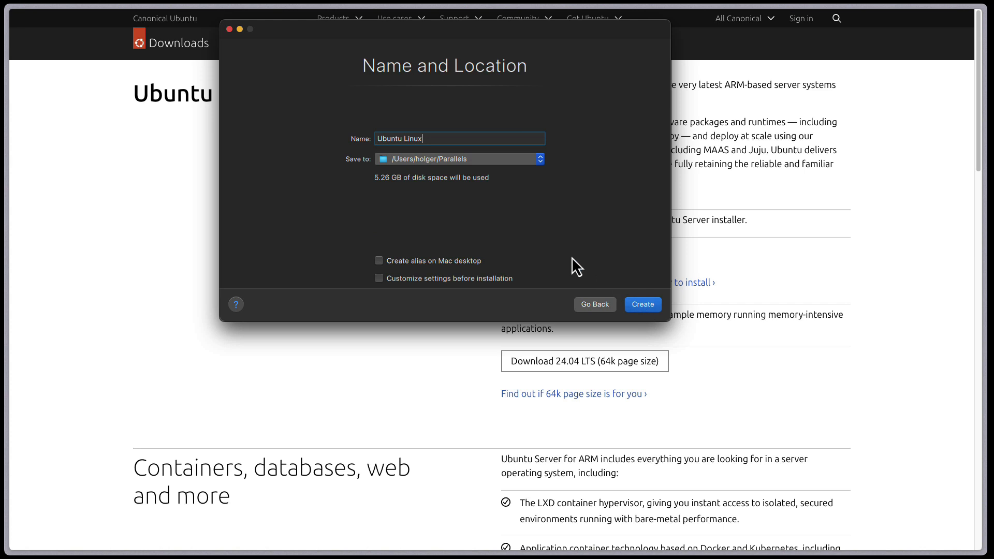
text(UbuntuSeve)
key(BackSpace)
key(BackSpace)
text(rver2404)
drag(402, 38, 254, 83)
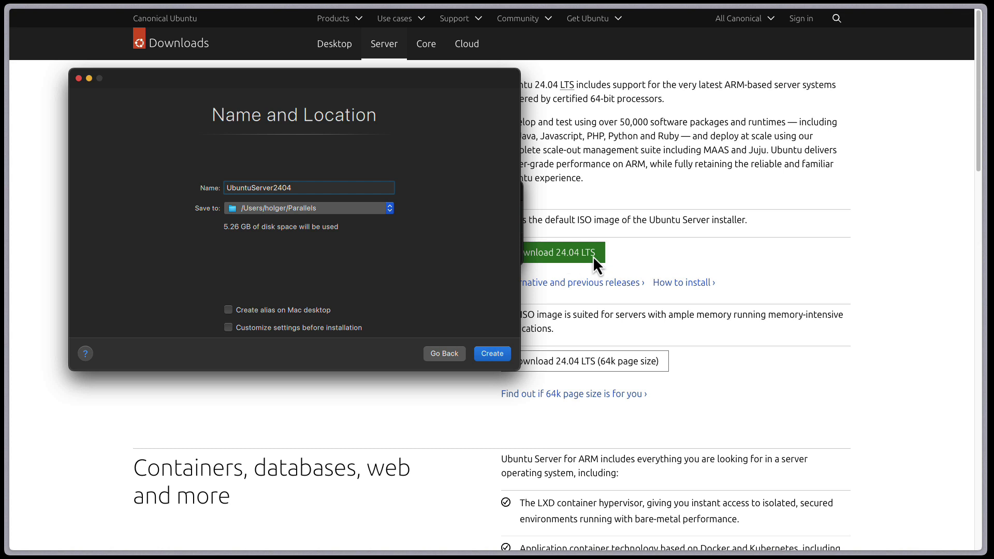
drag(295, 85, 318, 91)
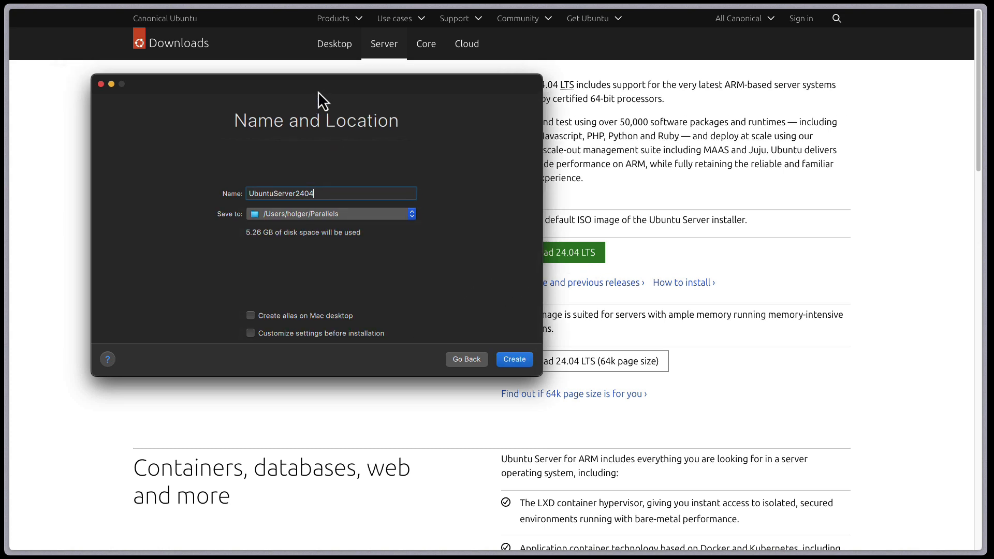
key(BackSpace)
key(BackSpace)
text(LTS)
- Create the machine and raise its memory to 4096 MB, keeping 2 processors
click(522, 363)
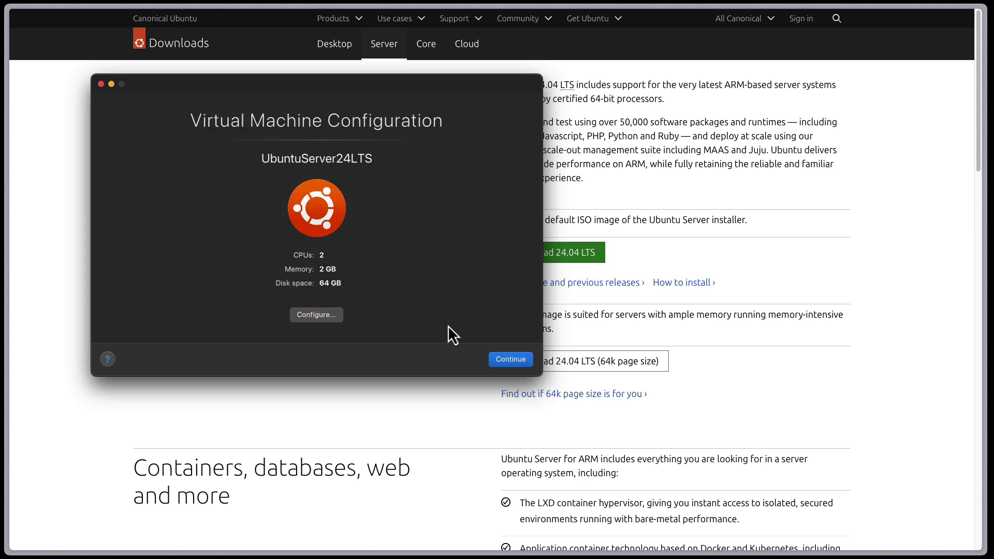
click(231, 145)
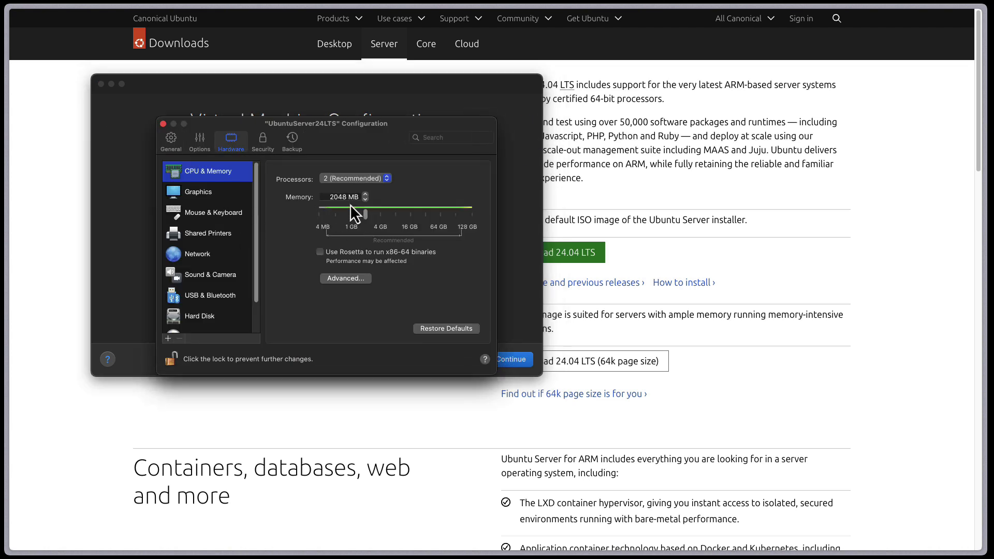
drag(367, 218, 379, 219)
click(371, 180)
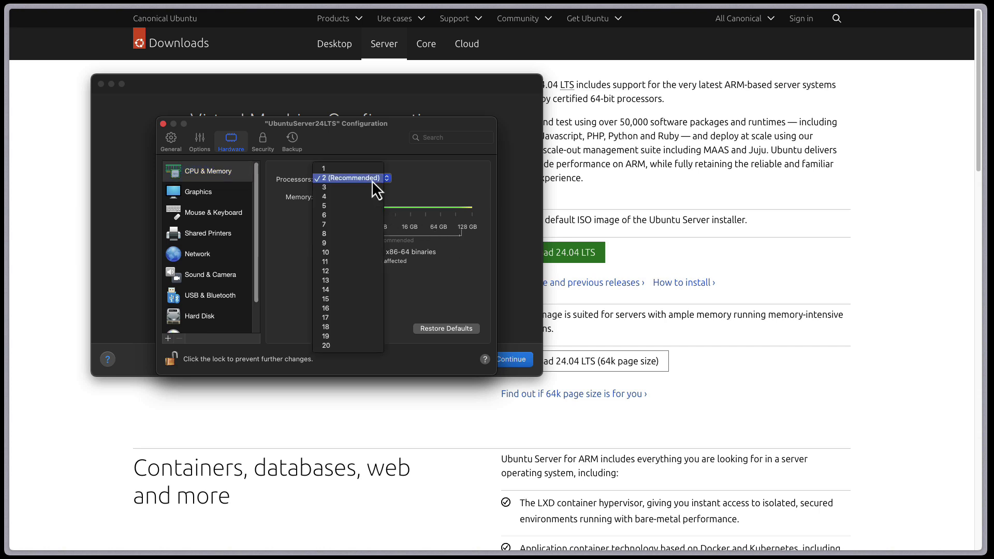
click(331, 181)
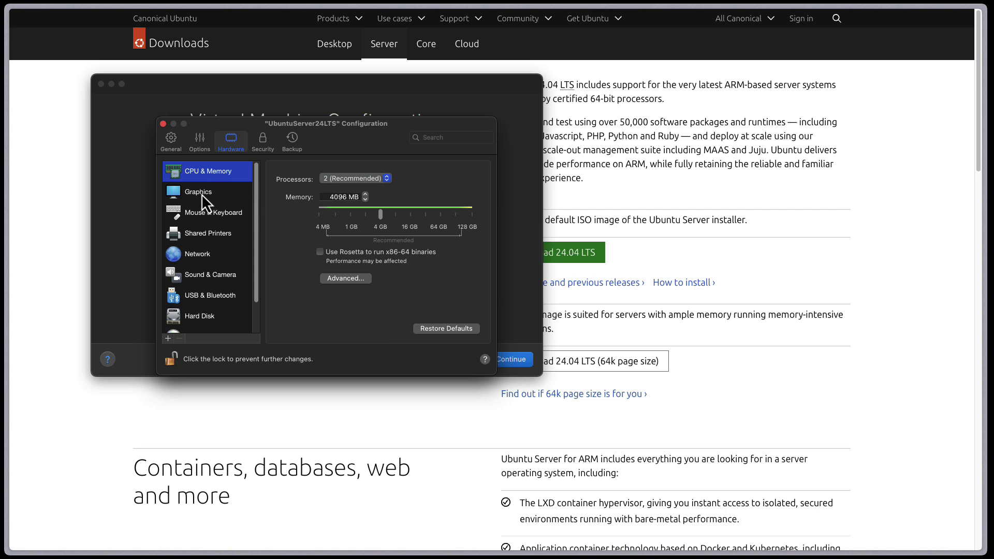
- Bridge the network source to the Default Adapter and close the configuration
click(201, 252)
click(397, 178)
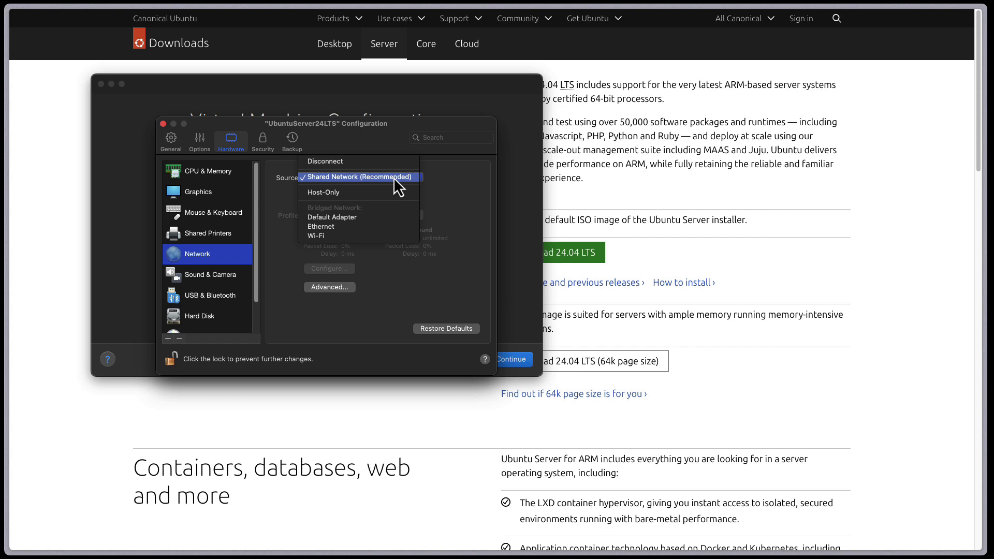
click(326, 218)
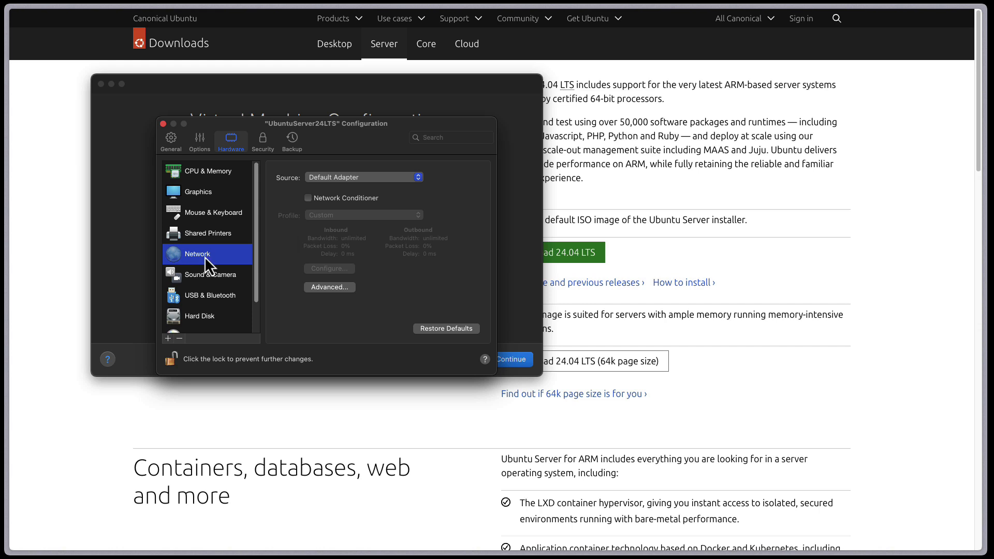
click(163, 124)
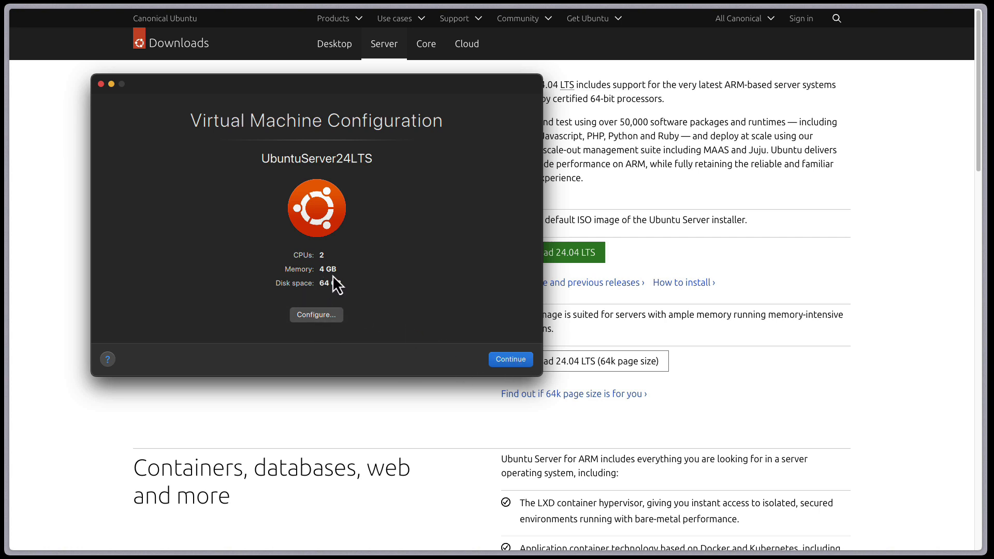
- Start UbuntuServer24LTS, halt the GRUB countdown and boot 'Try or Install Ubuntu Server'
click(515, 361)
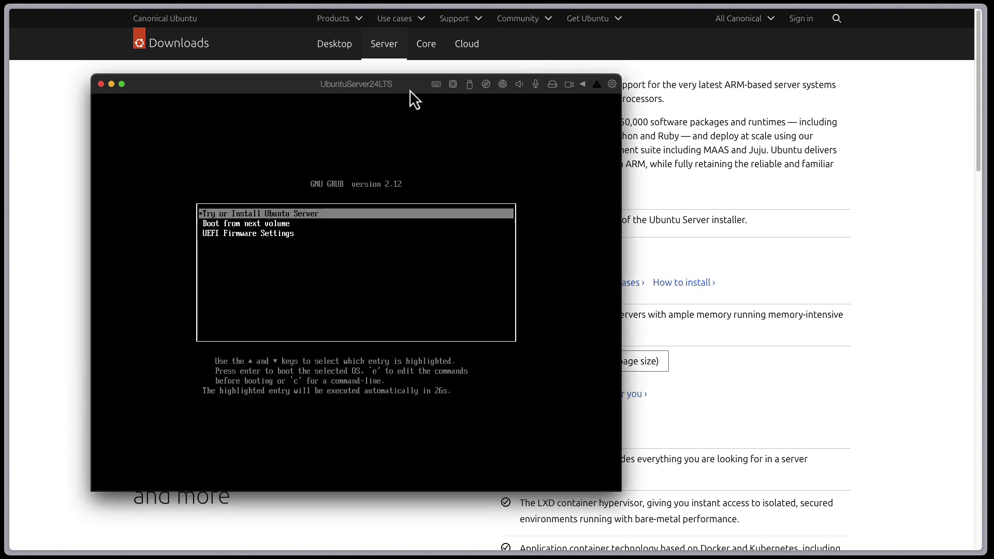
drag(410, 89, 445, 86)
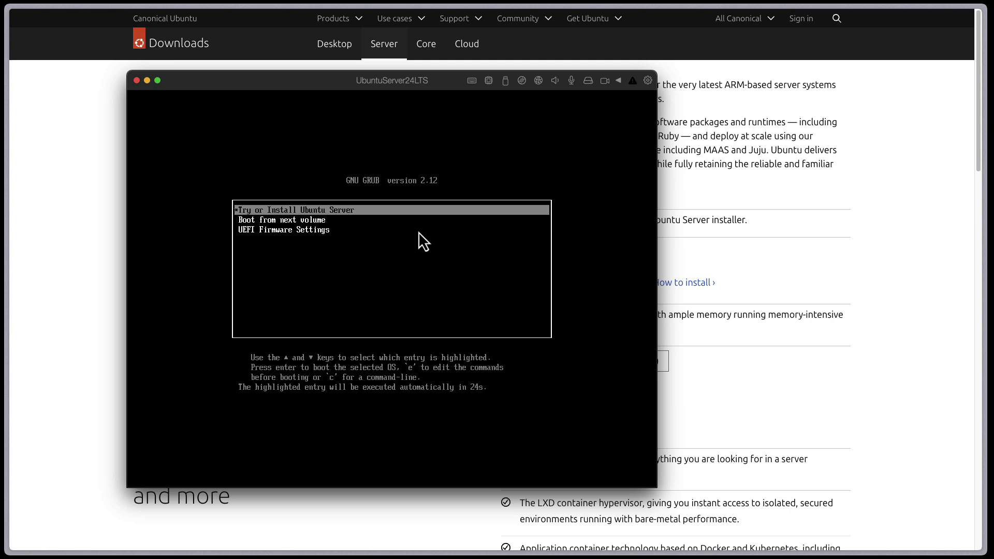
key(Up)
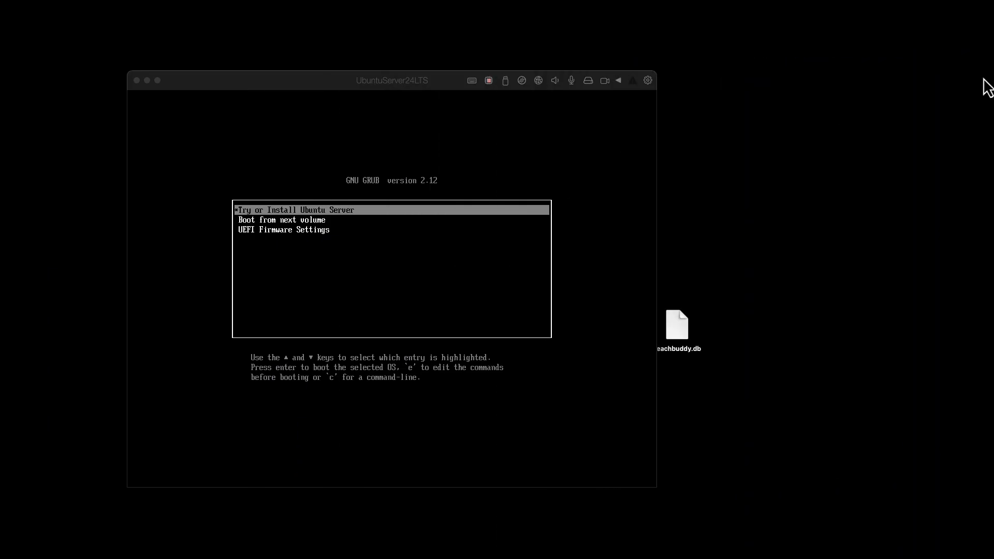
drag(358, 79, 441, 80)
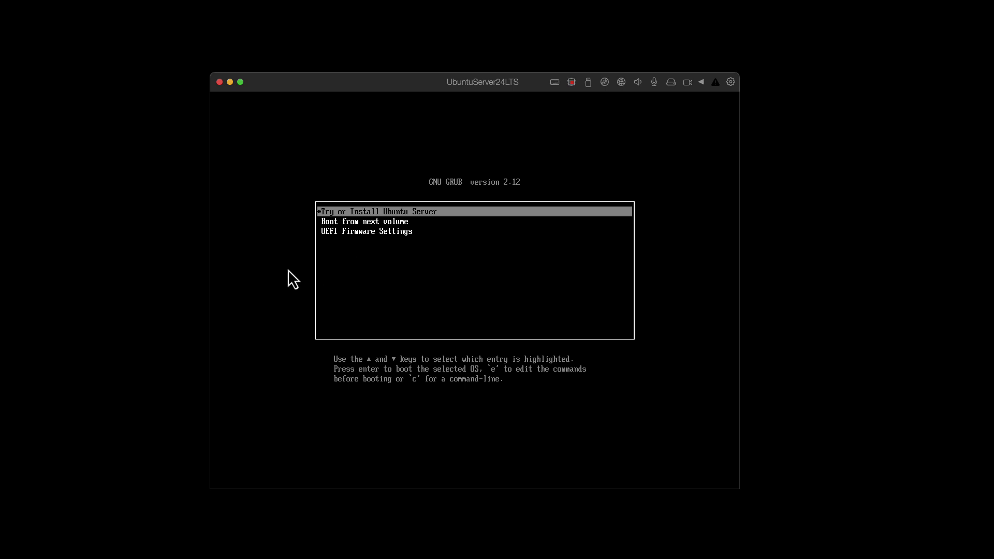
key(Return)
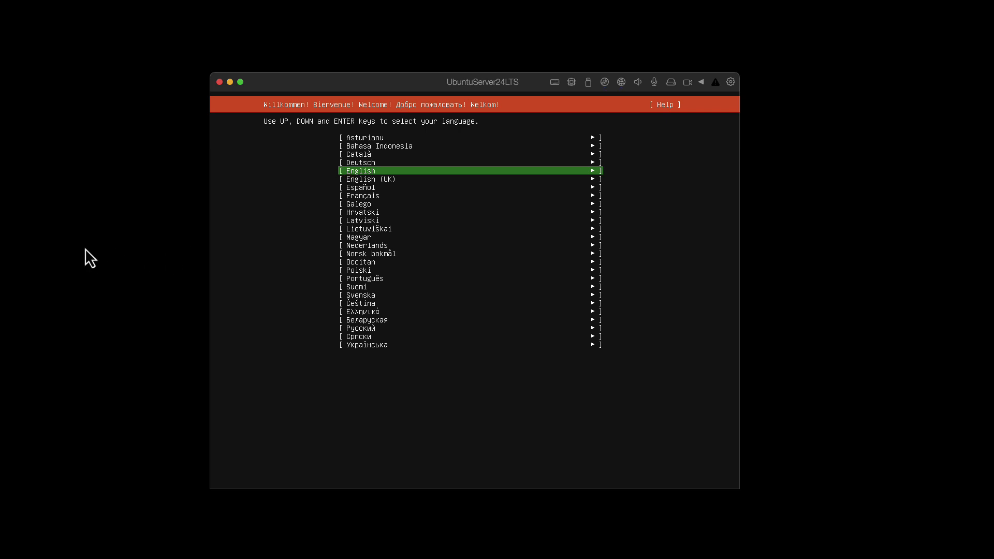
- Choose English as the installer language
key(Up)
key(Down)
key(Return)
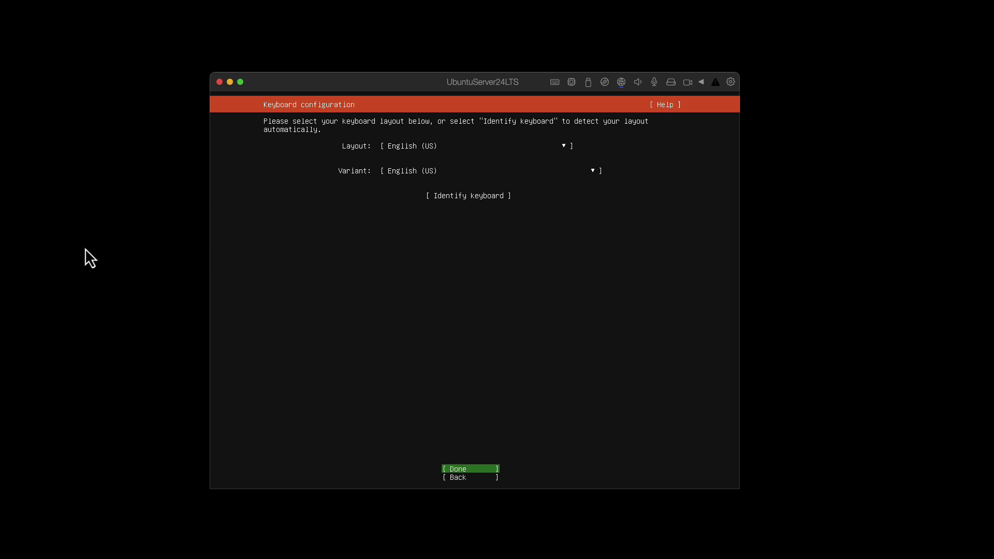
- Accept the English (US) keyboard layout and look over the installation-type options
key(Up)
key(Up)
key(Down)
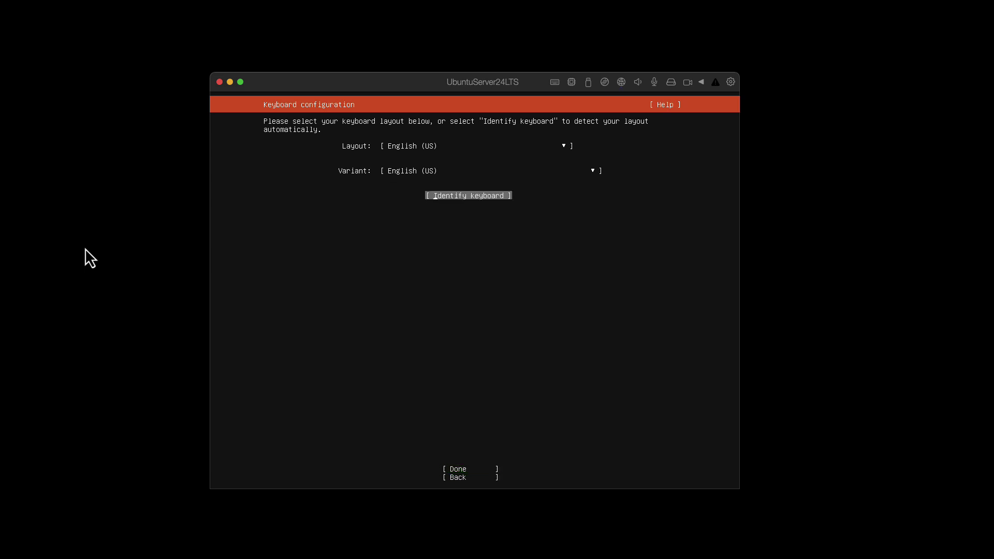
key(Down)
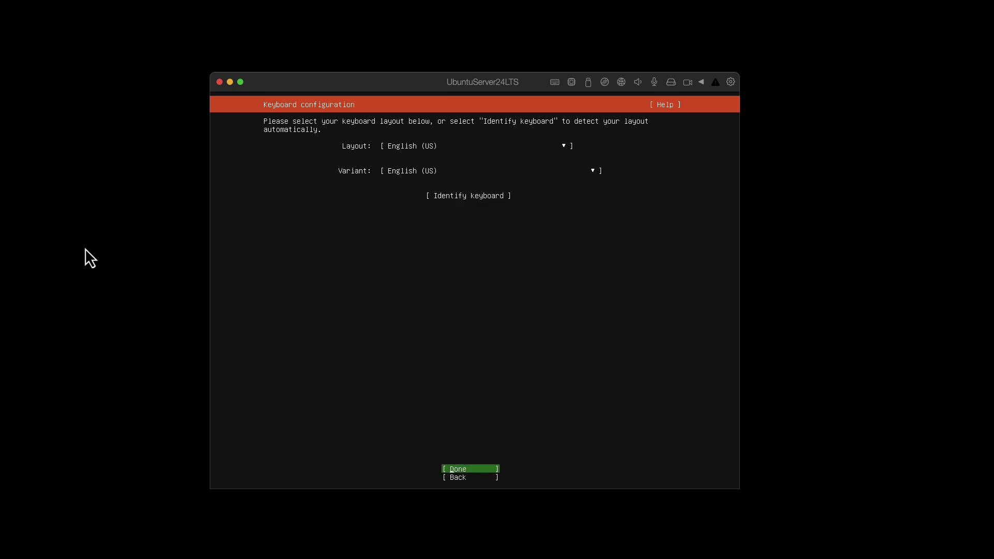
key(Return)
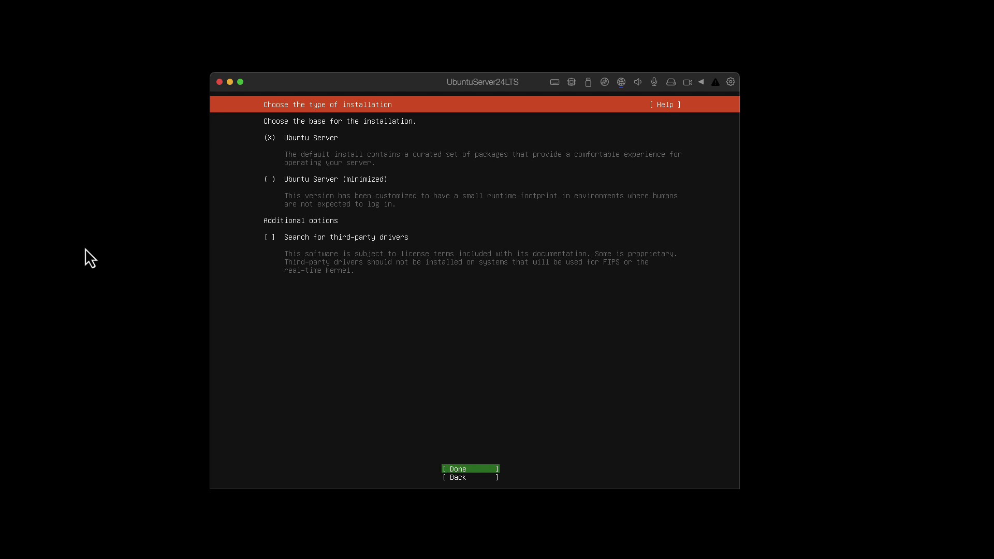
key(Up)
key(Up)
key(Down)
key(Down)
- Keep the standard Ubuntu Server install and accept DHCP on enp0s5 with address 192.168.0.238
key(Return)
key(Up)
key(Up)
key(Up)
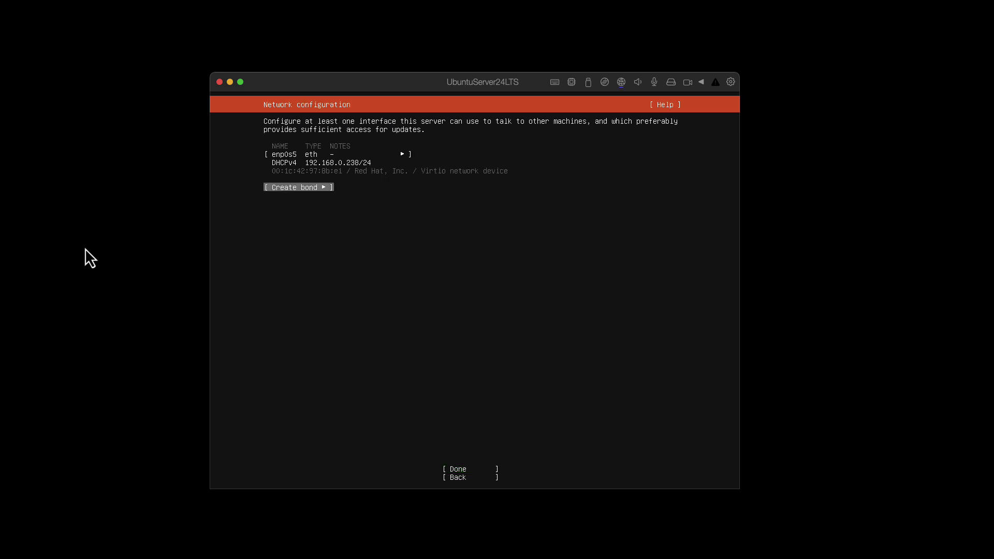
key(Down)
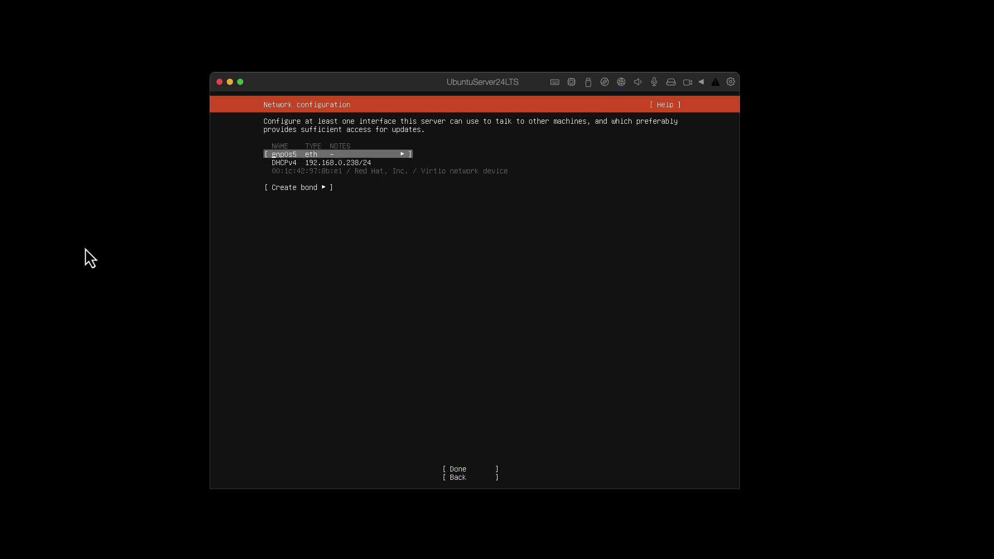
key(Down)
key(Up)
key(Down)
key(Up)
key(Down)
key(Down)
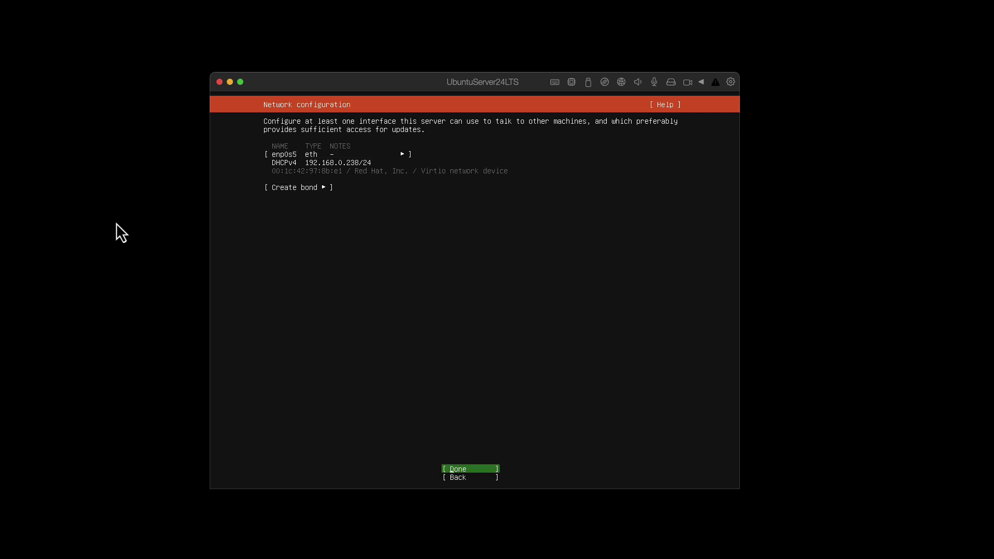
key(Return)
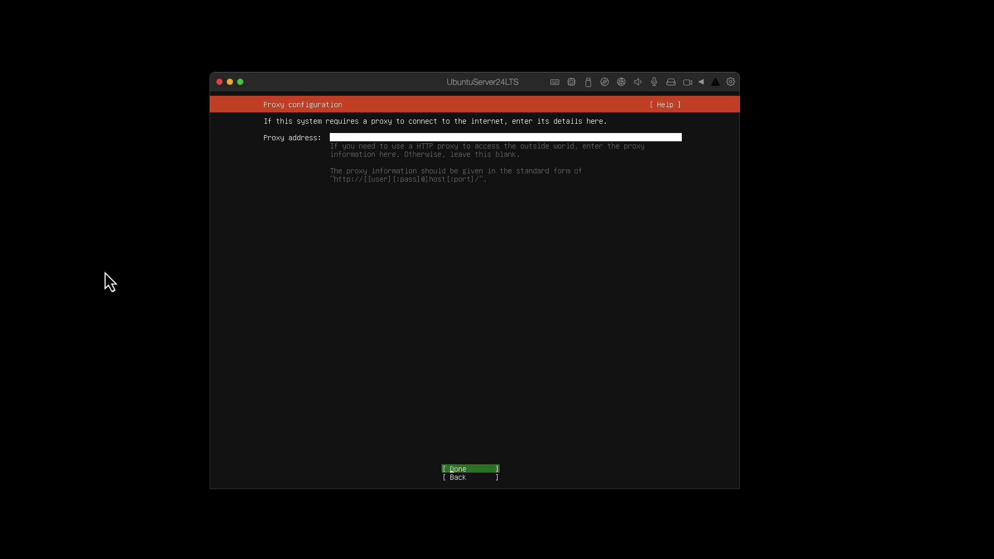
- Leave the proxy blank and accept the default Ubuntu archive mirror once its test passes
key(Return)
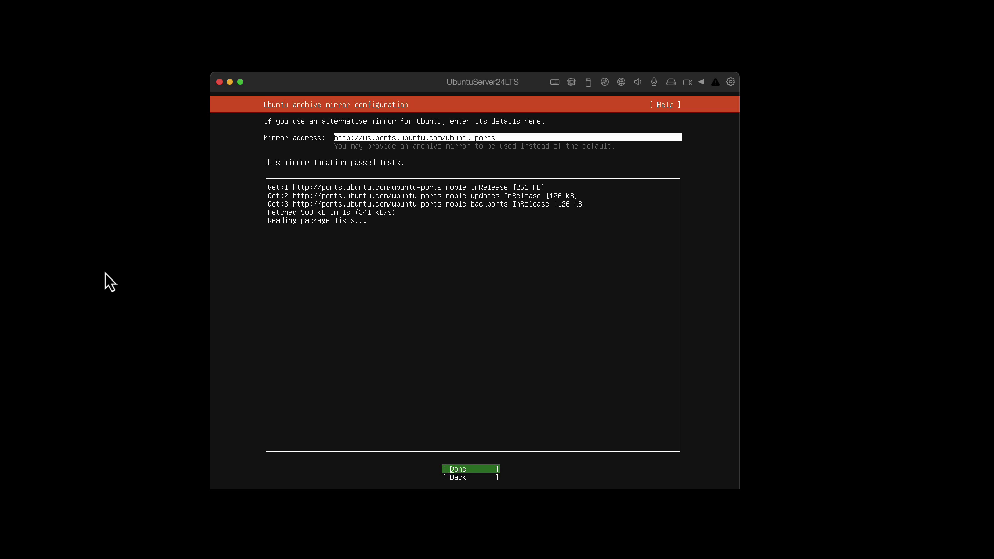
key(Return)
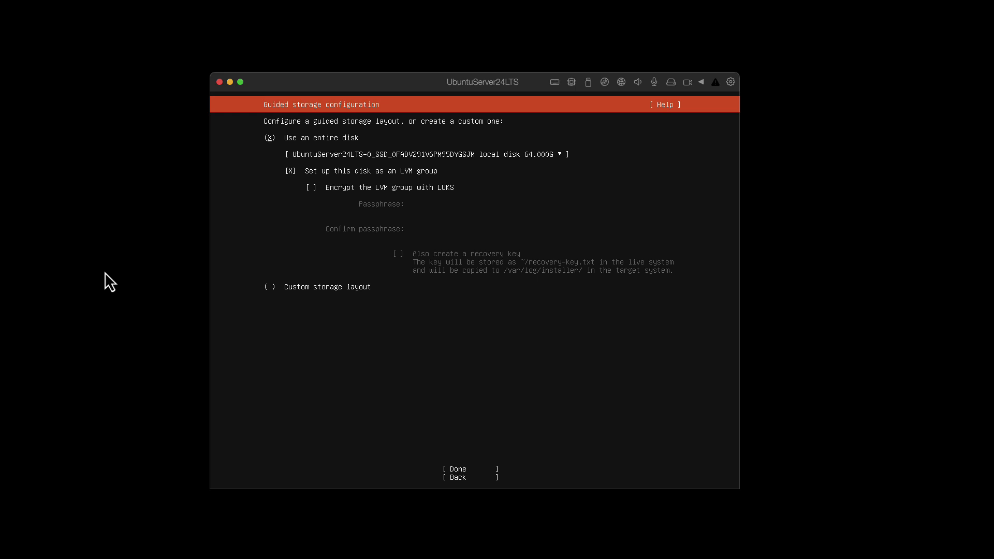
- Accept the guided entire-disk LVM layout on the 64 GB disk and confirm the destructive format
key(Tab)
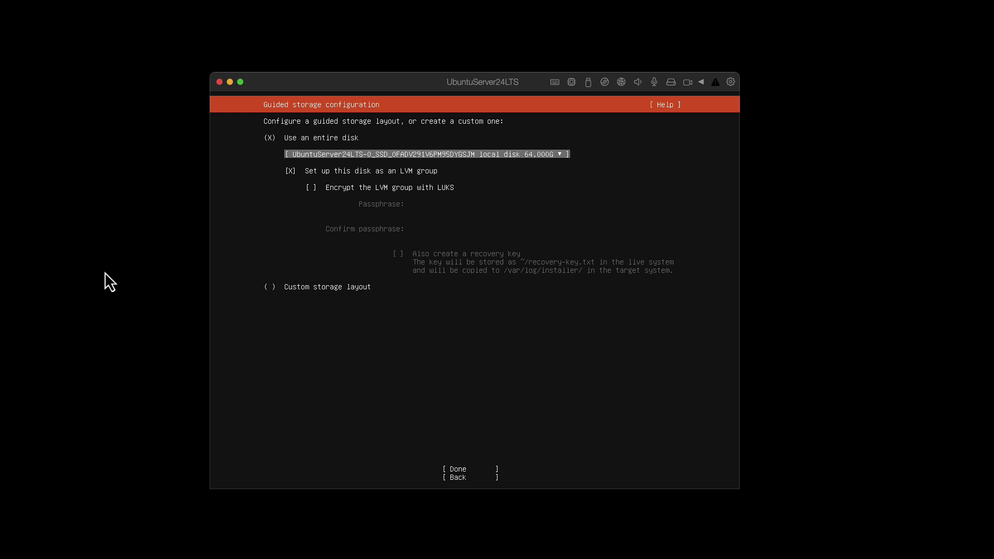
key(Tab)
key(Tab)
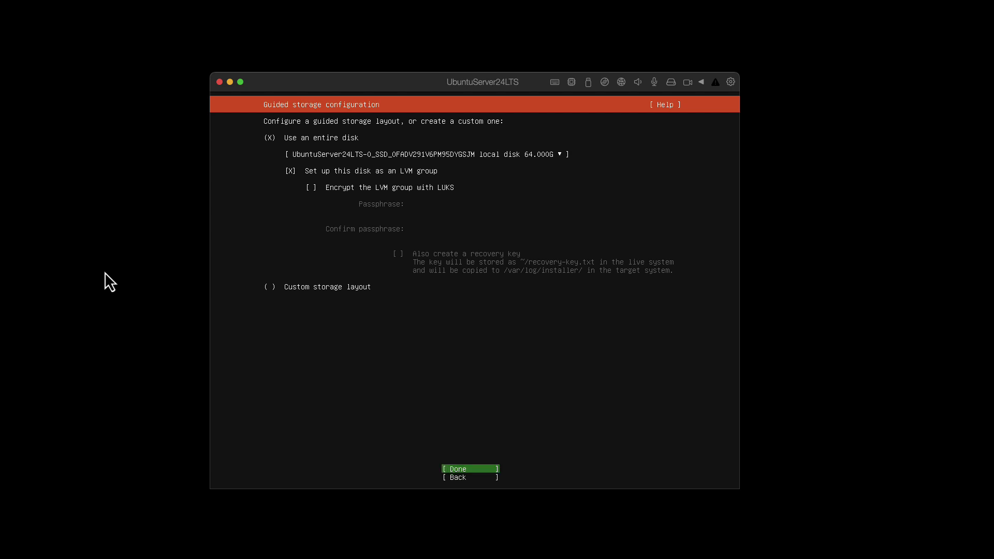
key(Return)
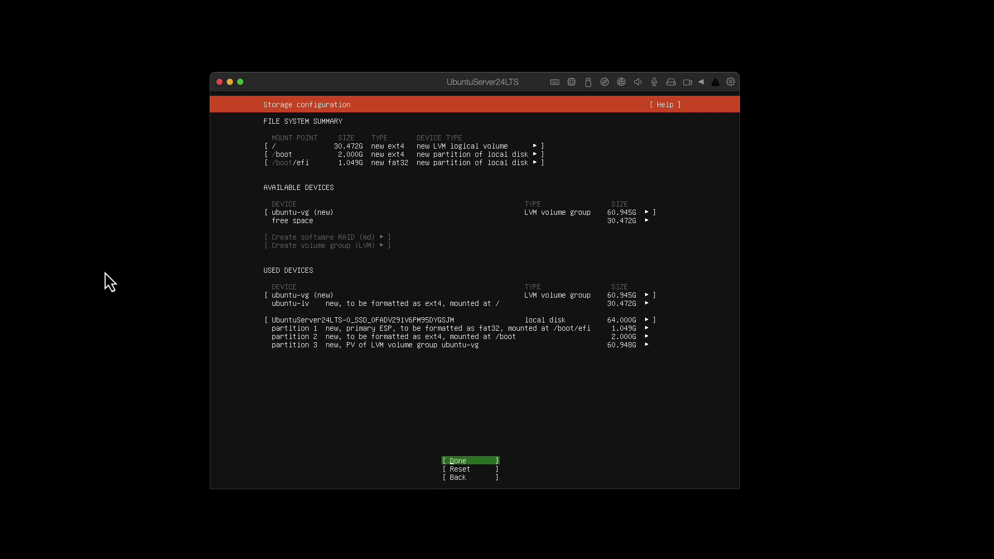
key(Return)
key(Down)
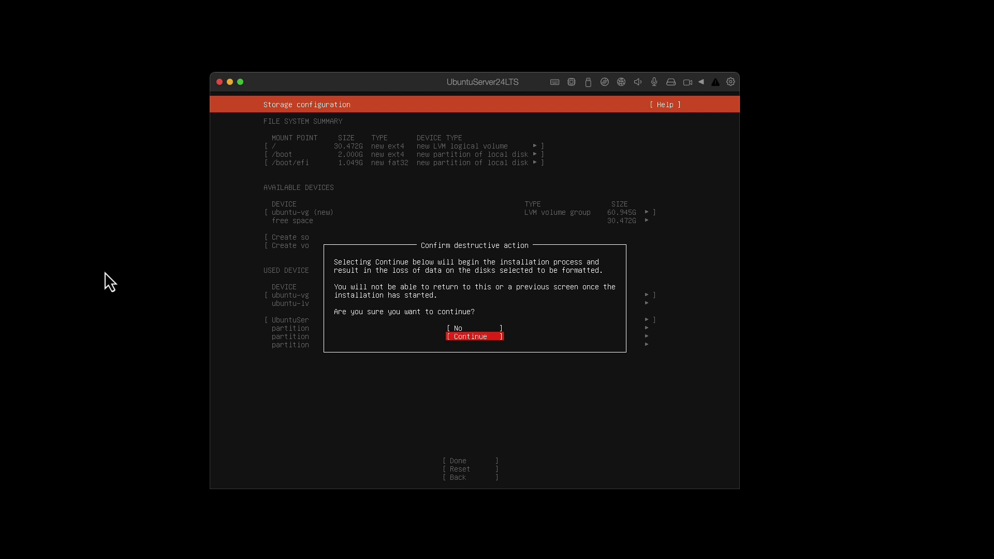
key(Return)
- Enter the user's full name, server name 'ubuntudepoloyvm', a username and the password twice, then submit
text(Holger Flick)
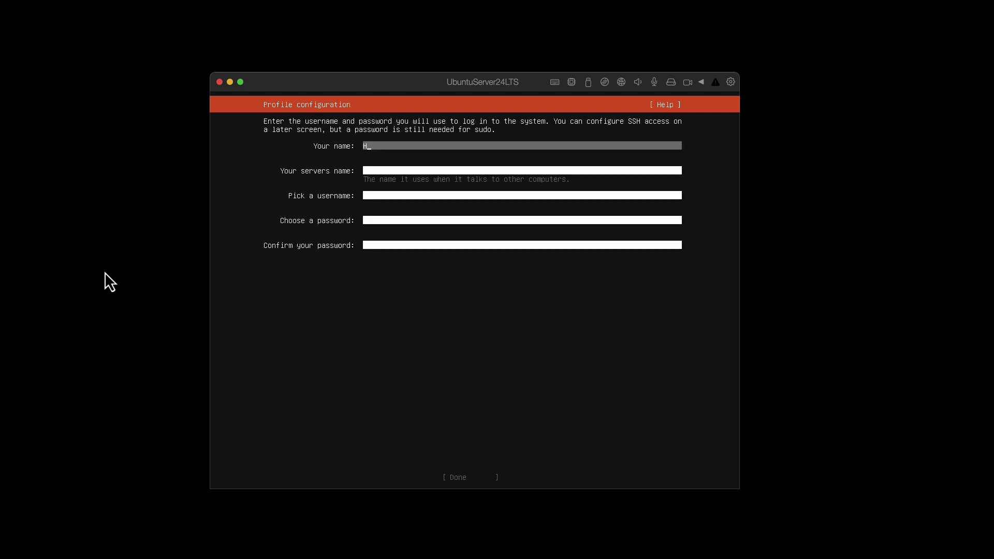
key(Tab)
text(ubuntudep)
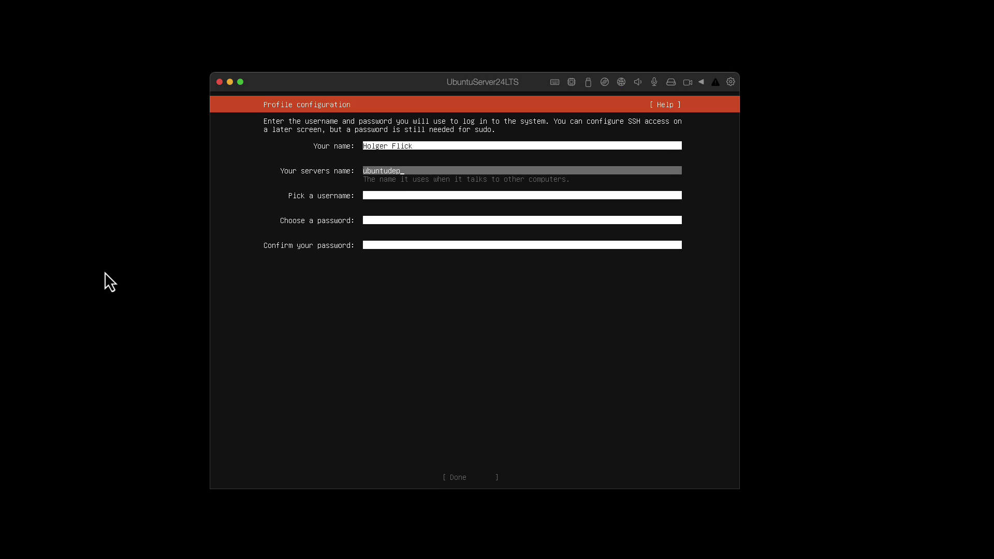
text(oloyvm)
key(Tab)
text(holger)
key(Tab)
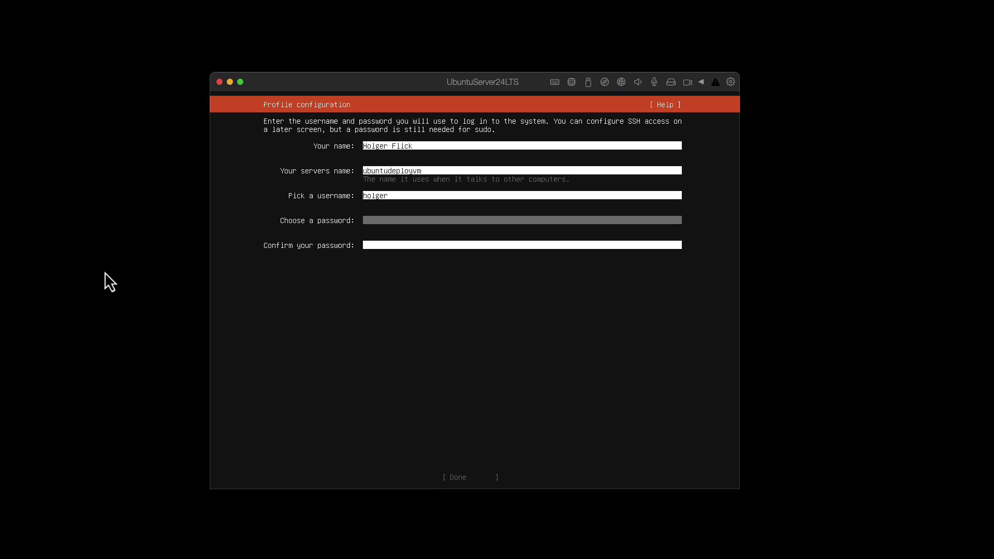
text(****)
key(Tab)
text(***)
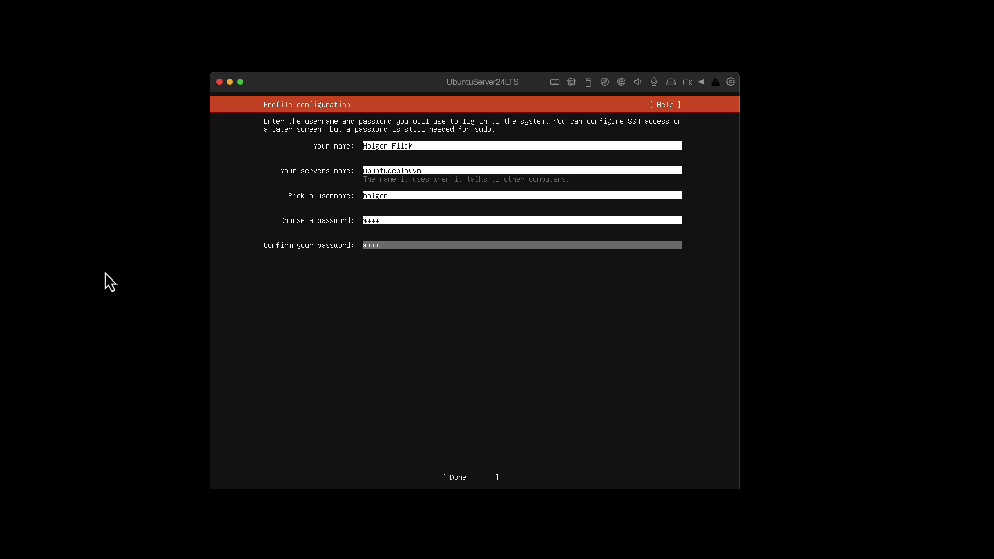
key(Tab)
key(Return)
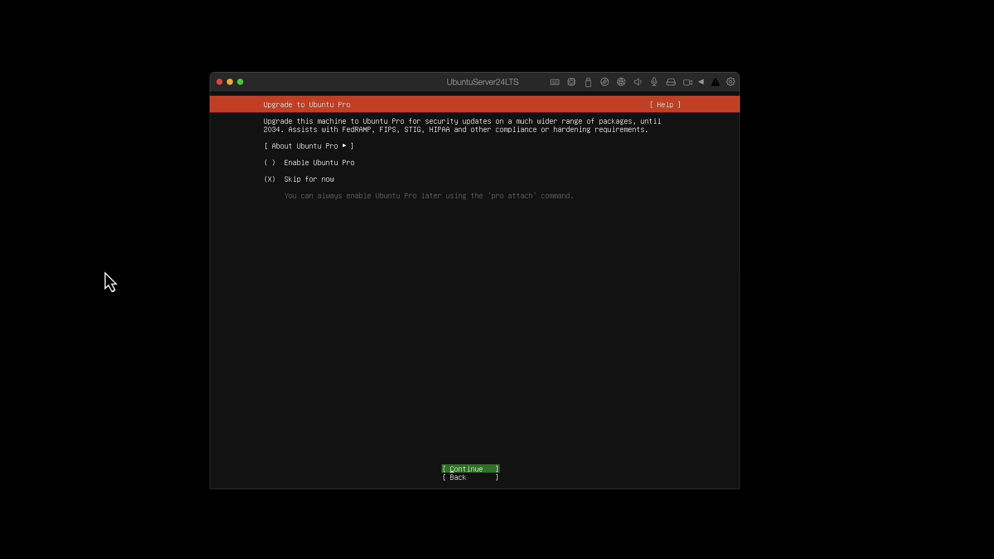
- Skip the Ubuntu Pro upgrade and enable Install OpenSSH server in the SSH setup
key(Return)
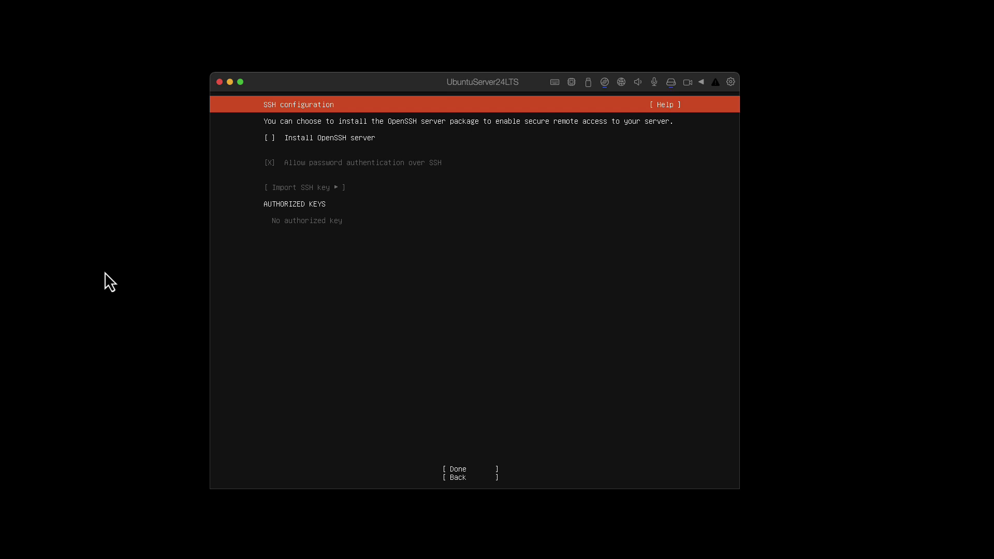
key(space)
key(space)
key(space)
key(space)
key(space)
key(Tab)
key(Tab)
key(Return)
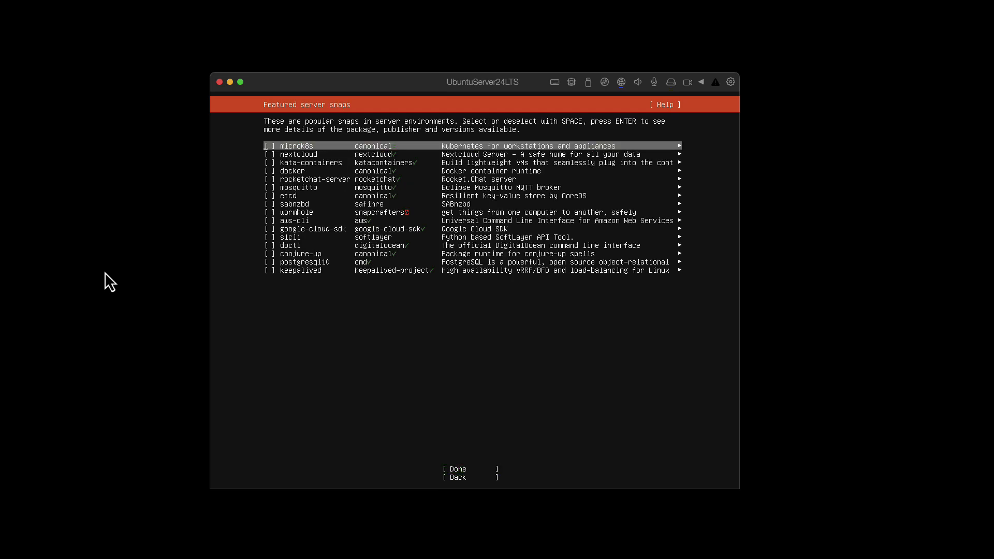
- Leave every featured server snap unselected and confirm to start the installation
key(Down)
key(Down)
key(Down)
key(Down)
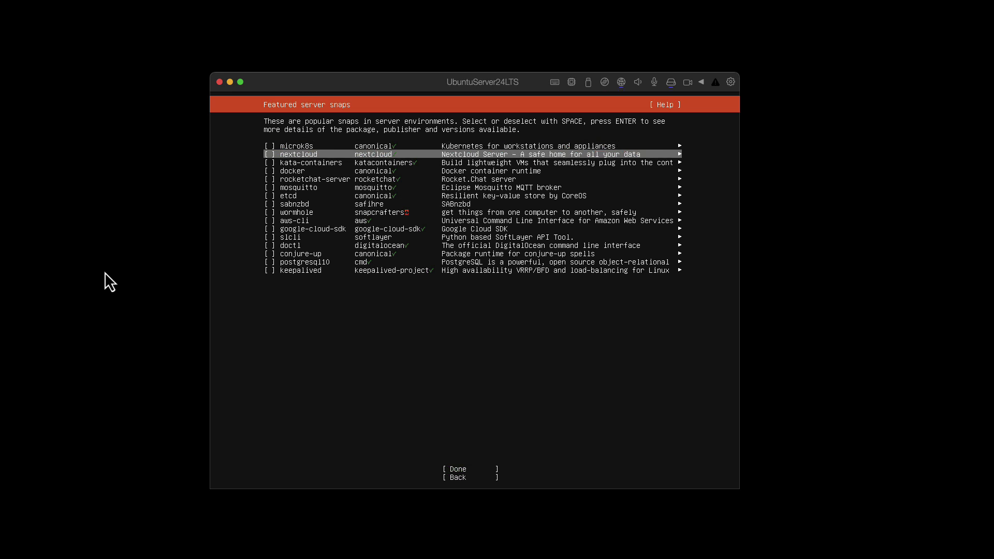
key(Up)
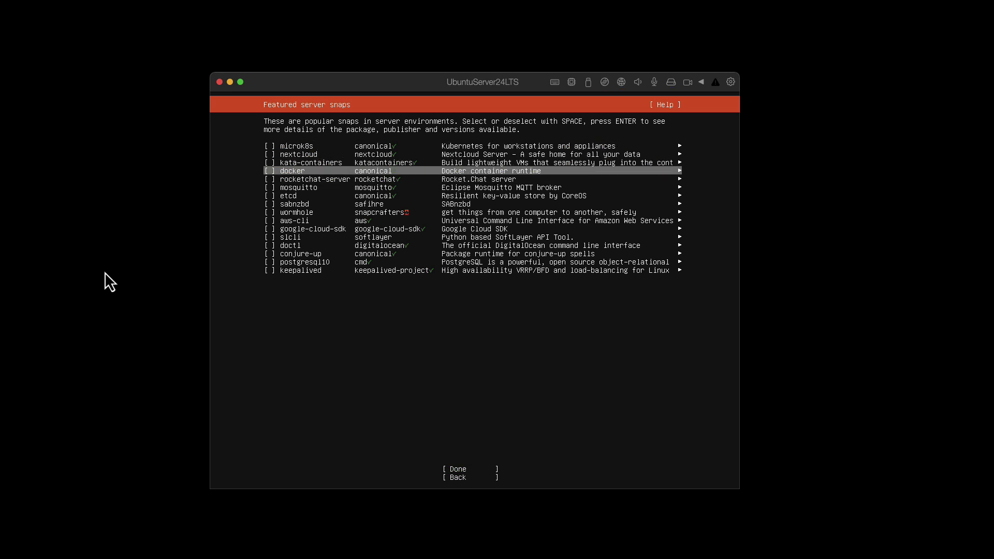
key(Down)
key(Down)
key(Down)
key(Down)
key(Down)
key(Down)
key(Down)
key(Down)
key(Down)
key(Down)
key(Down)
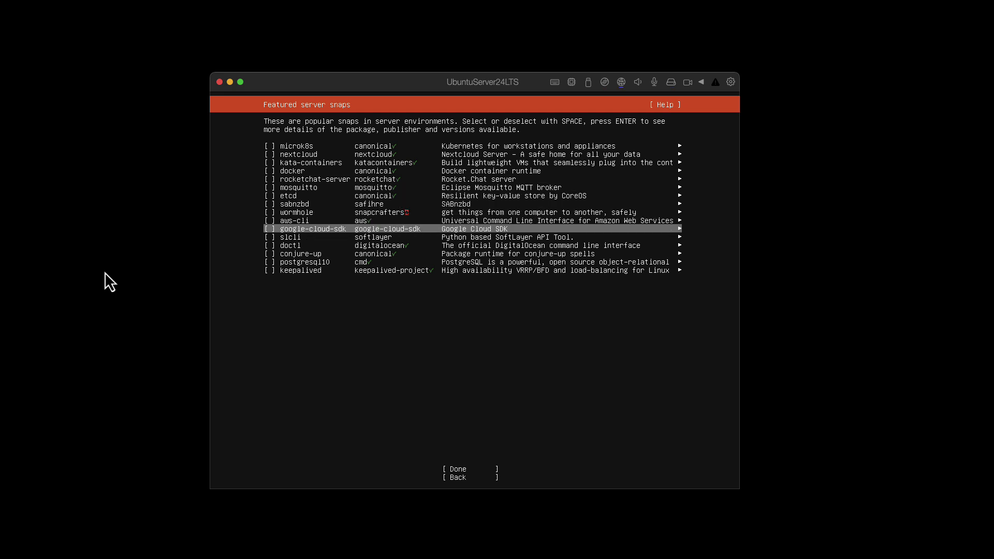
key(Down)
key(Up)
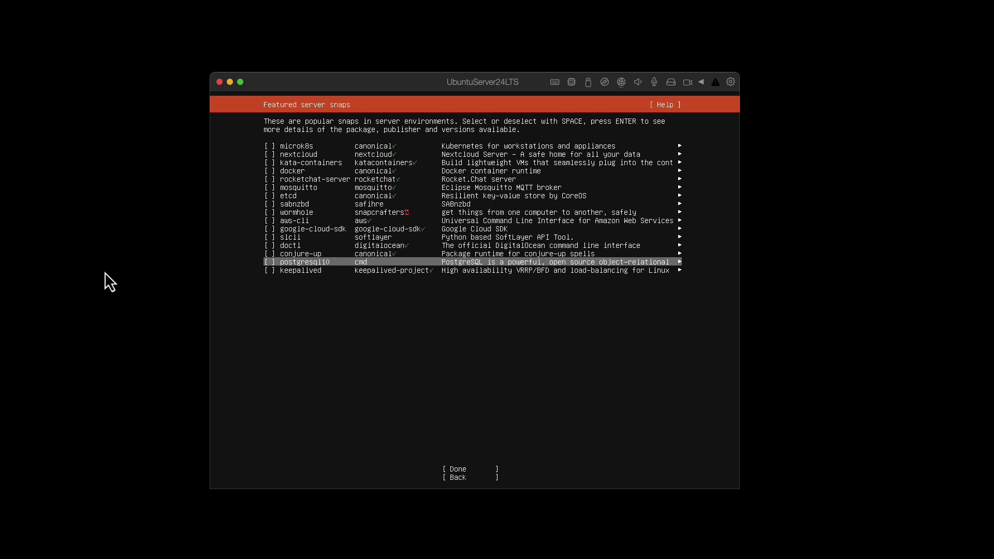
key(Down)
key(Down)
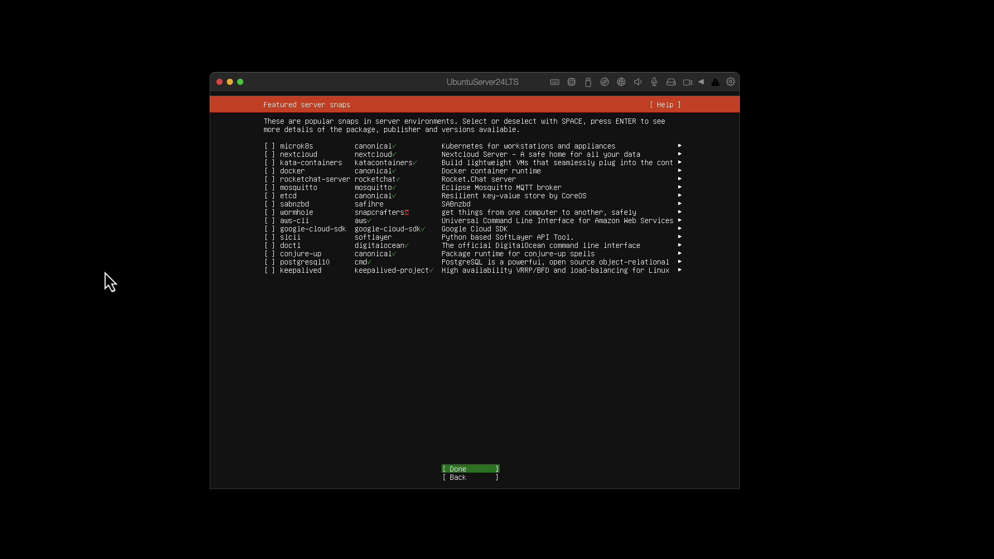
key(Return)
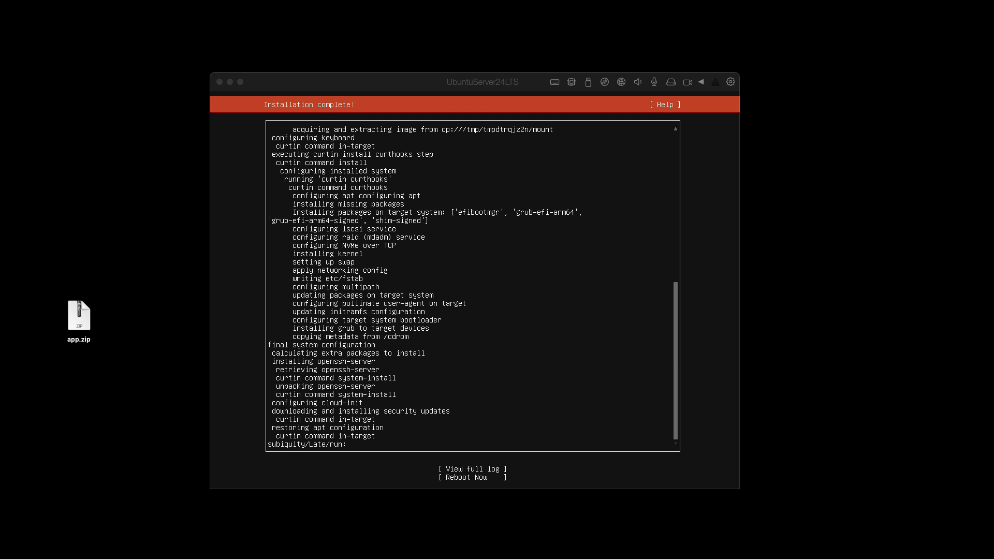
- Wait for the installer to show 'Installation complete!', then focus the installer window
click(290, 87)
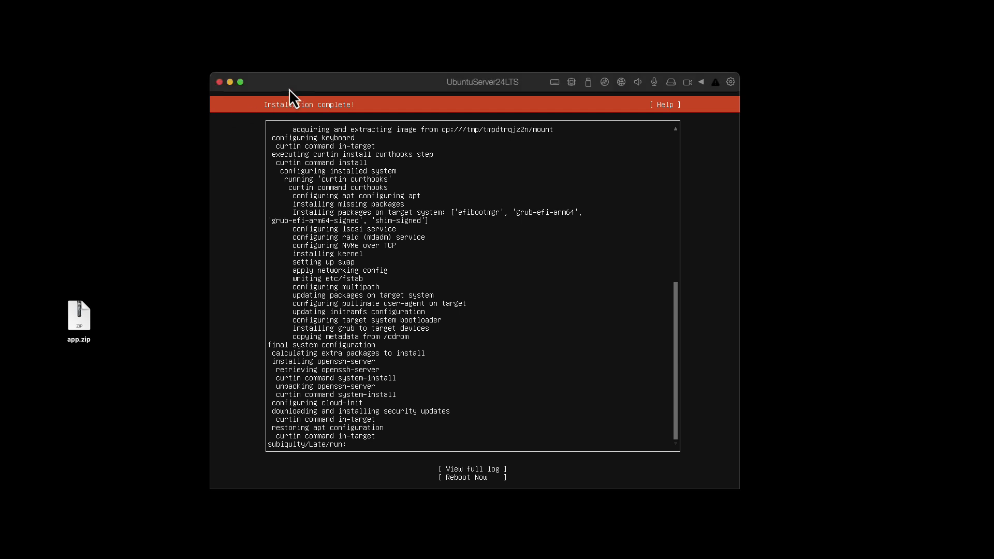
- Choose Reboot Now and capture input in the VM once the ubuntudeployvm login appears
key(Tab)
key(Tab)
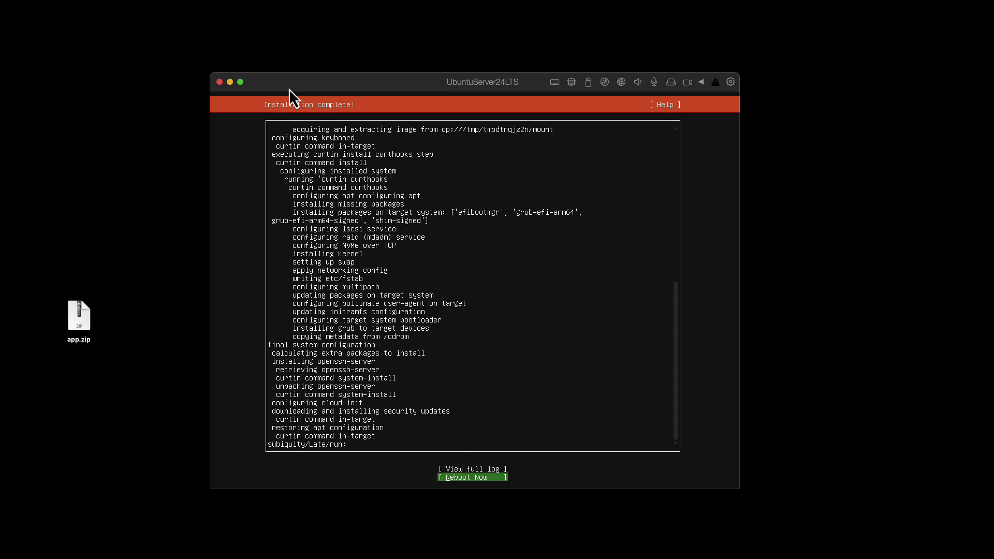
key(Return)
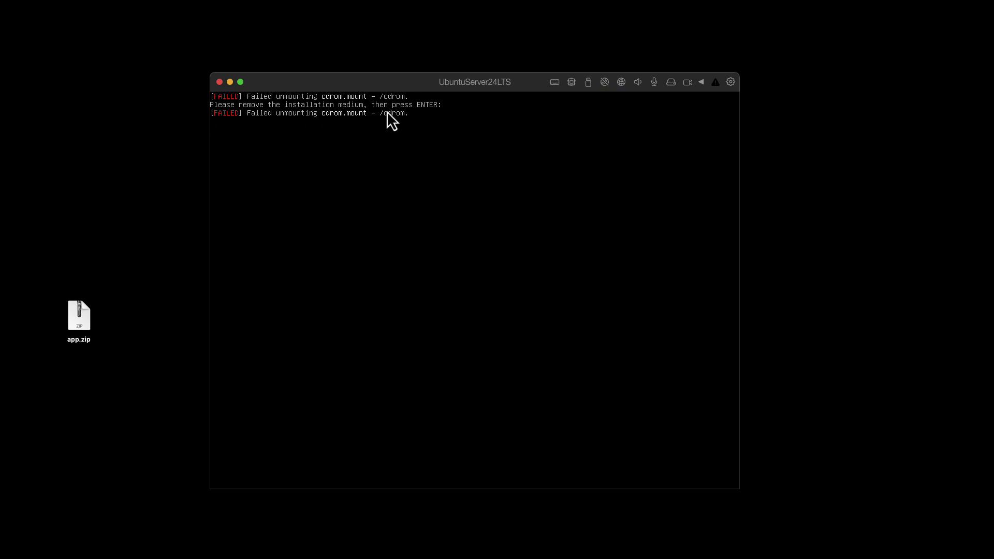
click(406, 139)
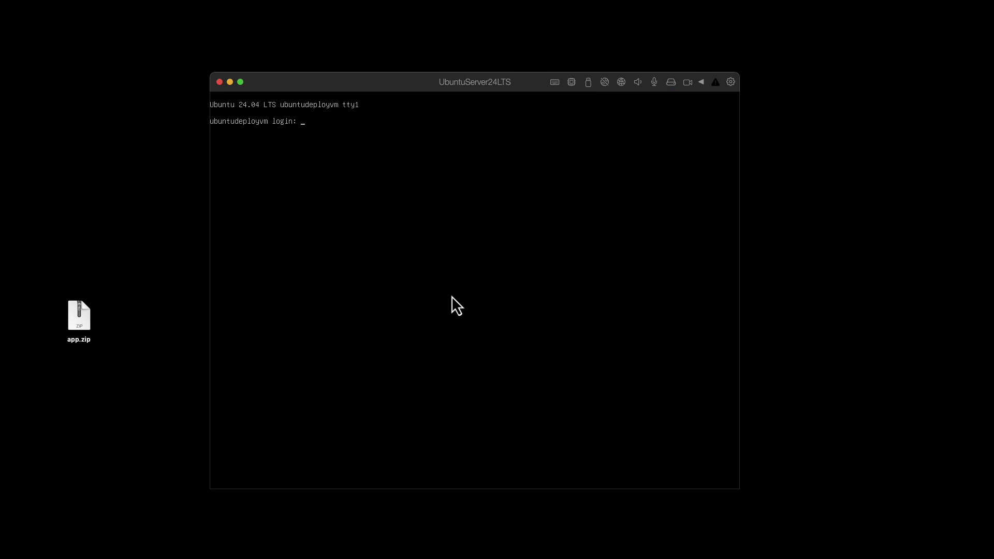
- Enter the user's login name at the ubuntudeployvm console login prompt
drag(336, 79, 338, 76)
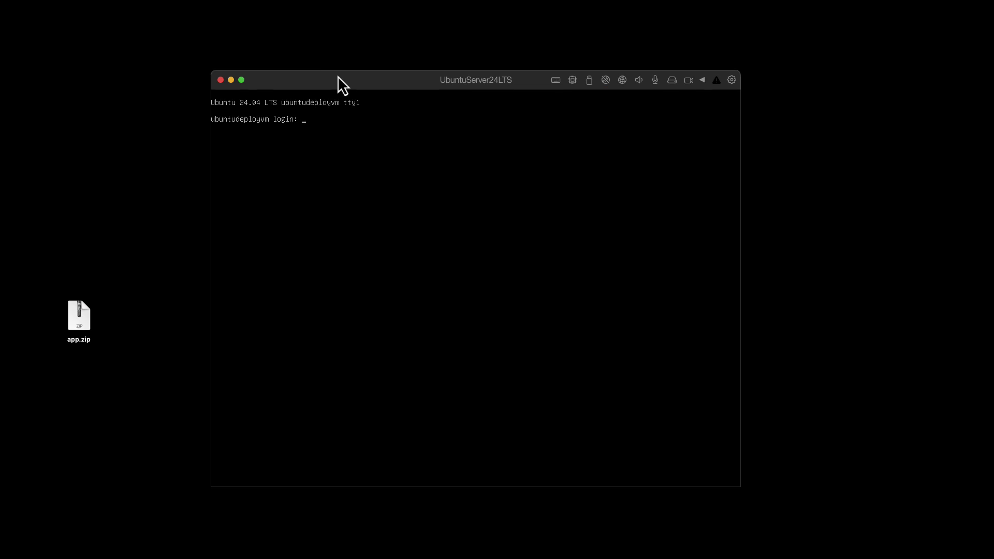
text(root)
key(BackSpace)
key(BackSpace)
key(BackSpace)
text(holger)
key(Return)
key(Return)
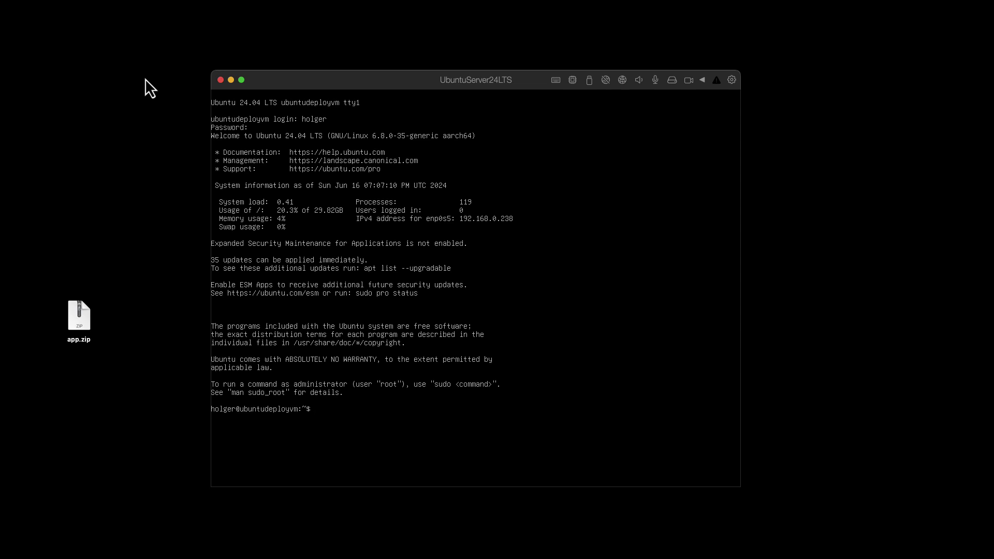
- Run sudo -i to request a root shell
text(sud)
key(BackSpace)
key(BackSpace)
key(BackSpace)
key(BackSpace)
text(sud)
key(Return)
key(Return)
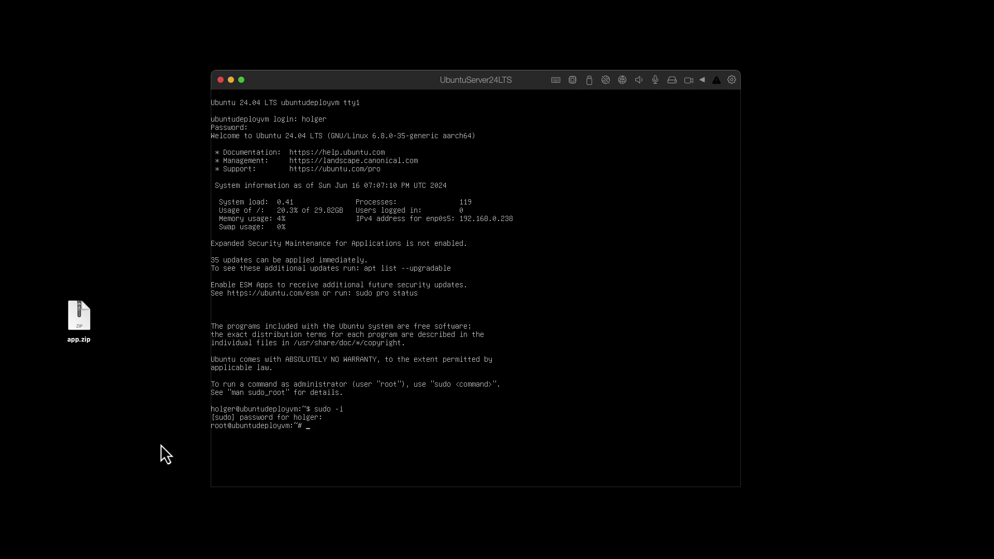
- As root, run apt update, then apt upgrade for the installed packages
text(sud)
key(BackSpace)
key(BackSpace)
key(BackSpace)
key(BackSpace)
text(apt update)
key(Return)
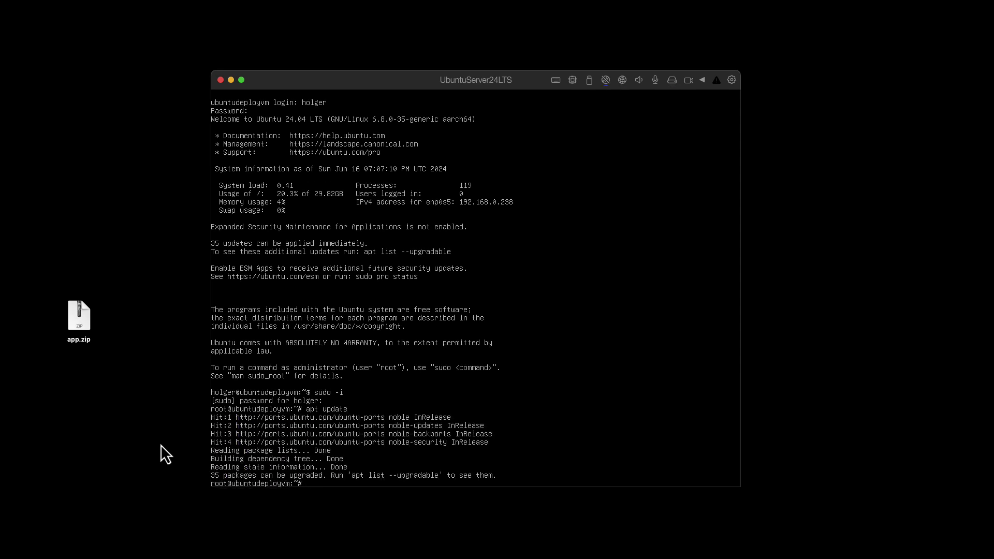
text(apt upgrade)
key(Return)
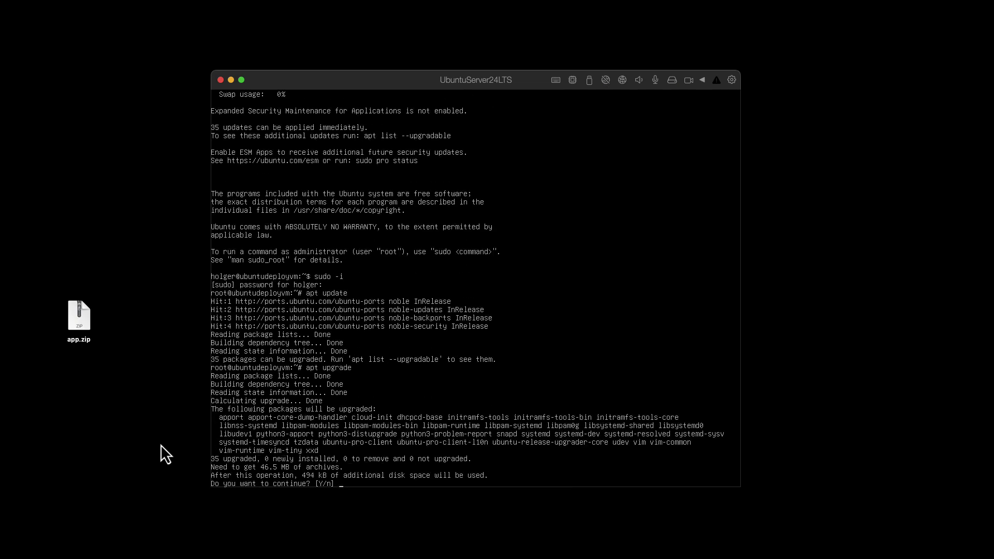
- Answer Y to upgrade the 35 packages, then release input from the VM when finished
text(Y)
key(Return)
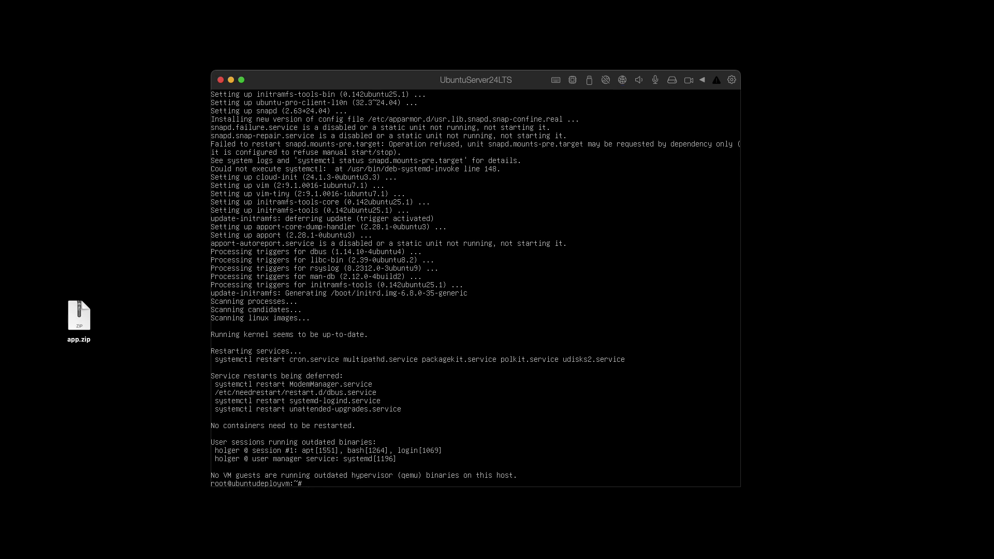
key(super+Tab)
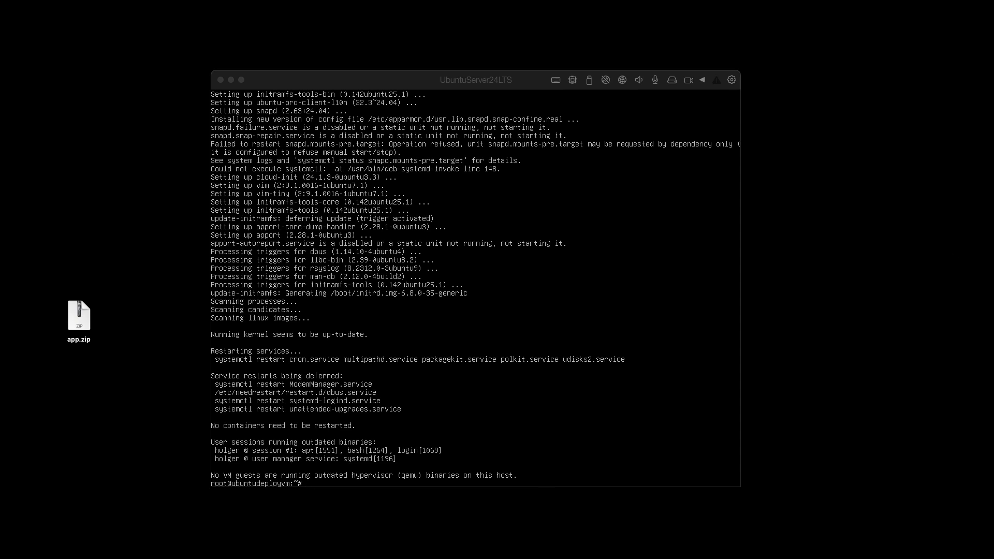
- Run ip address on the server to reveal enp0s5 at 192.168.0.238/24
drag(993, 61, 242, 8)
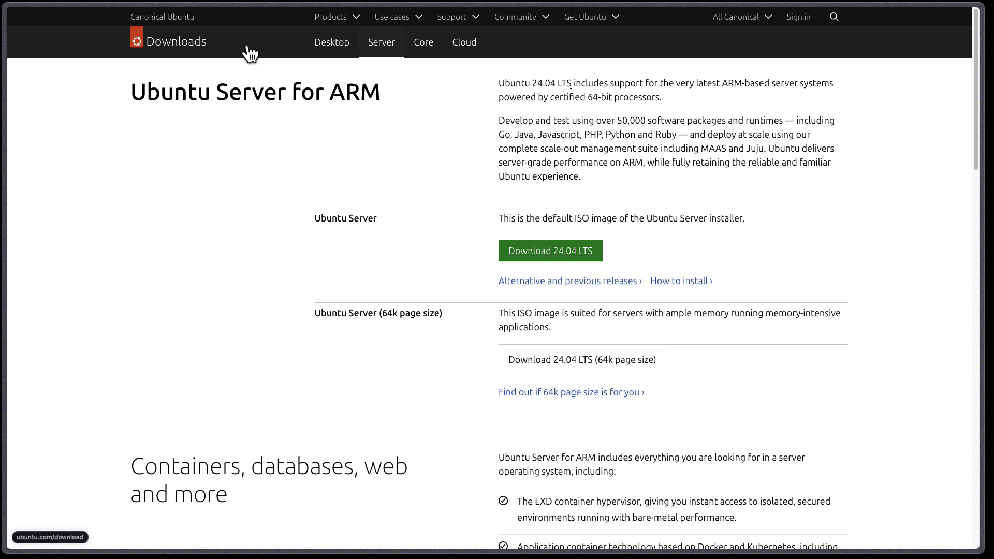
key(super+Tab)
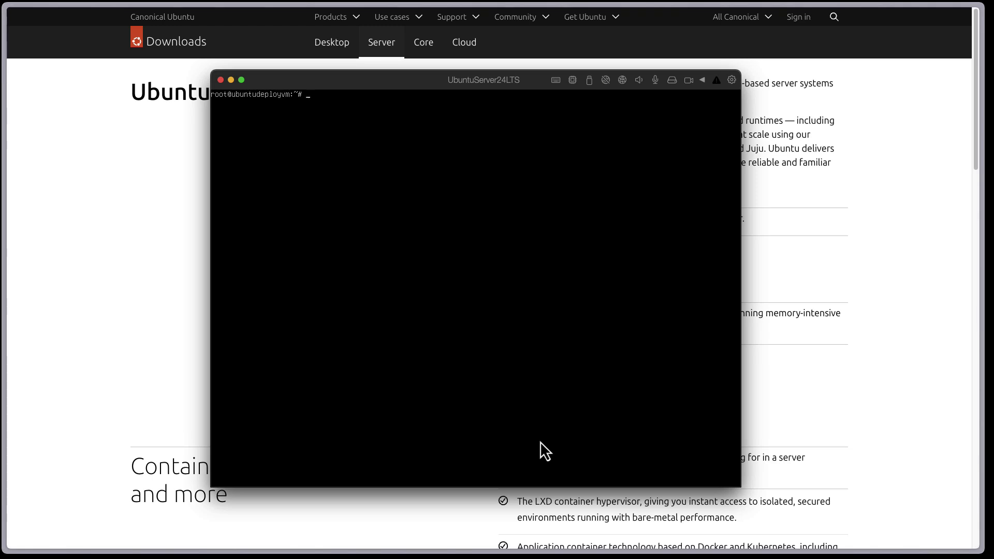
text(ip address)
key(Return)
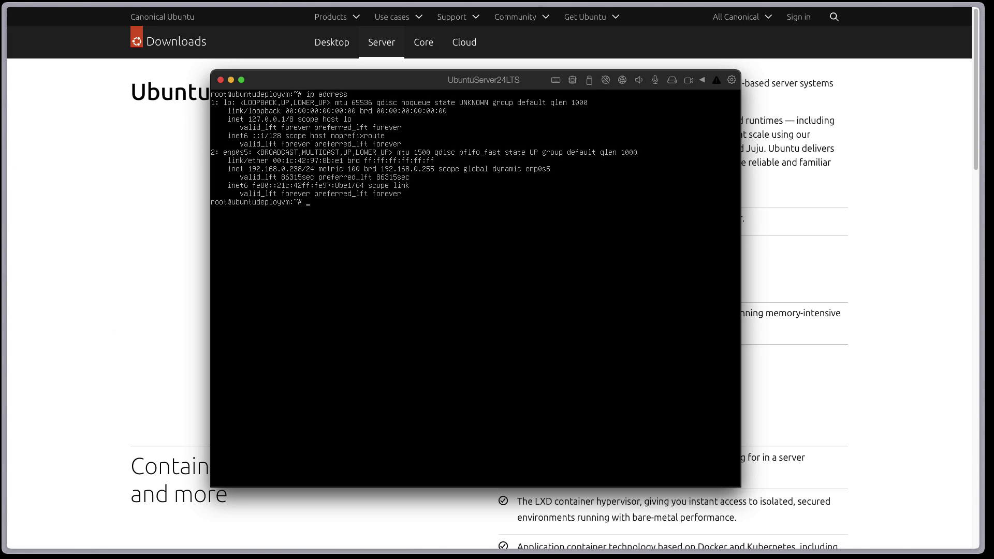
drag(345, 86, 667, 389)
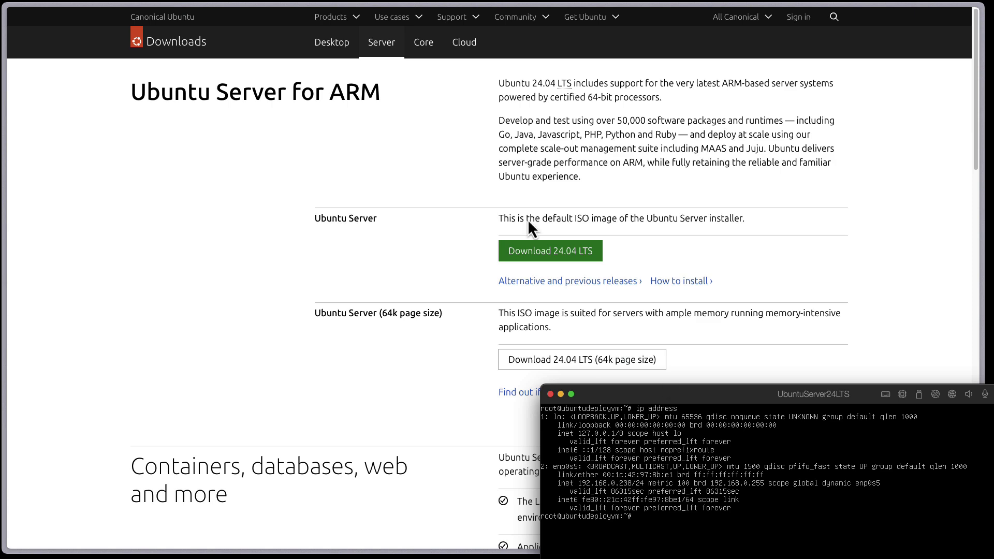
- Resize Arc to the left half and place the server console at the top right
click(885, 23)
drag(978, 548, 536, 550)
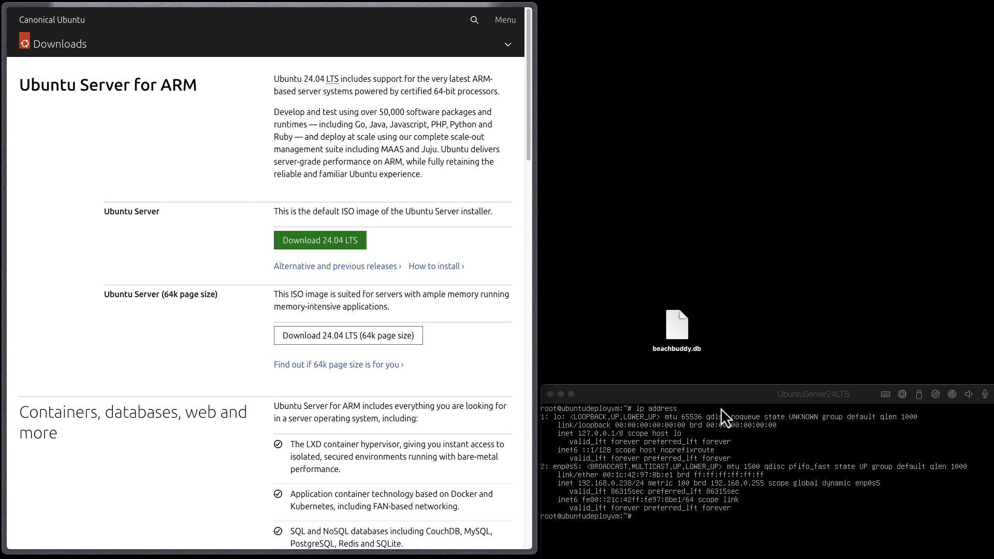
drag(716, 399, 719, 45)
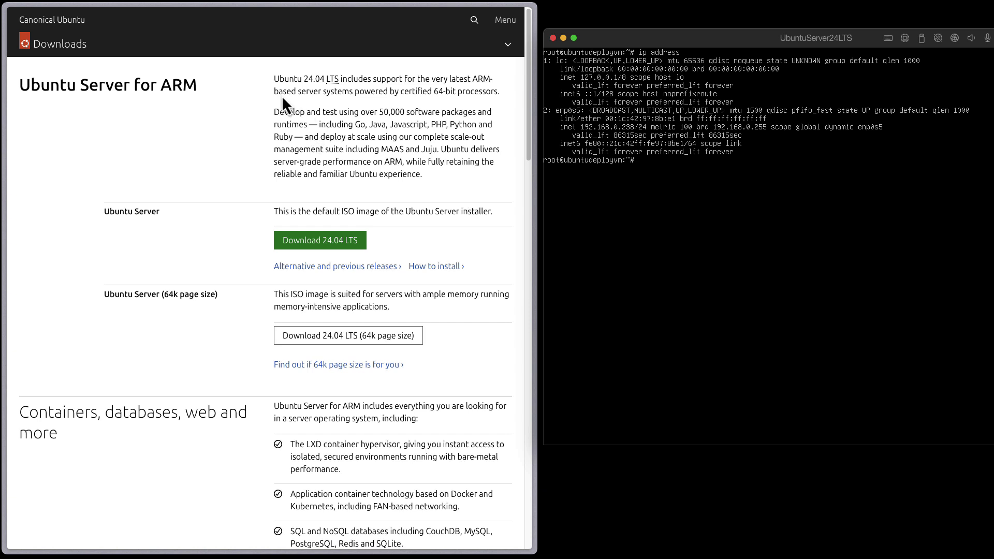
- Load 192.168.0.238 in Arc, which fails with ERR_CONNECTION_REFUSED
click(201, 37)
key(super+l)
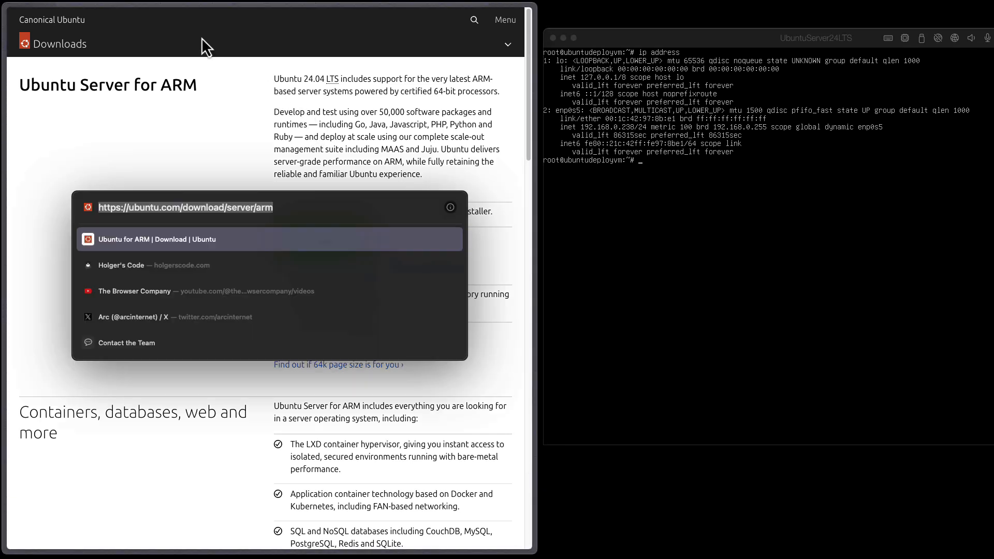
text(192.168.0.)
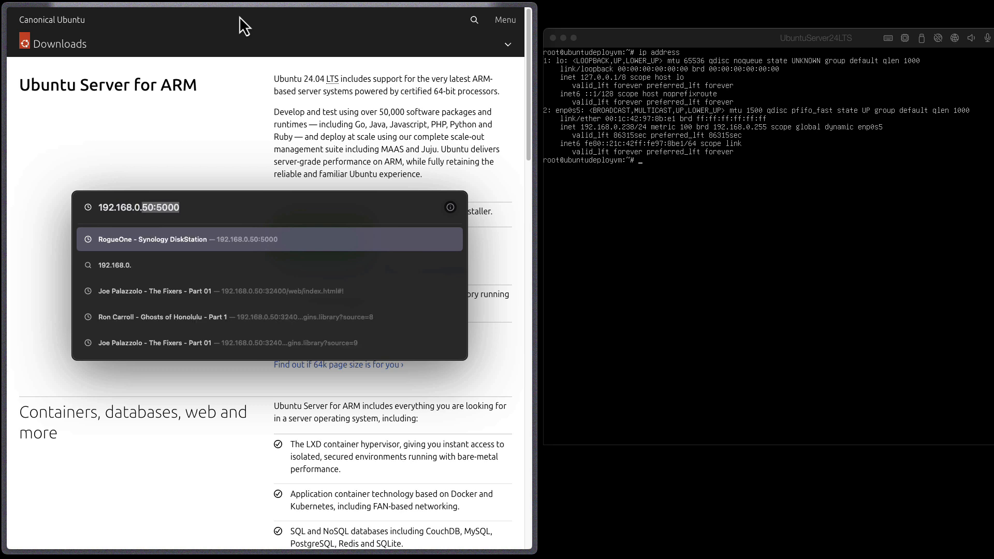
text(238)
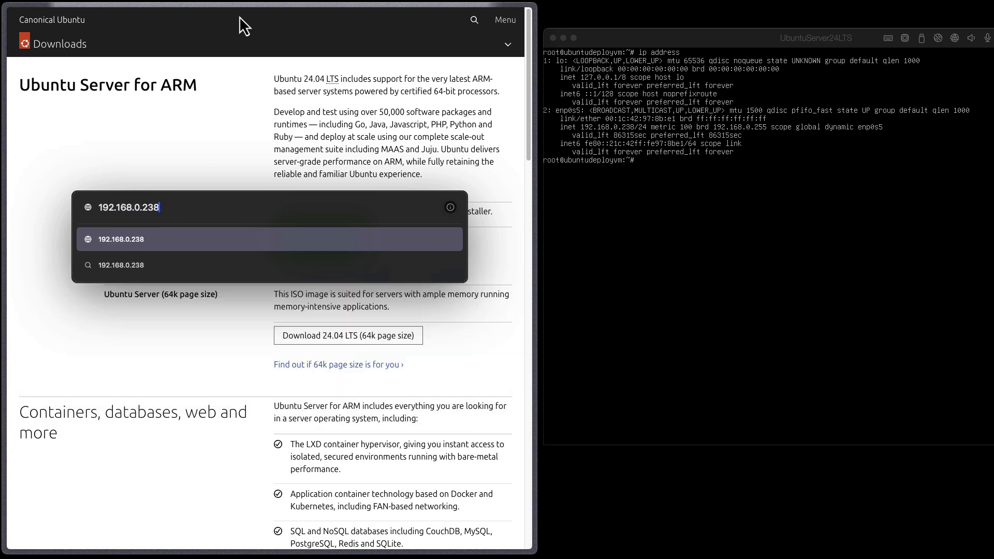
key(Return)
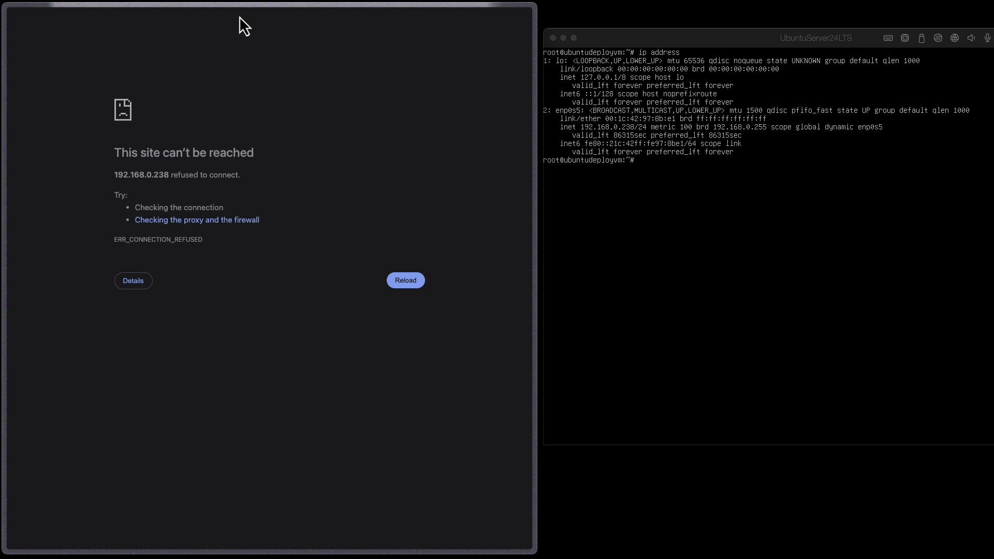
click(768, 246)
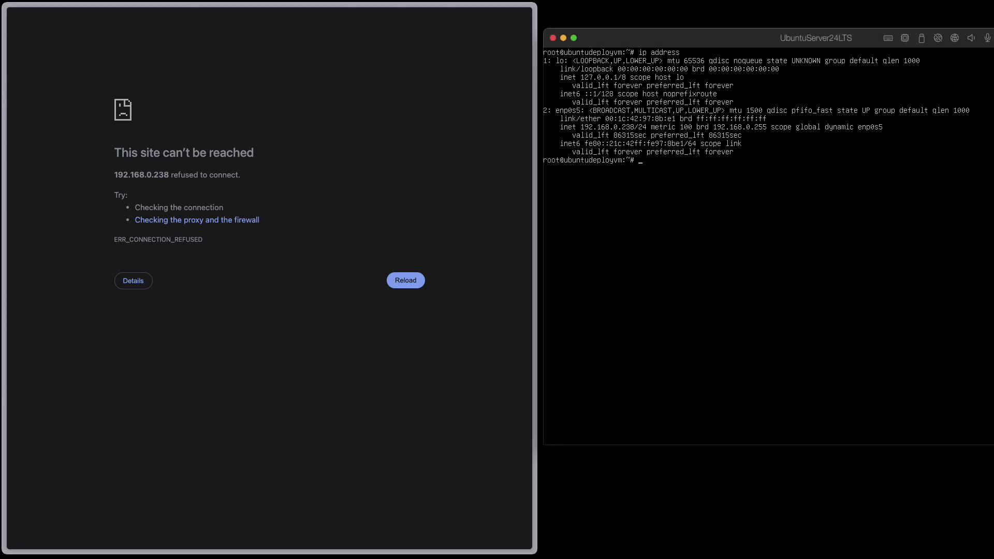
- Install nginx on the server with apt install nginx, confirming the prompt
text(sudo)
key(BackSpace)
key(BackSpace)
key(BackSpace)
key(BackSpace)
text(apt install nginx)
key(Return)
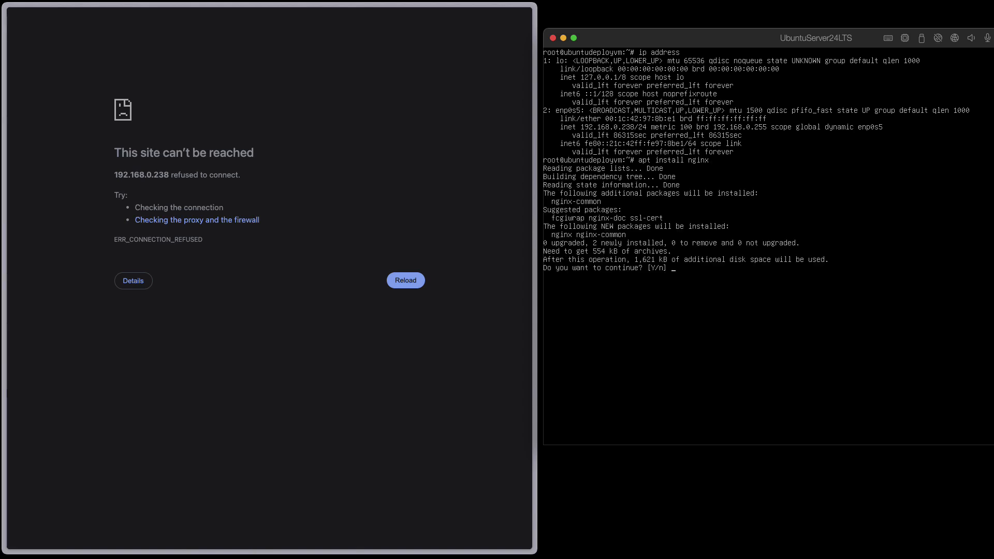
key(Return)
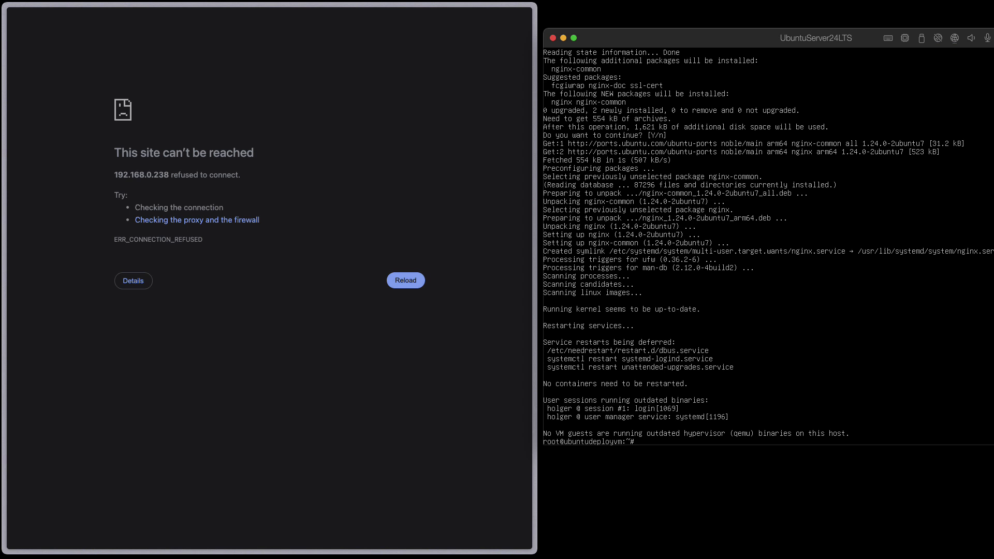
click(332, 89)
key(super+l)
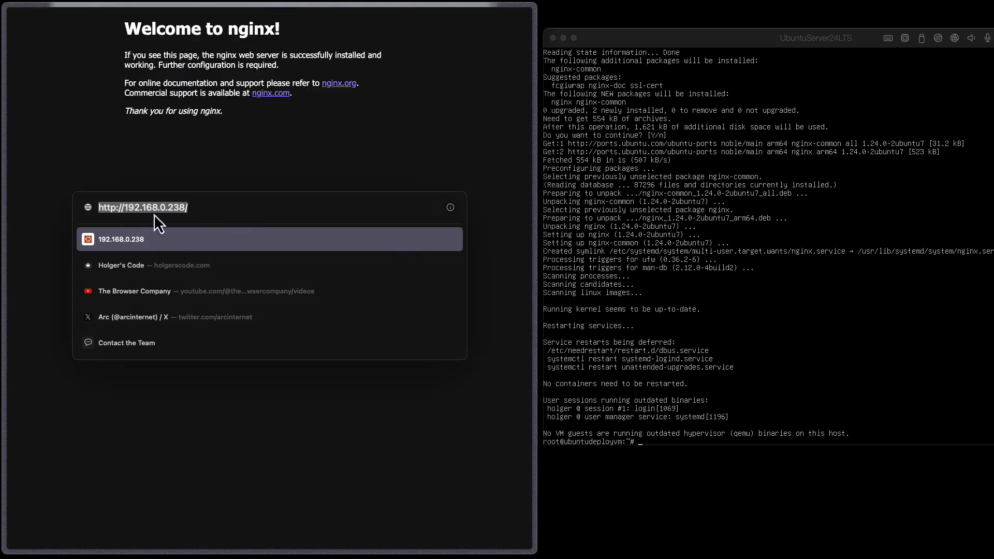
- Reload 192.168.0.238 to show the nginx welcome page, reposition the console, and type cd /etc
key(Escape)
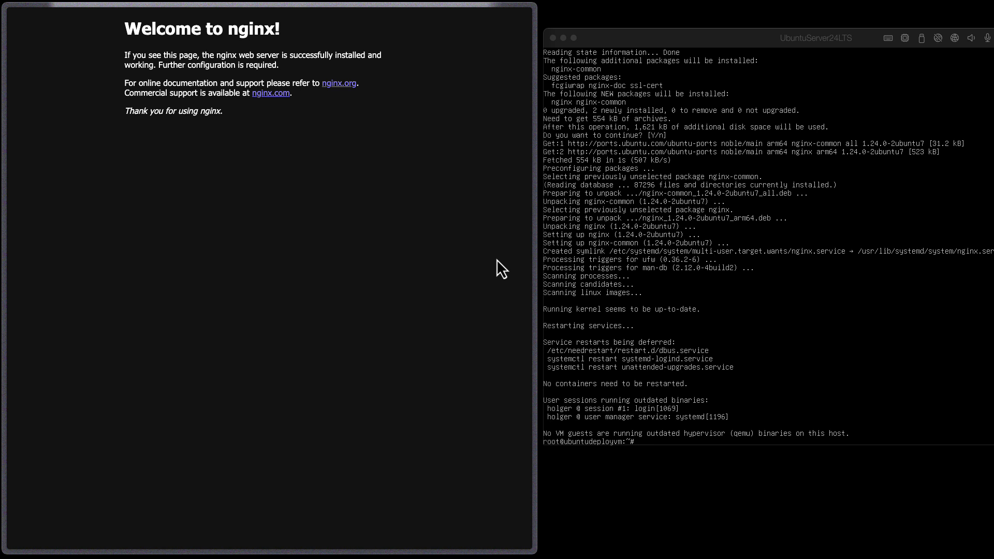
drag(758, 45, 628, 133)
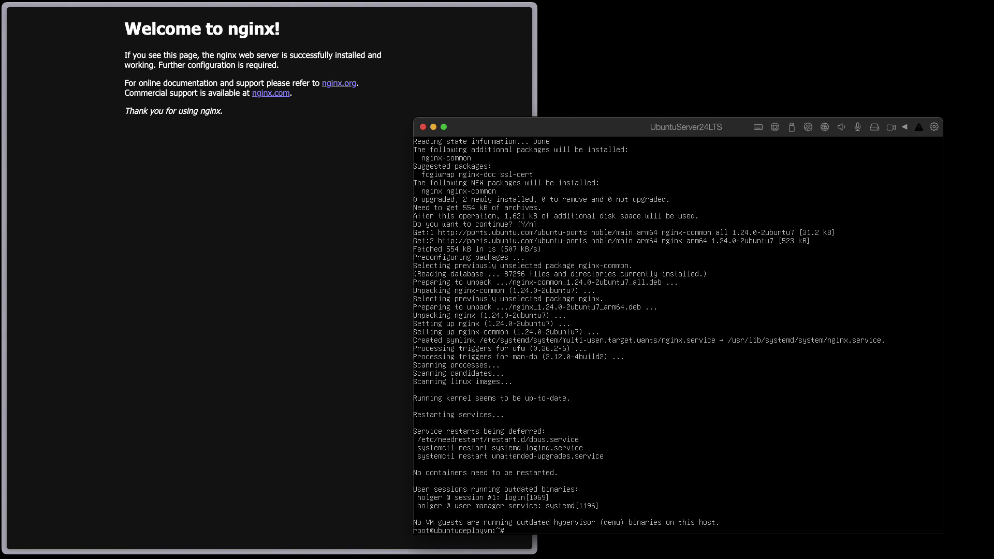
click(284, 281)
key(super+l)
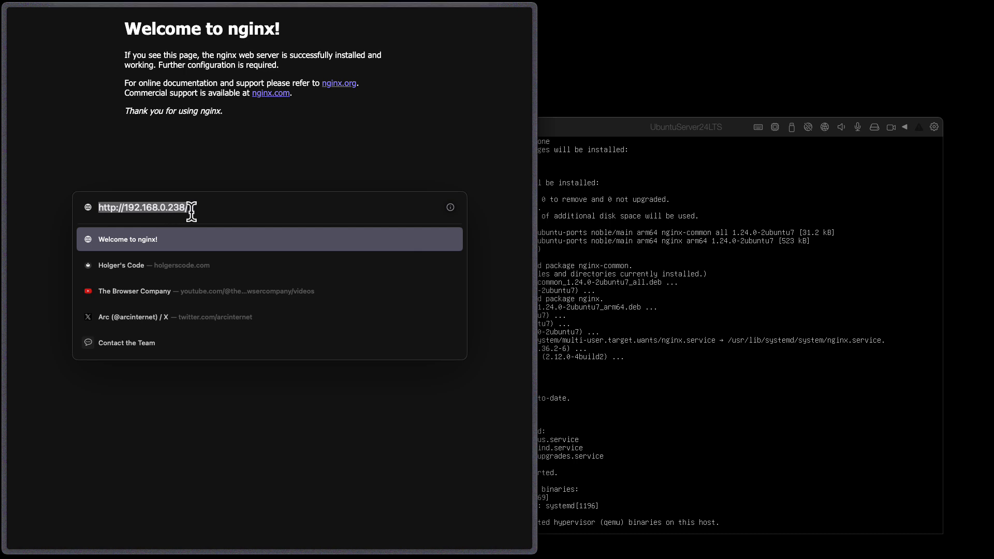
drag(644, 126, 665, 122)
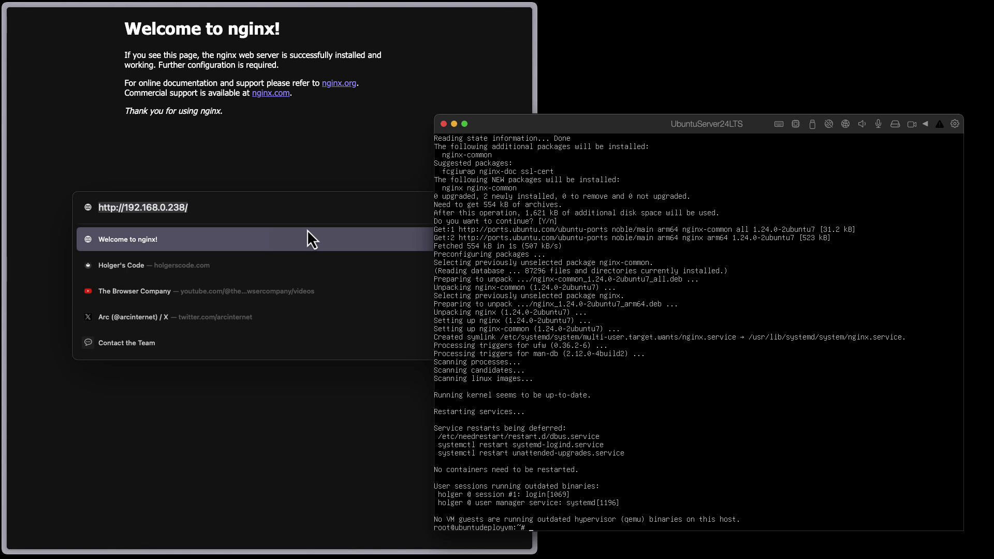
text(cd /etc)
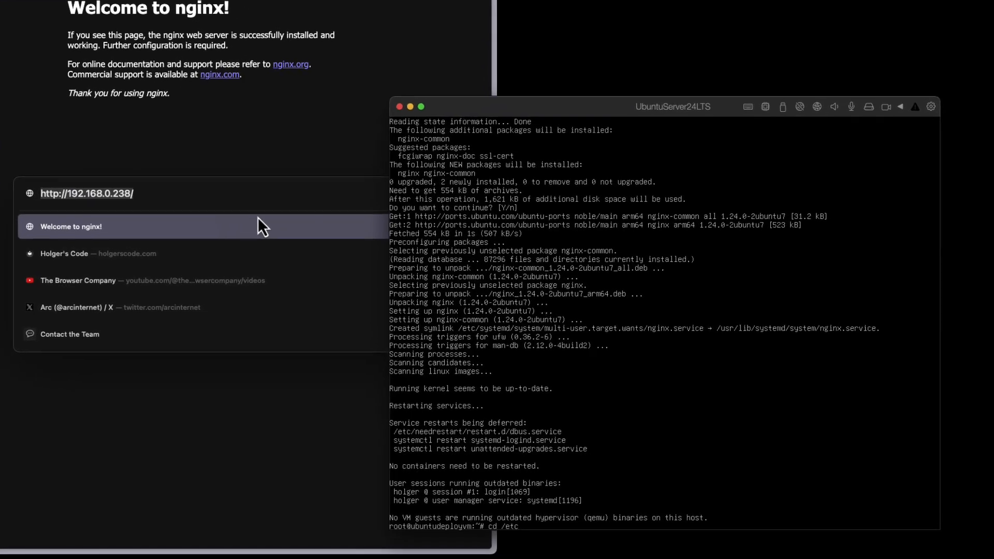
- Change into /etc/nginx and list its contents with ll
key(BackSpace)
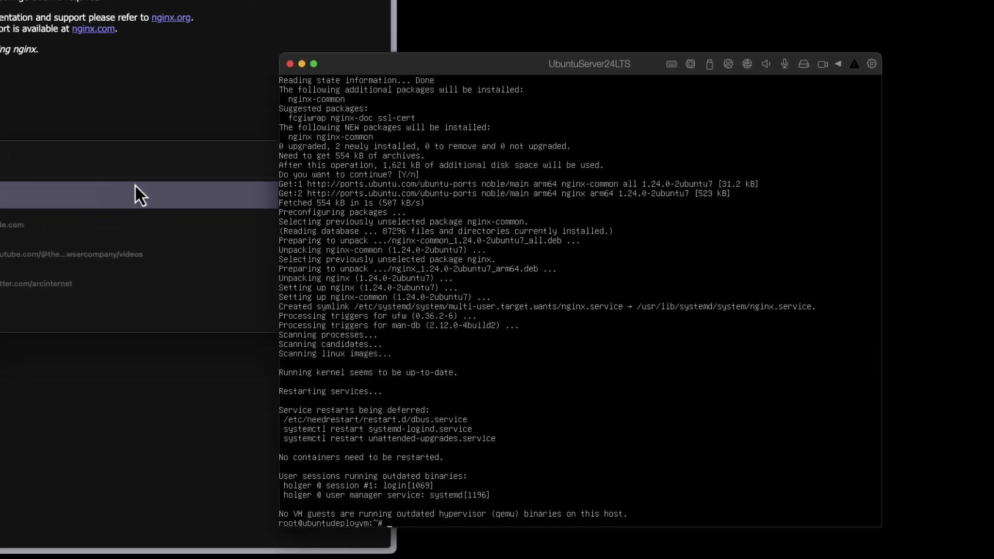
key(BackSpace)
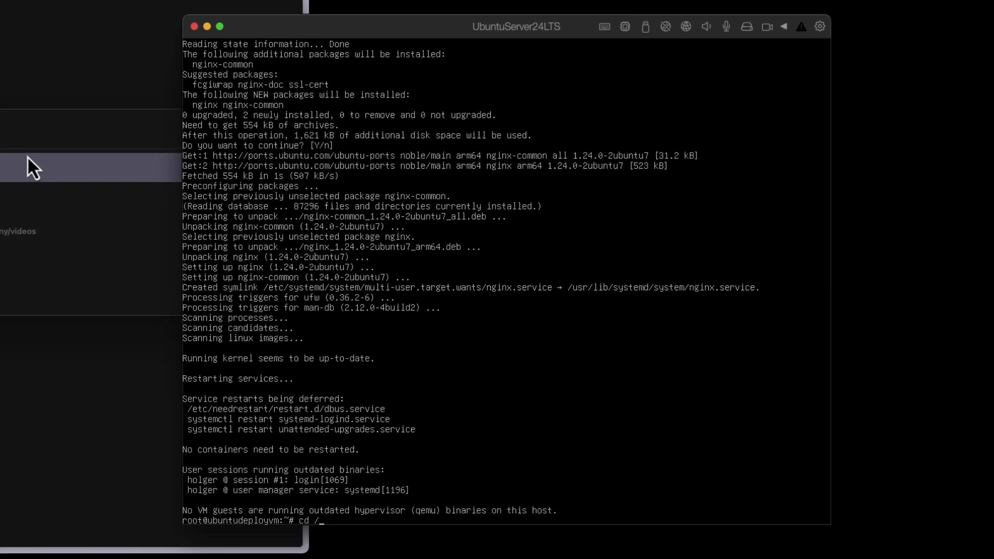
key(Tab)
text(nginx/)
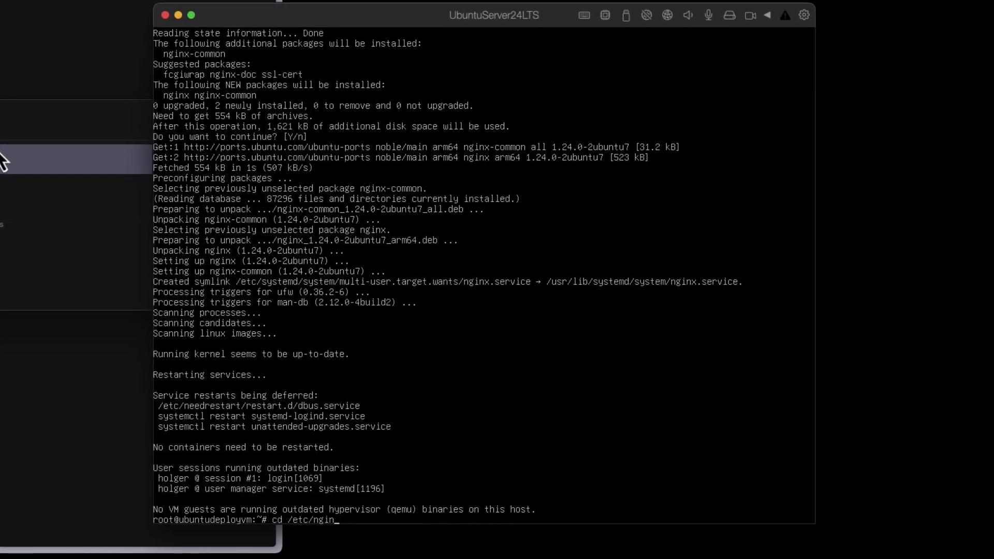
key(Return)
text(l)
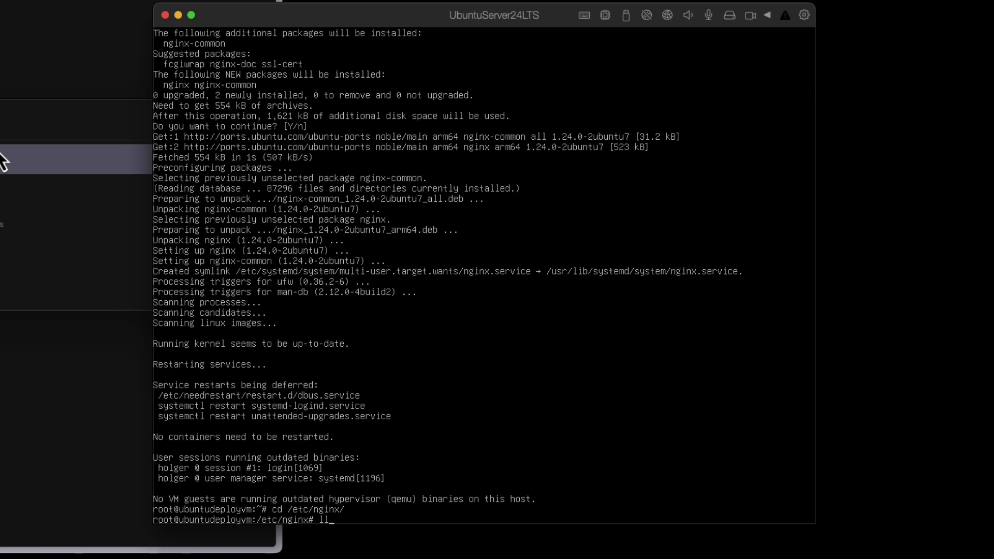
text(l)
key(Return)
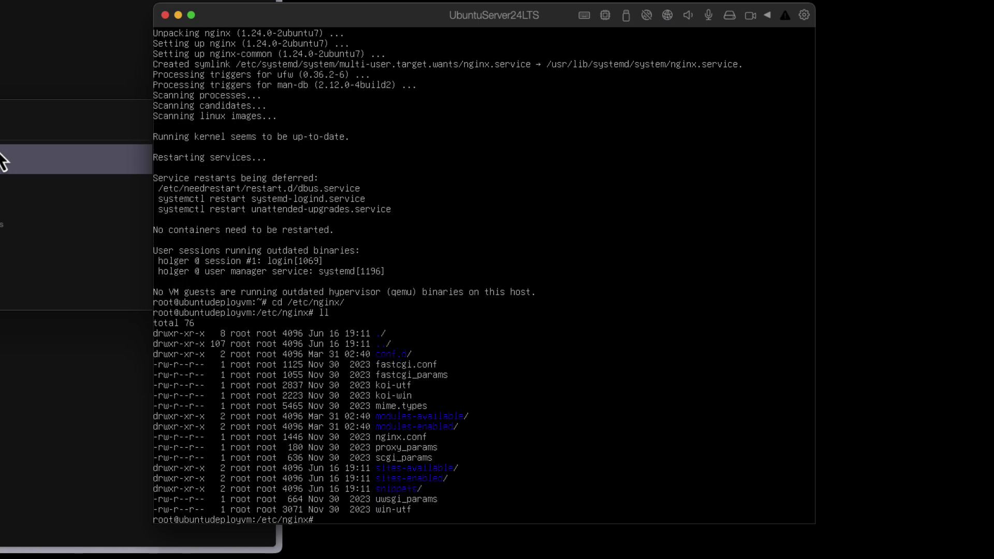
- Try running mc, find it missing, and start typing apt install mc
text(mc)
key(Return)
text(apt install mc)
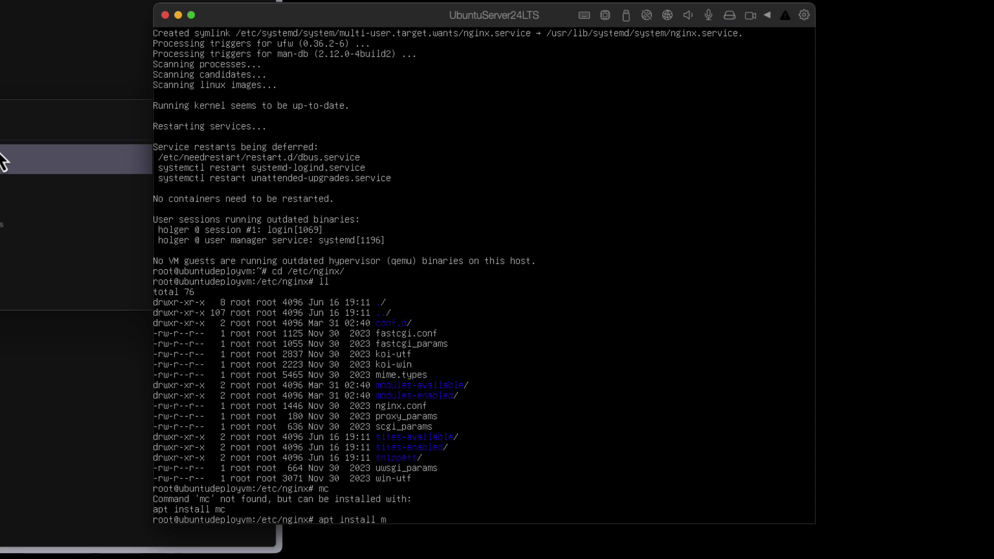
- Install the mc package with apt, then launch Midnight Commander in /etc/nginx
key(Return)
key(Return)
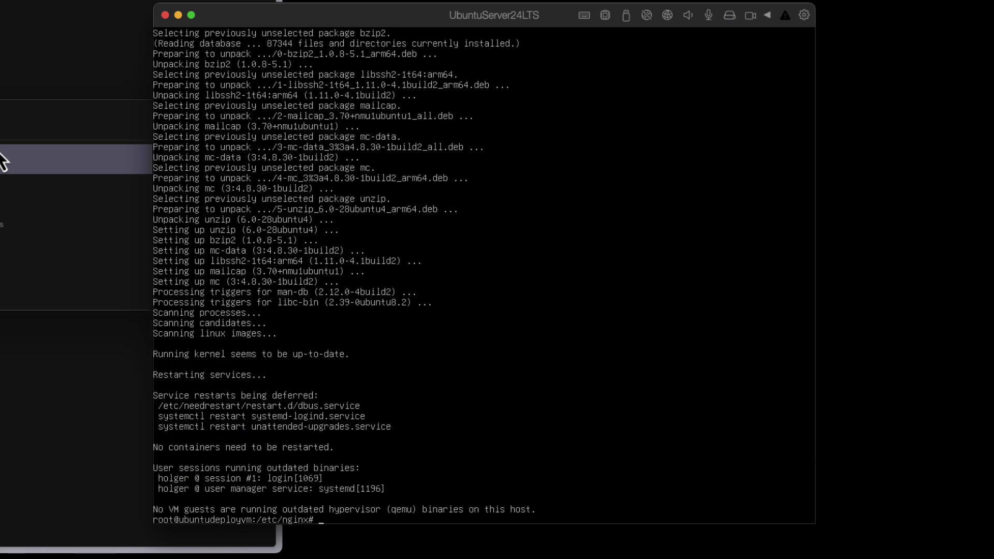
text(mc)
key(Return)
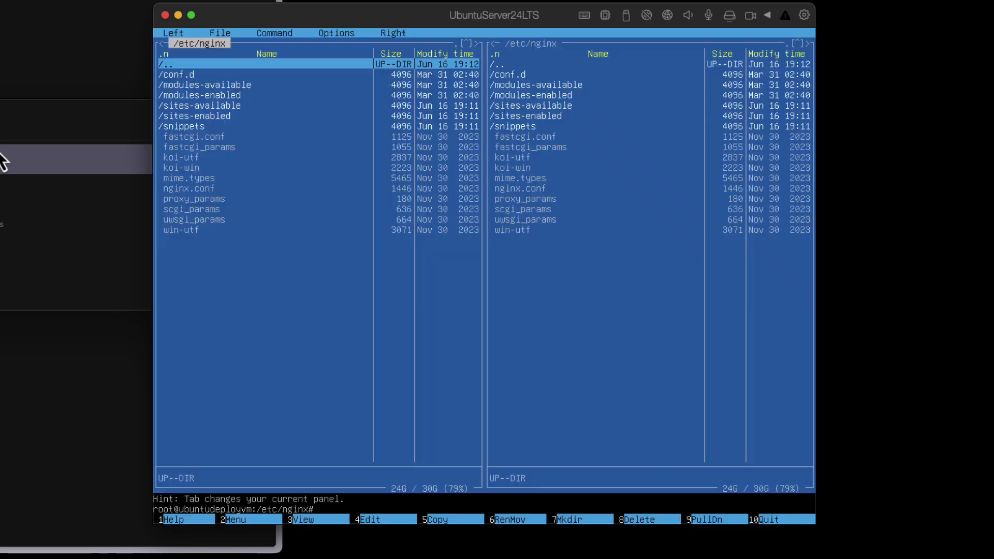
- Highlight nginx.conf in the left panel and view it with F3
key(Down)
key(Down)
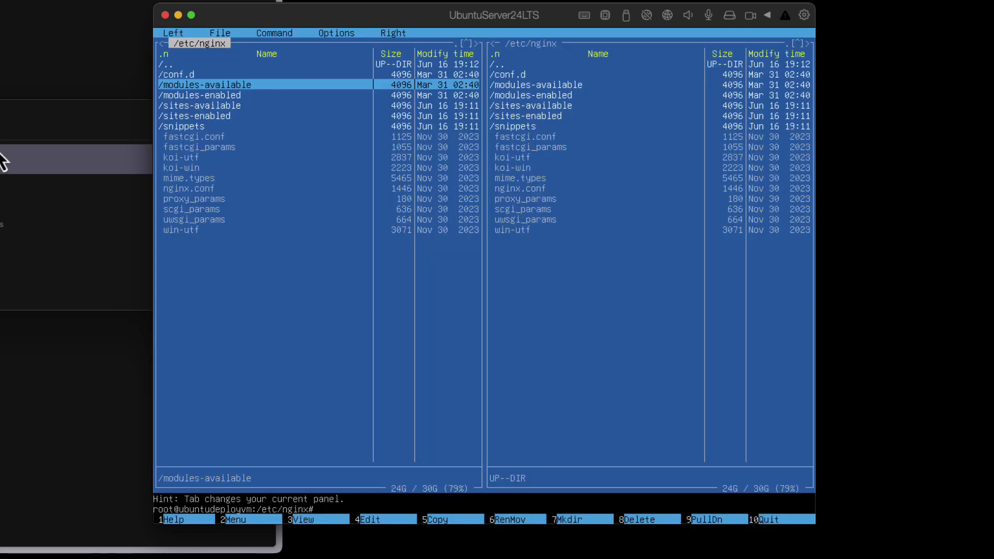
key(Down)
key(Down)
key(Down)
key(Down)
key(Down)
key(Down)
key(Down)
key(Down)
key(Down)
key(Down)
key(Down)
key(Up)
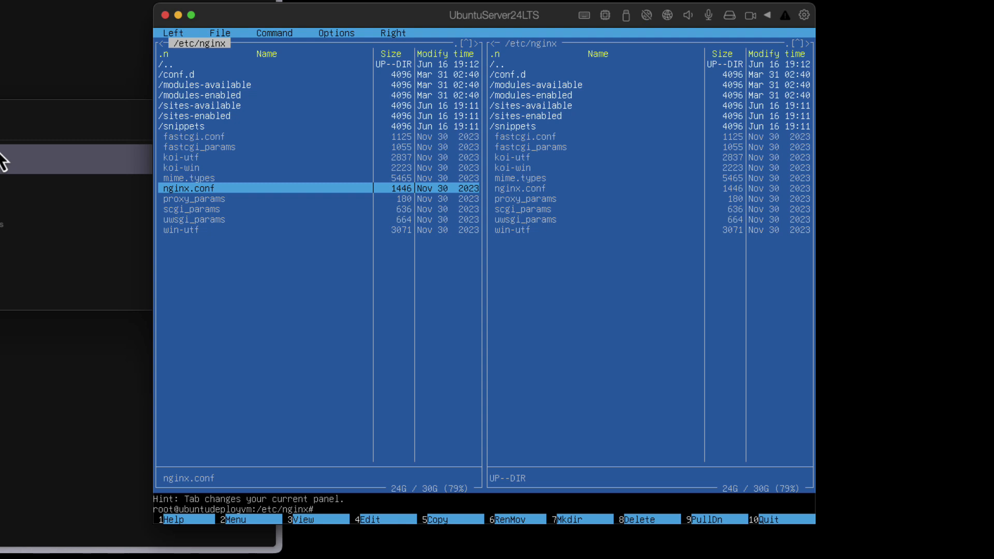
key(F3)
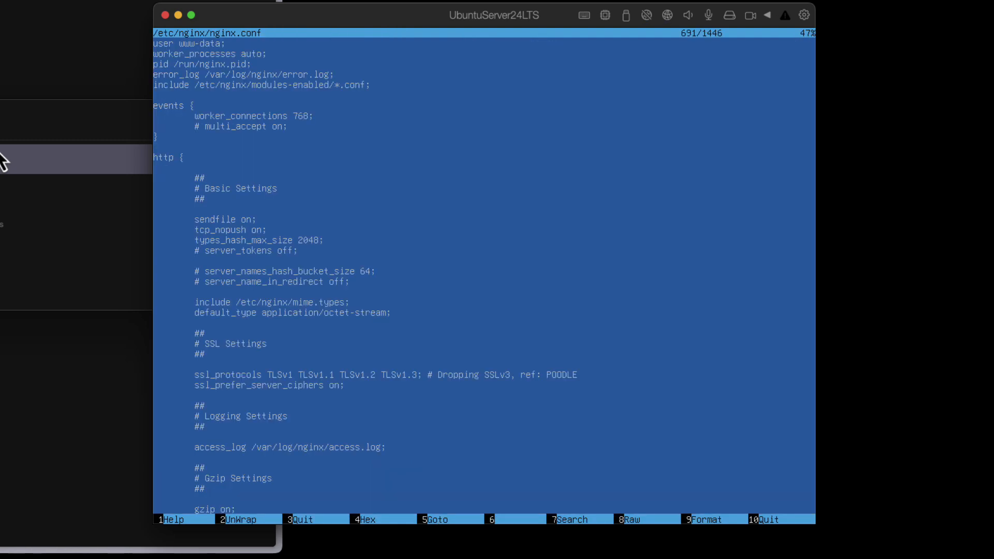
- Scroll nginx.conf down to its virtual host includes and back up, then close the viewer
key(Down)
key(Down)
key(Down)
key(Down)
key(Down)
key(Down)
key(Down)
key(Down)
key(Down)
key(Down)
key(Down)
key(Down)
key(Down)
key(Down)
key(Down)
key(Down)
key(Down)
key(Down)
key(Down)
key(Down)
key(Down)
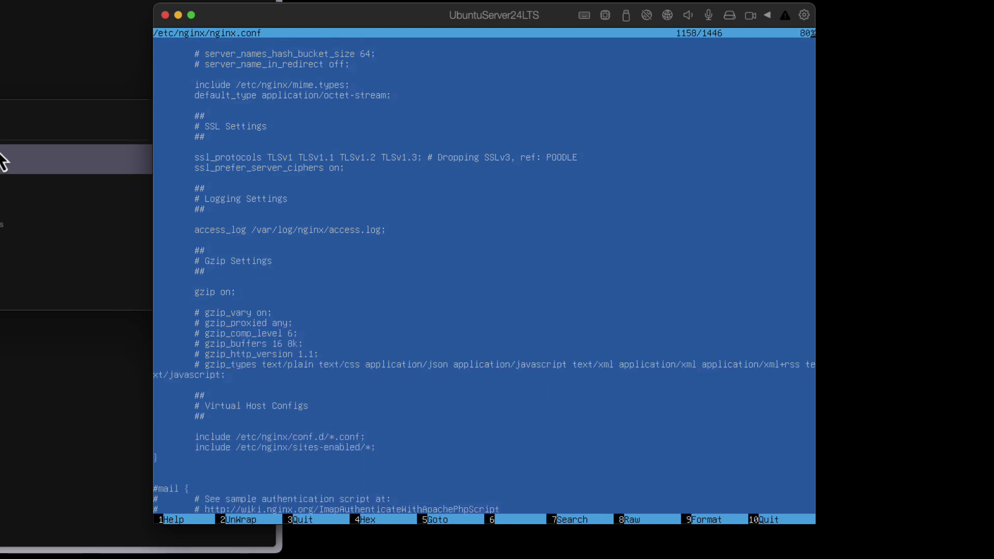
key(Down)
key(Down)
key(Down)
key(Down)
key(Down)
key(Down)
key(Down)
key(Down)
key(Down)
key(Down)
key(Down)
key(Down)
key(Down)
key(Down)
key(Down)
key(Down)
key(Down)
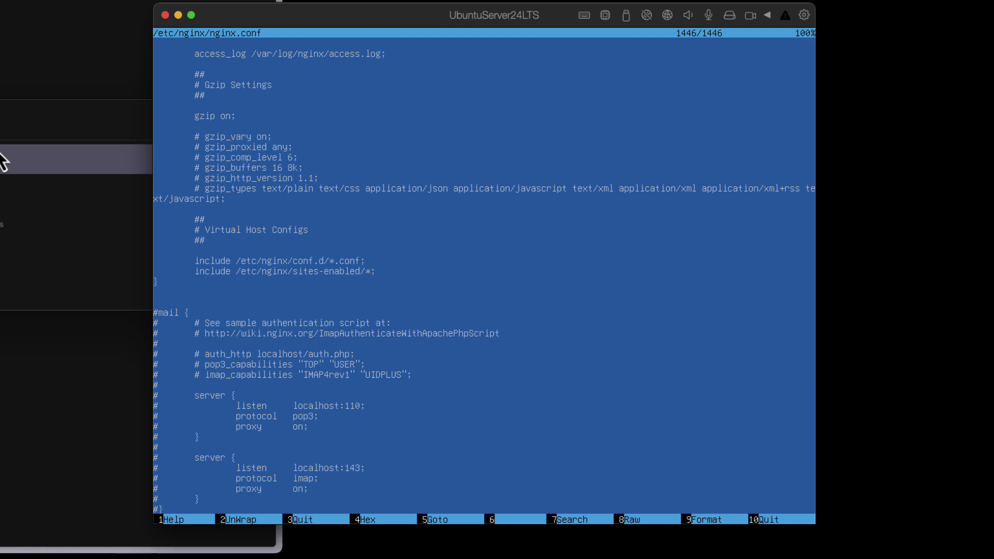
key(Up)
key(Up)
key(Up)
key(Up)
key(Up)
key(Up)
key(Up)
key(Up)
key(Up)
key(Up)
key(Up)
key(Up)
key(Up)
key(Up)
key(Up)
key(Up)
key(Up)
key(Up)
key(Up)
key(Up)
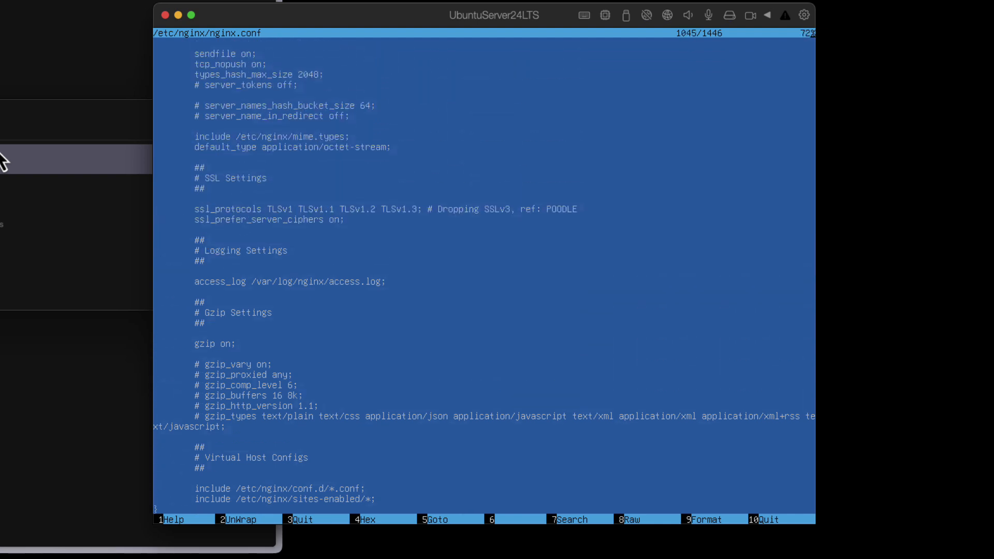
key(Up)
key(Up)
key(Up)
key(Up)
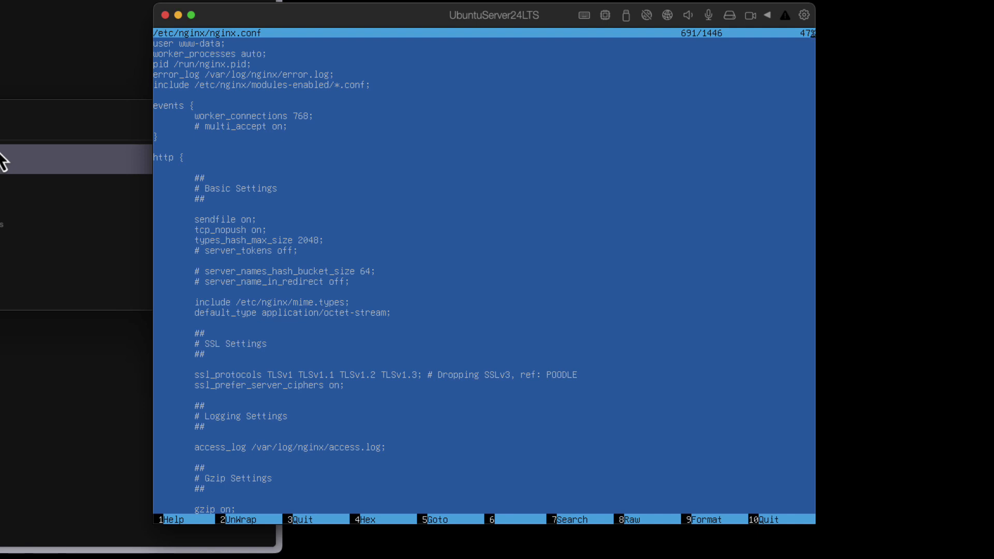
key(F3)
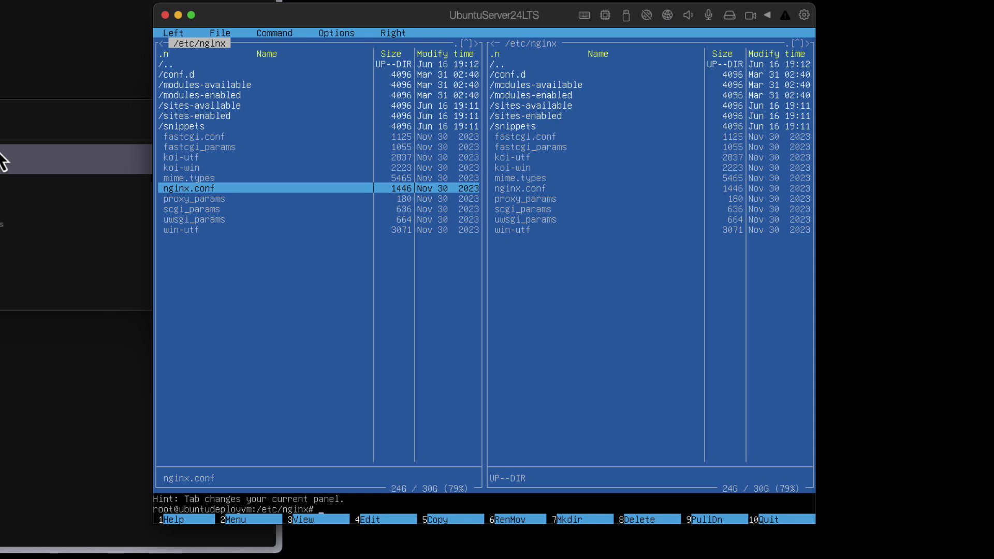
- Browse the /etc/nginx folders, briefly entering sites-available and returning
key(Up)
key(Up)
key(Up)
key(Up)
key(Up)
key(Up)
key(Up)
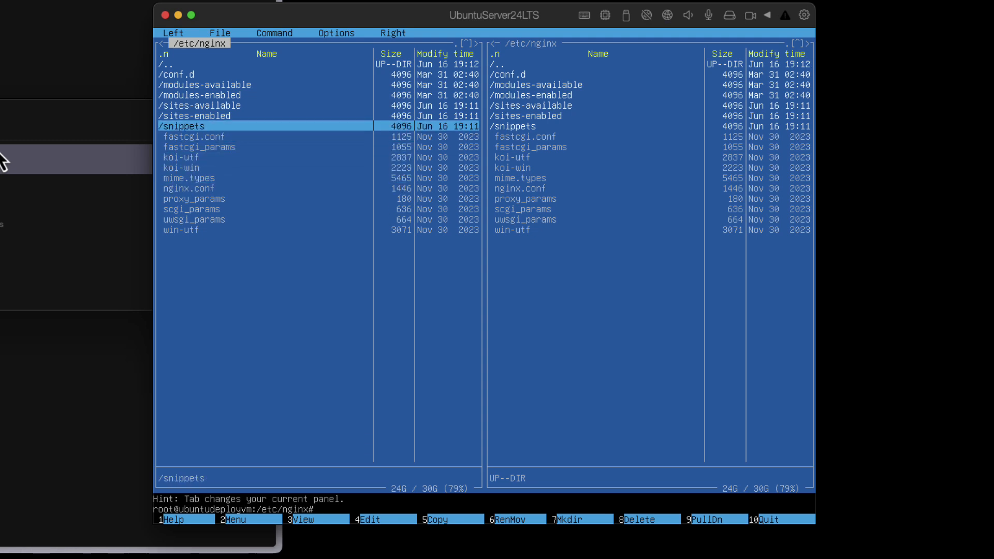
key(Up)
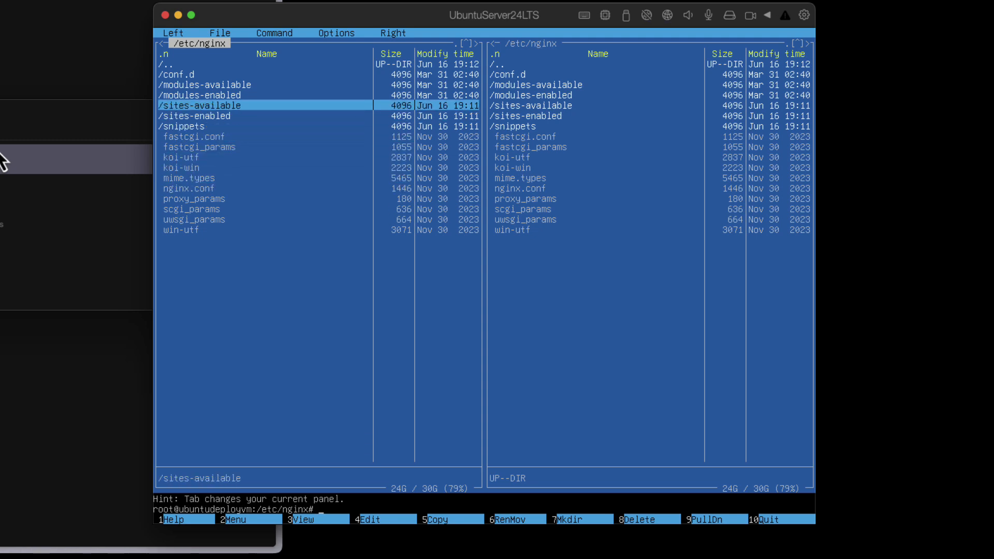
key(Down)
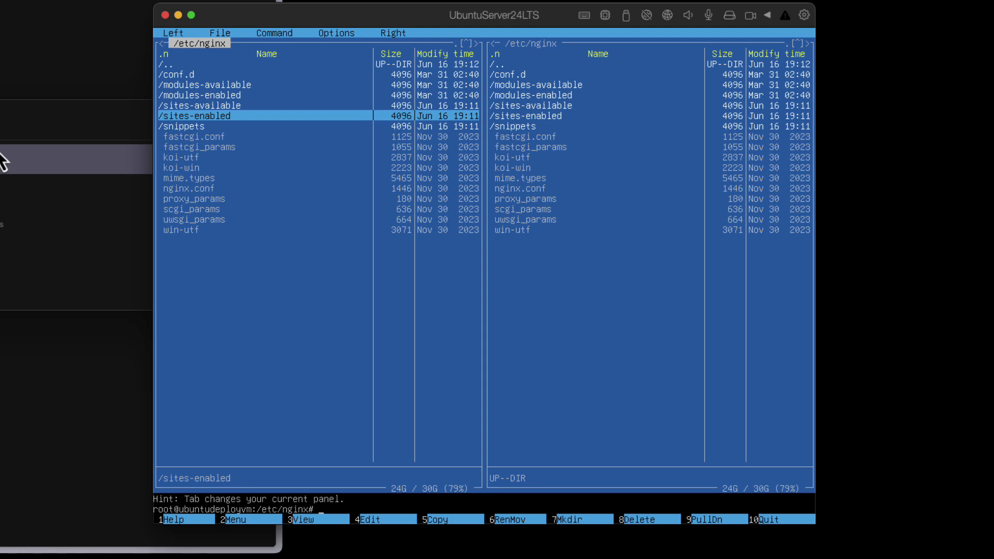
key(Up)
key(Down)
key(Up)
key(Down)
key(Up)
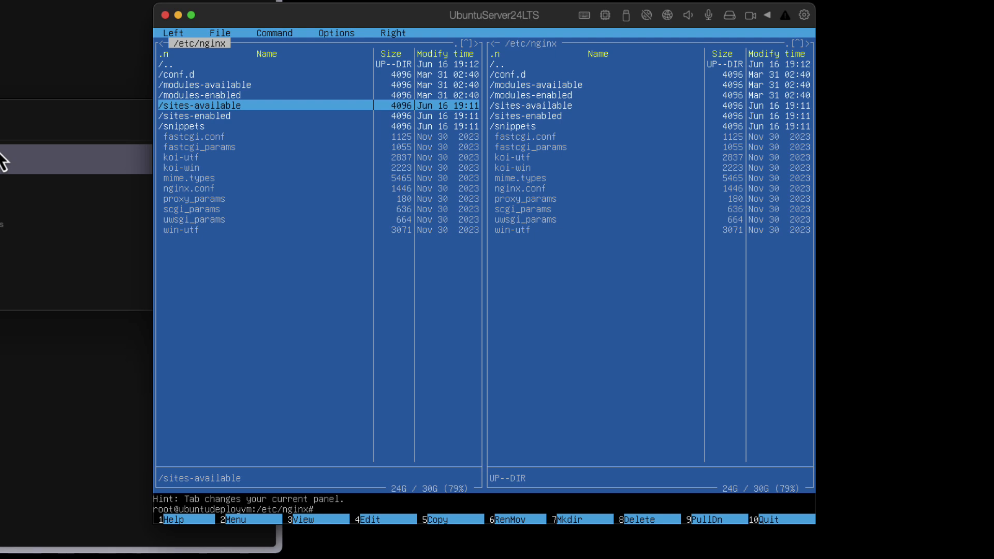
key(Down)
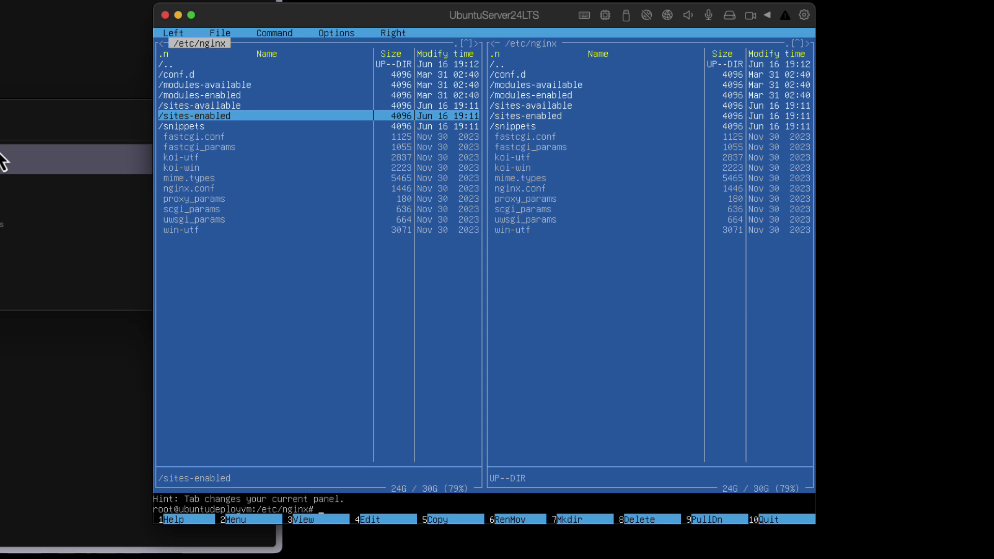
key(Up)
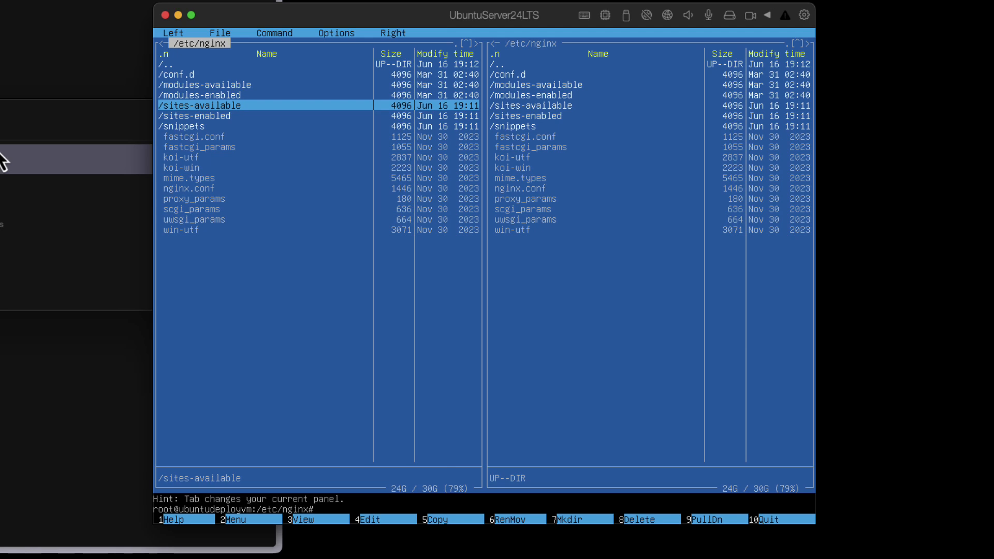
key(Return)
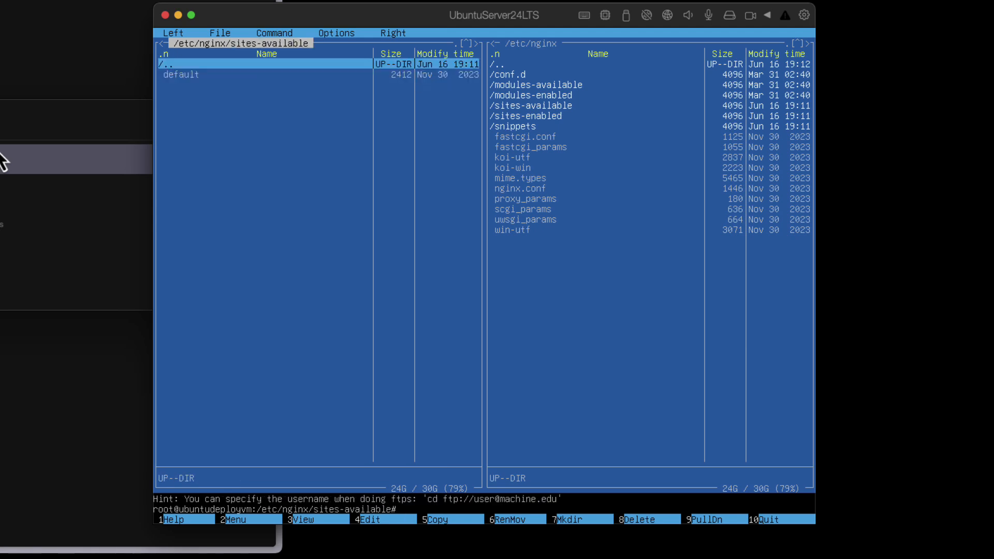
key(Return)
- Open sites-enabled to check where the default symlink points, then return to /etc/nginx
key(Down)
key(Down)
key(Down)
key(Down)
key(Down)
key(Down)
key(Down)
key(Down)
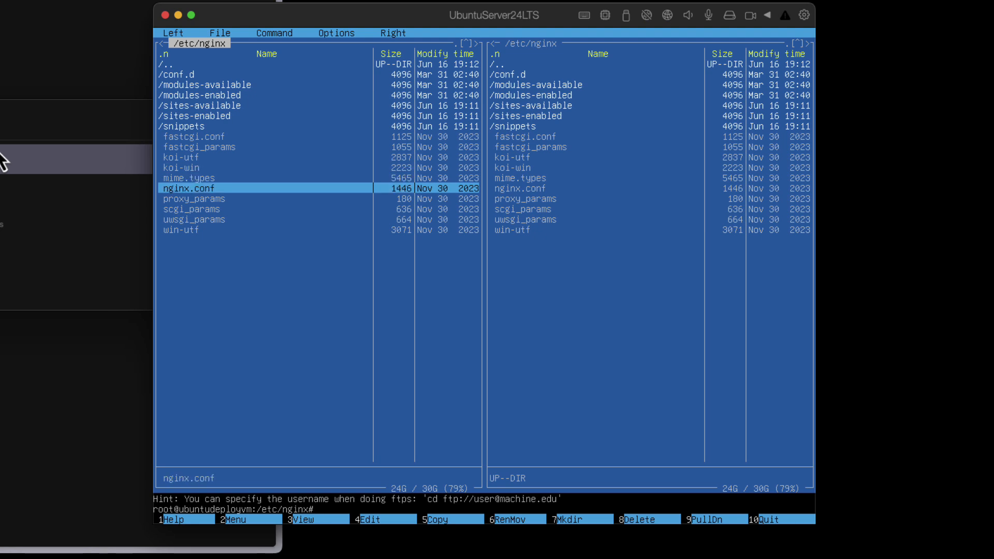
key(Up)
key(Up)
key(Up)
key(Up)
key(Up)
key(Up)
key(Up)
key(Up)
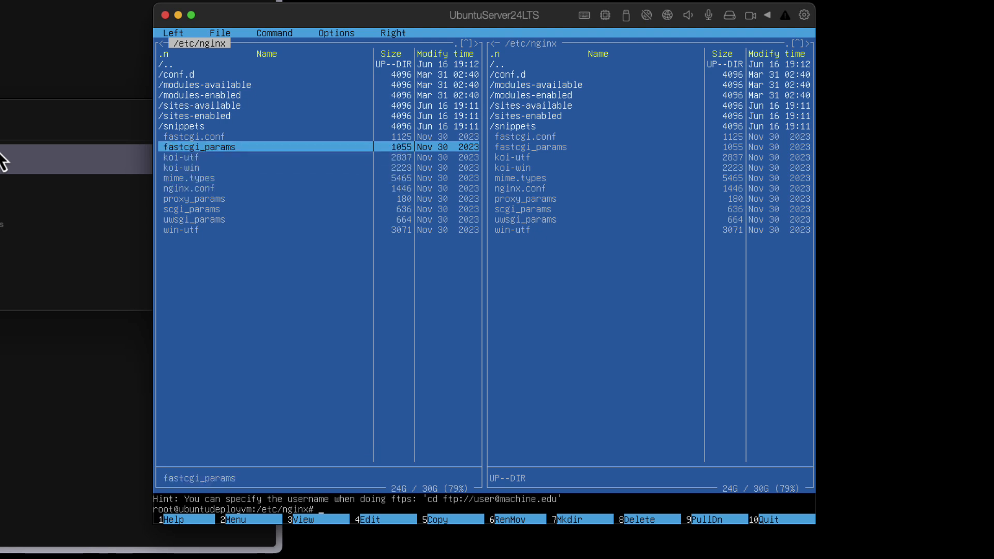
key(Down)
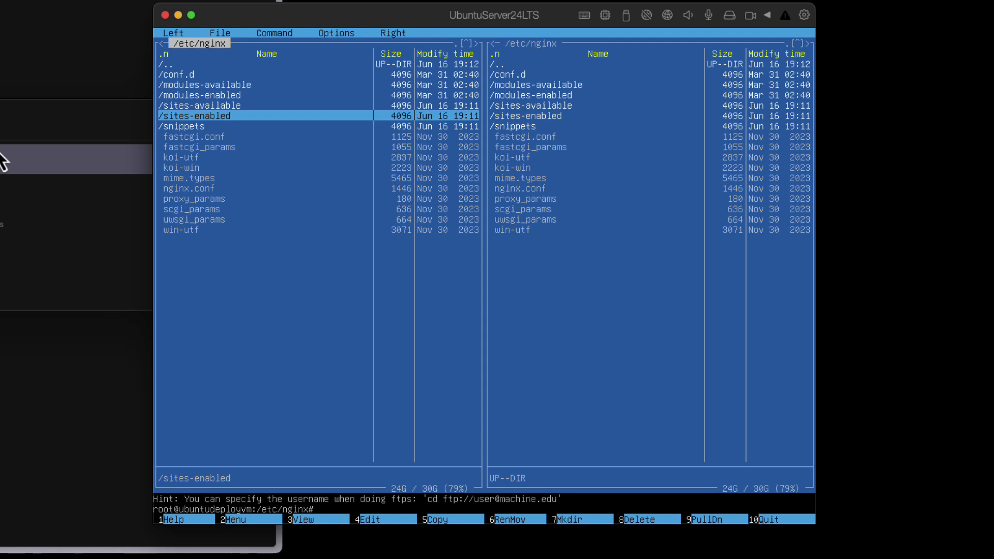
key(Up)
key(Down)
key(Return)
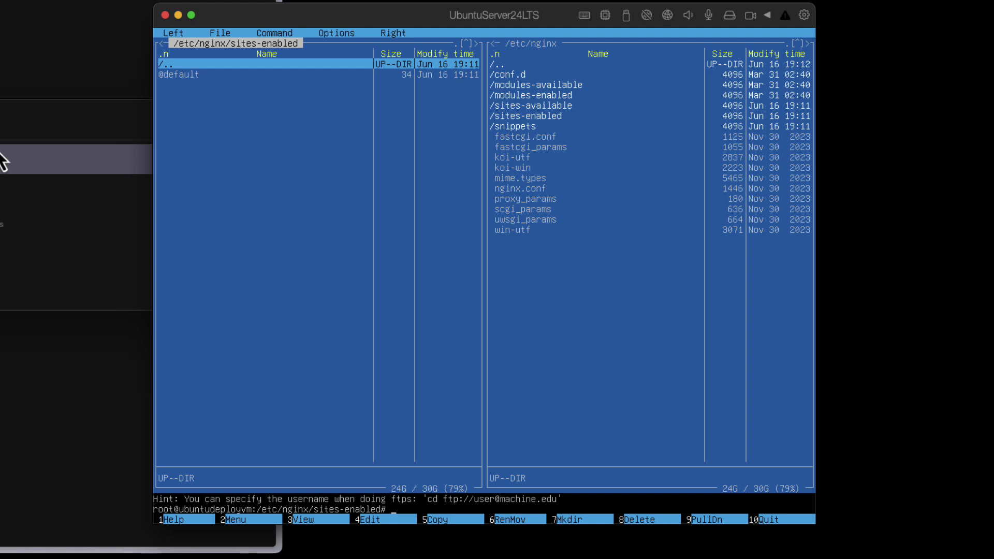
key(Down)
key(Up)
key(Down)
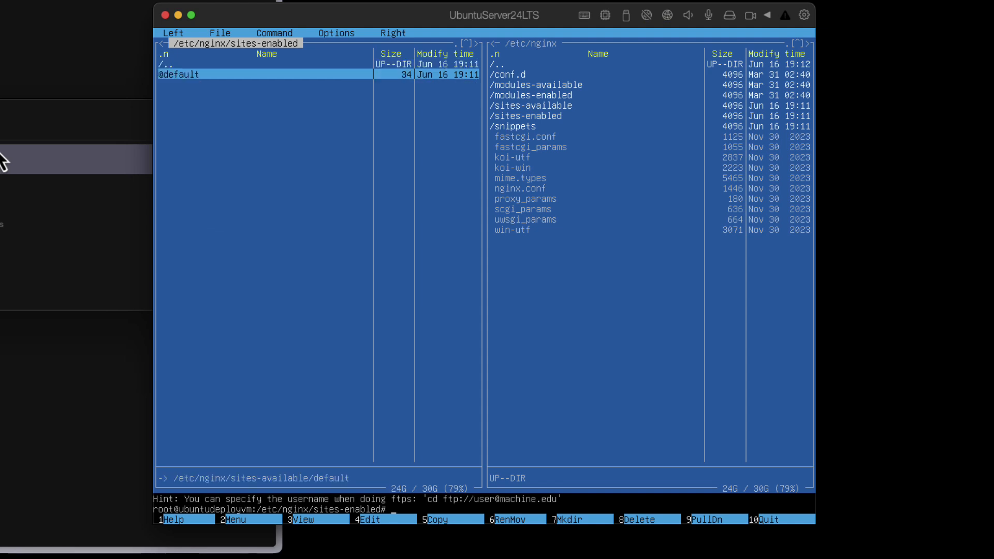
key(Up)
key(Return)
- View the default site file from sites-available, then close the viewer
key(Up)
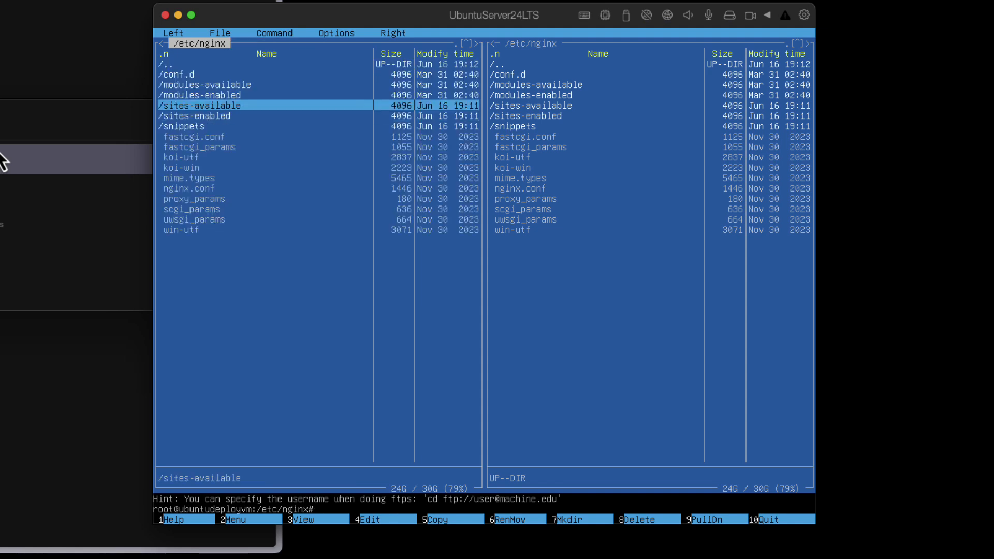
key(Return)
key(Down)
key(Up)
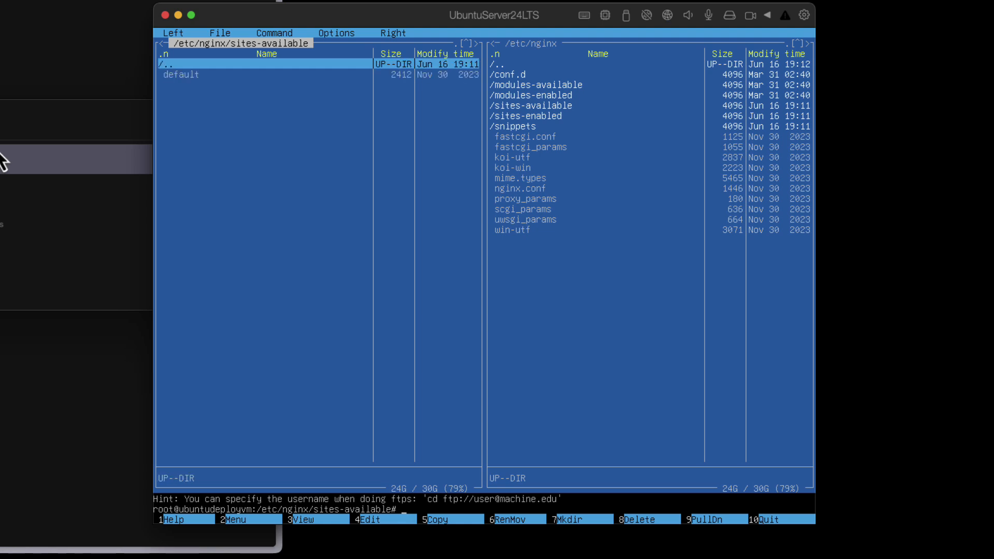
key(Return)
key(Return)
key(Down)
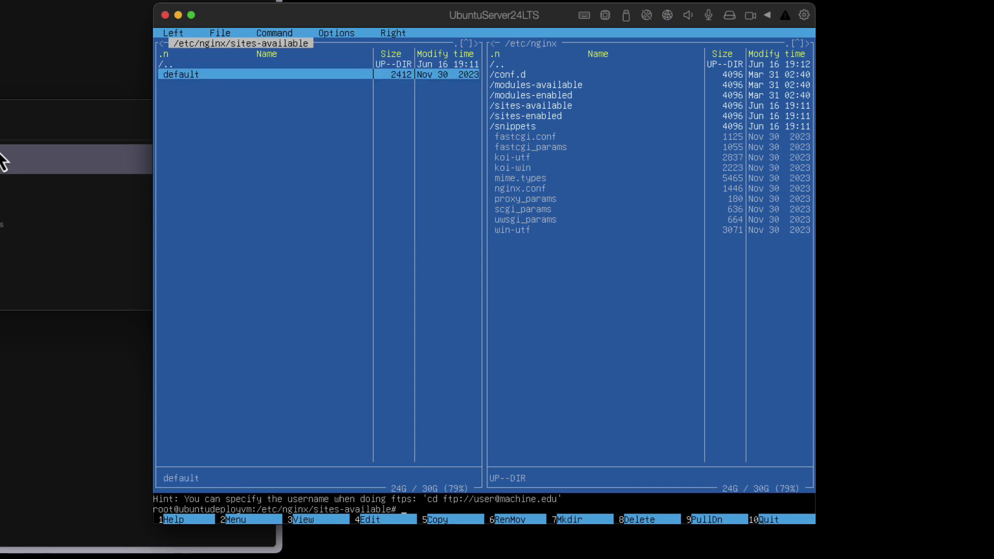
key(F3)
key(Down)
key(Down)
key(Down)
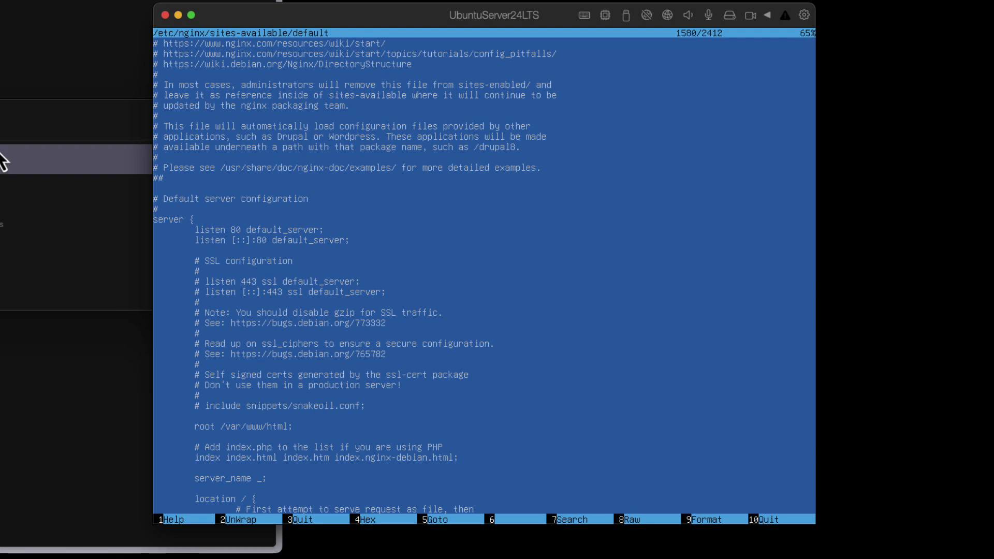
key(F3)
- Go back to /etc/nginx and enter the sites-enabled folder
key(Up)
key(Return)
key(Down)
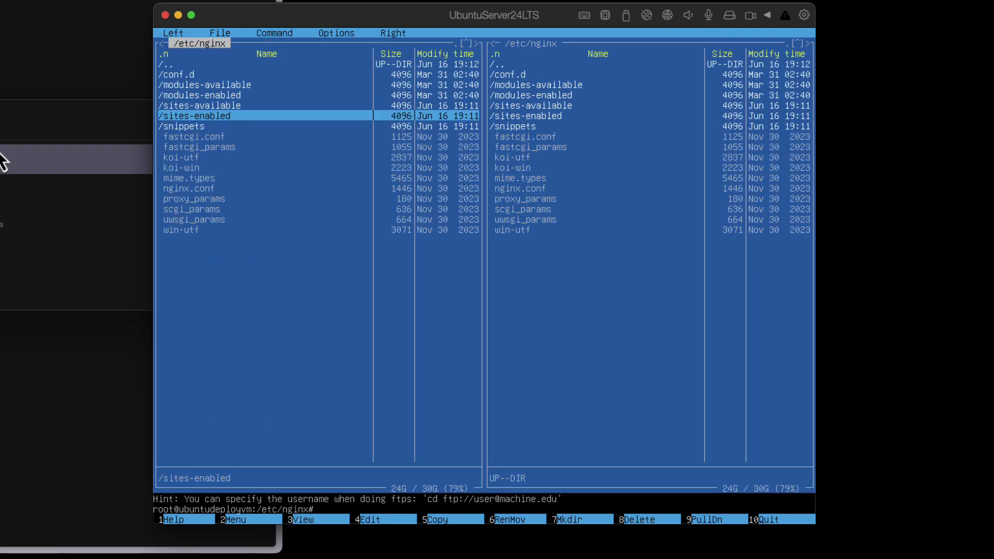
key(Up)
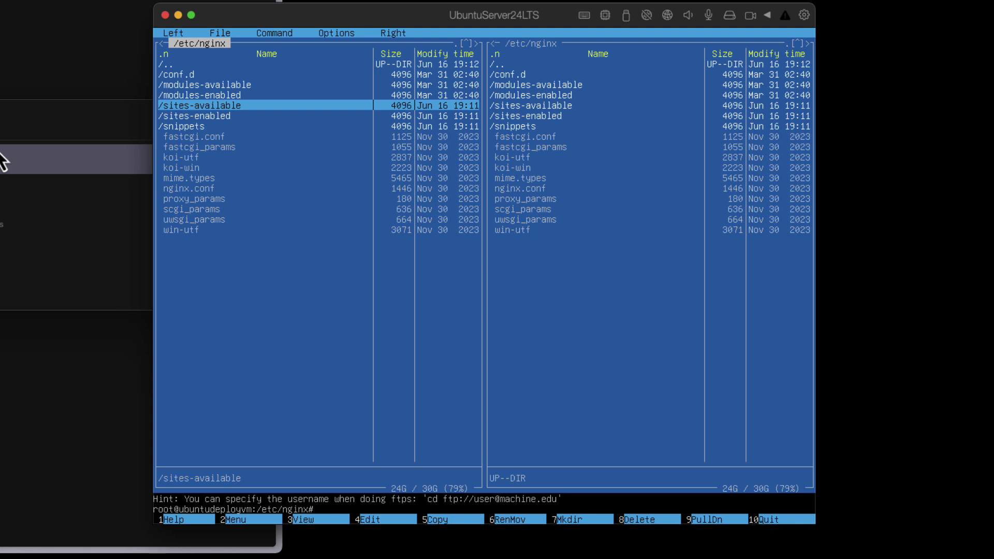
key(Down)
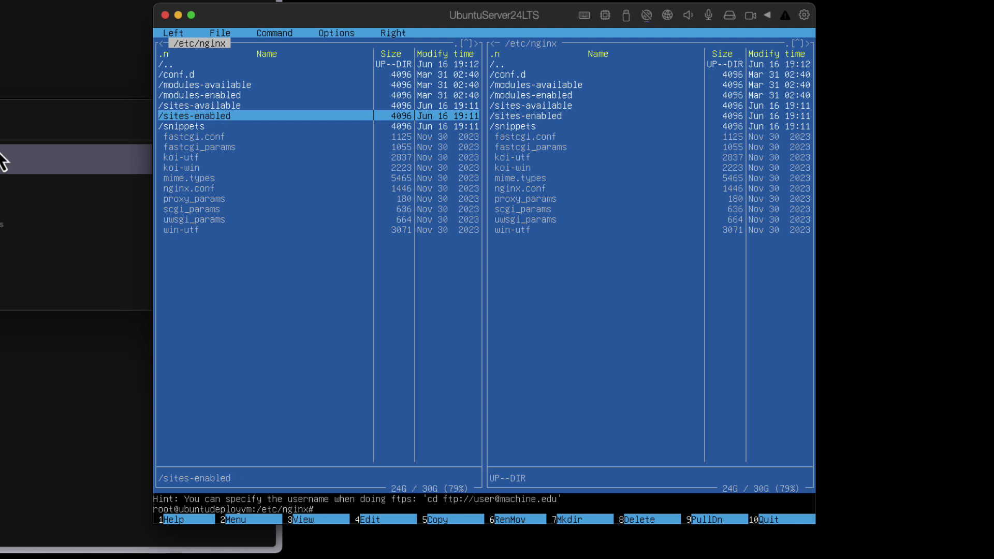
key(Down)
key(Up)
key(Return)
- Quit Midnight Commander and list sites-enabled to confirm default links to sites-available/default
key(F10)
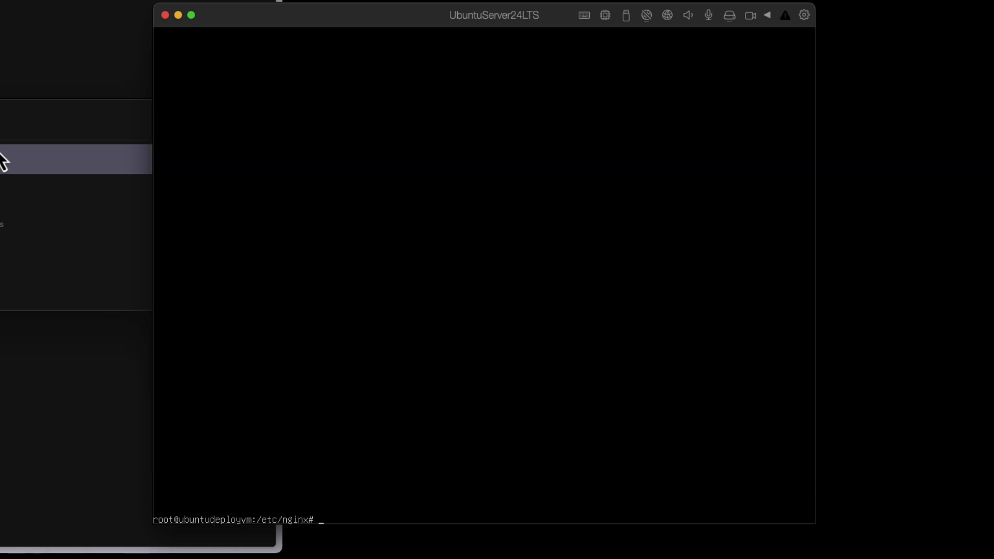
text(cd sites-enabled/)
key(Return)
text(ll)
key(Return)
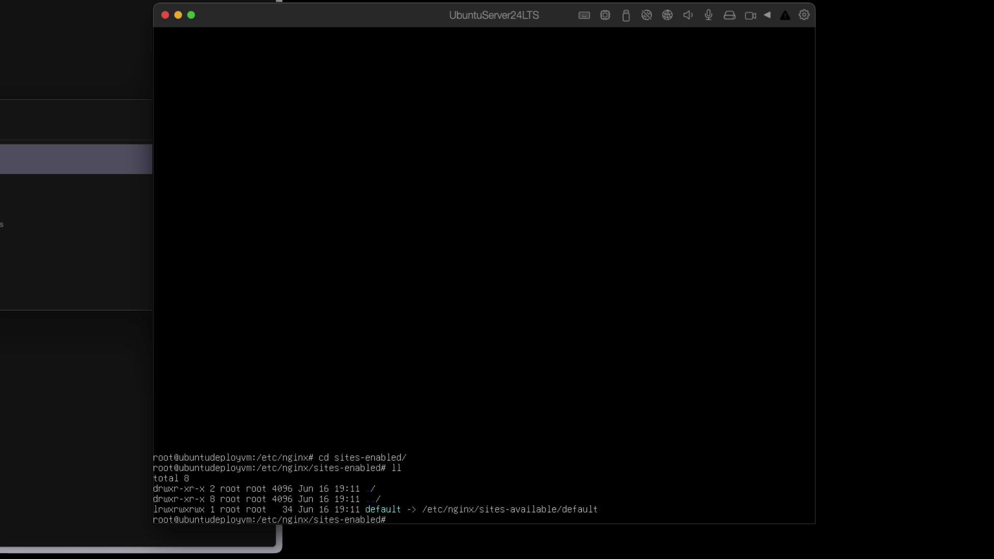
- Change to /etc/nginx/sites-available and relaunch mc there
text(cd ..)
key(Return)
text(c)
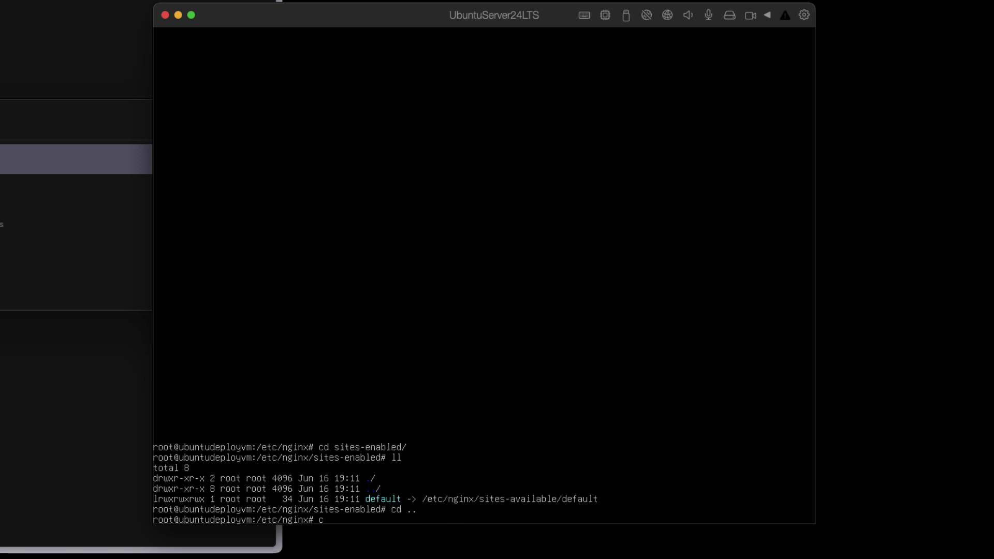
text(d sites-a)
key(Tab)
key(Return)
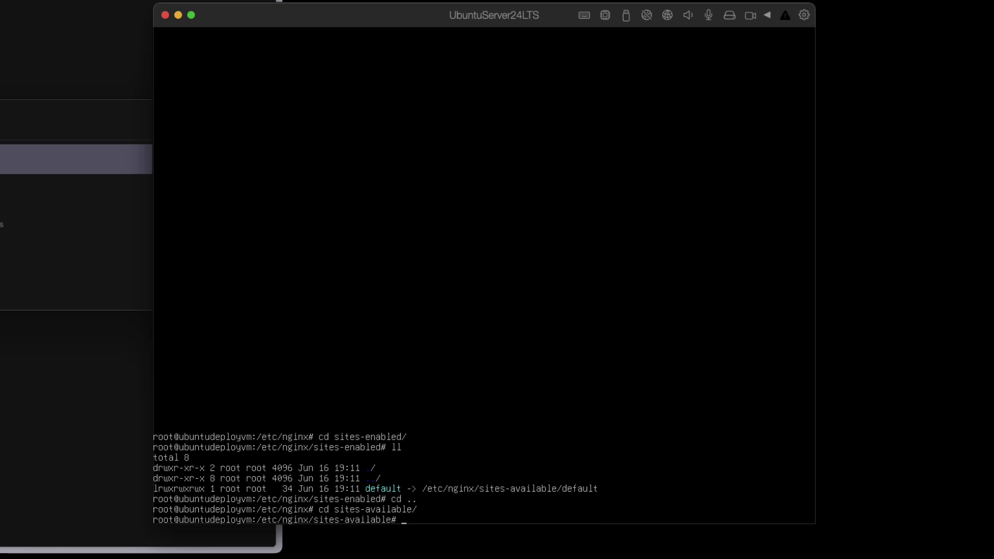
text(mc)
key(Return)
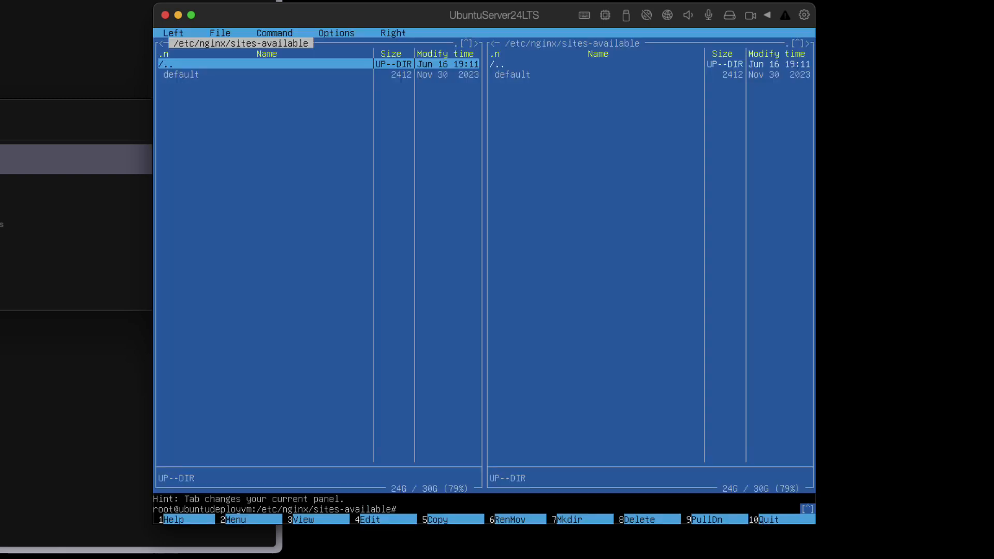
- Open the default site file in nano and scroll through its root, server_name and location / settings
key(Down)
key(F4)
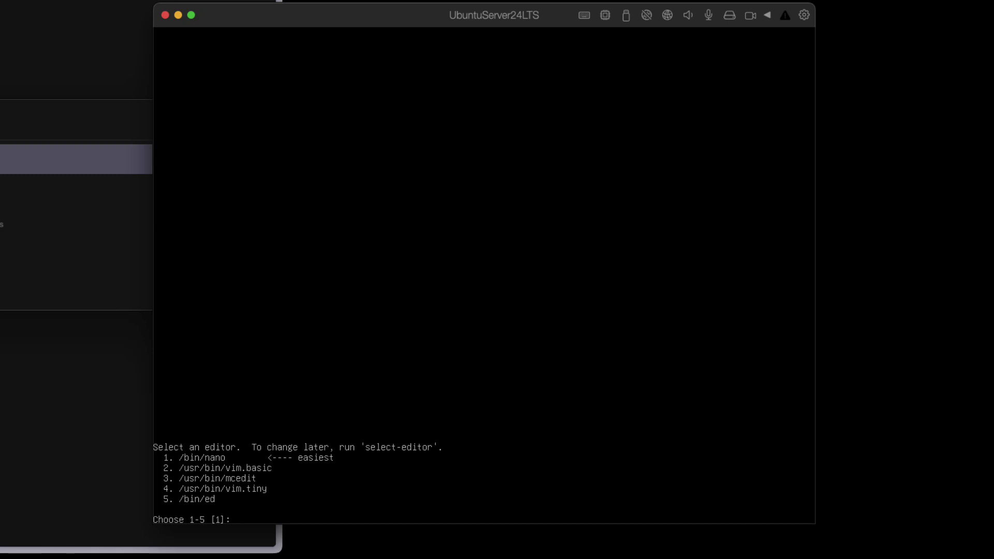
key(Return)
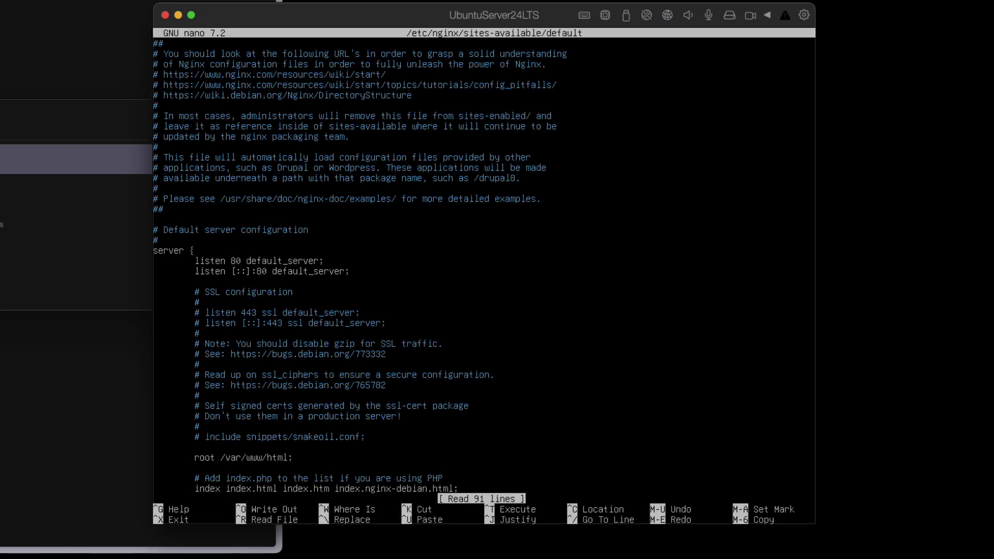
key(Down)
key(Down)
key(Down)
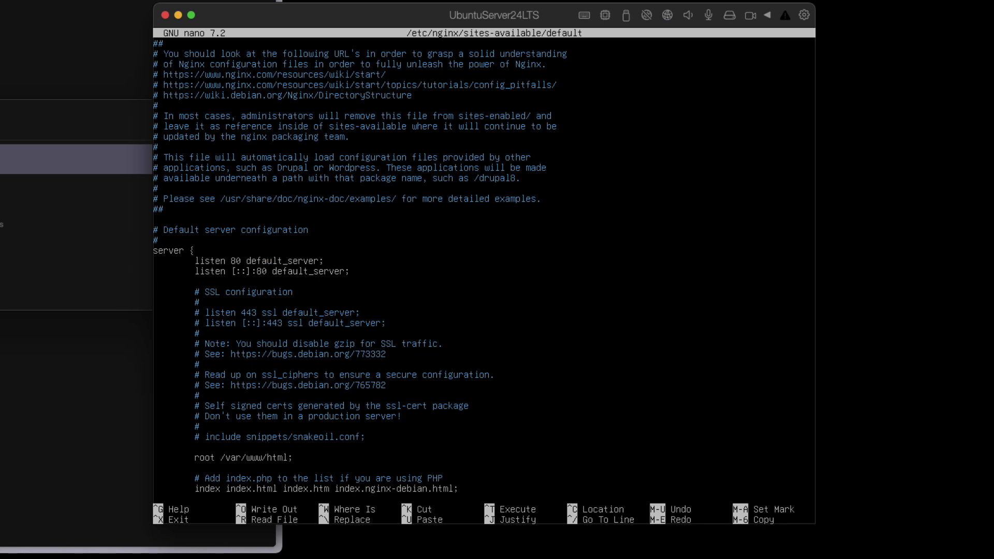
key(Down)
key(Down)
key(Down)
key(Down)
key(Down)
key(Down)
key(Down)
key(Down)
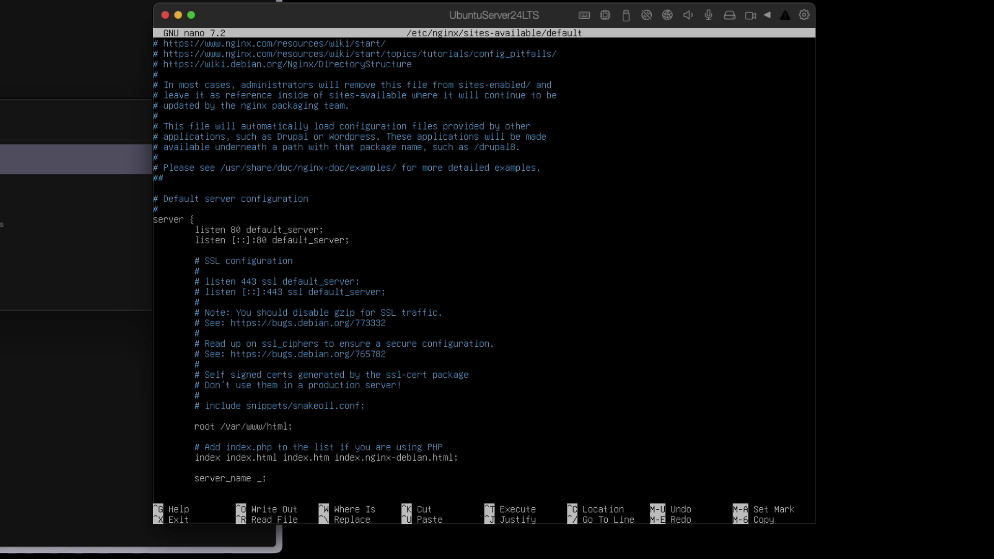
key(Down)
key(Down)
key(Down)
key(Down)
key(Down)
key(Down)
key(Down)
key(Down)
key(Down)
key(Down)
key(Down)
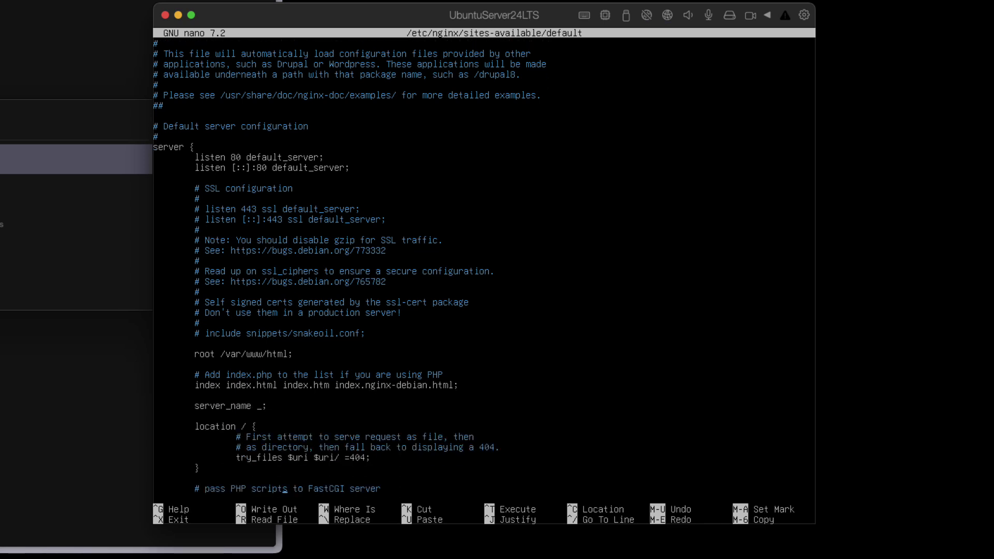
key(Down)
key(Down)
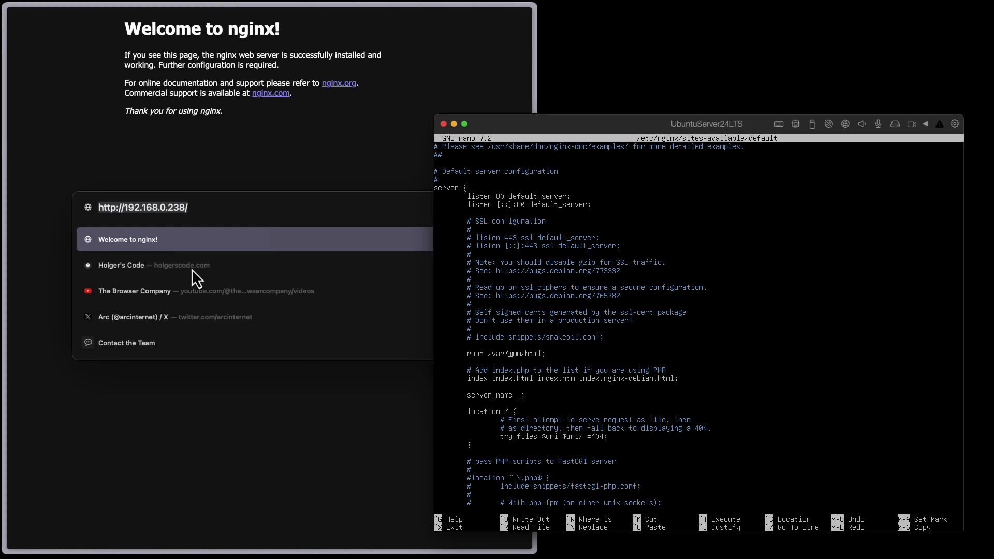
- Switch to the browser's Welcome to nginx page, select its text, then return to the server window
click(235, 106)
click(117, 22)
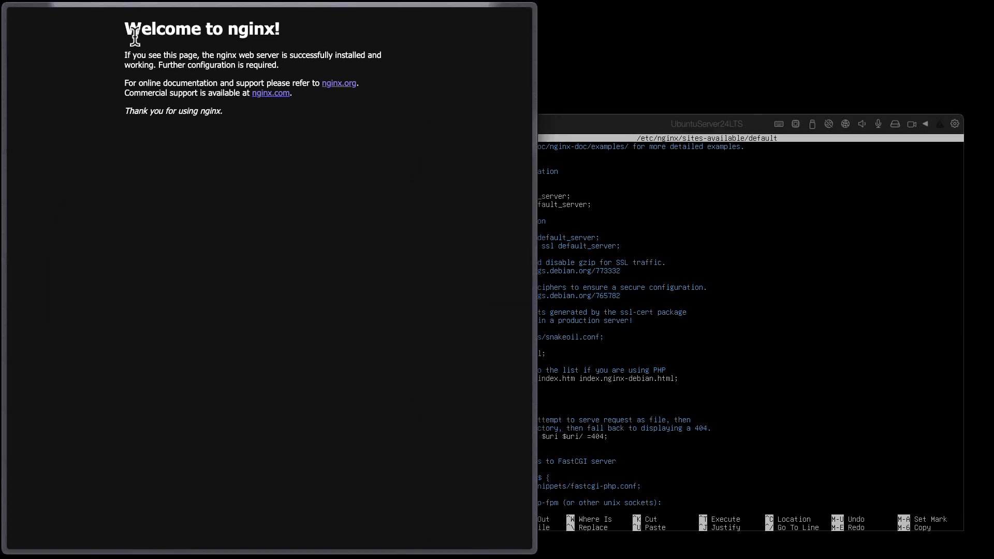
key(ctrl+a)
click(635, 130)
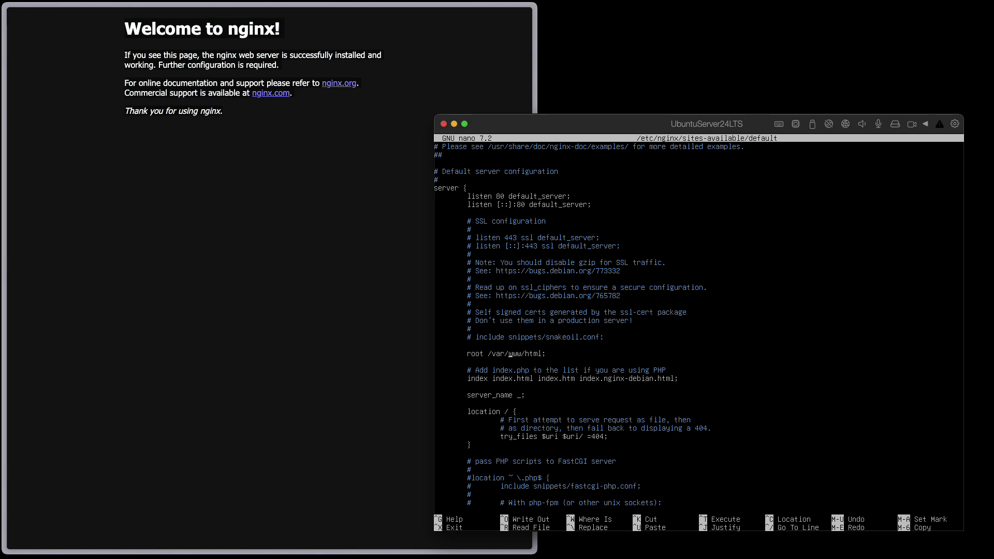
- Exit nano without changes and go up to the root directory
key(ctrl+x)
key(Up)
key(Return)
key(Up)
key(Up)
key(Up)
key(Up)
key(Return)
key(Home)
key(Return)
- Navigate to /var/www/html and view index.nginx-debian.html
key(End)
key(Up)
key(Return)
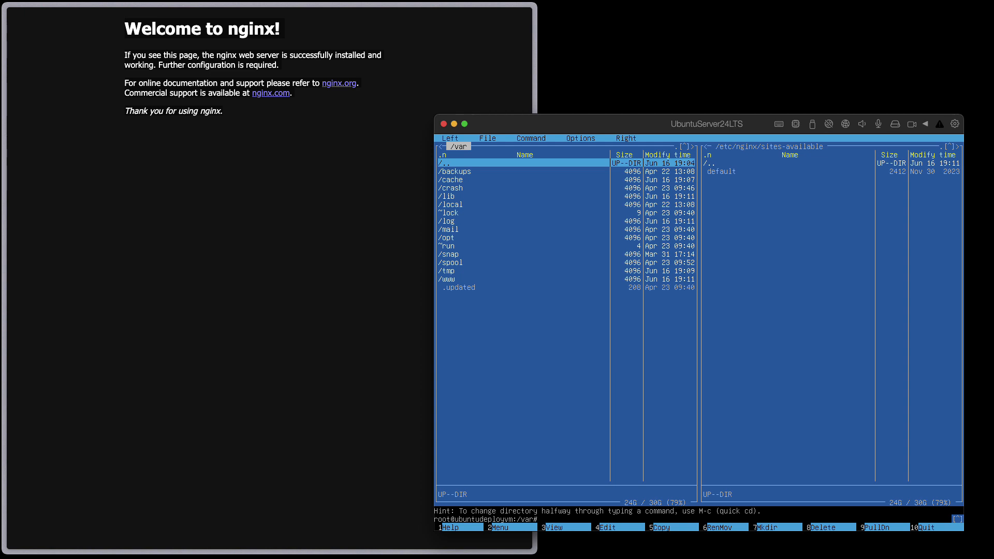
key(Down)
key(Down)
key(Down)
key(Down)
key(Down)
key(Down)
key(Down)
key(Down)
key(Down)
key(Down)
key(Down)
key(Down)
key(Down)
key(Down)
key(Return)
key(Down)
key(Return)
key(Down)
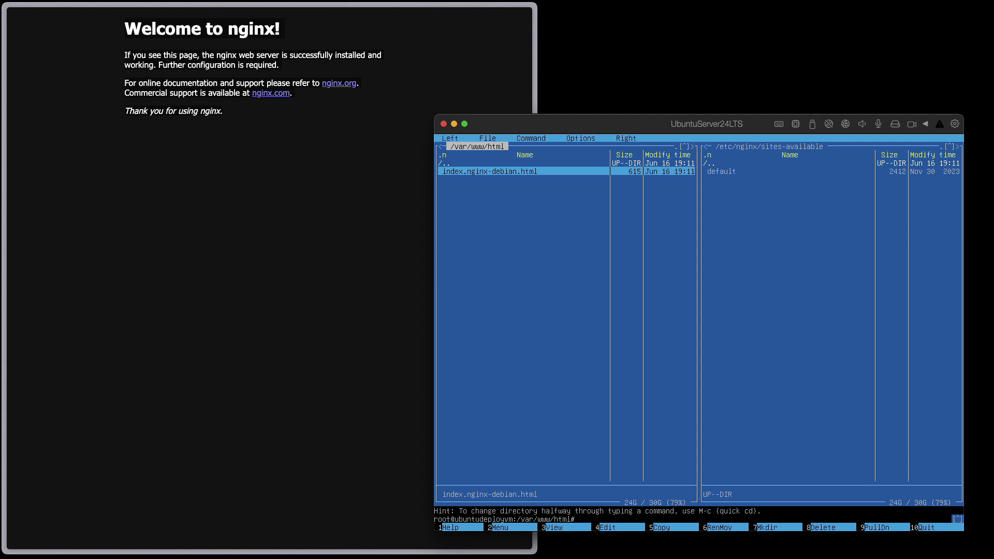
key(F3)
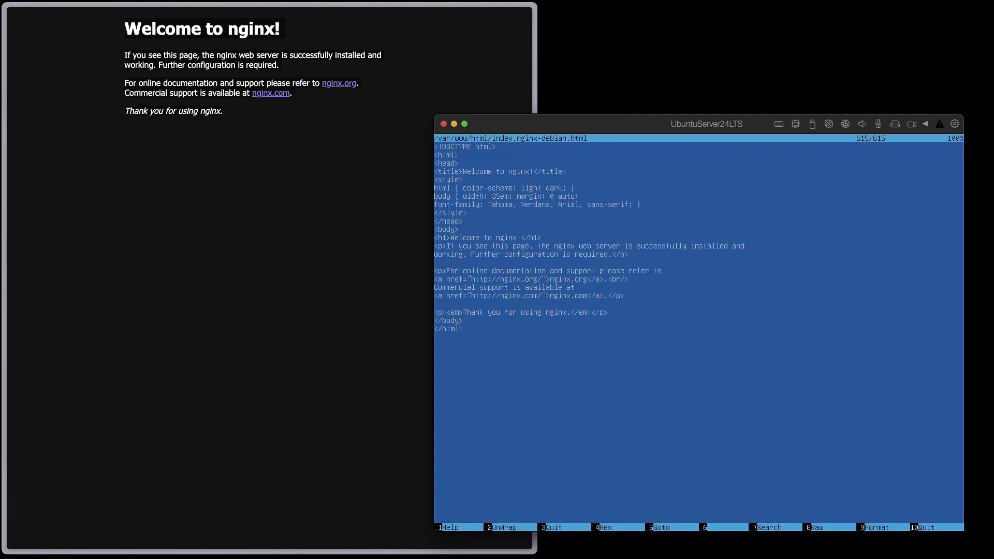
- Reposition the server window, close the viewer and open index.nginx-debian.html in nano
drag(579, 121, 590, 29)
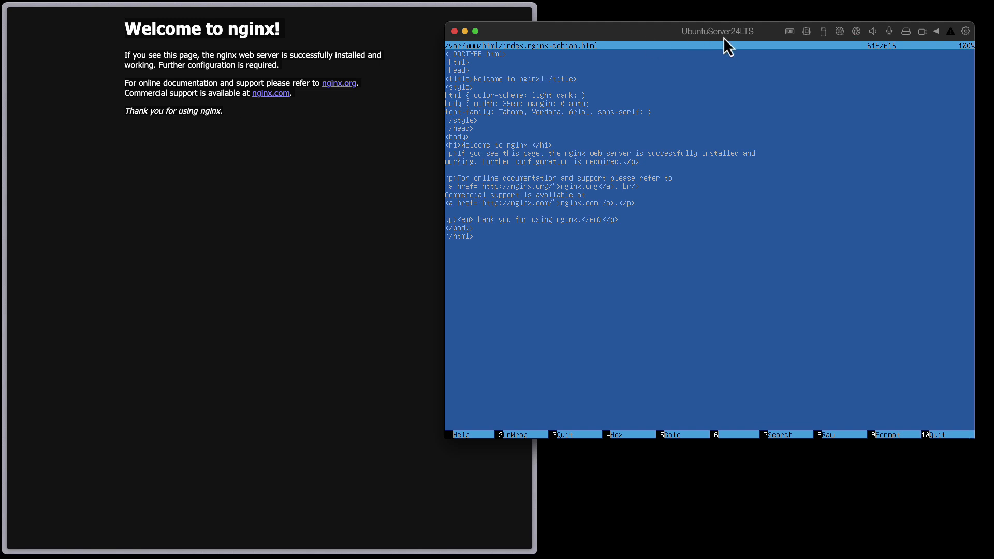
drag(723, 36, 718, 119)
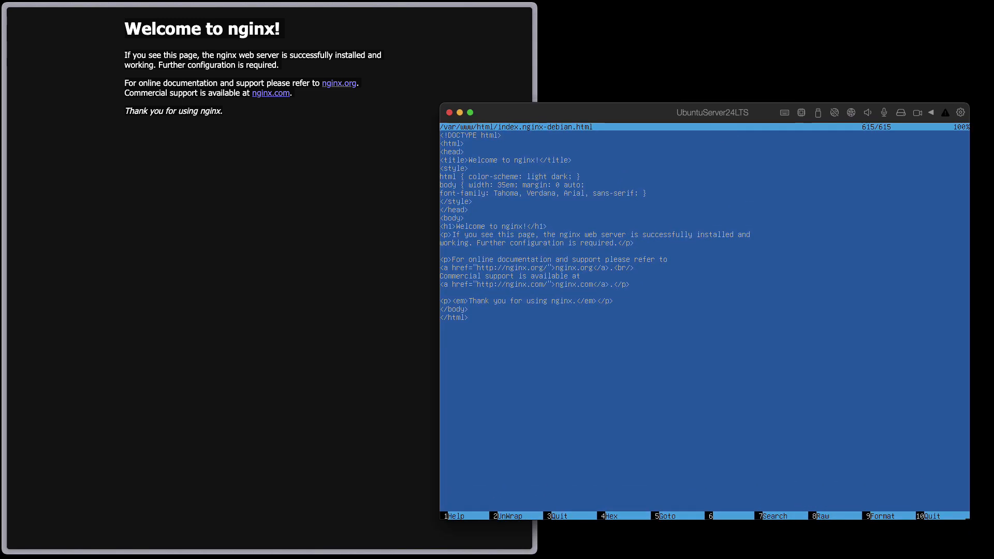
key(F3)
key(F4)
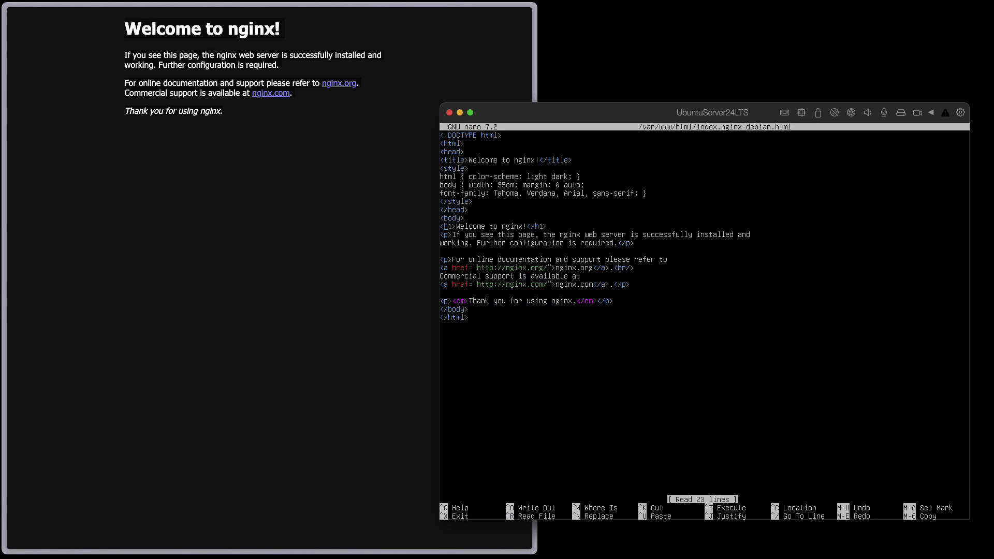
- Add the 'with How it Works' channel credit to the h1 heading, save, and exit nano
key(Right)
key(Right)
key(Right)
key(Right)
key(Right)
key(Right)
key(Right)
key(Right)
key(Right)
key(Right)
key(Right)
key(Right)
text(with How it )
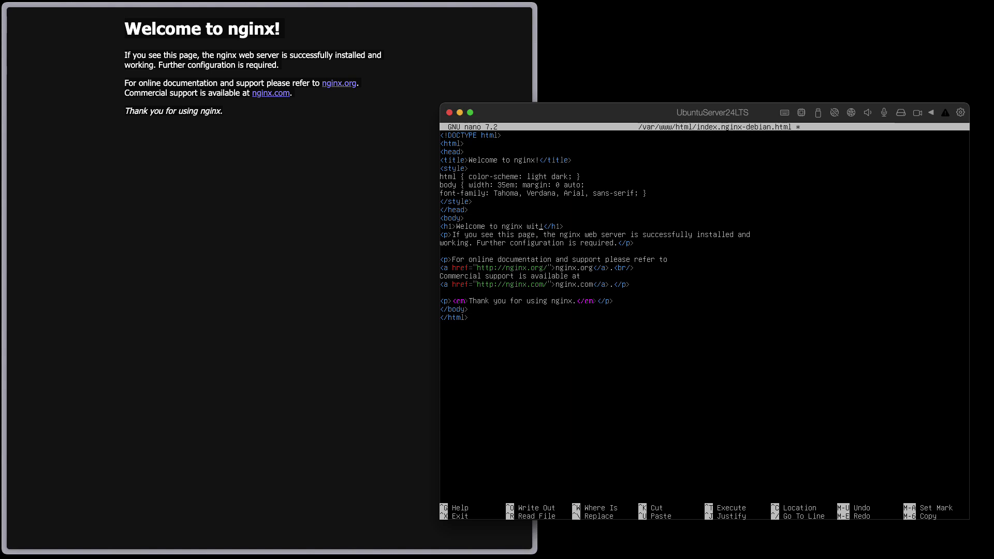
text(Works with Holger)
key(ctrl+o)
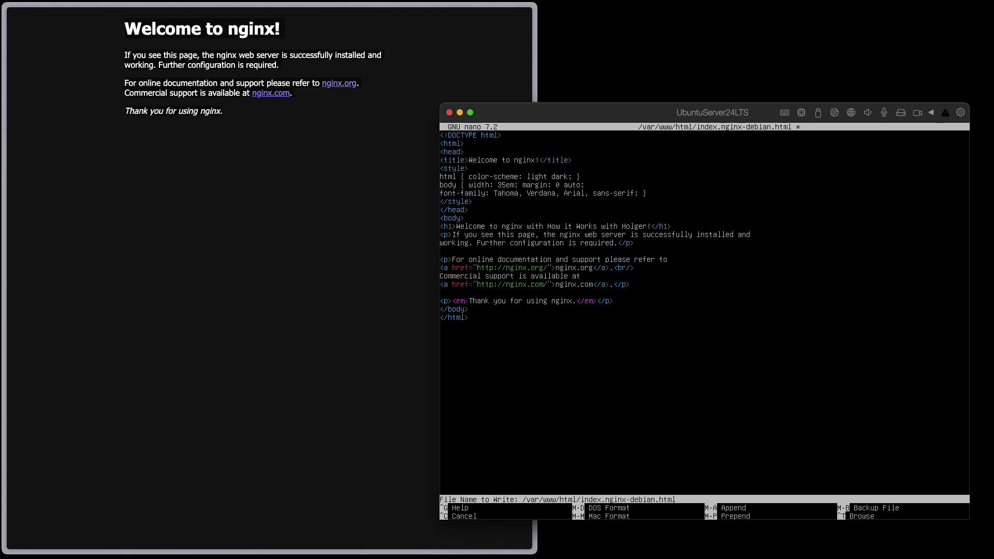
key(Return)
key(ctrl+x)
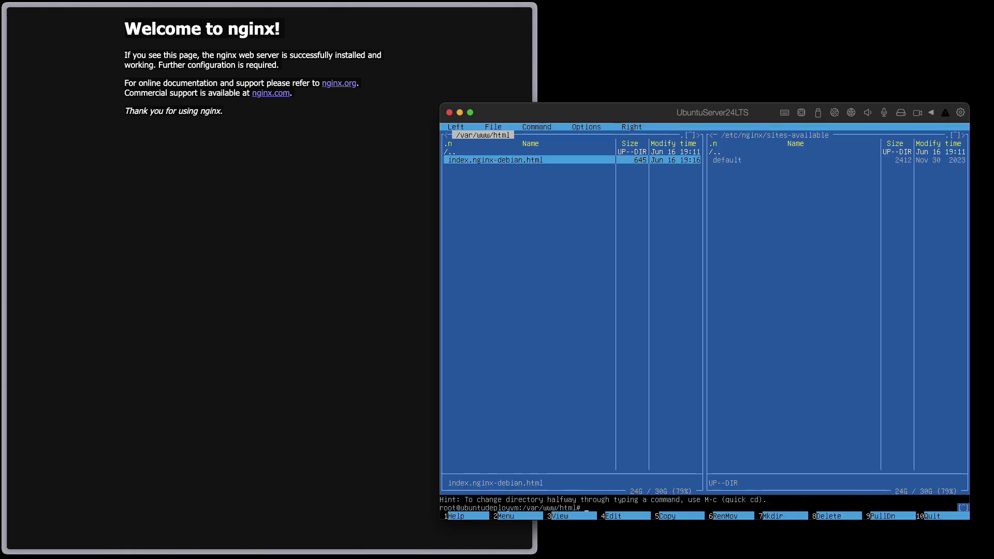
- Reload 192.168.0.238 in Arc to see the edited heading, then return to the server window
click(280, 253)
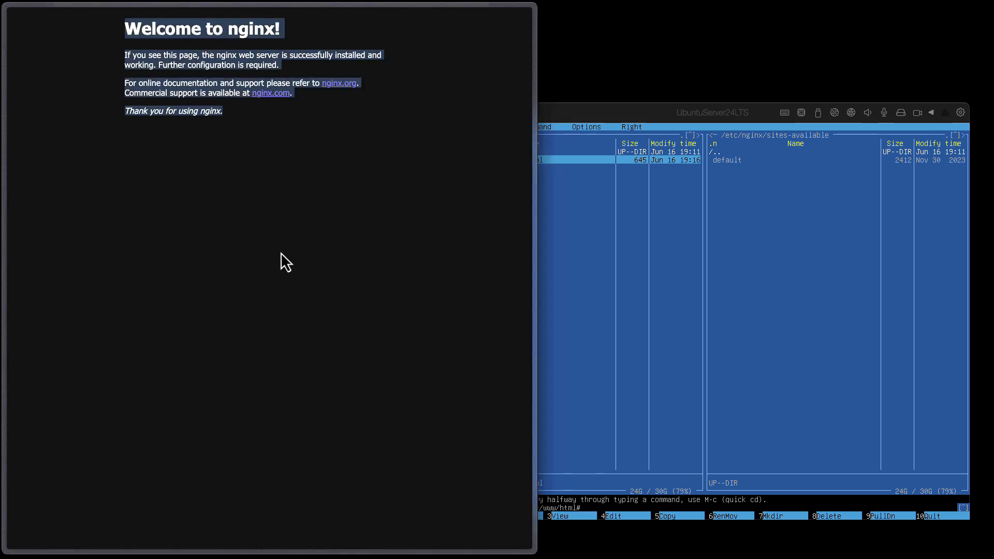
click(281, 252)
key(super+r)
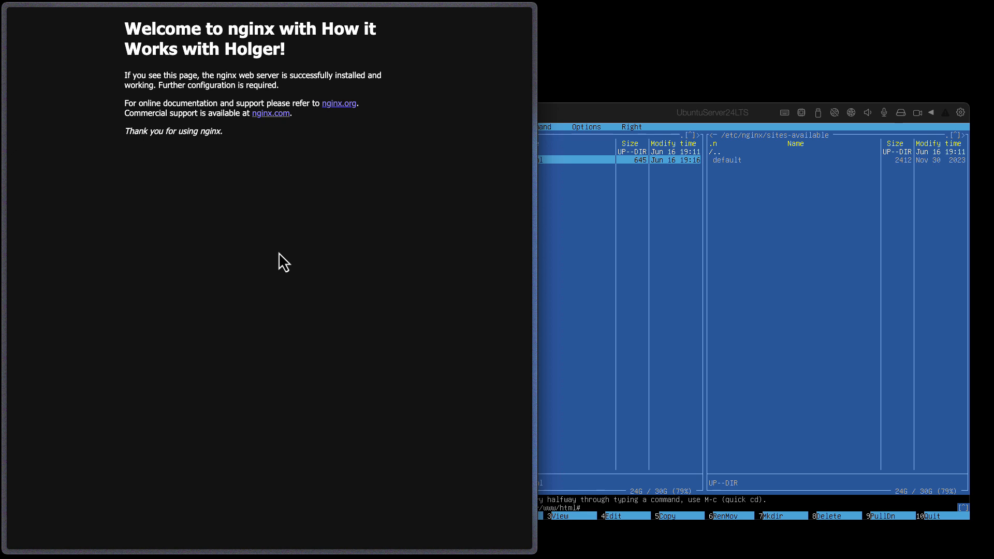
click(601, 116)
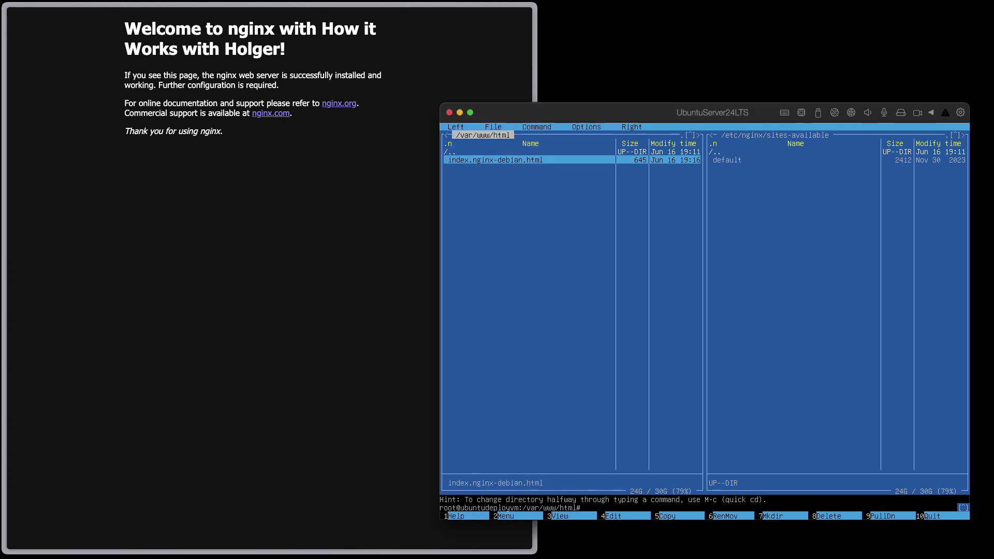
key(Up)
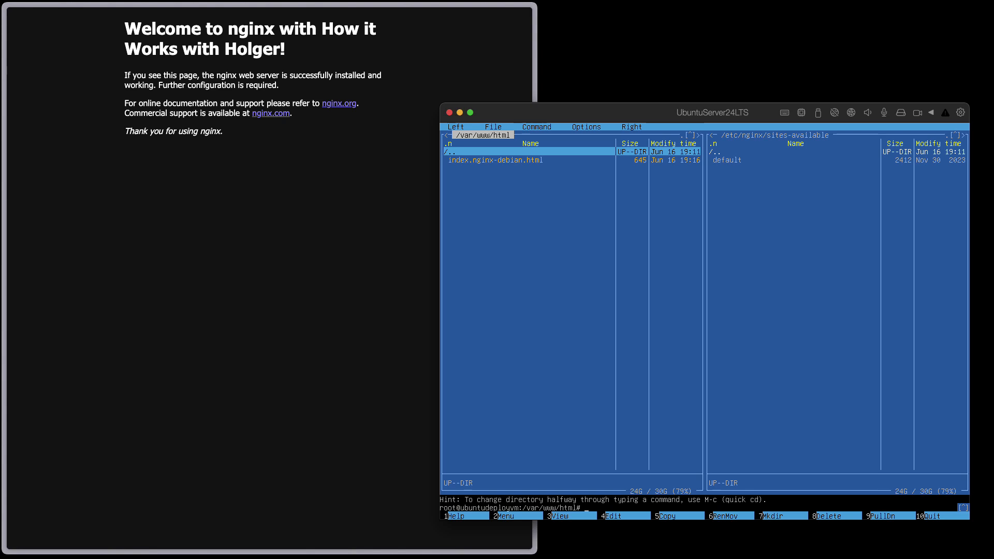
- Cancel deleting index.nginx-debian.html so the default nginx page stays
key(Down)
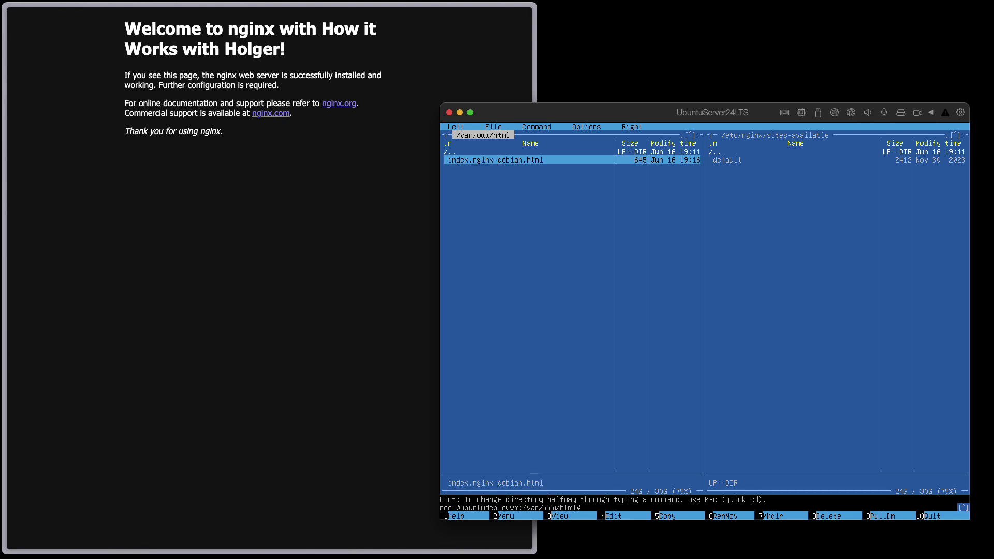
key(F8)
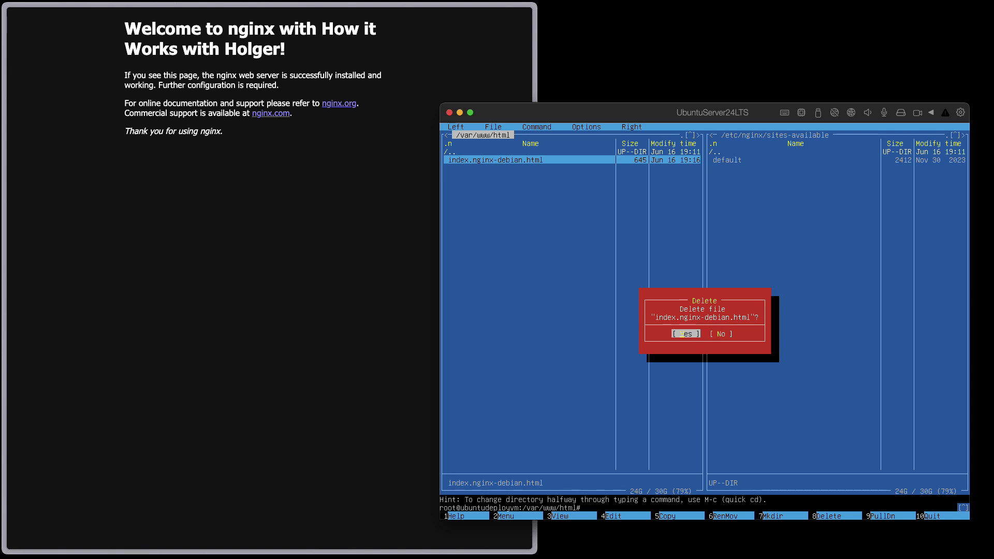
key(Escape)
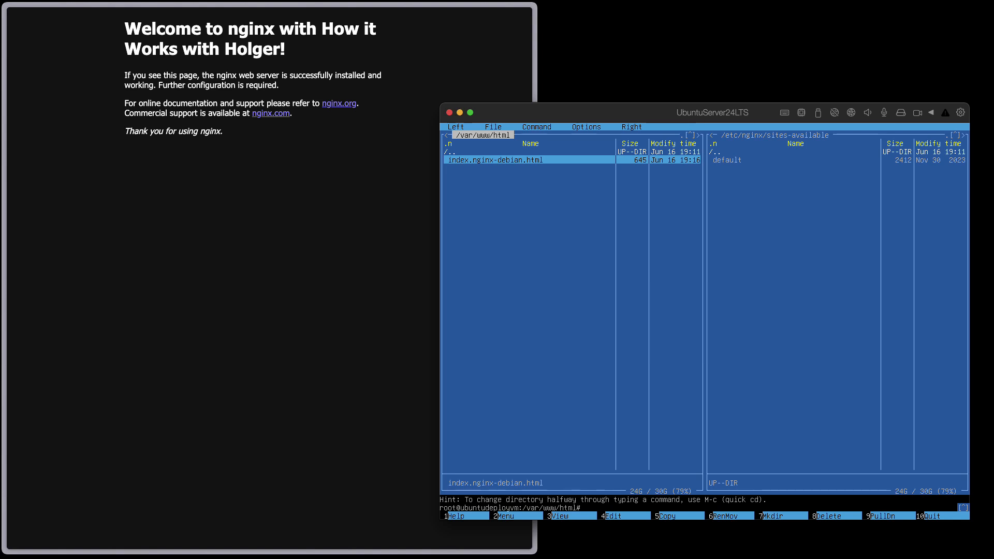
key(Up)
key(Down)
- Create a new app1 directory under /var/www/html with F7
key(F7)
text(app1)
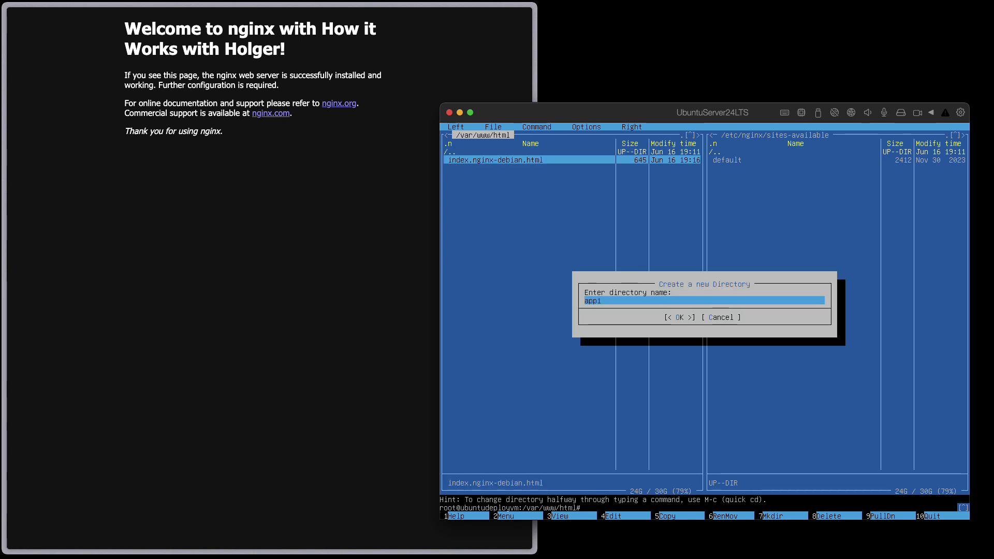
key(Return)
key(Return)
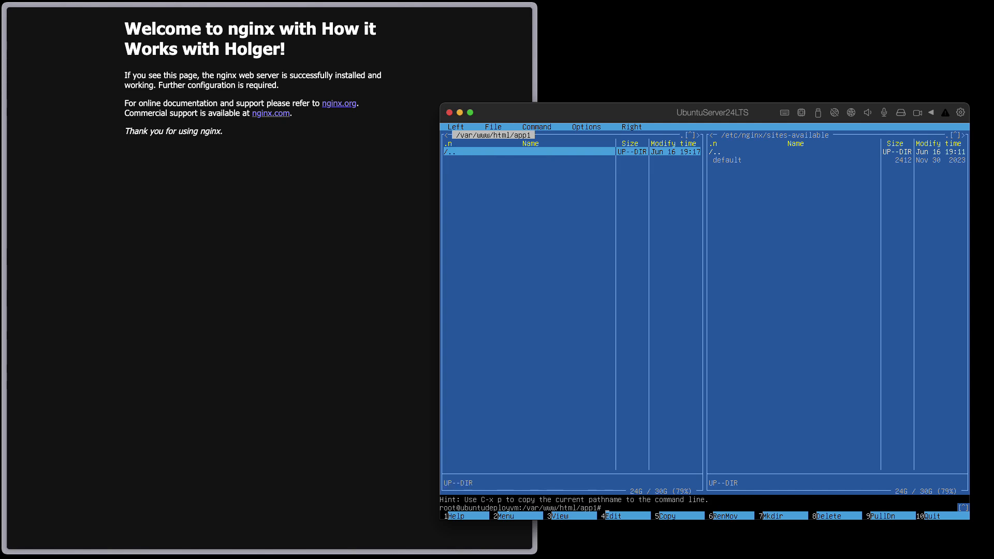
key(Tab)
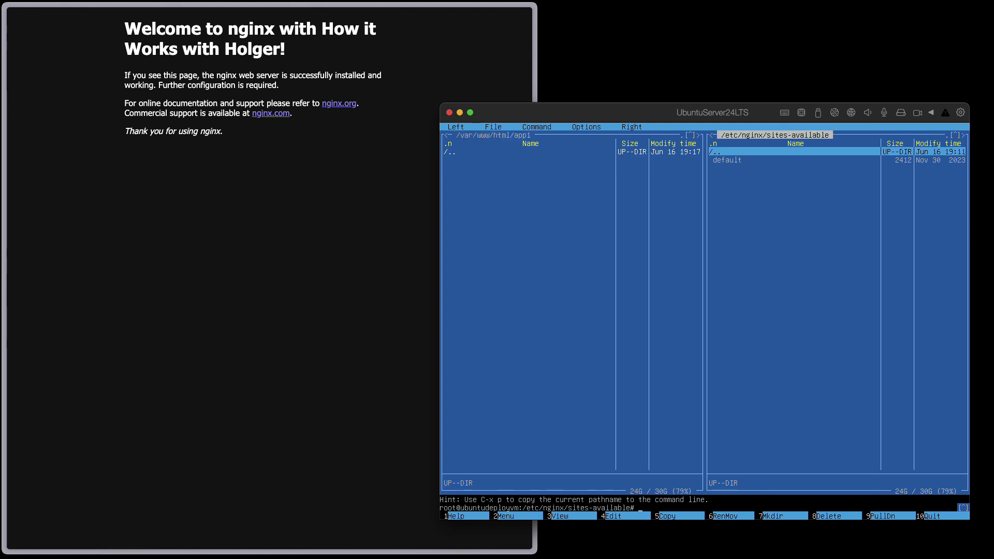
- Bring Arc to the front and open a new split view beside the nginx page
key(Tab)
key(Tab)
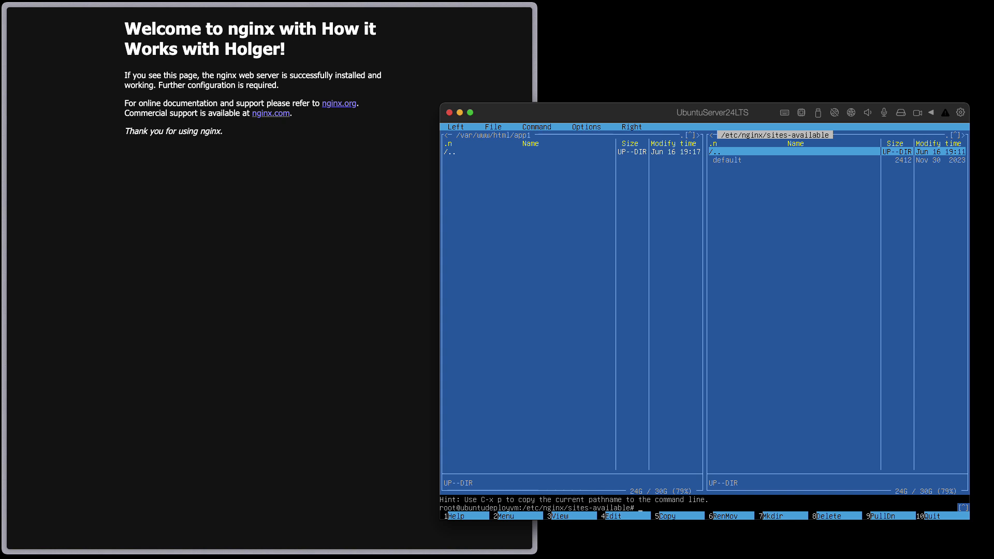
key(Tab)
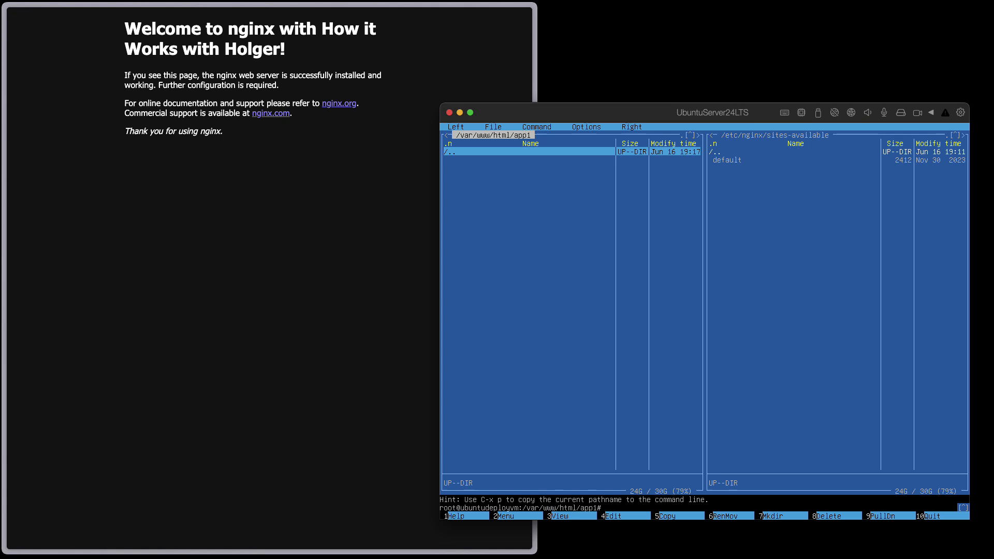
click(17, 396)
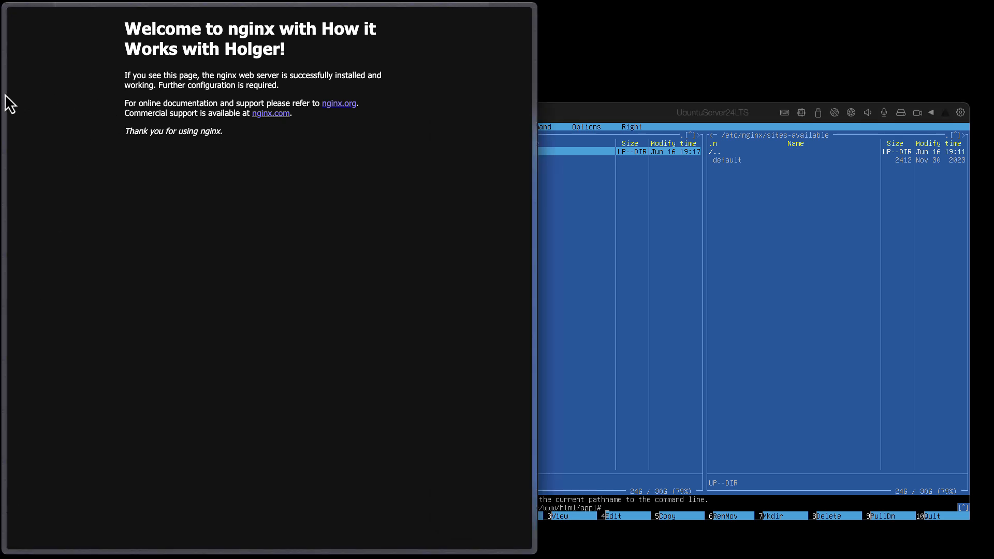
mouse_move(5, 96)
click(109, 539)
key(Up)
key(Return)
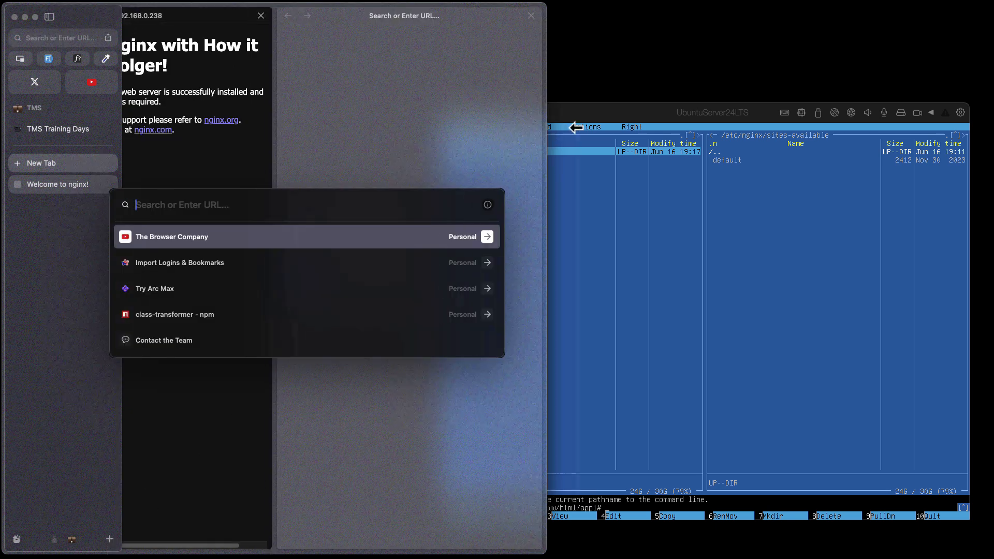
- Widen the browser window and load the WinSCP home page at winscp.net in the split
drag(540, 128, 776, 129)
text(winscp)
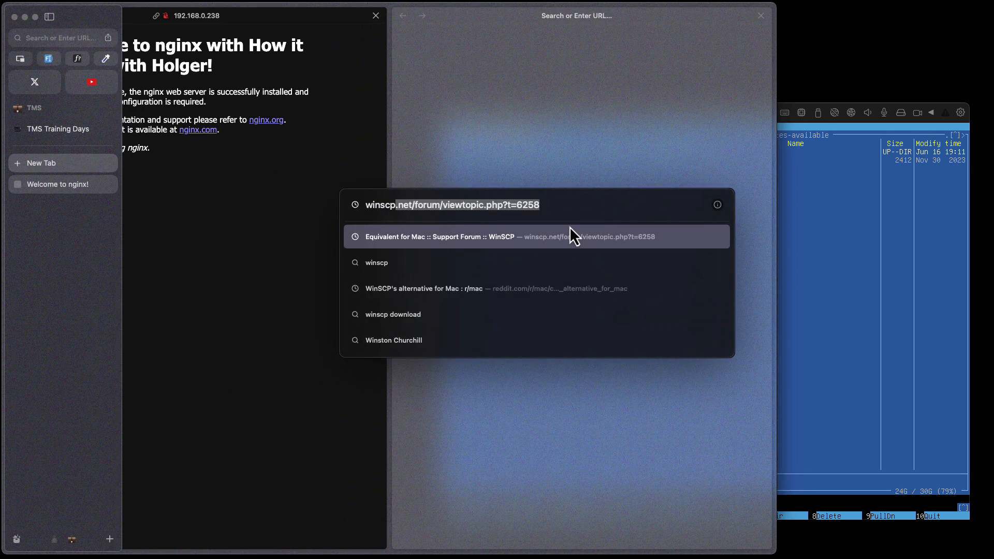
key(Return)
drag(774, 129, 962, 155)
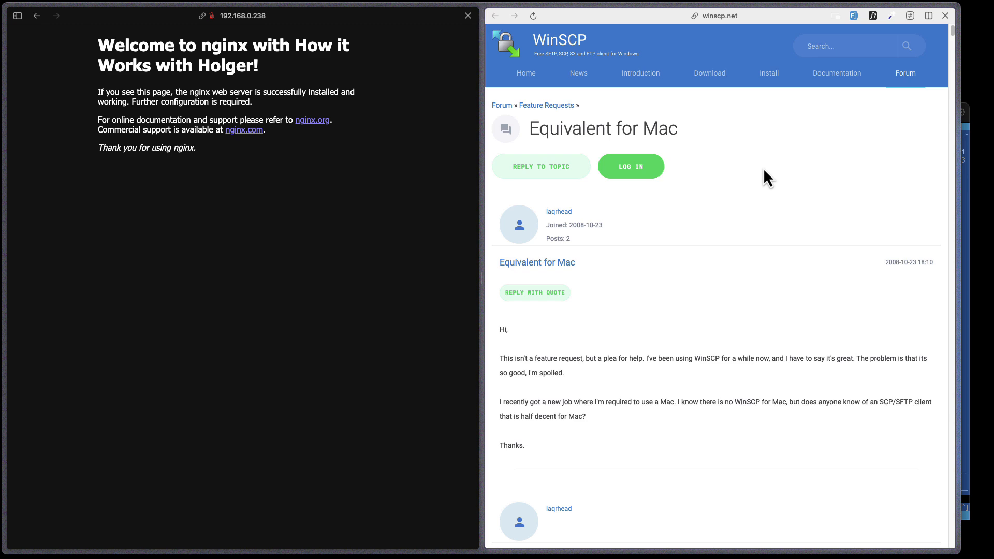
key(super+t)
text(winscp)
key(BackSpace)
key(Escape)
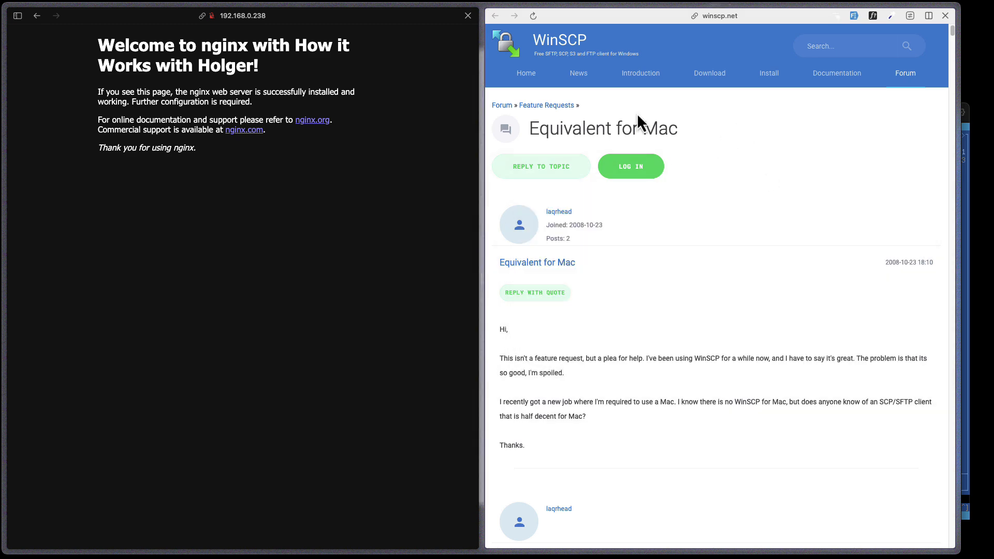
click(562, 41)
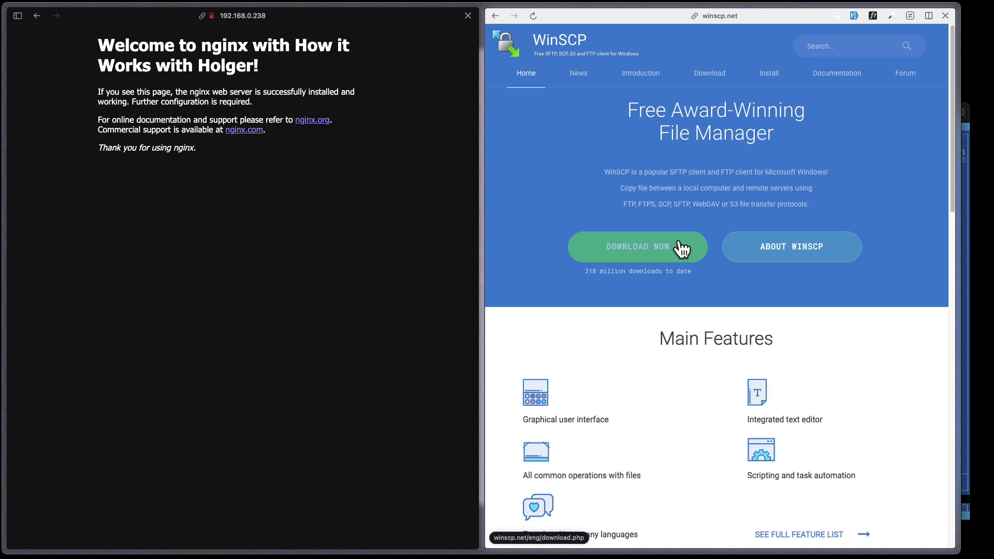
scroll(655, 285, down, 3)
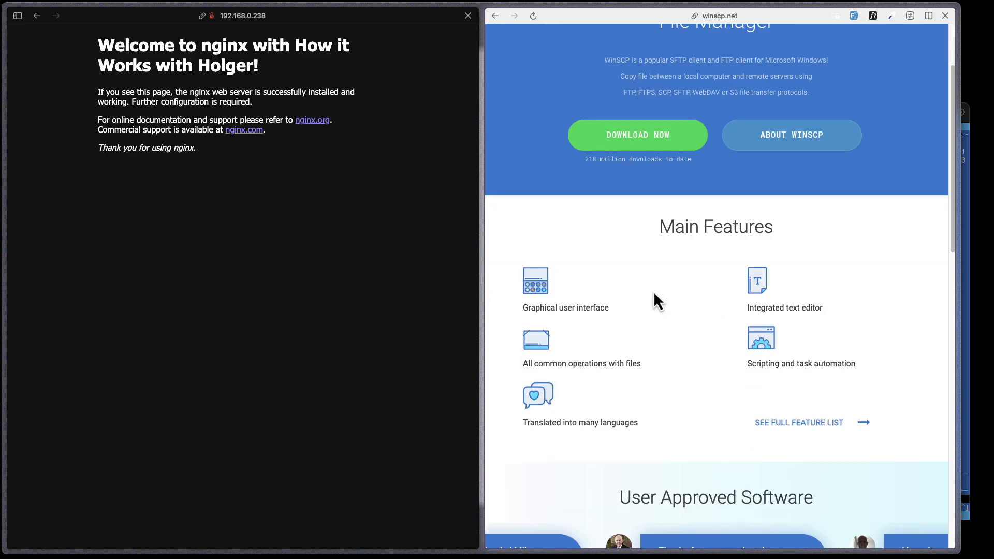
scroll(653, 301, up, 5)
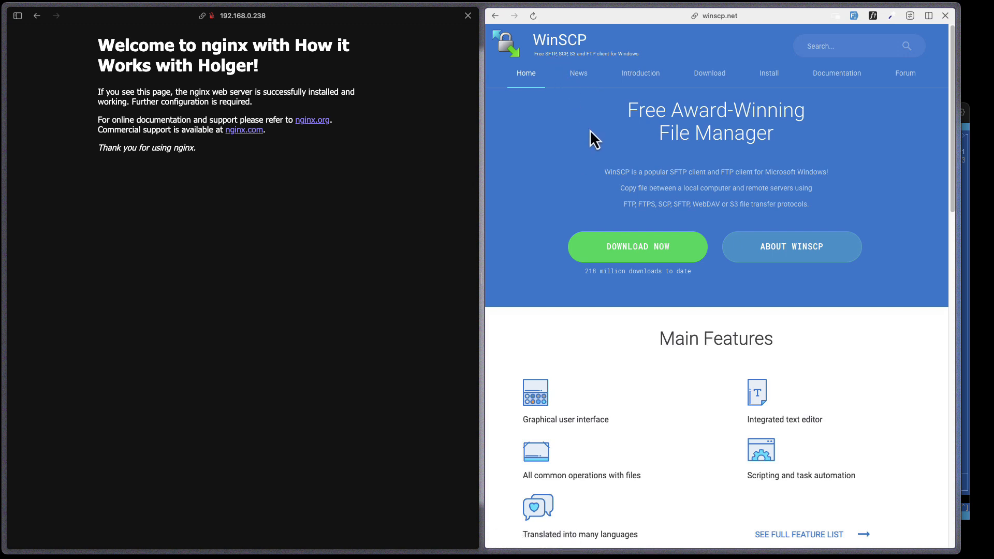
key(super+t)
- Download FileZilla Client 3.67.0 for macOS Apple Silicon from filezilla-project.org and open it
text(fi)
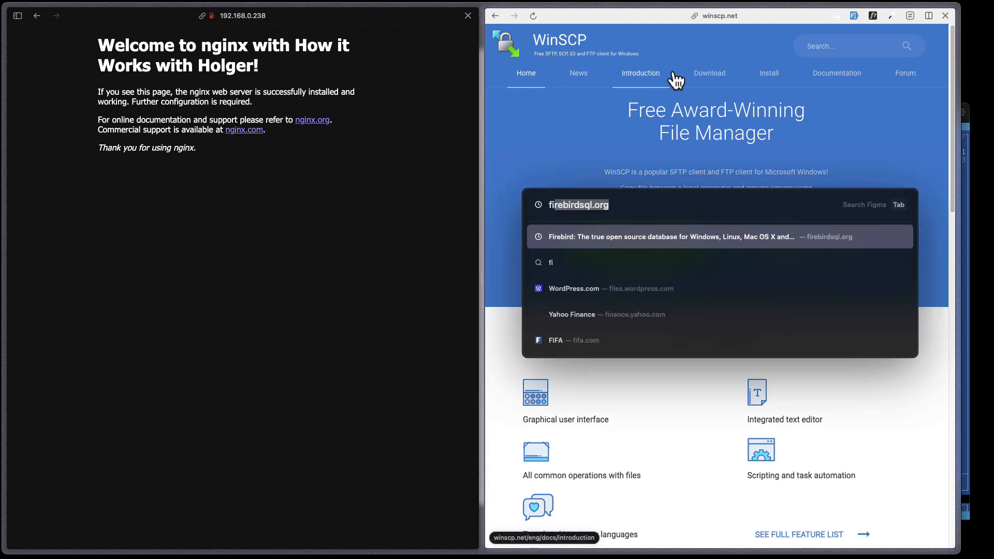
text(lezilla)
key(Return)
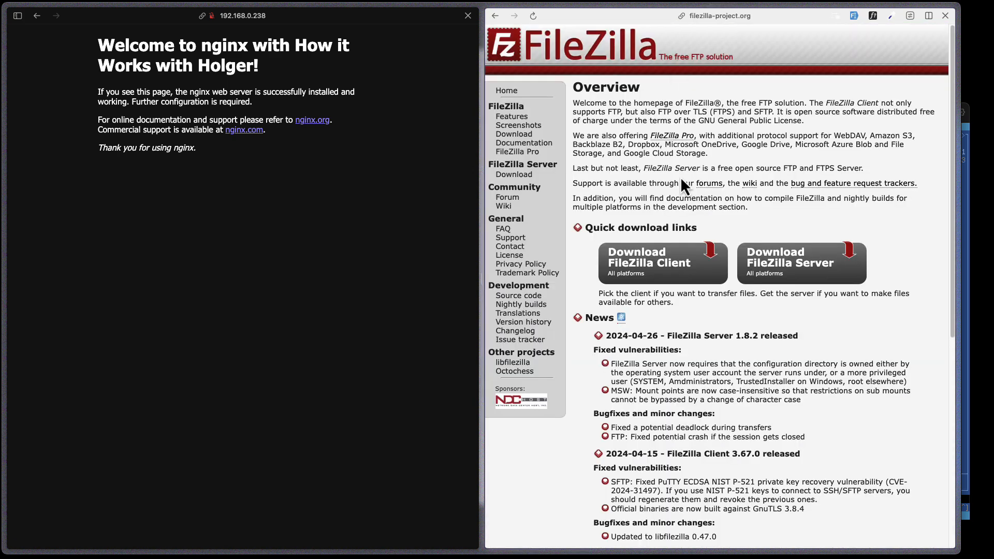
click(647, 264)
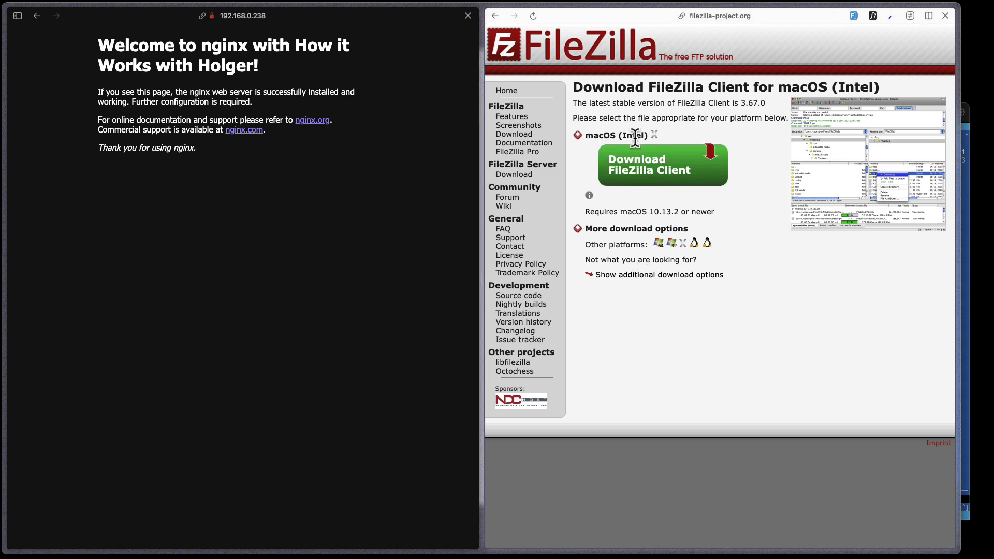
click(653, 180)
click(683, 244)
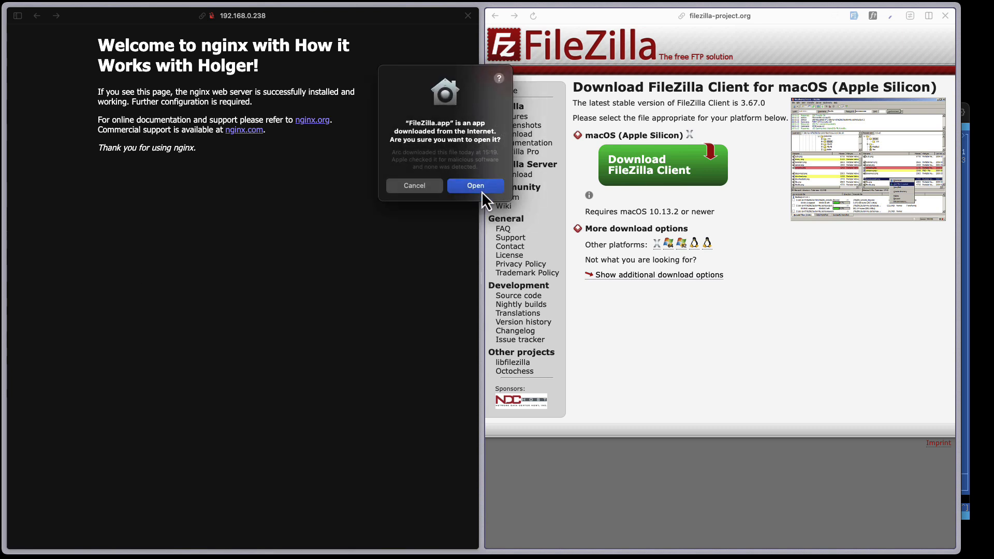
click(472, 187)
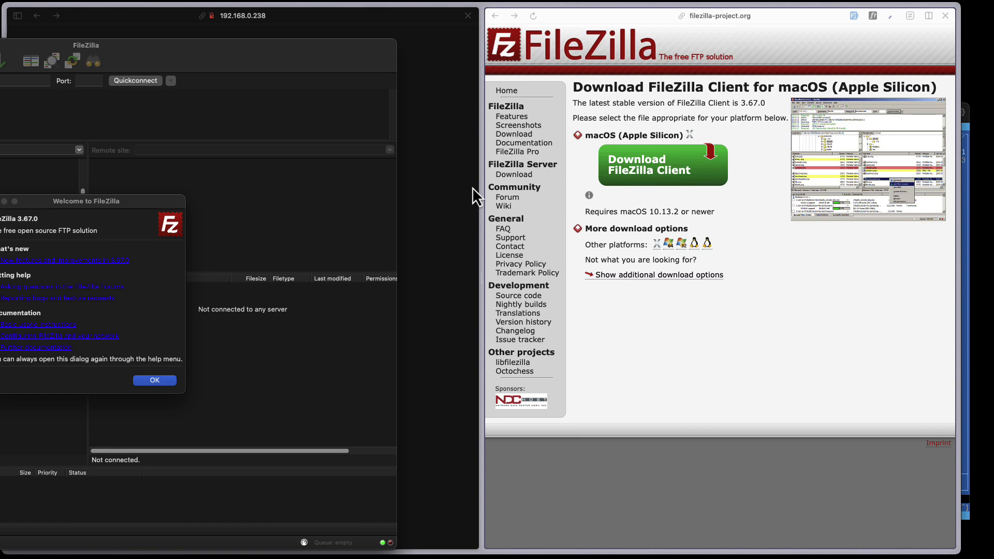
- Dismiss the FileZilla welcome message and open the Site Manager
drag(153, 51, 495, 37)
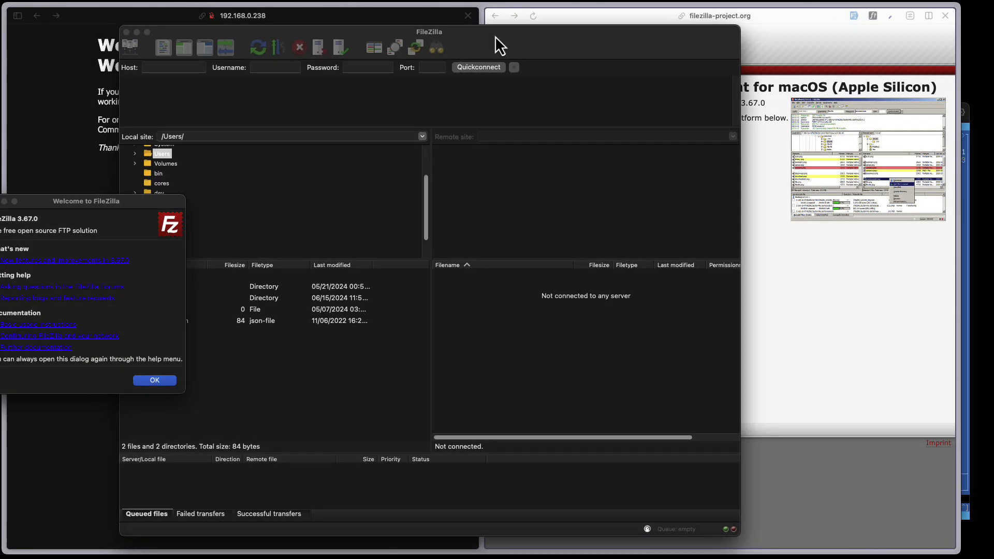
click(158, 381)
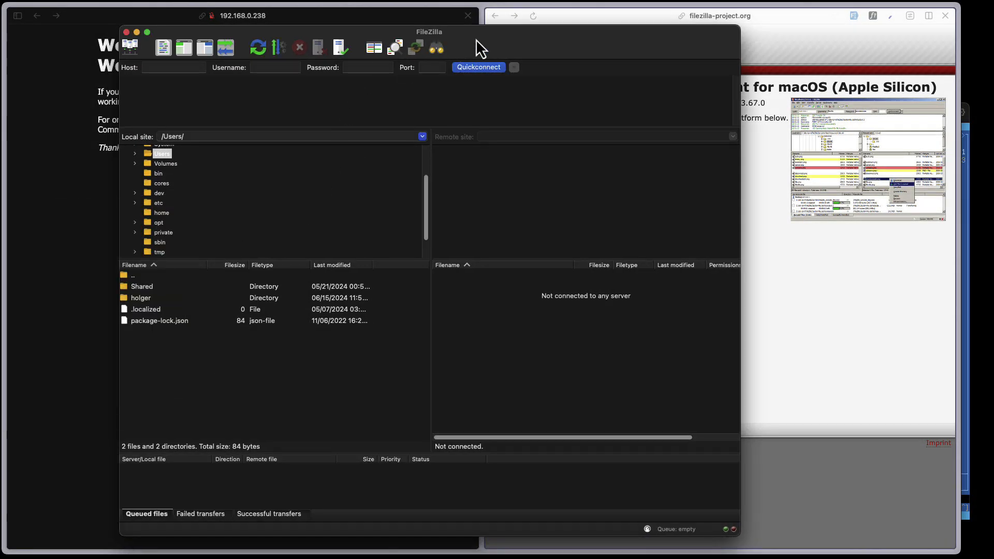
drag(476, 39, 536, 38)
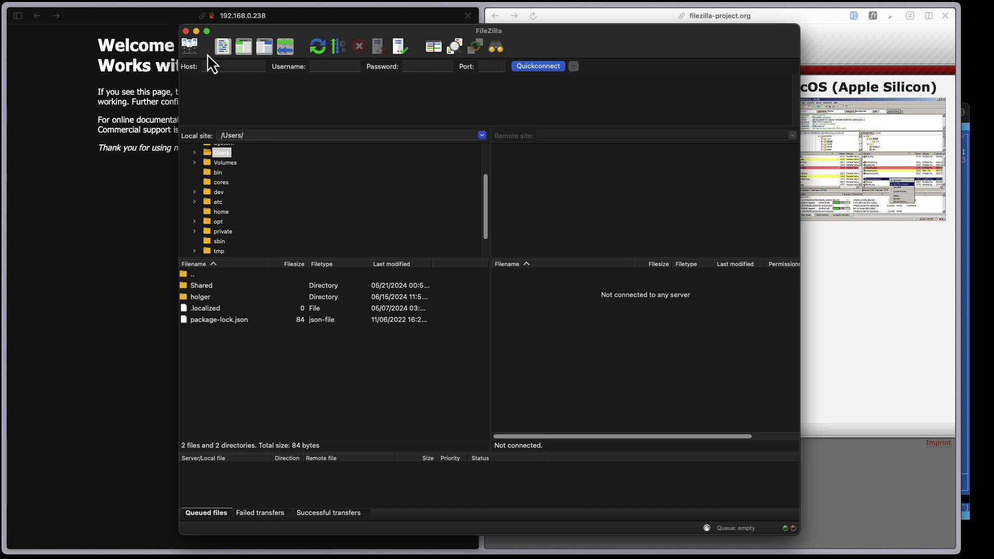
click(192, 49)
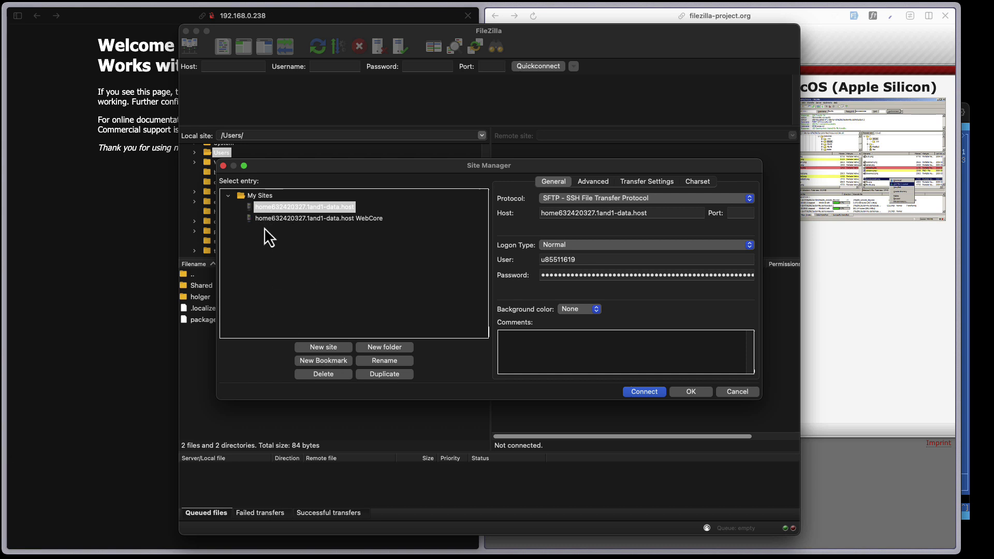
- Look over the saved WebCore site, then add a new site entry under My Sites
click(296, 223)
key(Up)
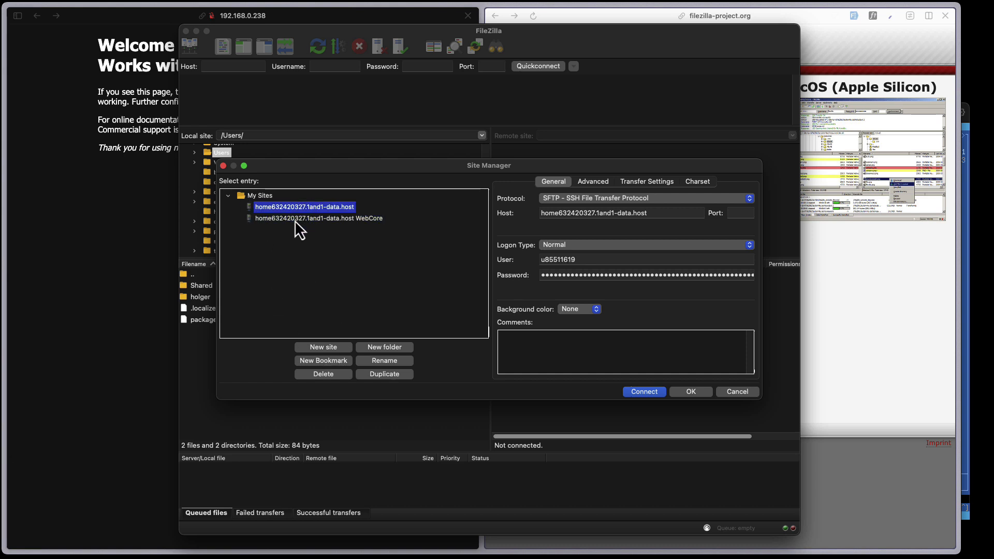
click(296, 220)
key(Up)
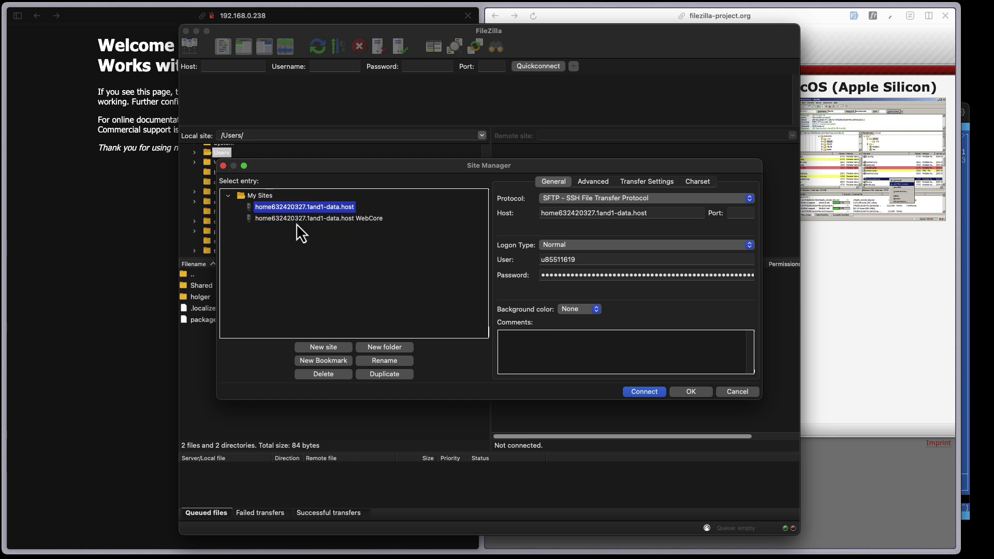
click(296, 223)
key(Up)
click(333, 347)
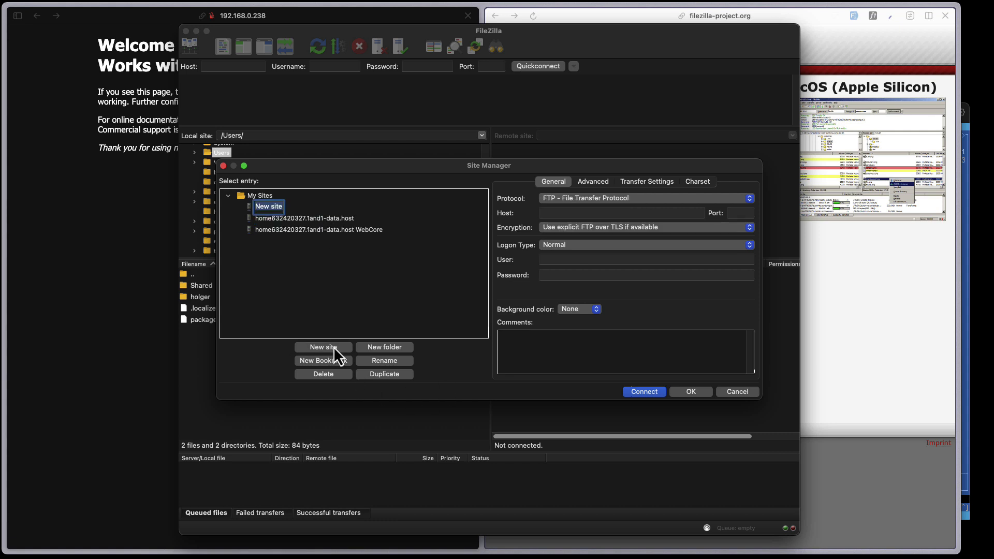
- Set the new site's protocol to SFTP and name it 'Local deployments'
click(582, 199)
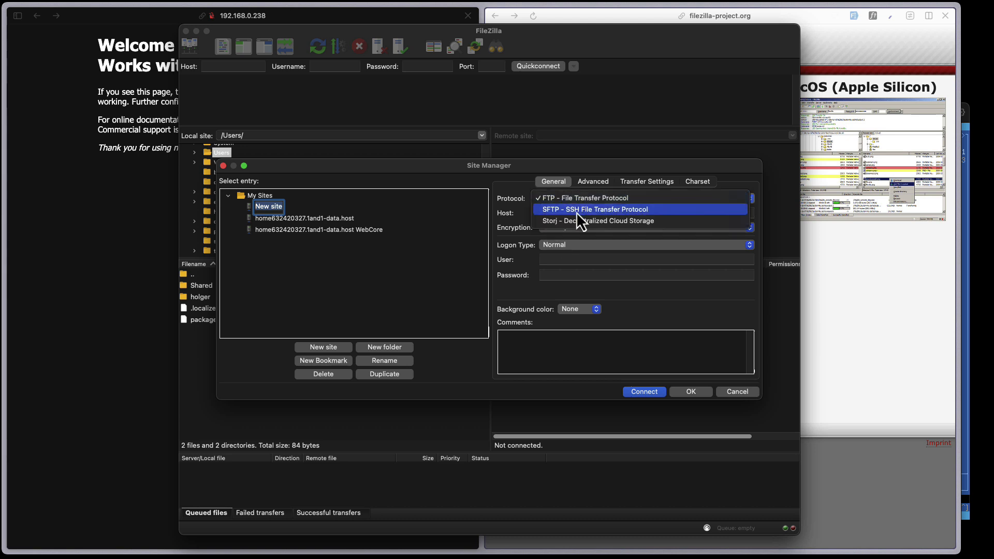
click(555, 212)
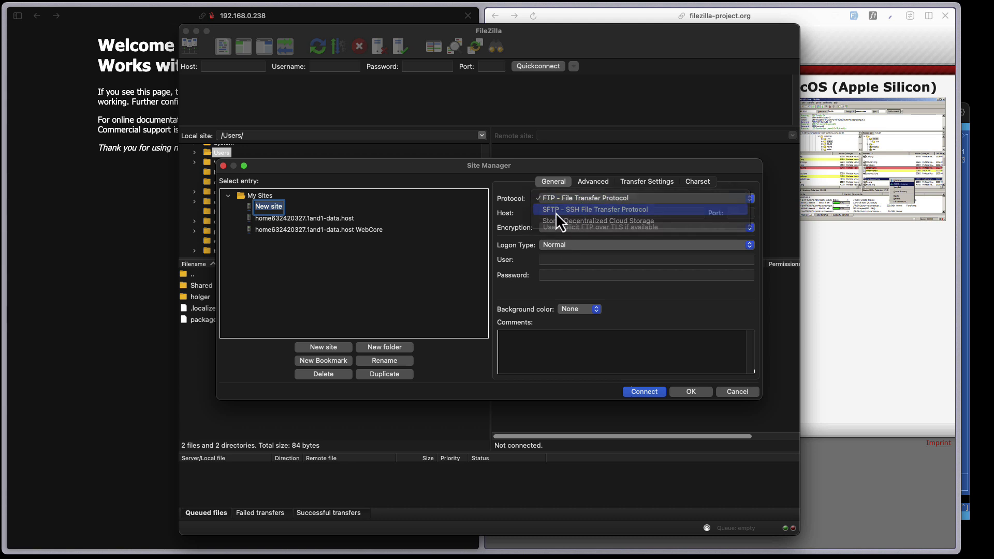
double_click(272, 207)
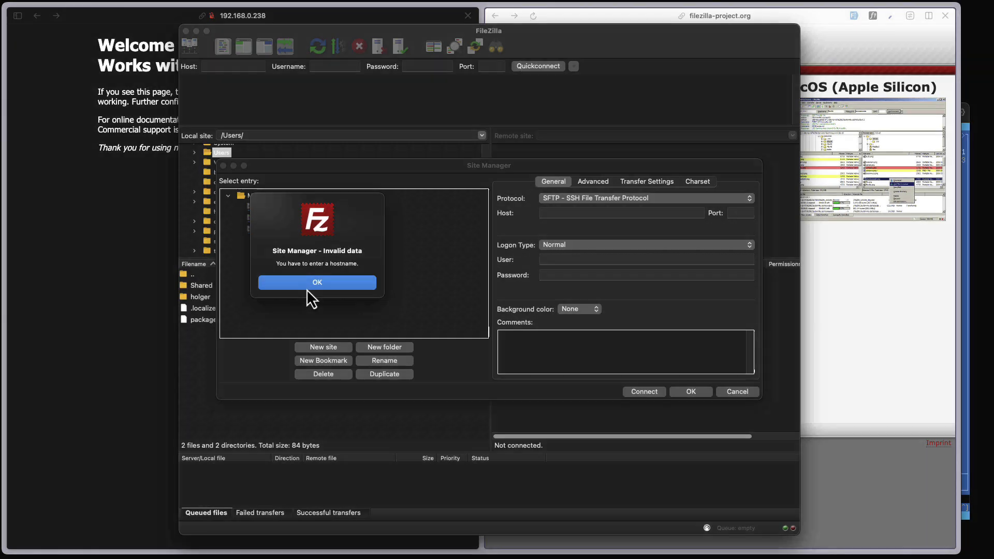
click(307, 287)
click(277, 206)
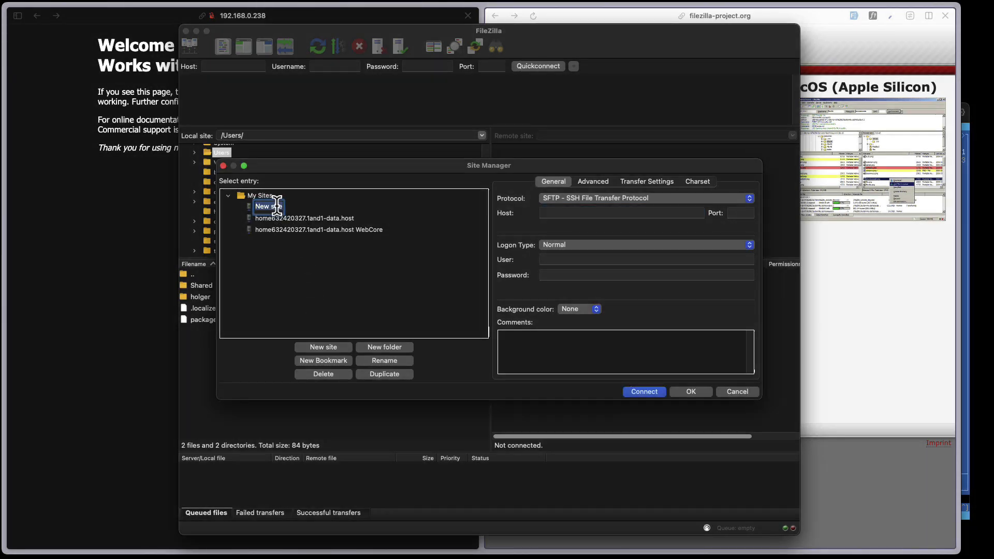
text(Local deployments)
key(Return)
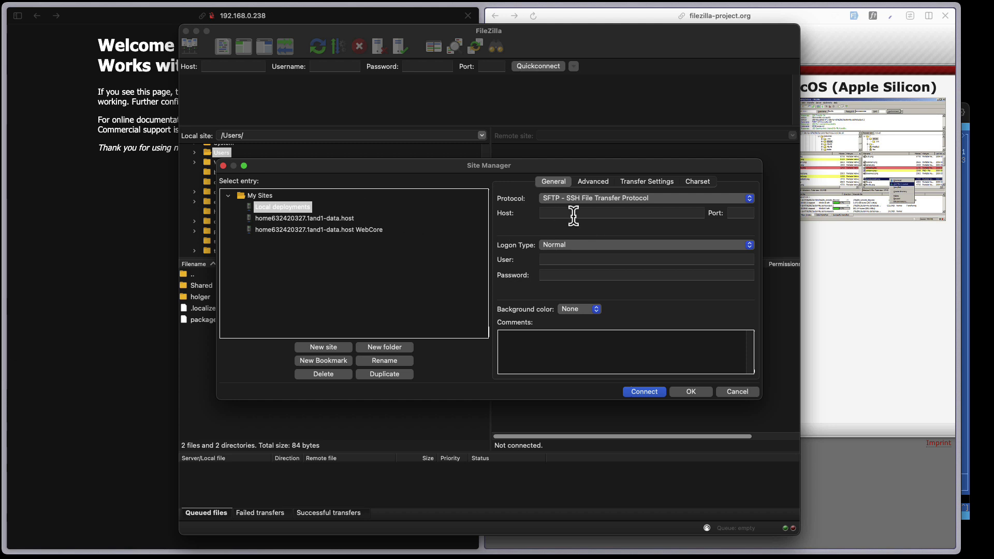
- Enter host 192.168.0.238 with the server's user name and password, and connect
click(554, 215)
text(1)
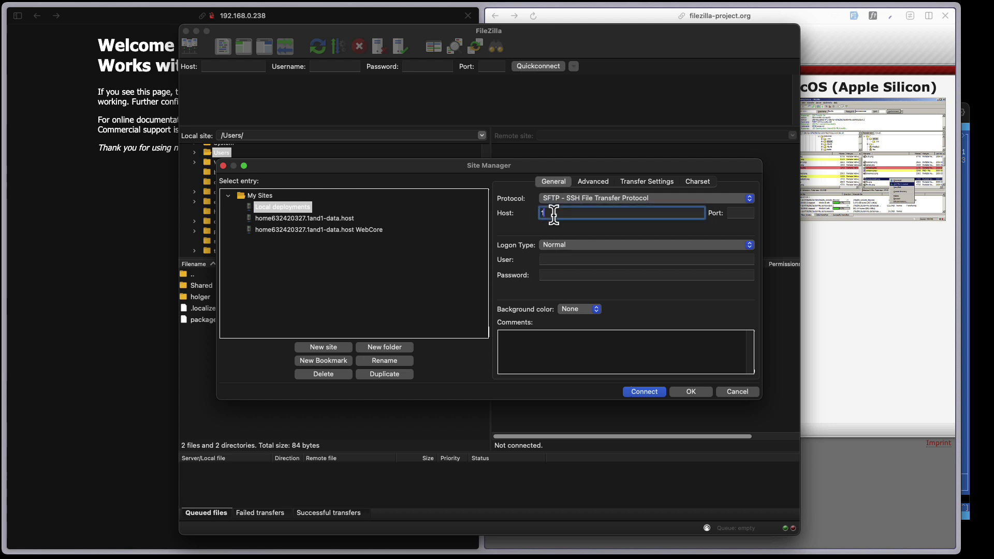
text(92.168)
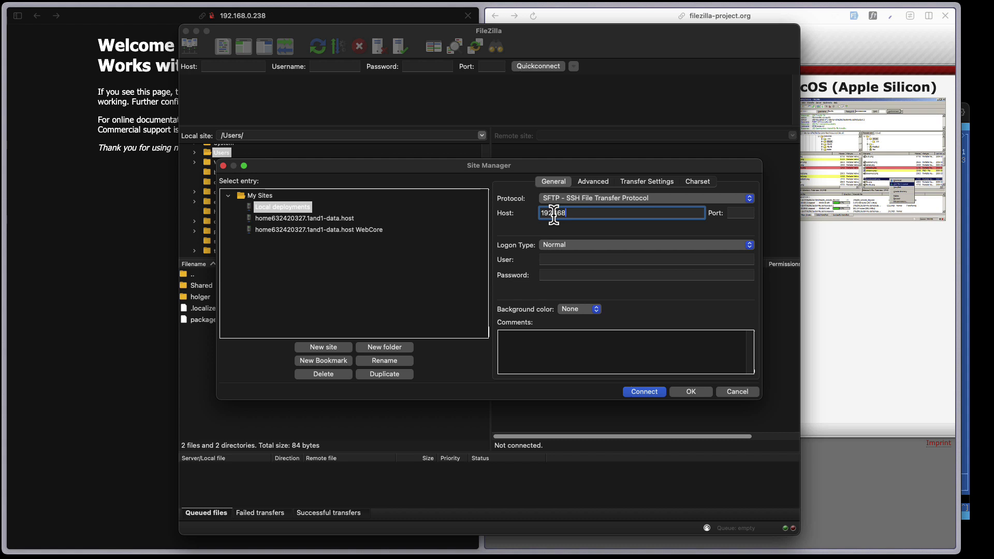
text(.0.238)
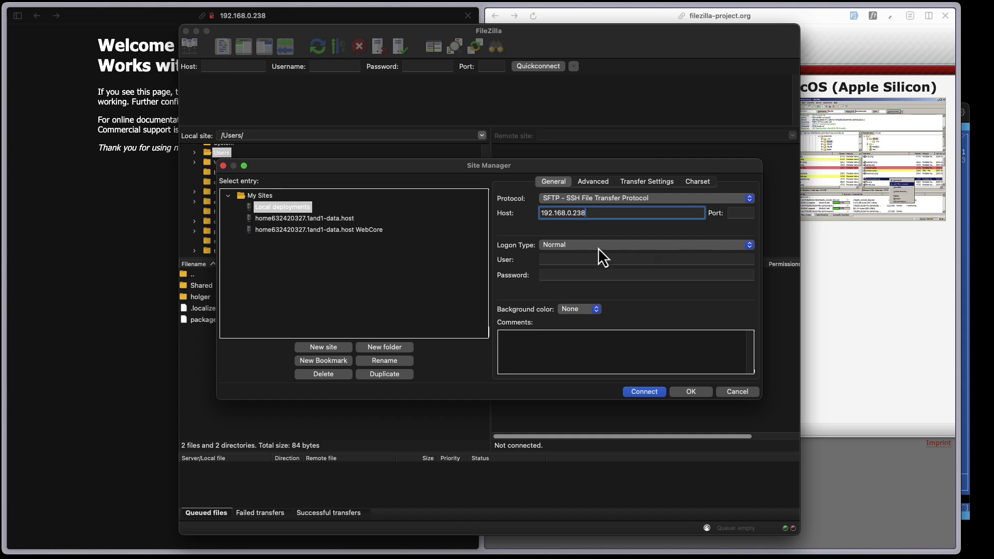
click(557, 255)
text(holger)
key(Tab)
text(••••)
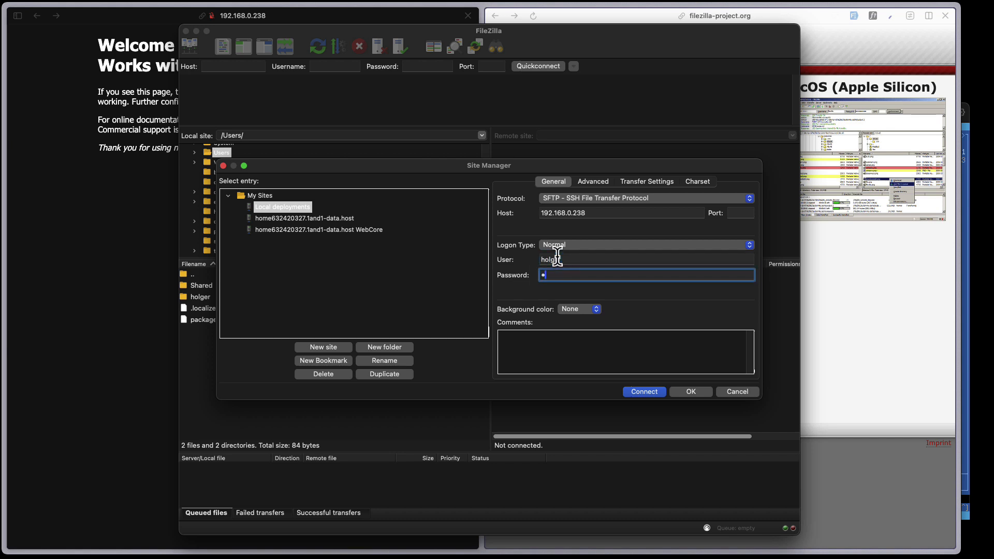
click(644, 393)
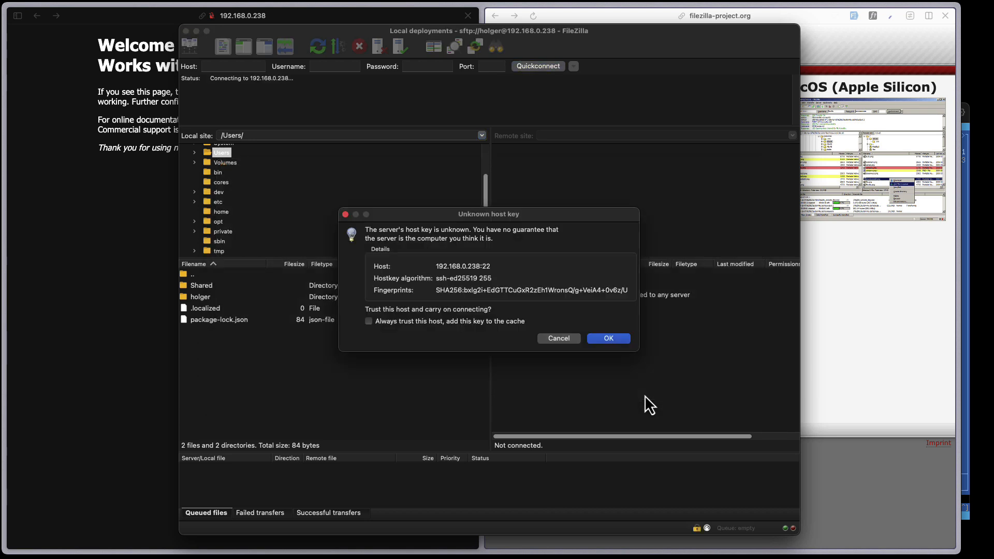
- Always trust the server's host key and accept it to finish connecting
click(376, 323)
click(614, 339)
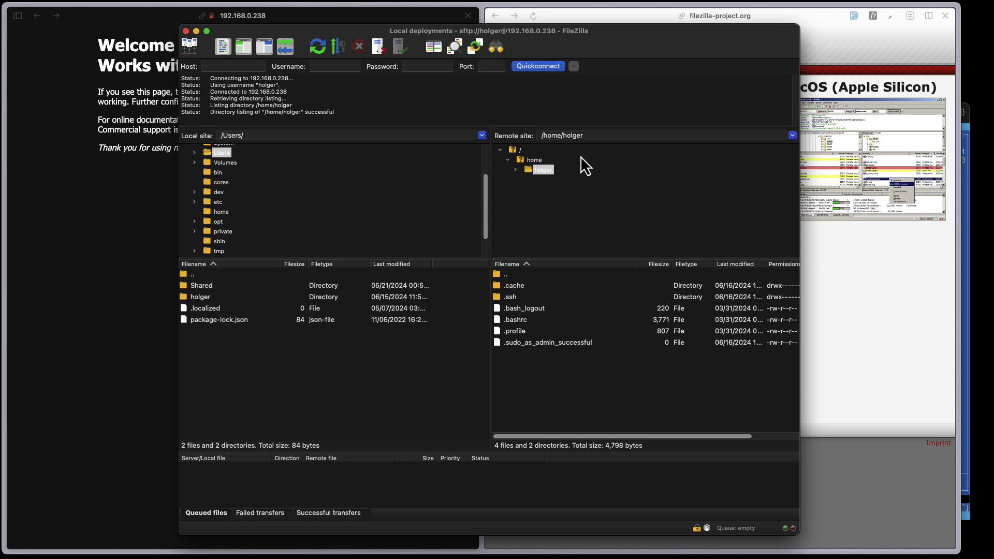
drag(615, 39, 576, 34)
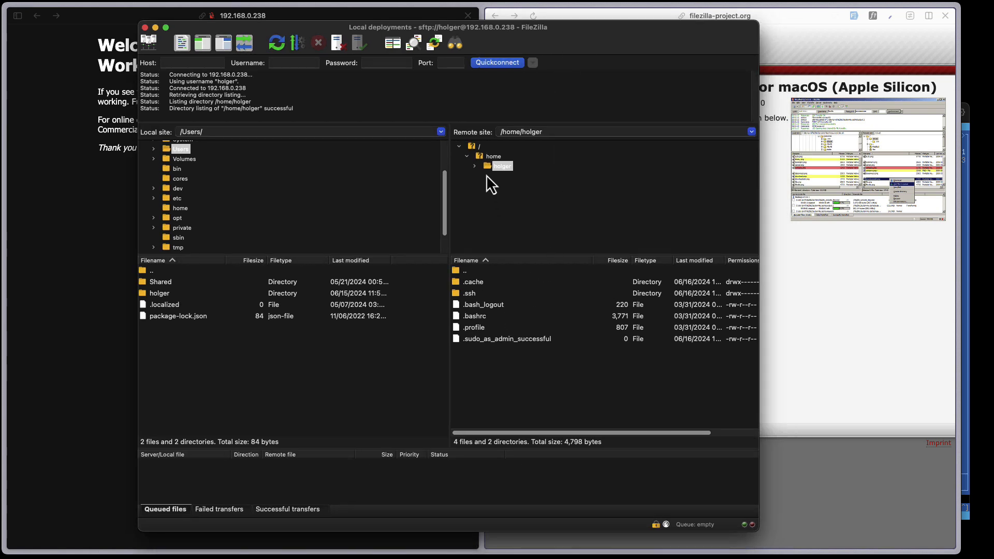
- Browse the remote tree through /var/www/html and open the empty app1 folder
click(477, 149)
scroll(500, 228, down, 5)
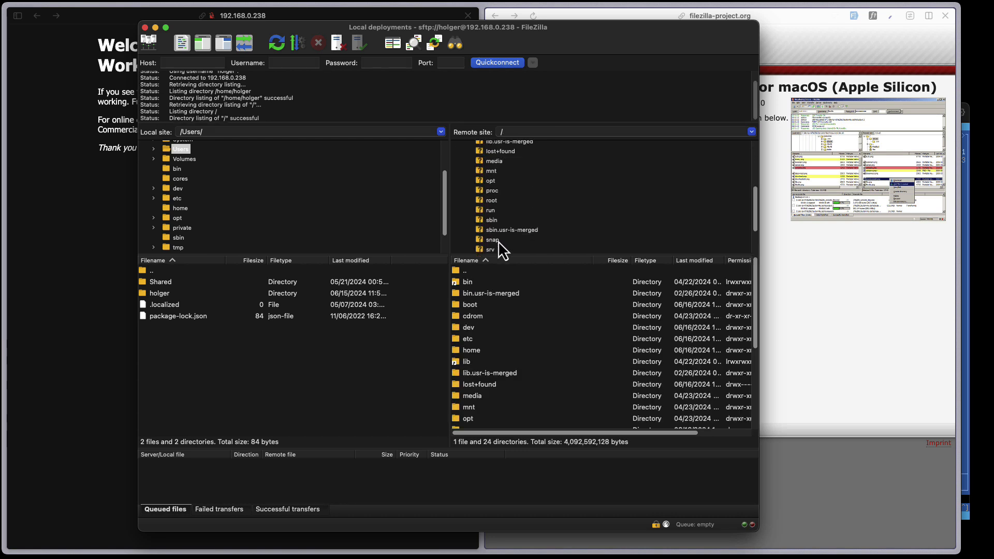
click(489, 242)
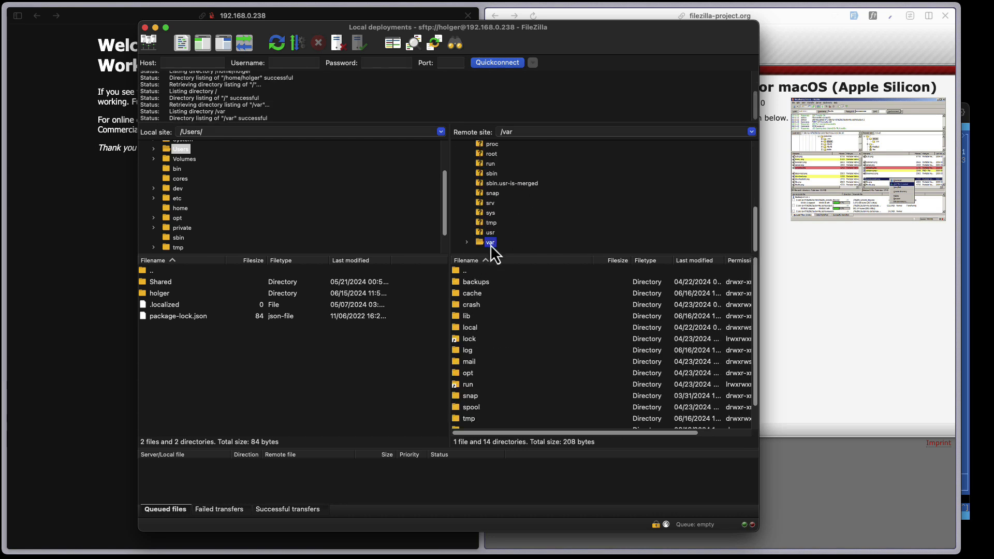
double_click(490, 245)
scroll(492, 245, down, 5)
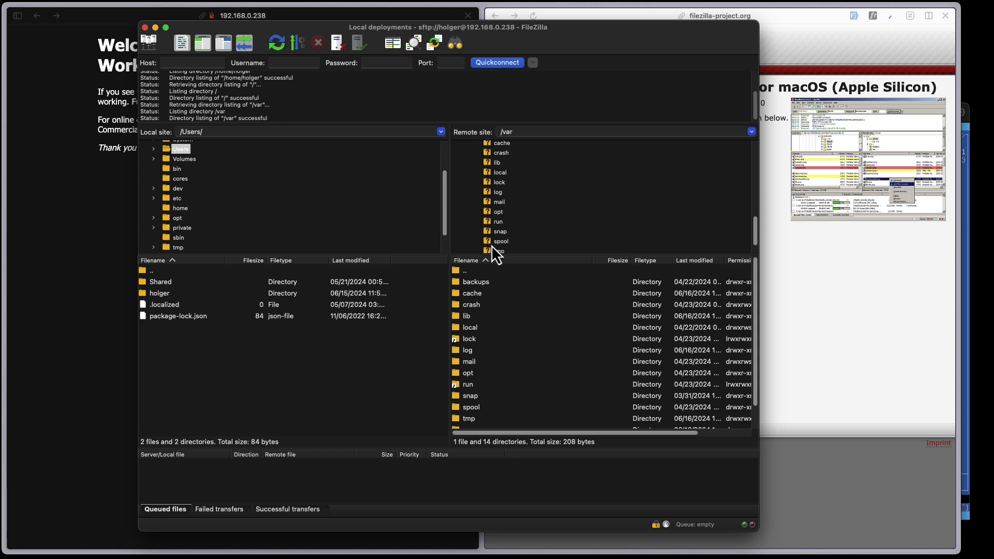
double_click(499, 241)
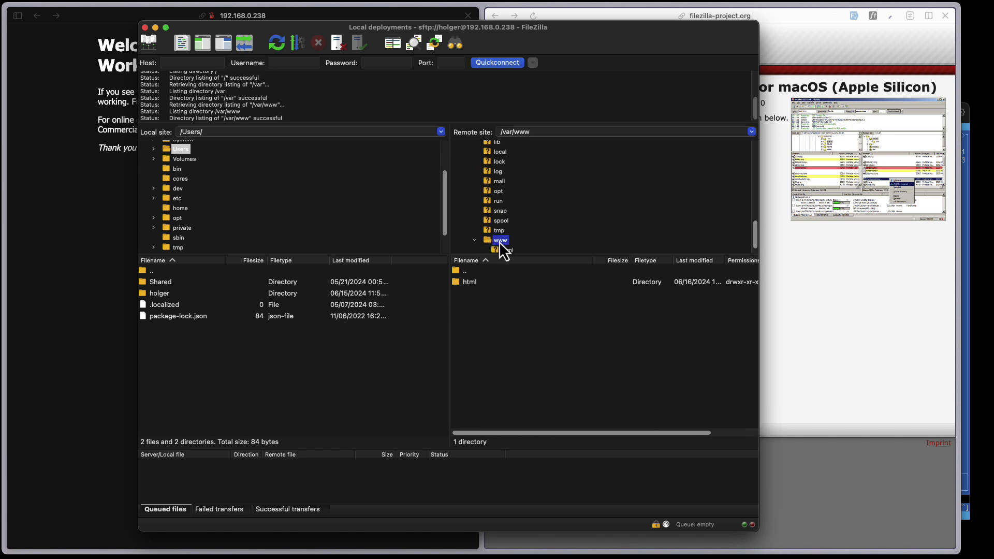
click(501, 250)
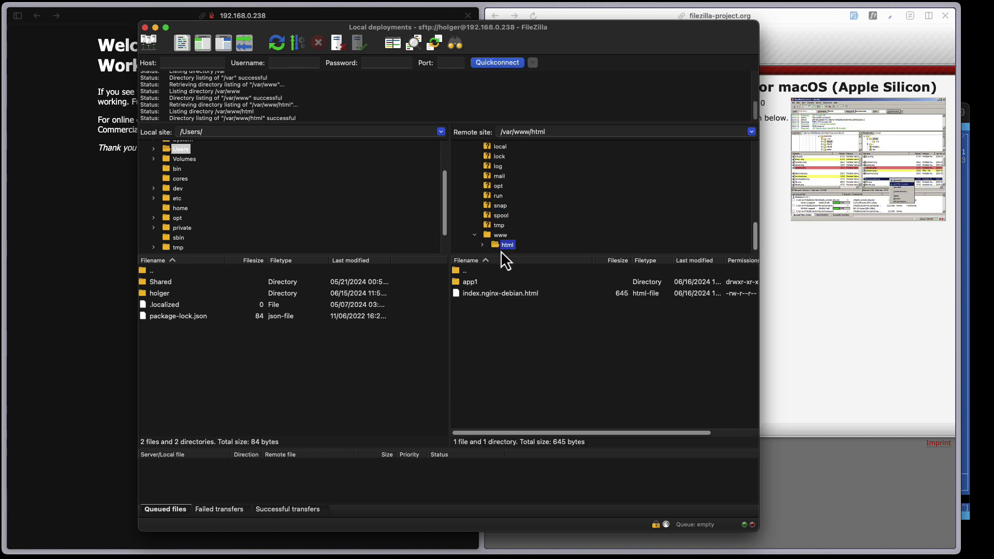
click(498, 294)
double_click(468, 285)
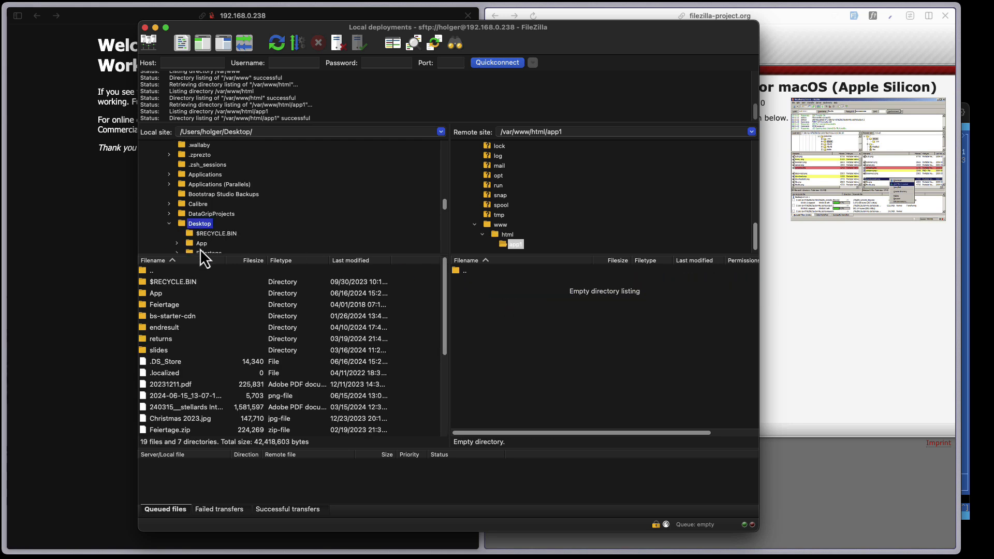
- Open the local Desktop App\app folder and select HelloWorld.js, UFrmMain.html and index.html
click(200, 245)
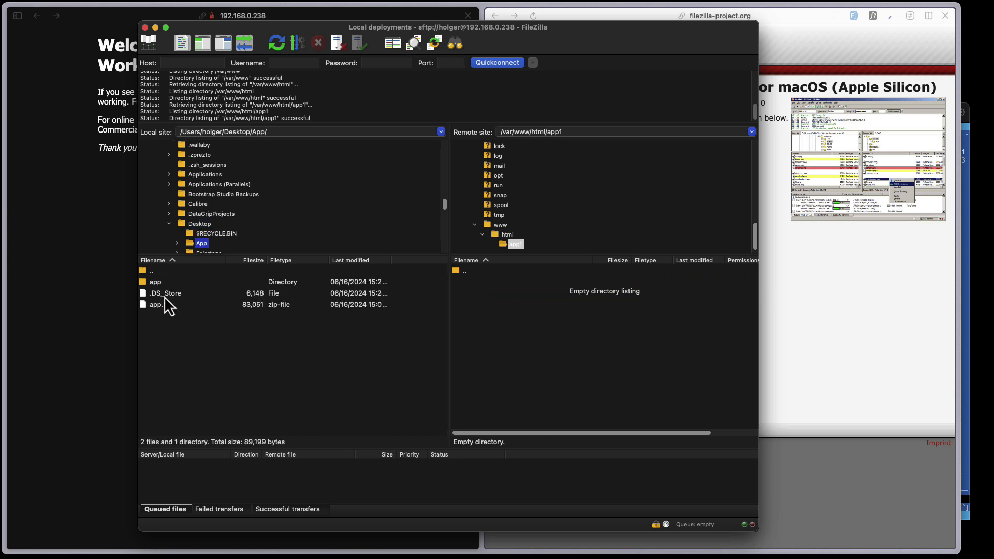
double_click(157, 284)
click(170, 284)
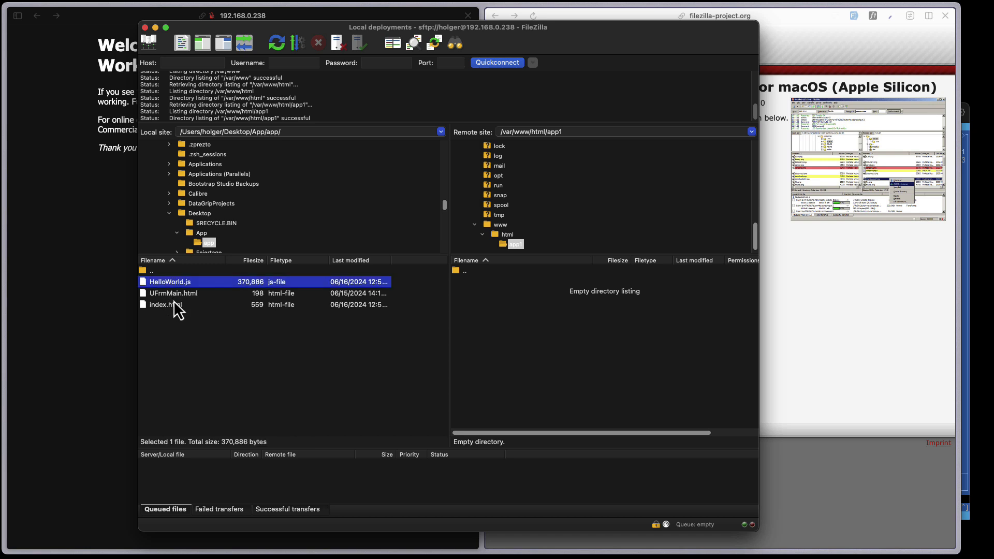
click(175, 294)
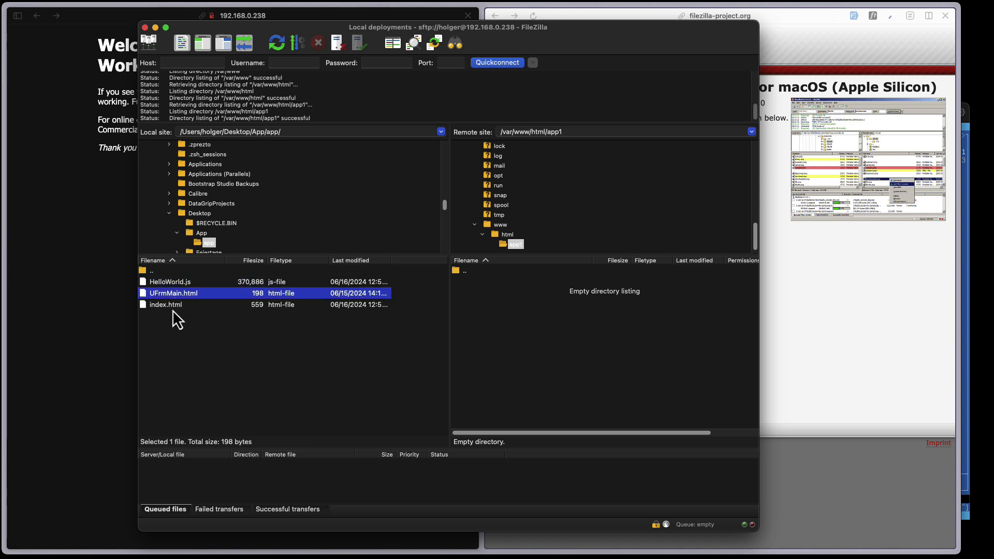
click(172, 309)
click(171, 325)
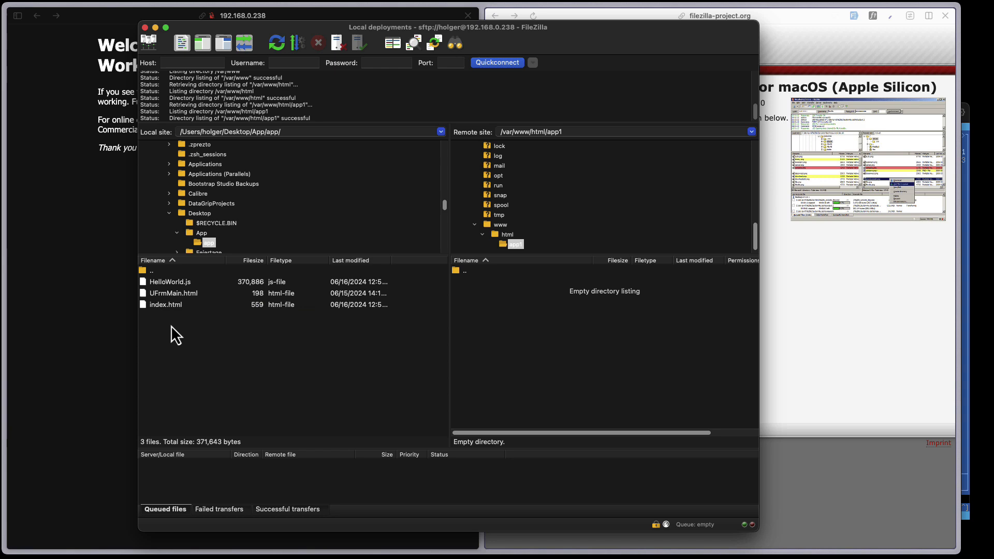
click(164, 283)
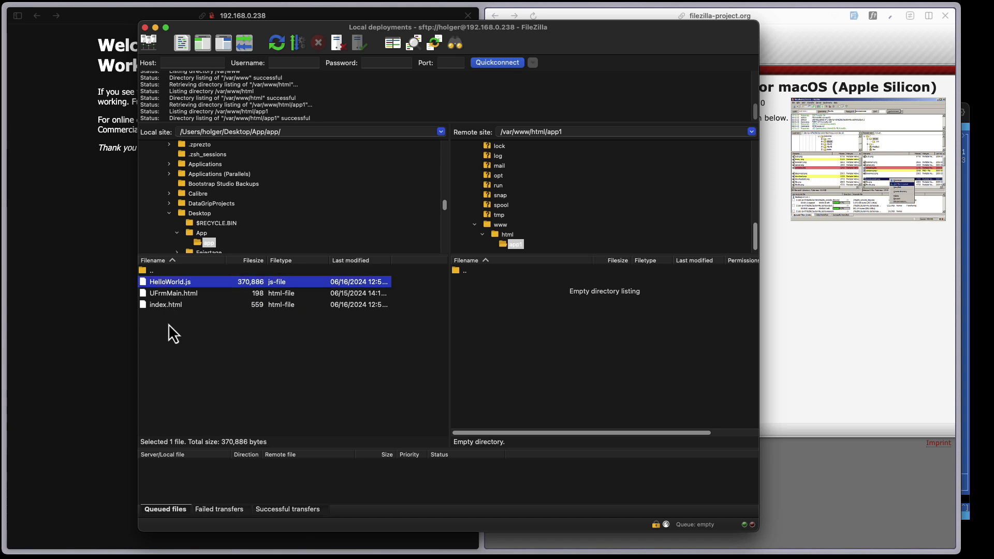
shift+click(168, 310)
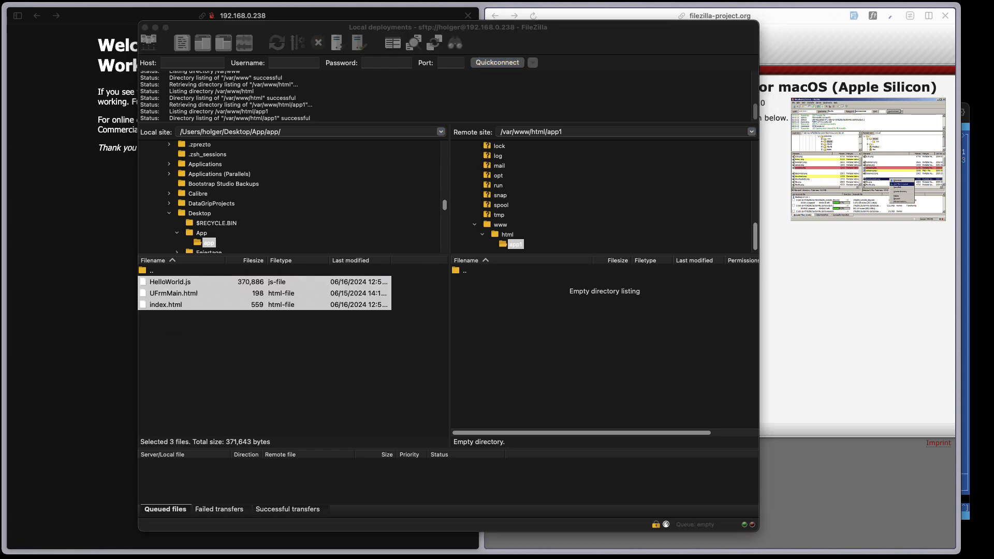
drag(993, 9, 398, 0)
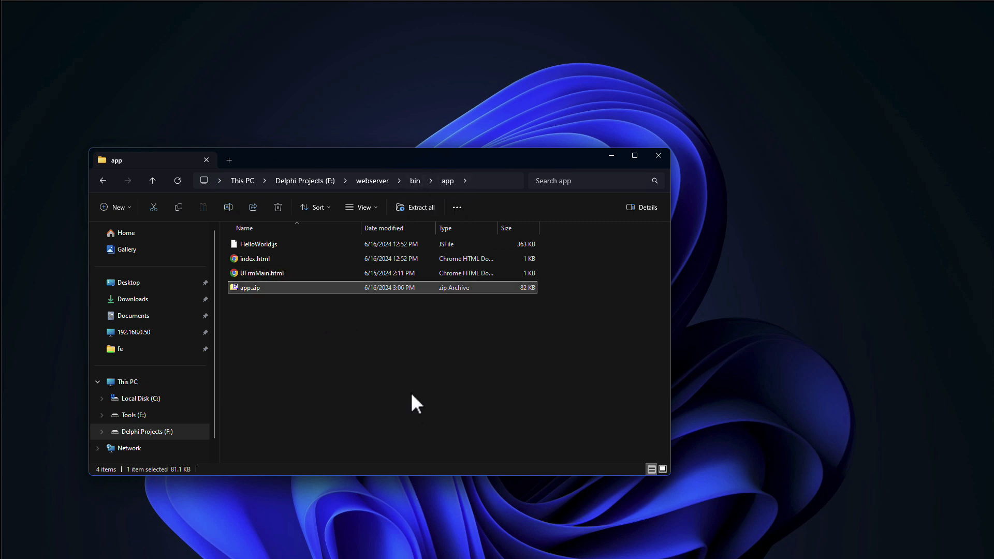
- Delete app.zip from F:\webserver\bin\app and move the Windows VM window aside
key(Delete)
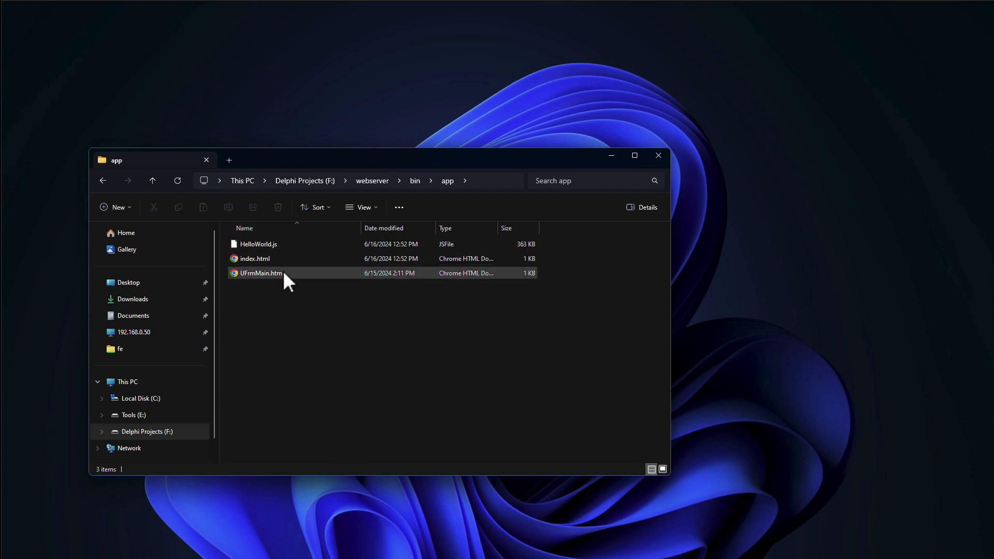
drag(299, 2, 993, 113)
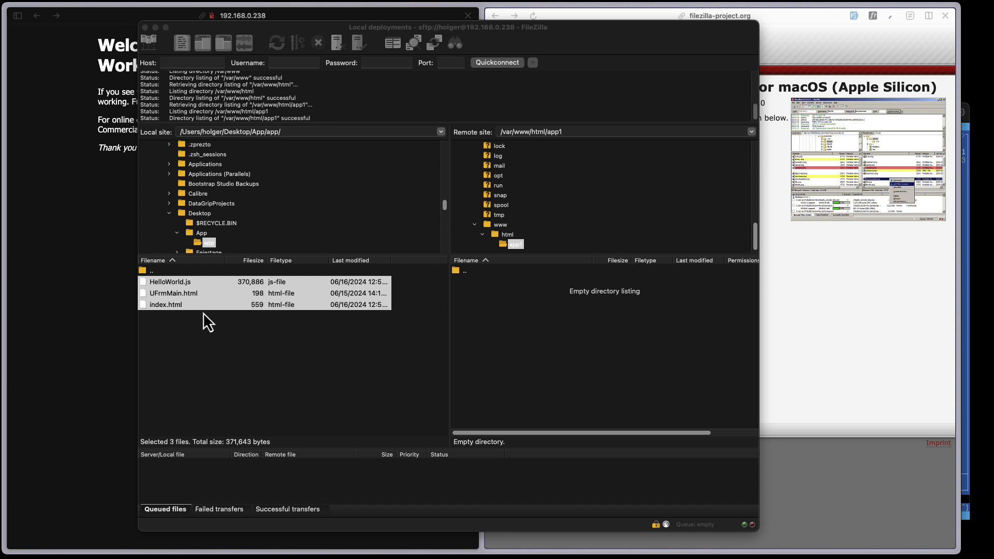
- Attempt uploading the three files to the server's app1 folder, then switch to the home folder
drag(176, 284, 524, 309)
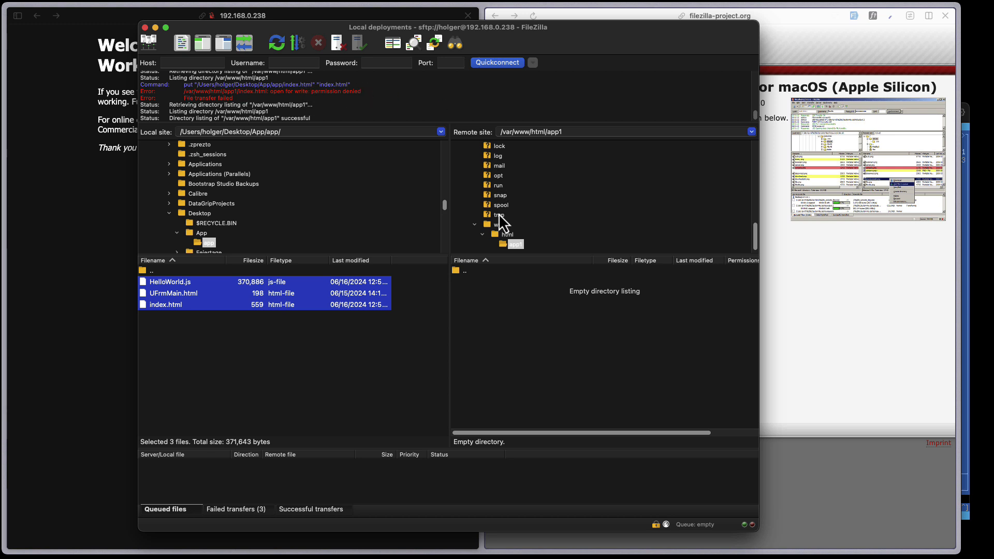
scroll(510, 238, up, 10)
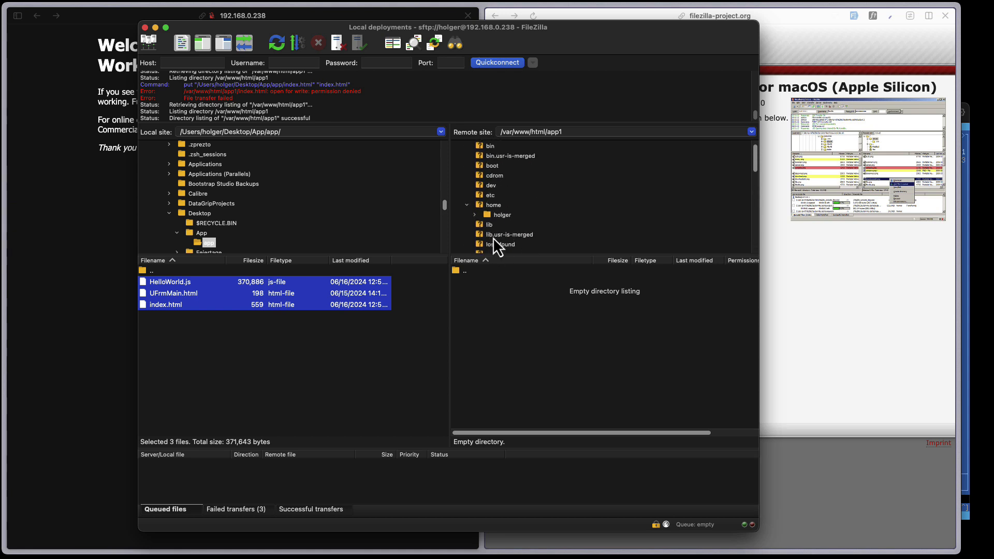
click(501, 215)
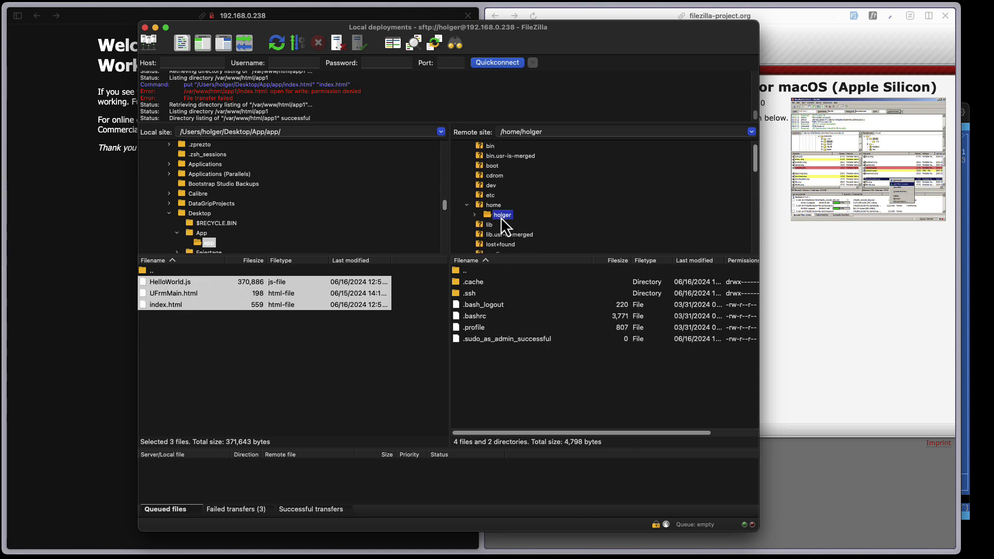
- Create an 'app' folder in the server home and upload the three web files into it
right_click(506, 358)
click(546, 405)
text(app)
key(Return)
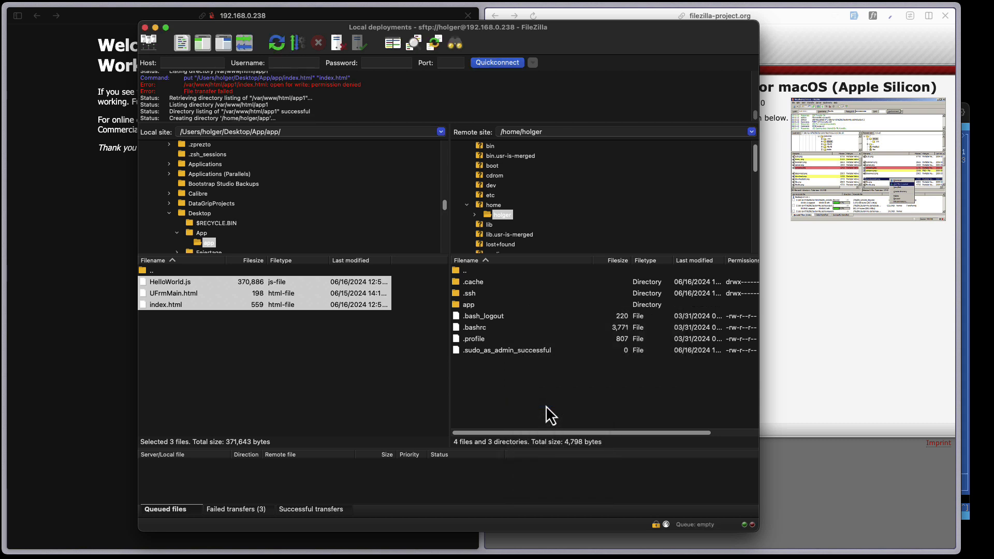
double_click(469, 306)
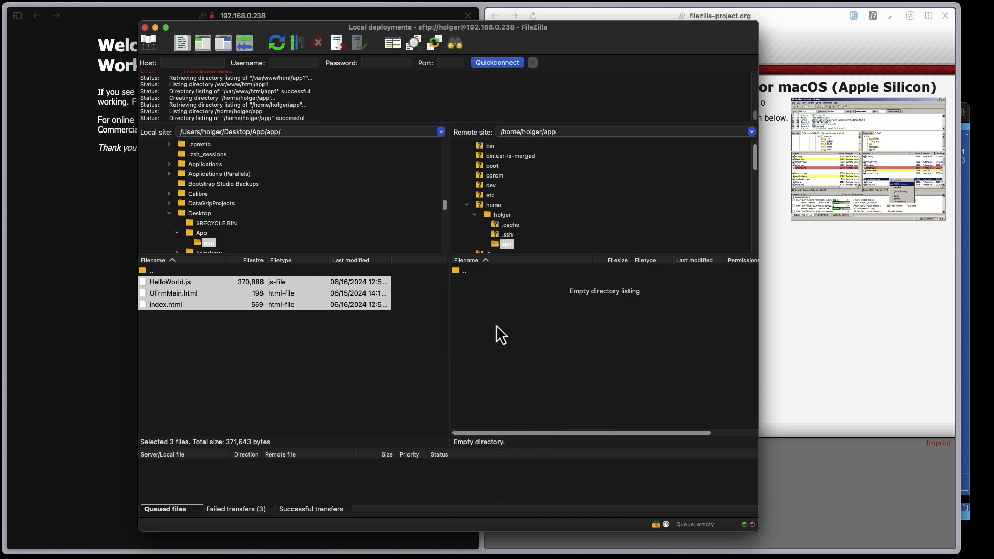
drag(175, 290, 527, 332)
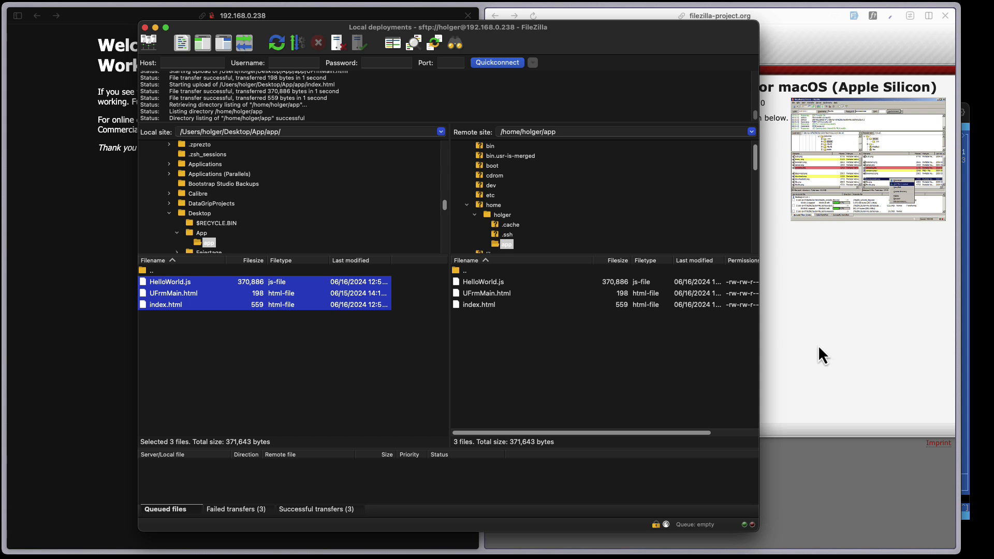
click(964, 480)
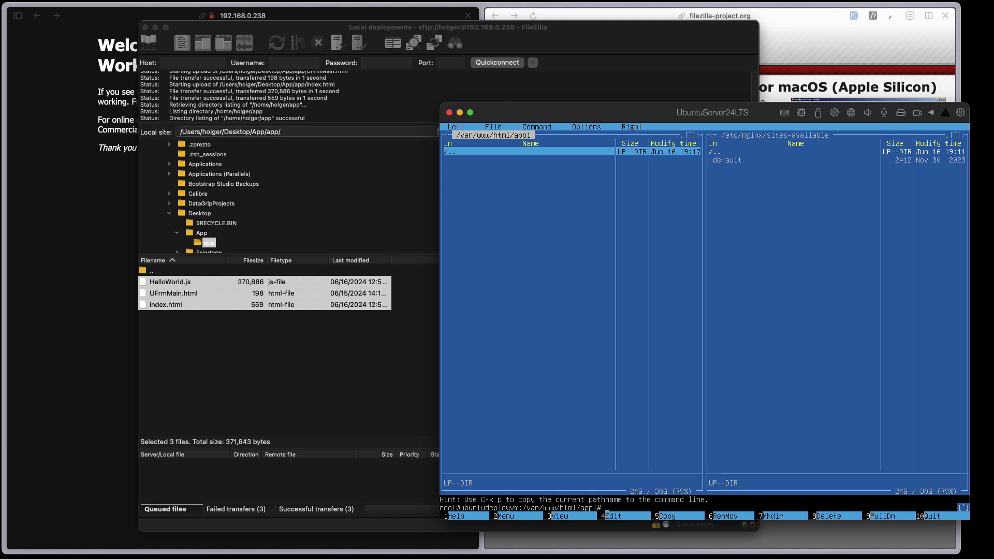
- Navigate the right Midnight Commander panel to the uploaded app folder in /home/<user>
key(Tab)
key(Return)
key(Up)
key(Up)
key(Up)
key(Up)
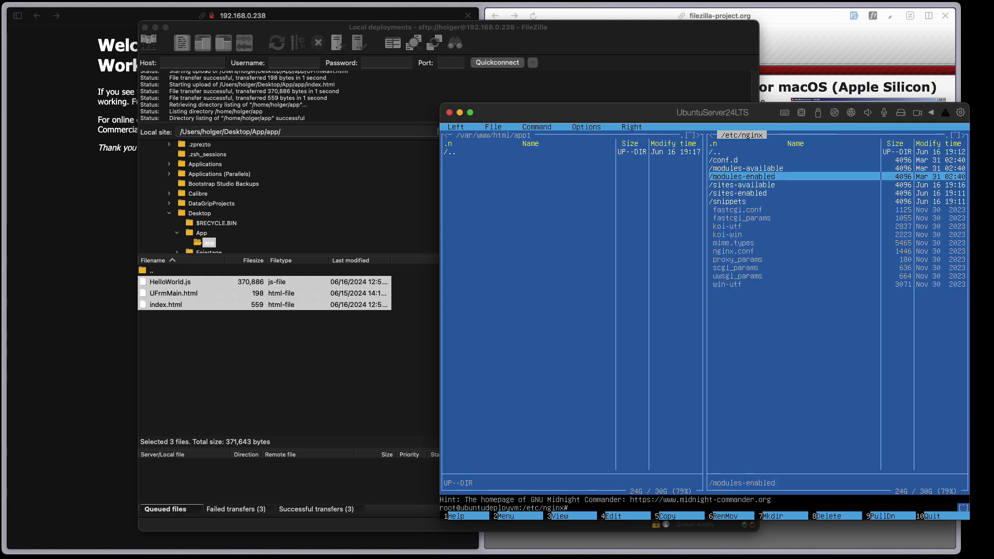
key(Return)
key(Return)
key(Down)
key(Down)
key(Down)
key(Down)
key(Down)
key(Up)
key(Up)
key(Up)
key(Up)
key(Return)
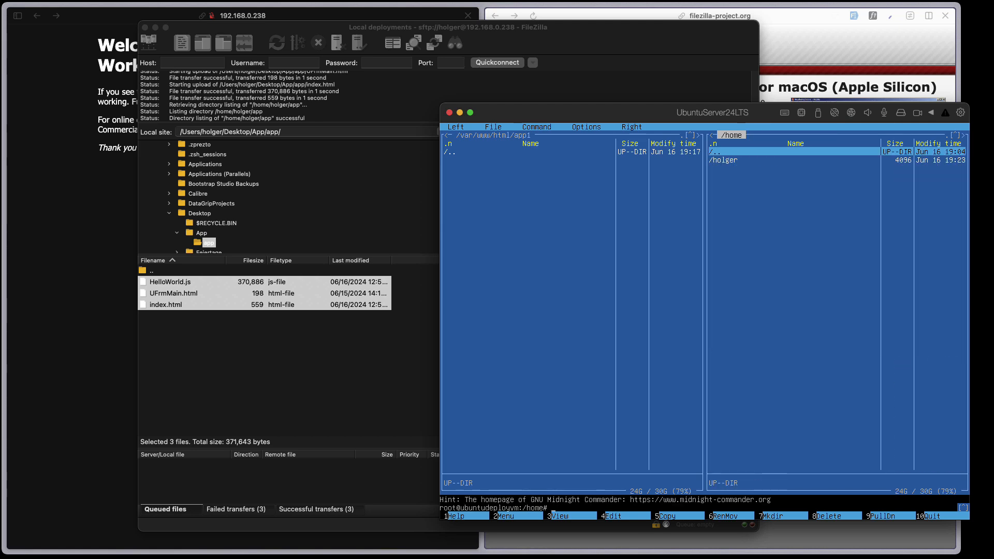
key(Down)
key(Return)
key(Down)
key(Down)
key(Down)
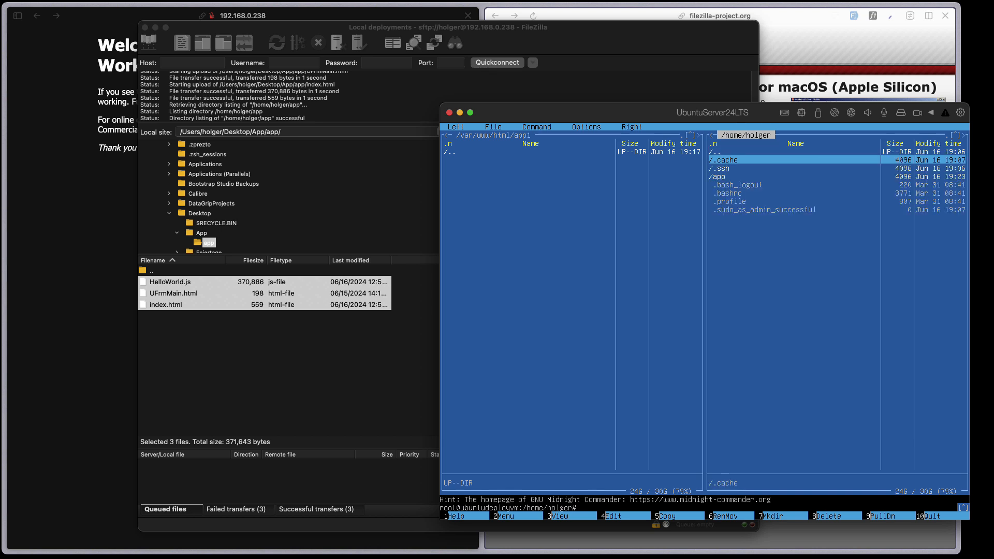
key(Return)
key(Down)
key(Up)
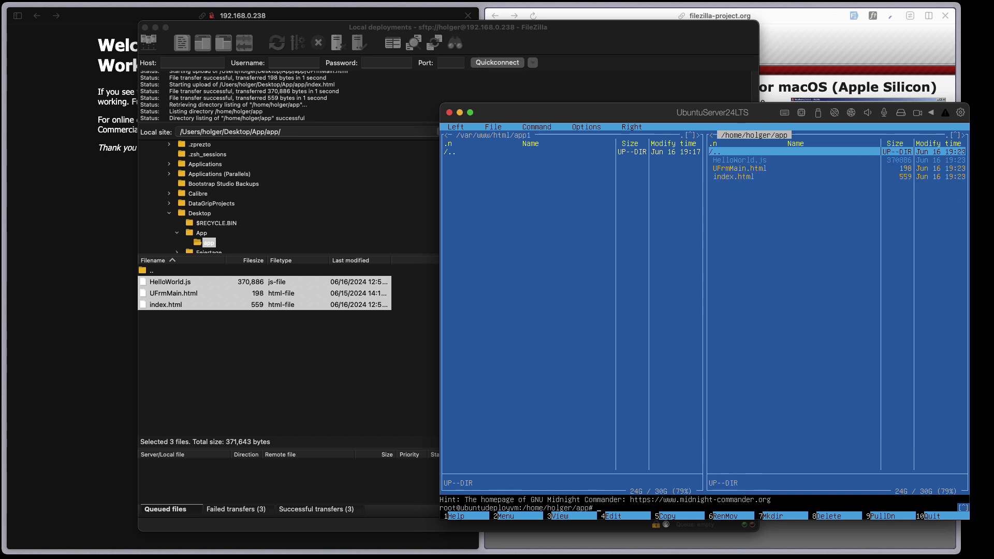
key(Down)
key(Down)
key(Up)
key(Down)
key(Down)
key(Up)
key(Up)
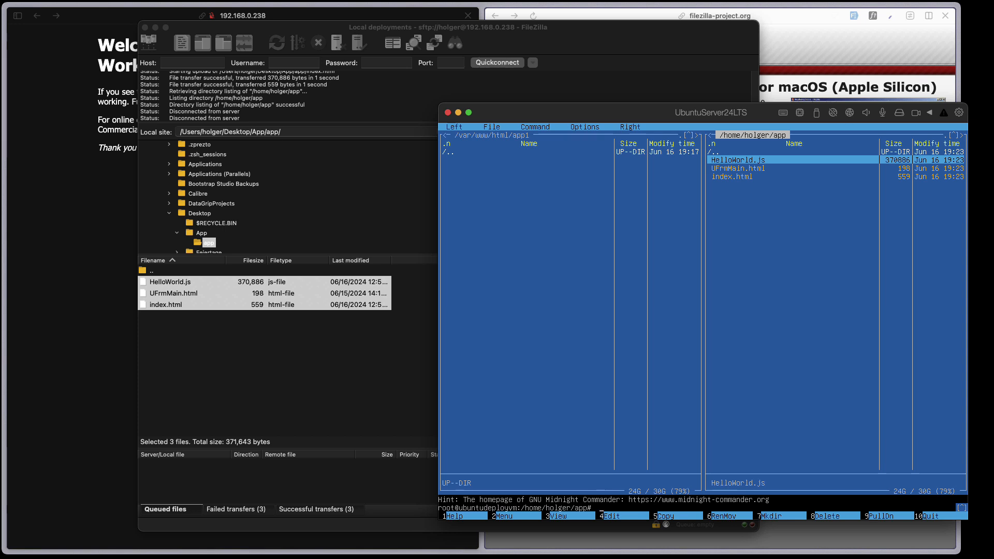
- Mark the three web files and copy them with F5 into /var/www/html/app1
key(Insert)
key(Insert)
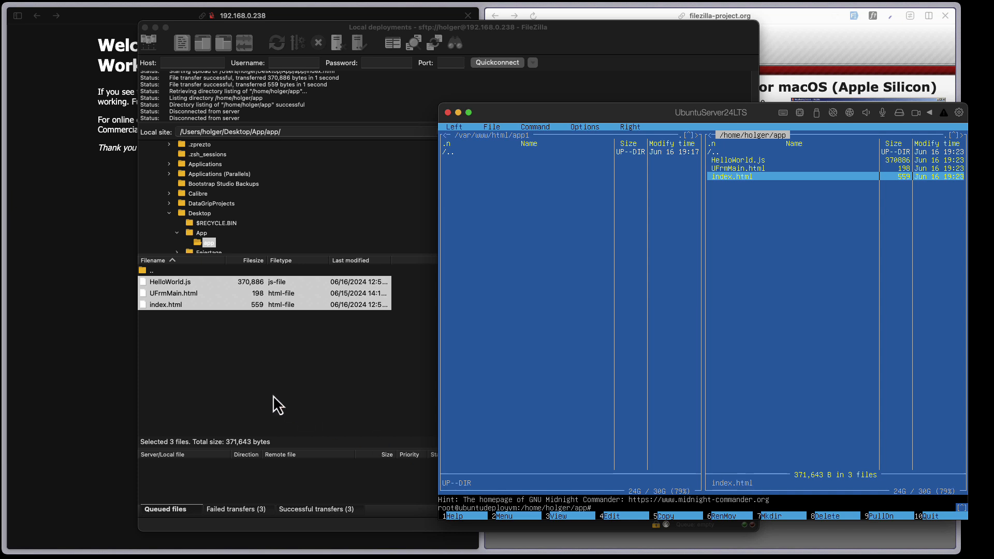
key(F5)
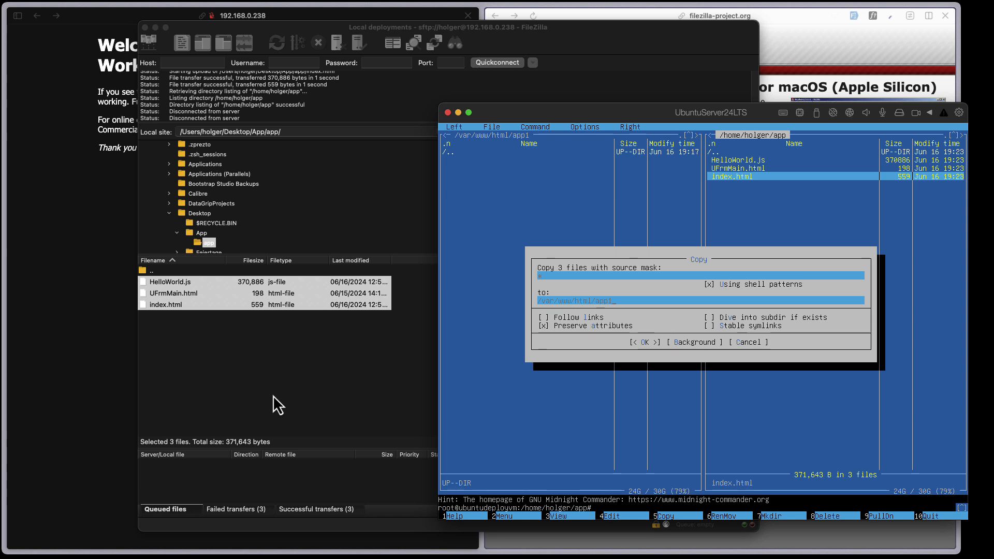
key(Return)
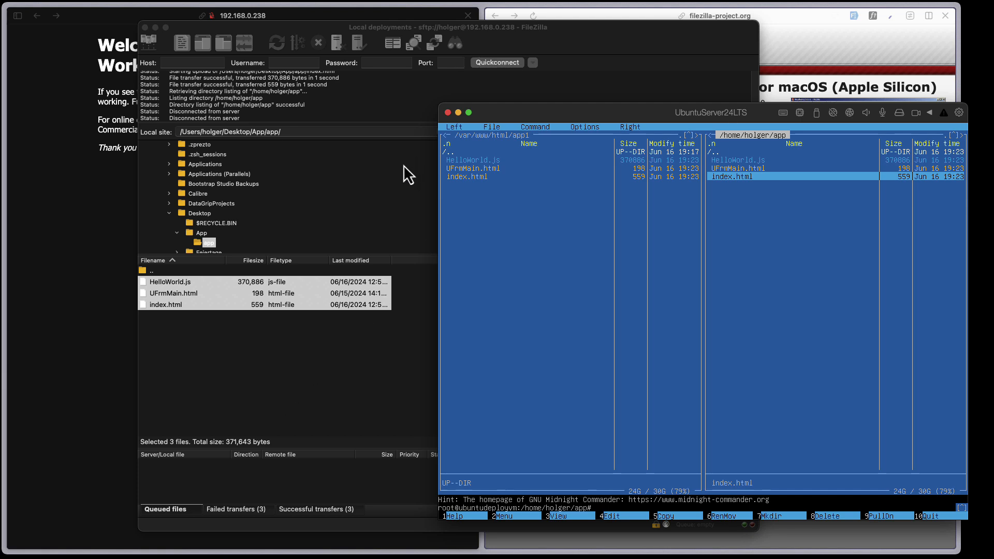
click(113, 25)
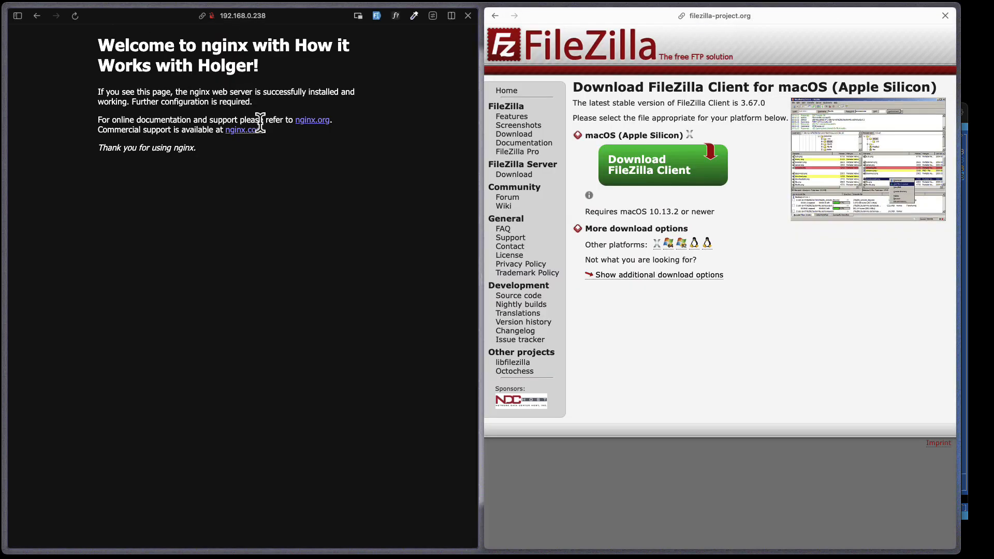
key(super+l)
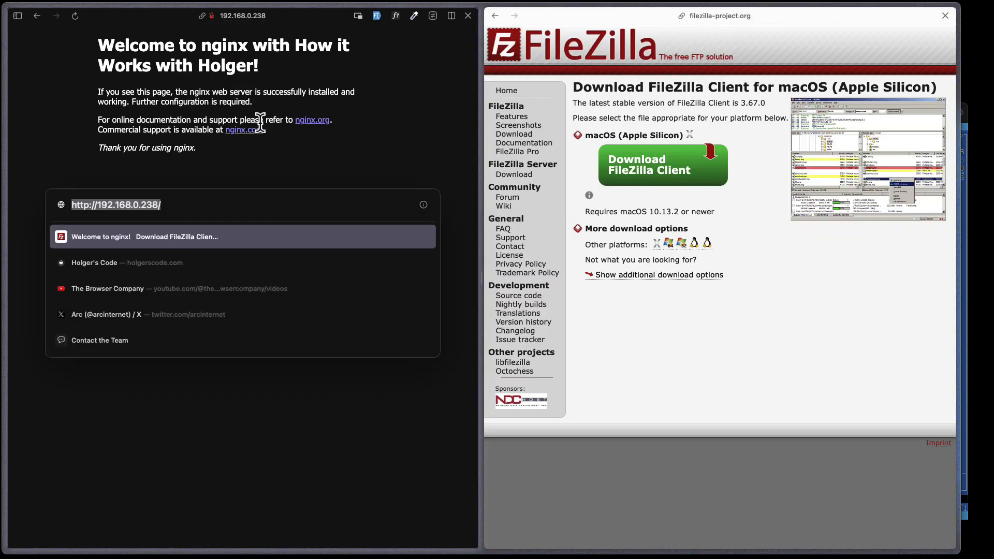
key(Right)
text(app1)
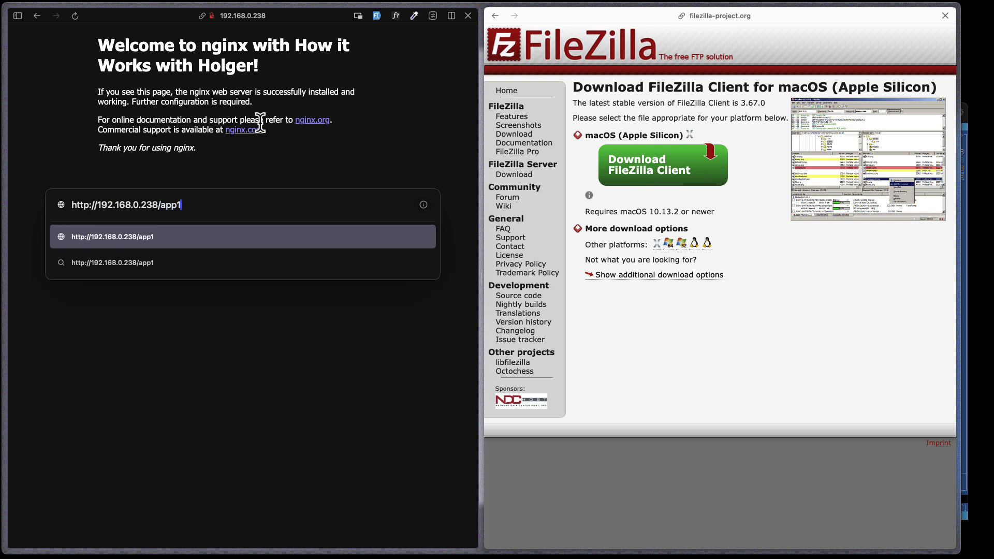
key(Return)
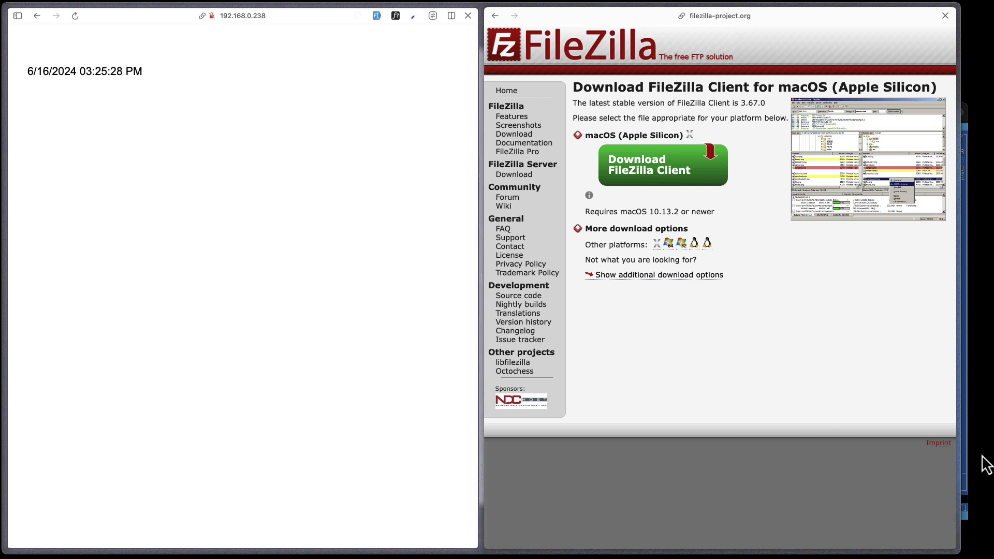
click(964, 471)
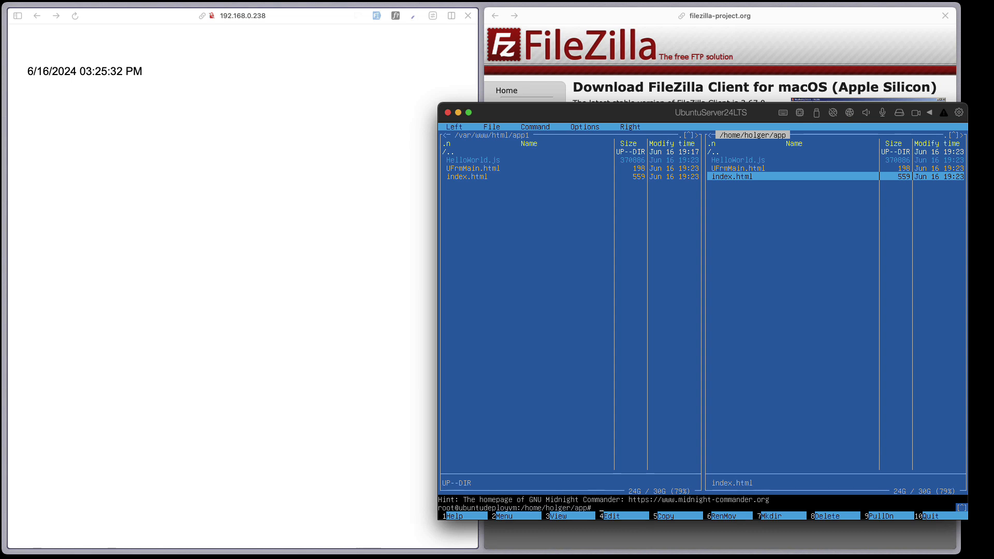
- Quit Midnight Commander to get back to the Ubuntu shell
key(Up)
key(Up)
key(Up)
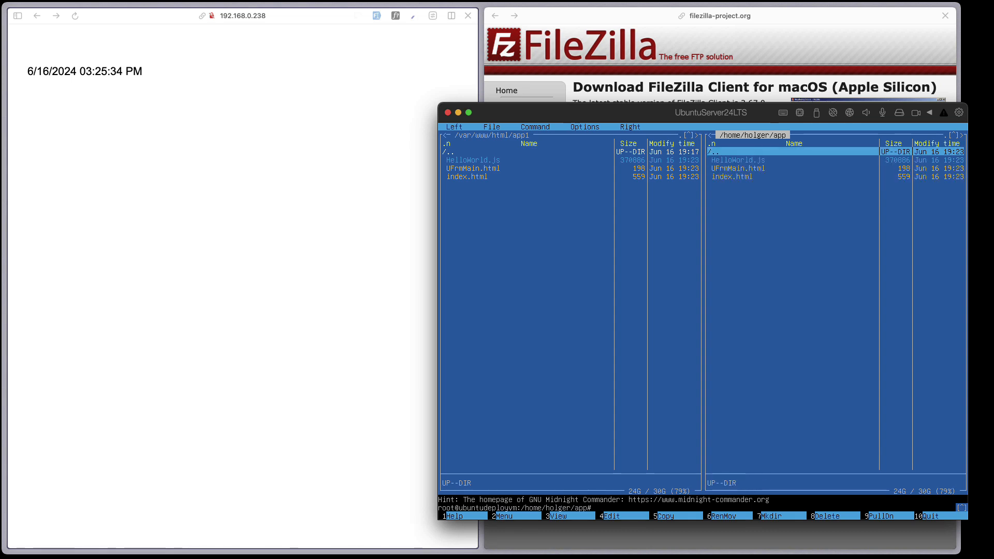
key(F10)
text(cd /et)
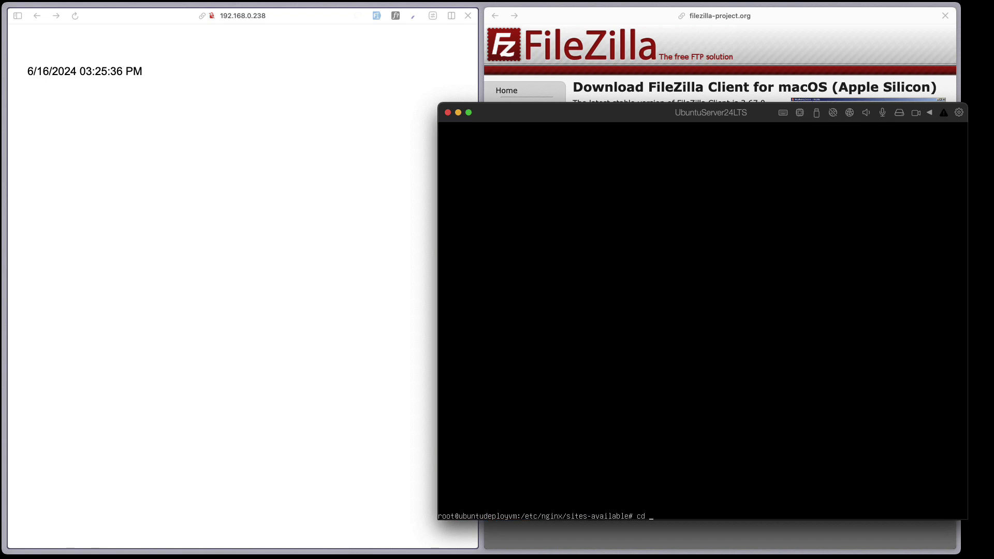
key(BackSpace)
key(BackSpace)
key(BackSpace)
key(BackSpace)
key(BackSpace)
key(BackSpace)
- Open the nginx 'default' site file in nano and scroll through its server block
text(nano default)
key(Return)
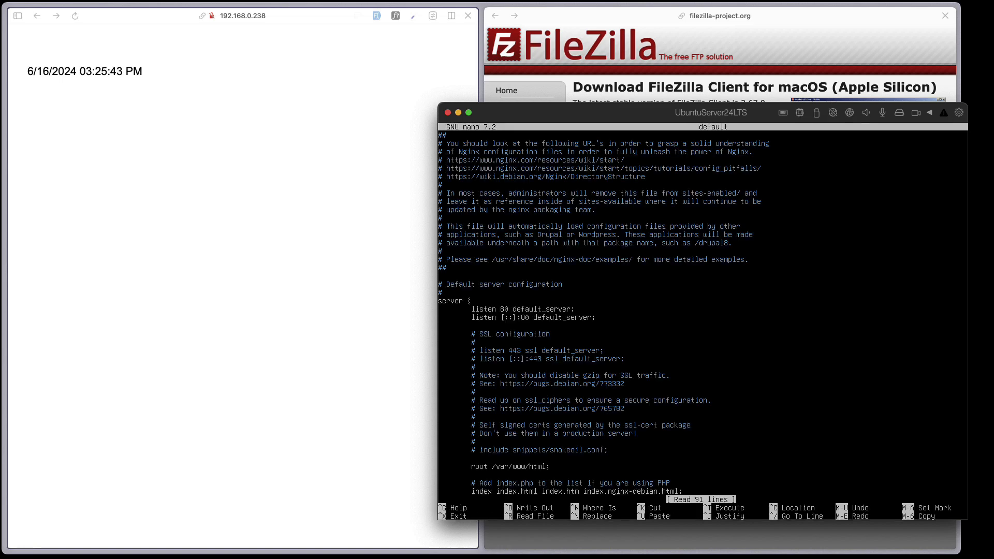
key(Down)
key(Down)
key(Down)
key(Down)
key(Down)
key(Down)
key(Down)
key(Down)
key(Down)
key(Down)
key(Down)
key(Down)
key(Down)
key(Down)
key(Down)
key(Down)
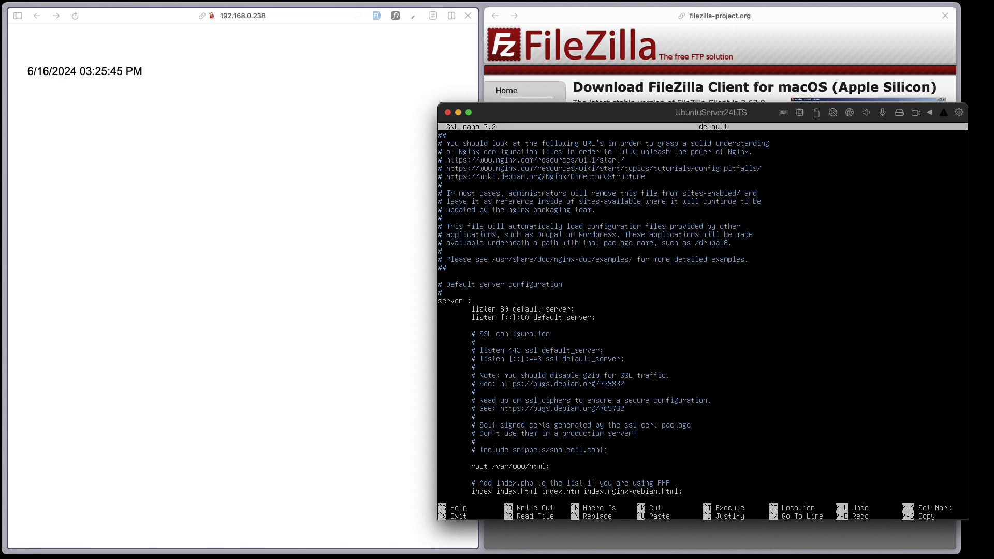
key(Down)
key(Down)
key(Down)
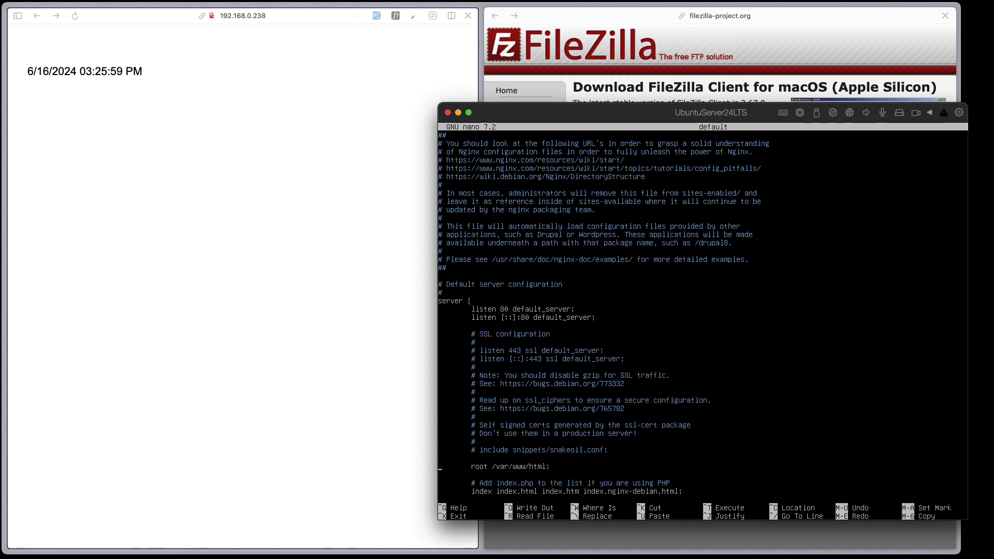
scroll(703, 310, down, 3)
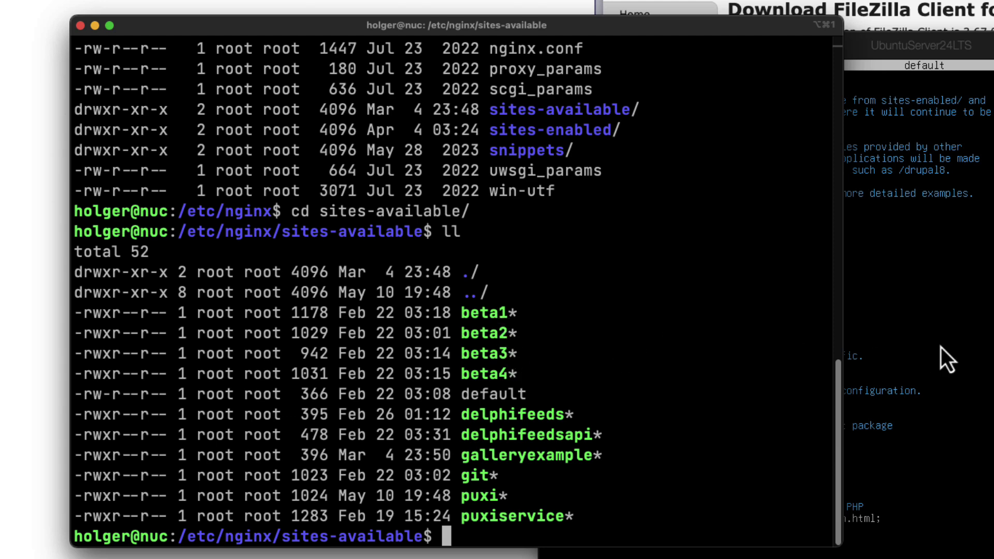
- Open the beta1 config in nano and inspect the server address 192.168.0.2
text(nano beta1)
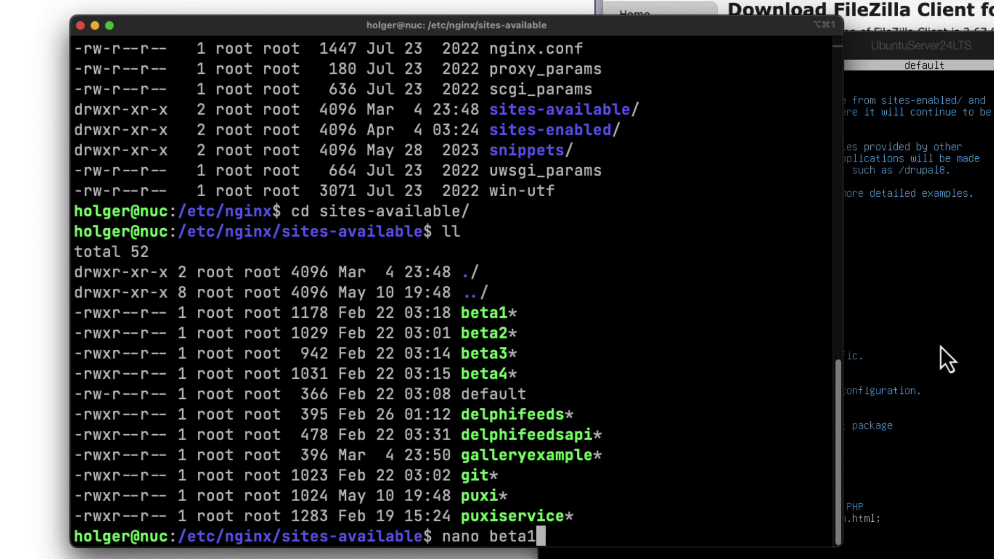
key(Return)
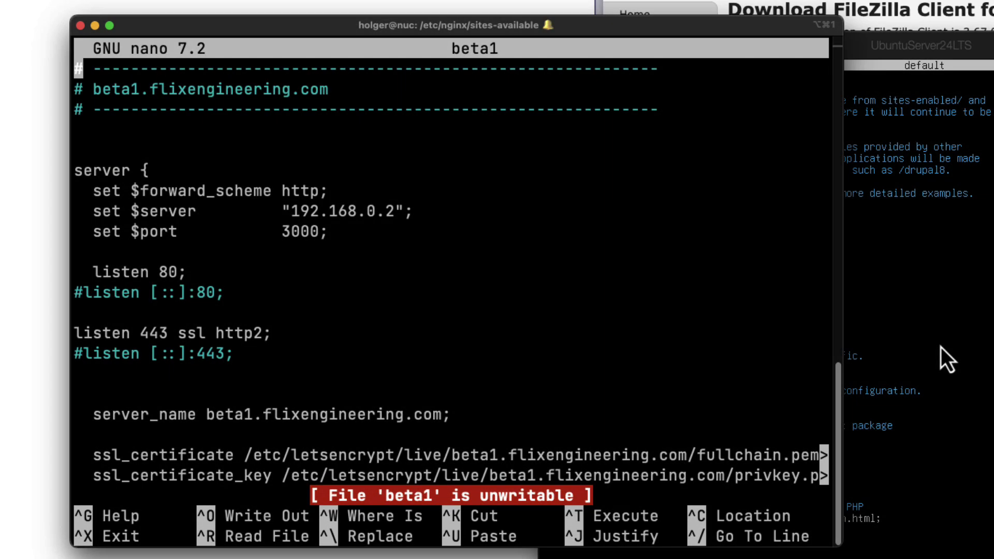
key(Down)
key(Down)
key(Down)
key(Down)
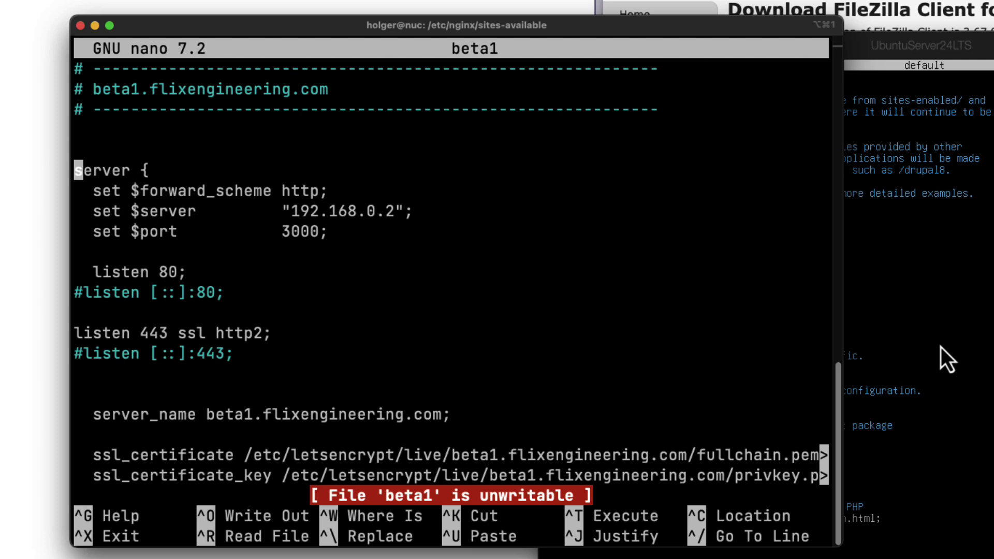
key(Down)
key(Down)
key(Right)
key(Right)
key(Right)
key(Right)
key(Right)
key(Right)
key(Right)
key(Right)
key(Right)
key(Right)
key(Right)
key(Right)
key(Right)
key(Right)
key(Right)
key(Right)
key(Right)
key(Right)
key(Right)
key(Right)
key(Right)
key(Right)
key(Right)
key(Right)
key(Right)
key(Right)
key(Right)
key(Right)
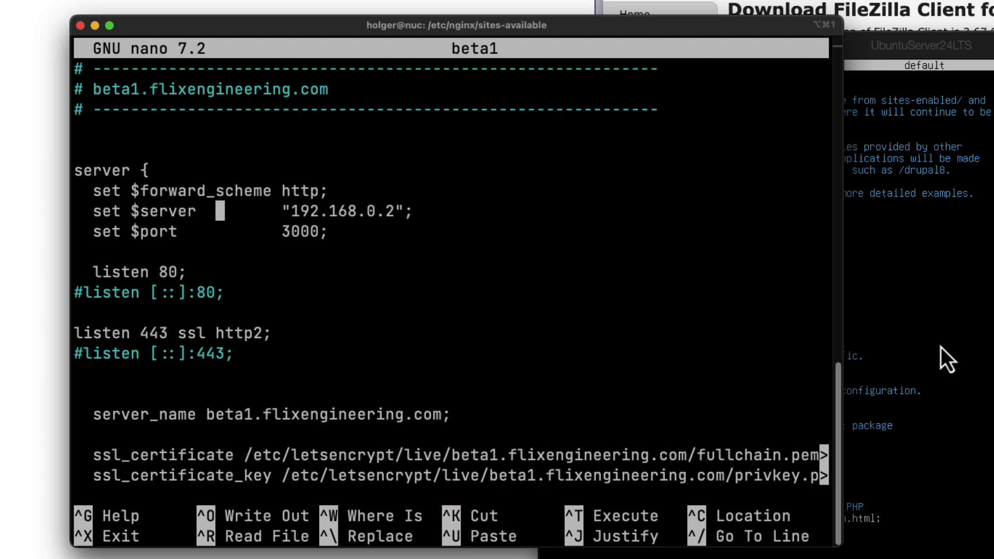
- Review beta1's port 3000, server_name, listen 80/443 ssl http2 lines and location / block
key(Right)
key(Right)
key(Right)
key(Right)
key(Right)
key(Right)
key(Left)
key(Left)
key(Left)
key(Left)
key(Left)
key(Left)
key(Left)
key(Left)
key(Left)
key(Left)
key(Down)
key(Down)
key(Down)
key(Down)
key(Down)
key(Down)
key(Down)
key(Down)
key(Down)
key(Down)
key(Right)
key(Right)
key(Right)
key(Right)
key(Right)
key(Right)
key(Right)
key(Right)
key(Right)
key(Right)
key(Right)
key(Right)
key(Right)
key(Right)
key(Up)
key(Up)
key(Up)
key(Up)
key(Up)
key(Down)
key(Up)
key(Up)
key(Up)
key(Down)
key(Down)
key(Down)
key(Down)
key(Down)
key(Down)
key(Down)
key(Down)
key(Down)
key(Down)
key(Down)
key(Down)
key(Down)
key(Down)
key(Down)
key(Down)
key(Down)
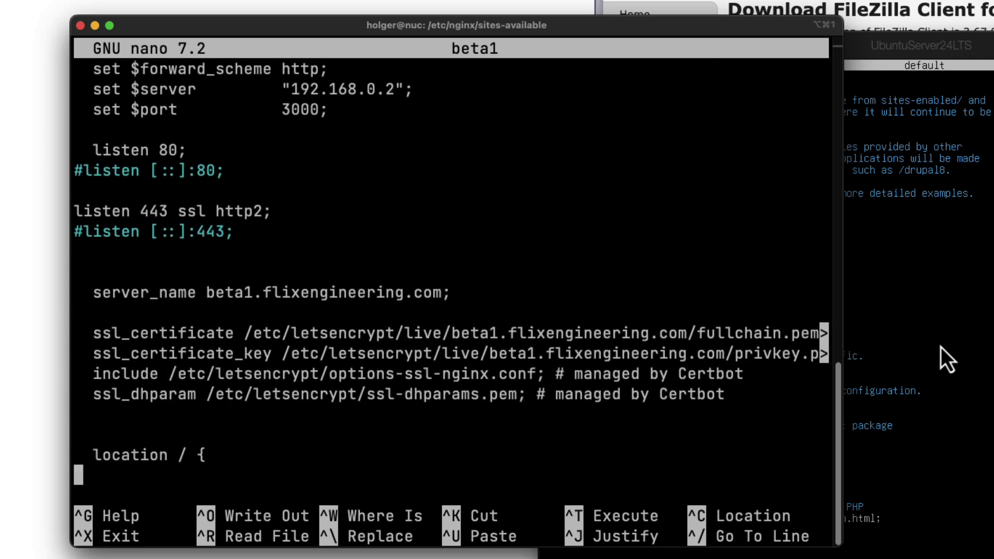
key(Down)
key(Down)
key(Down)
key(Down)
key(Up)
key(Up)
key(Up)
key(Up)
key(Up)
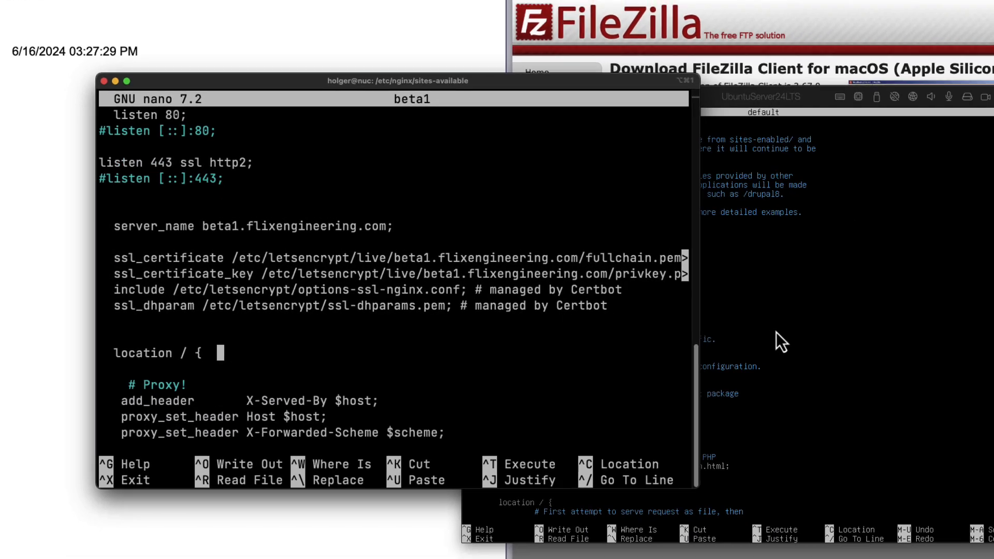
key(Up)
key(Up)
key(Up)
key(Up)
key(Up)
key(Up)
key(Up)
key(Up)
key(Up)
key(Up)
key(Up)
key(Up)
key(Up)
key(Up)
key(Up)
key(Up)
key(Up)
key(Up)
key(Up)
key(Up)
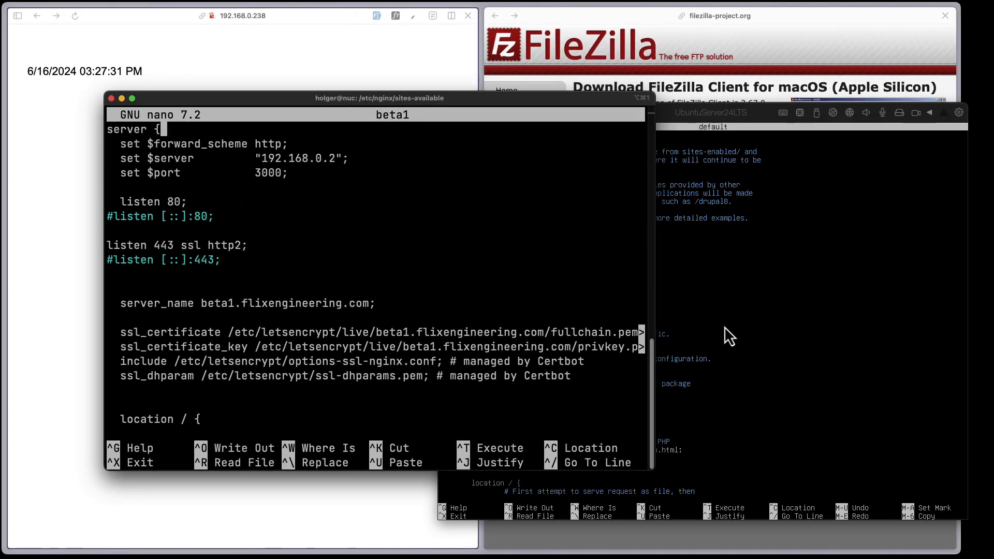
key(Up)
key(Up)
key(Up)
key(Up)
key(Up)
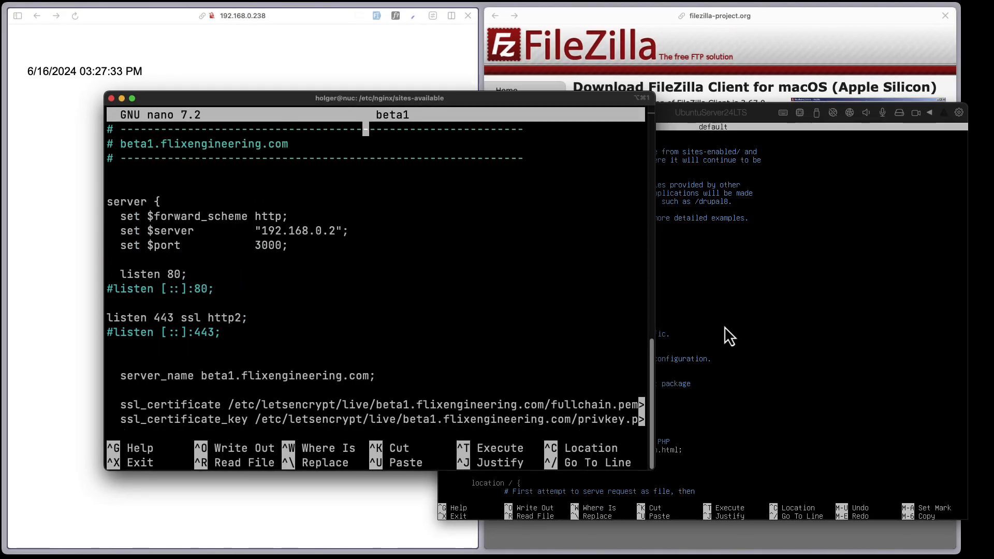
- Bring Arc to the front and copy the app1 page URL
click(250, 49)
click(200, 19)
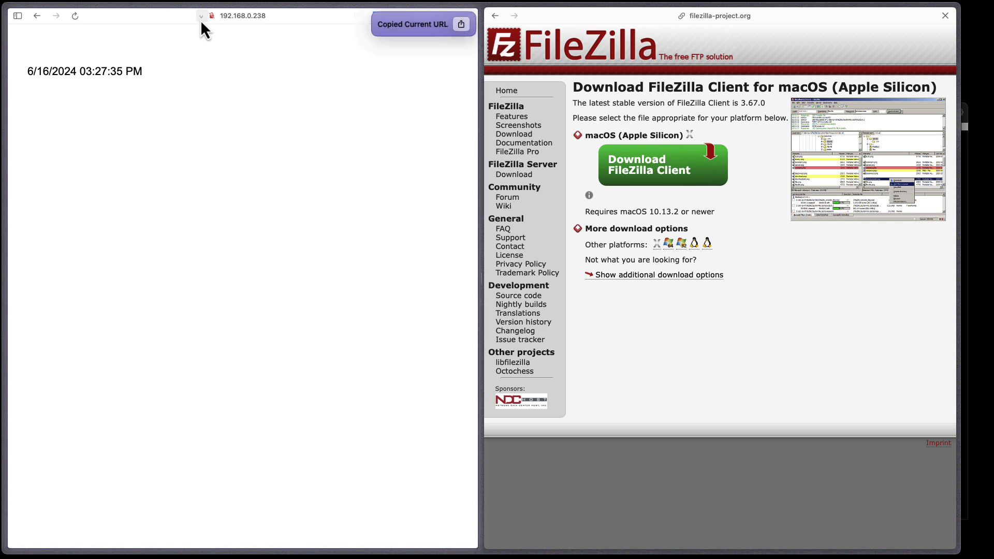
click(251, 16)
click(213, 19)
- Check the app1 page's site controls and address bar, leaving the address unchanged
click(212, 19)
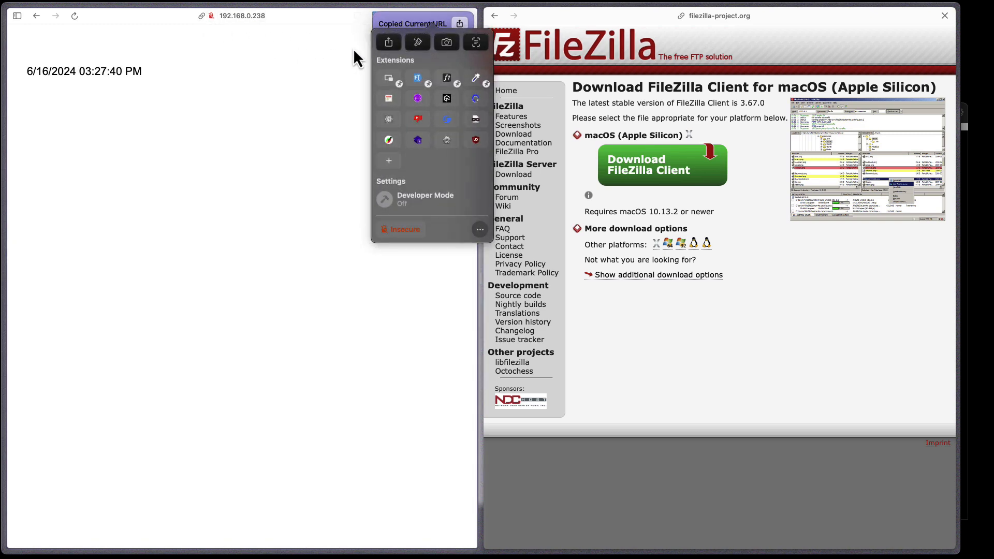
click(413, 231)
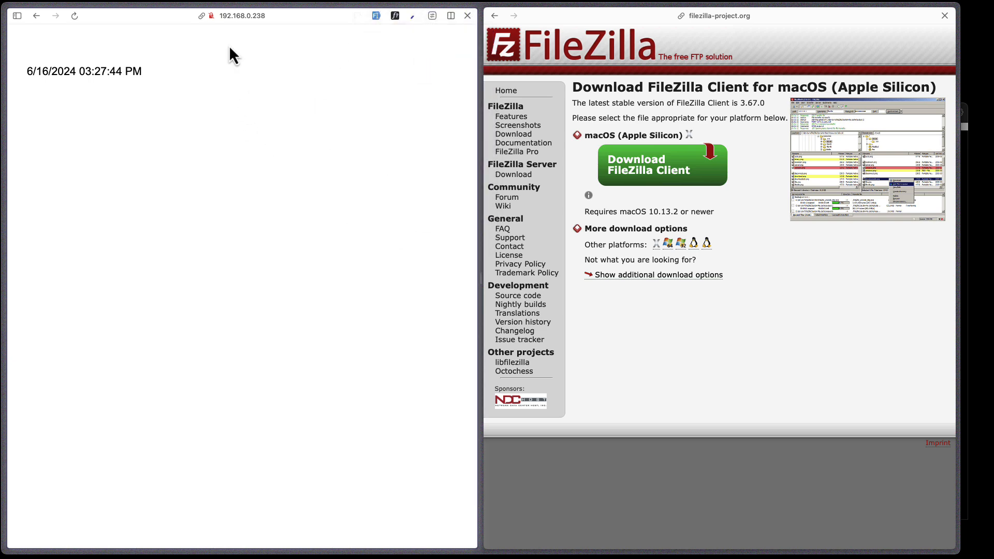
click(256, 19)
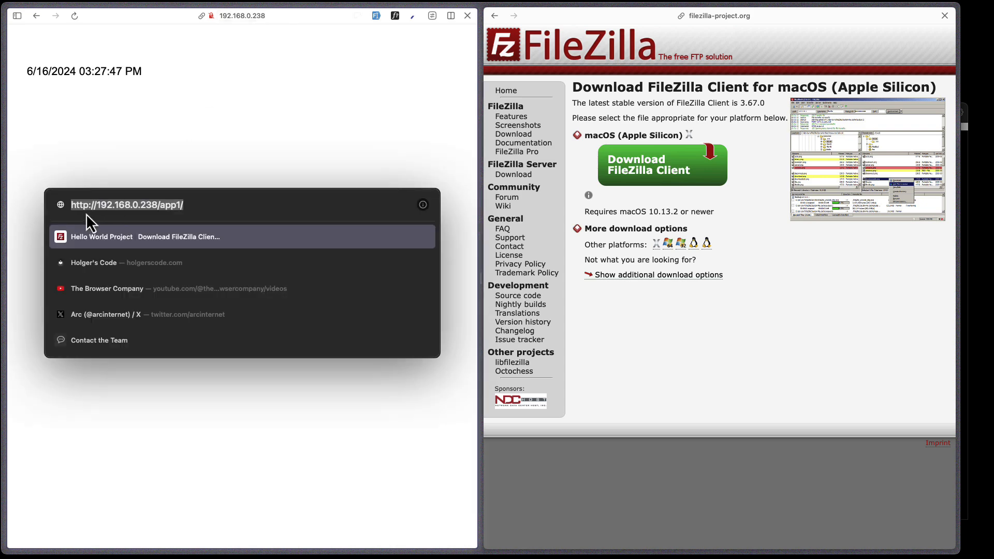
click(257, 137)
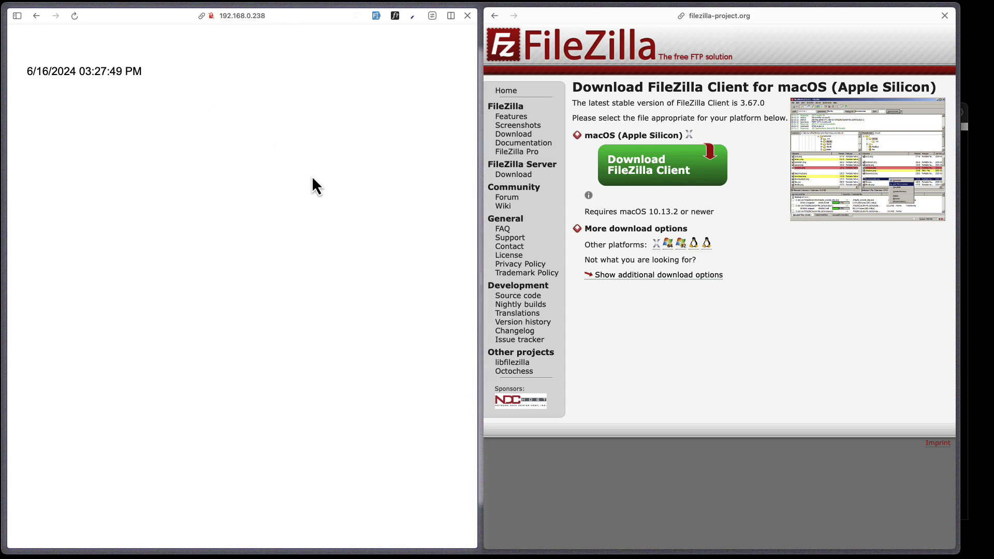
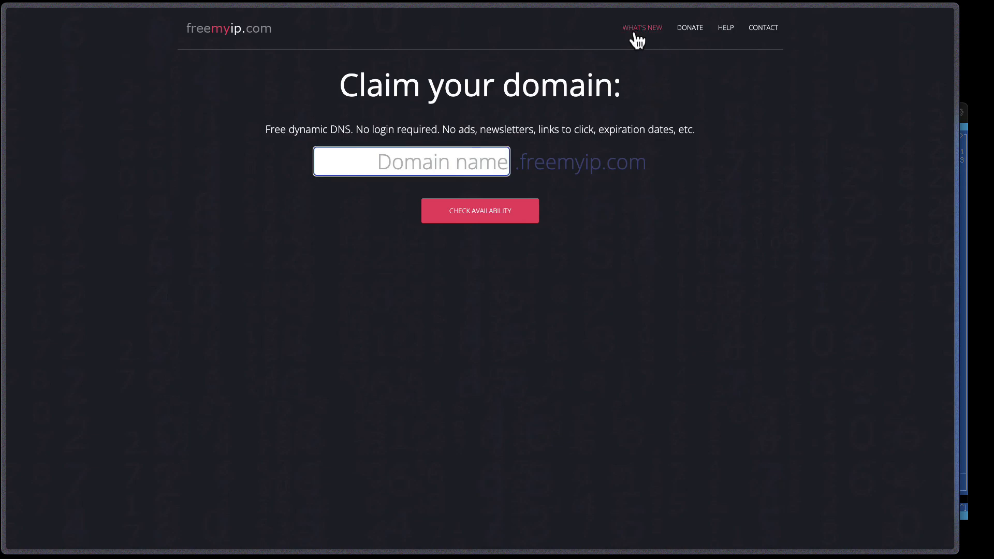
- Open freemyip's help page and select the example IP update URL, checking the Ubuntu server window
click(726, 29)
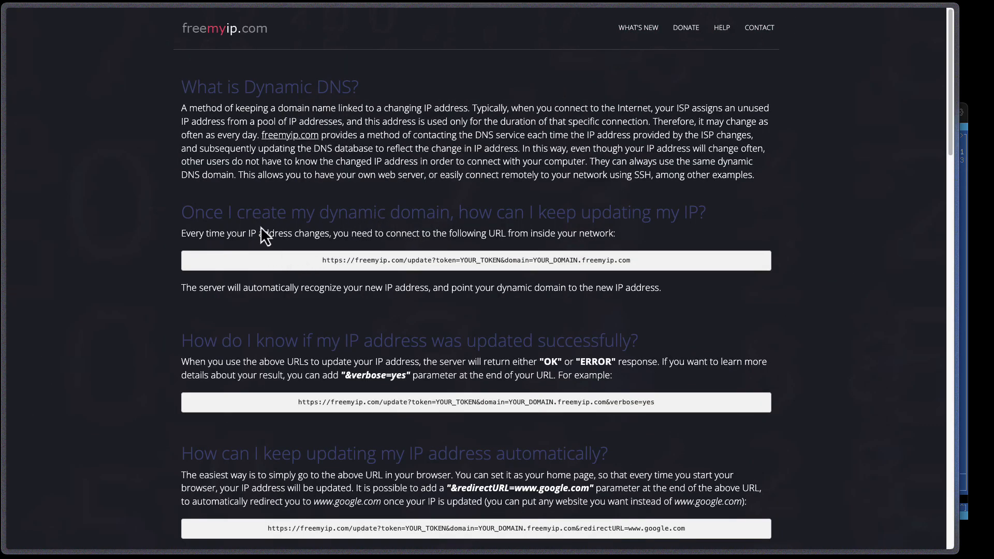
drag(644, 262, 317, 260)
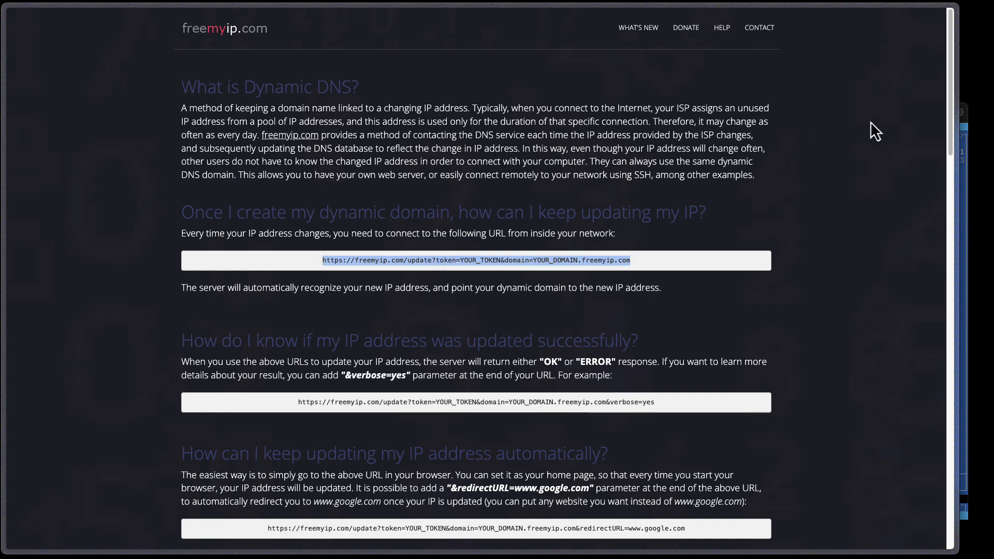
click(966, 130)
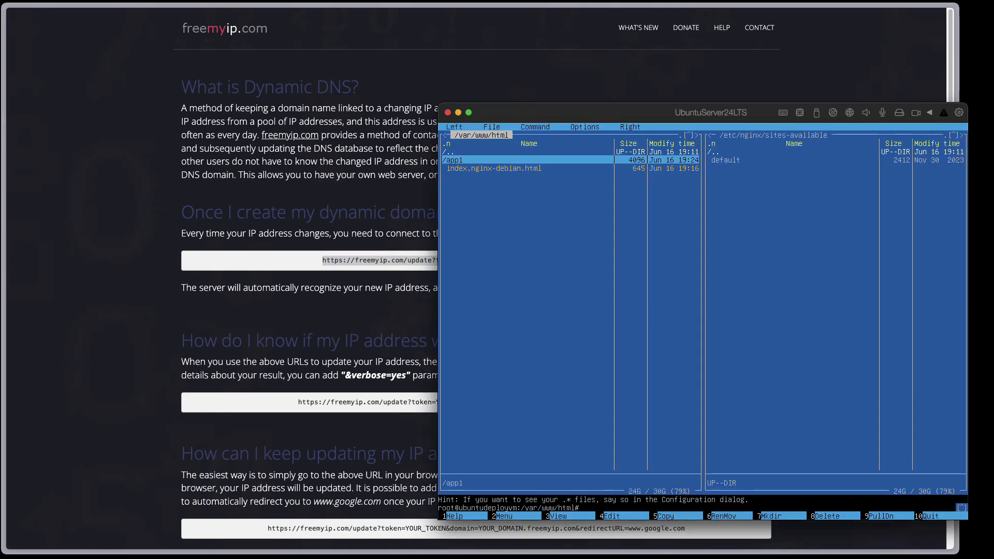
click(403, 277)
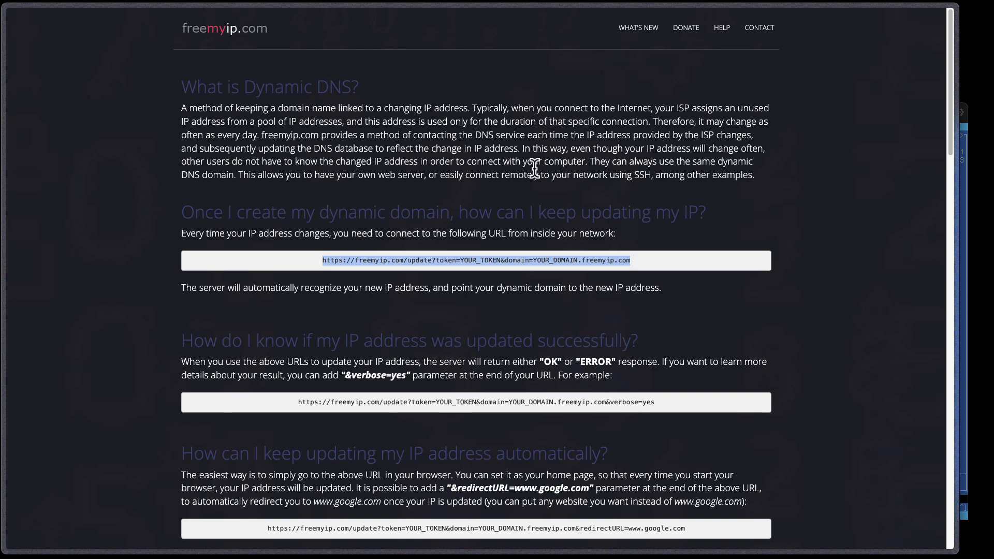
click(965, 129)
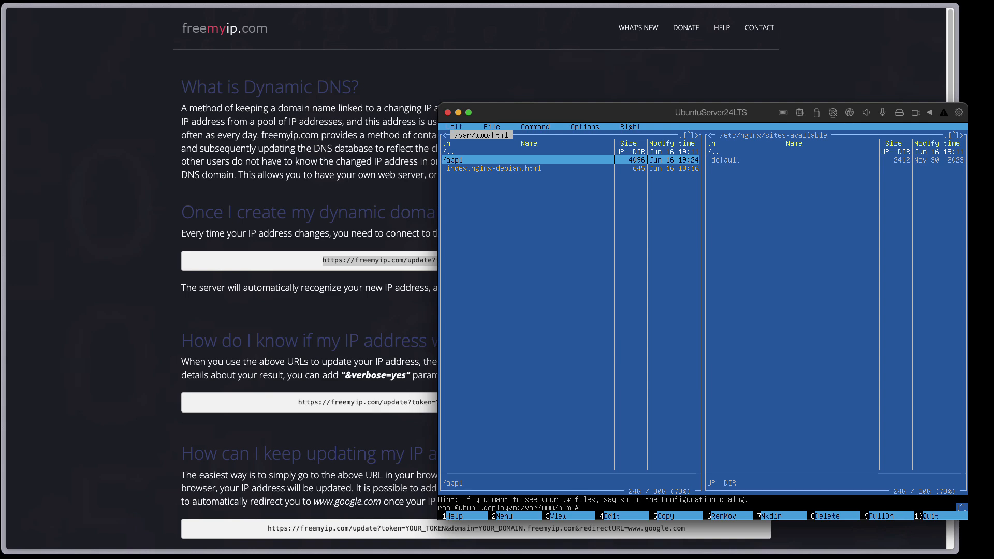
click(282, 118)
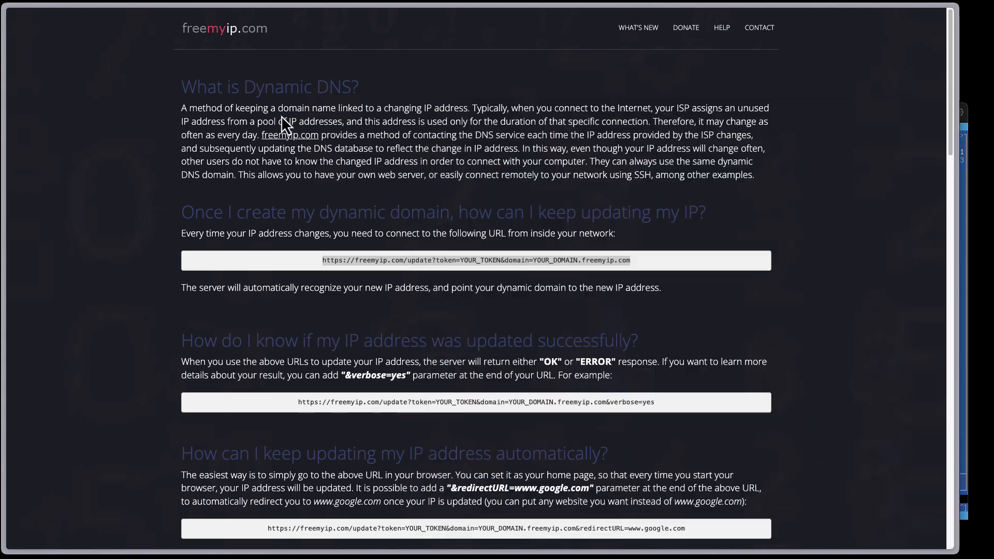
key(super+l)
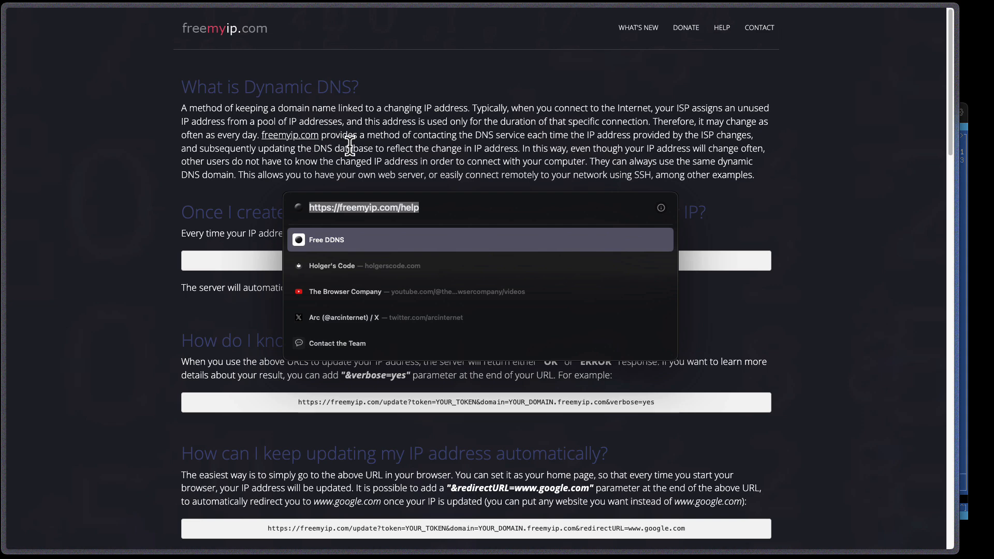
- Go to ionos.com and sign in to the IONOS account
text(uion)
key(BackSpace)
key(BackSpace)
key(BackSpace)
key(BackSpace)
text(ionos)
key(Return)
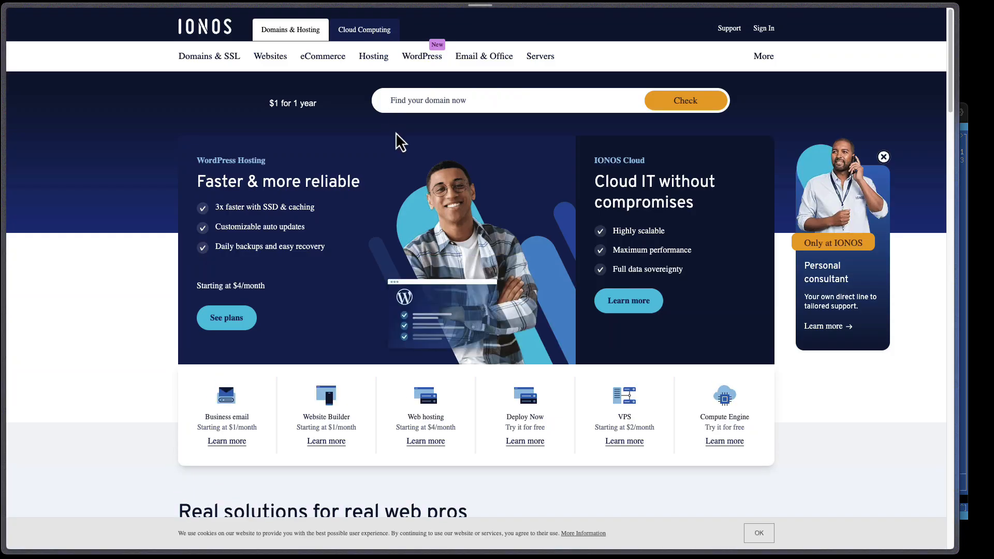
click(769, 30)
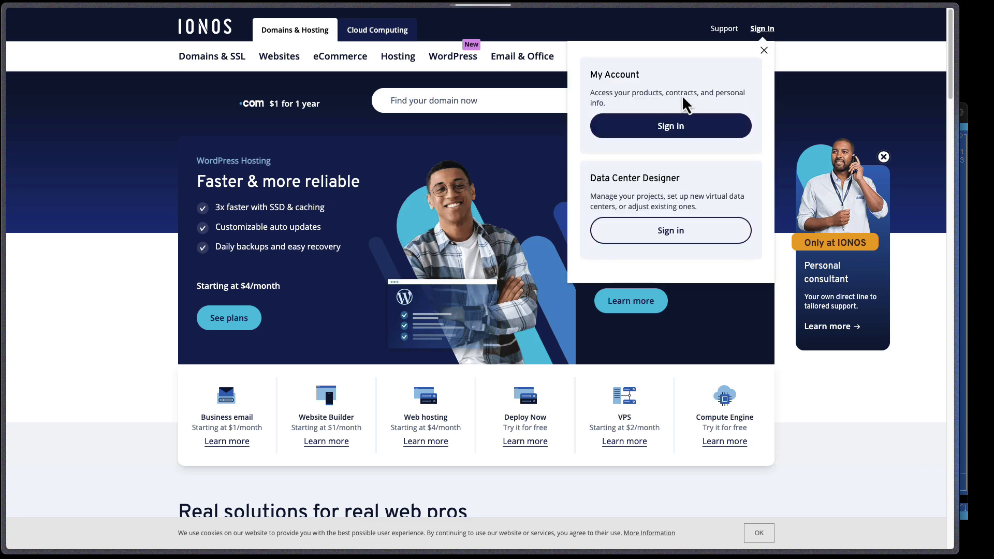
click(671, 126)
click(439, 212)
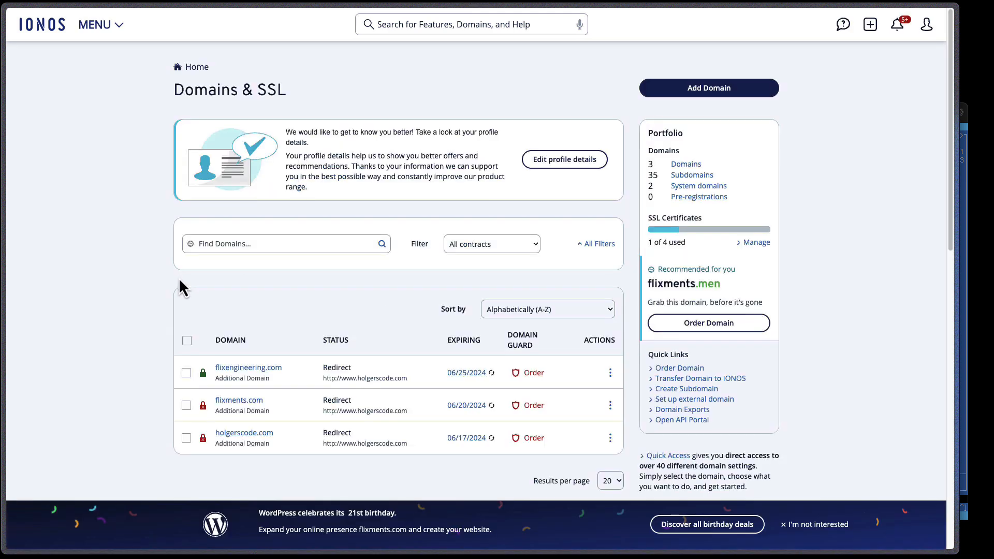
- Open Manage Subdomains for the flixments.com domain
scroll(171, 290, down, 1)
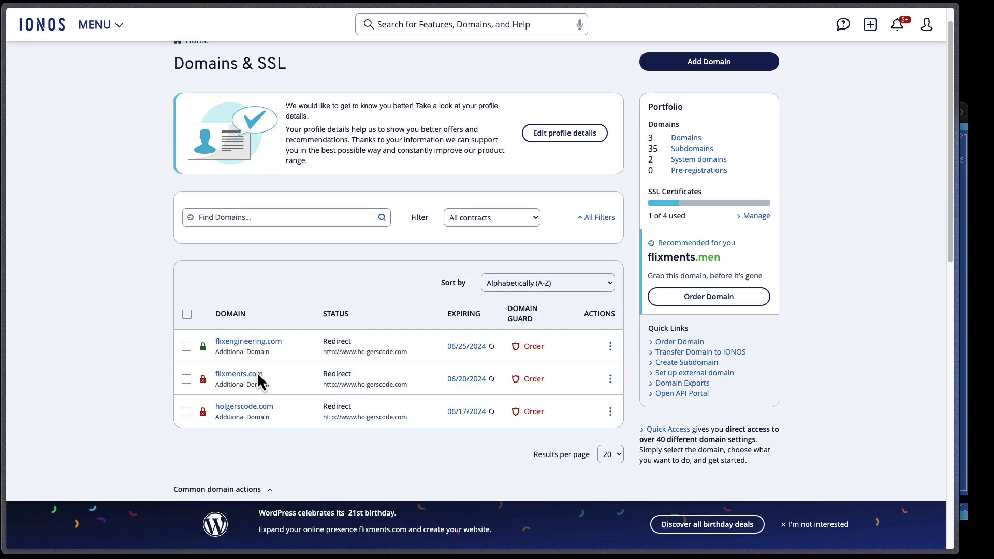
click(610, 381)
click(579, 427)
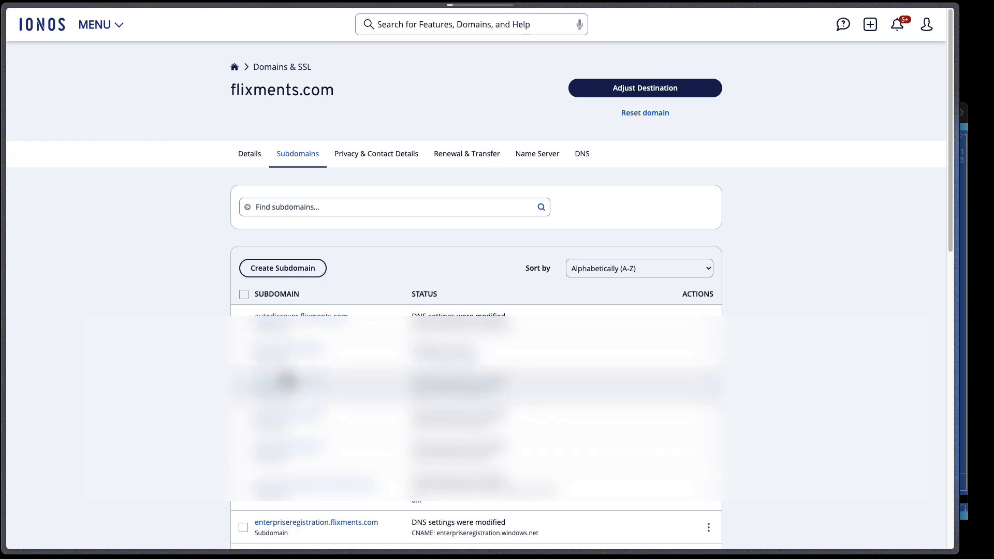
- Create the vmtest subdomain under flixments.com
click(279, 270)
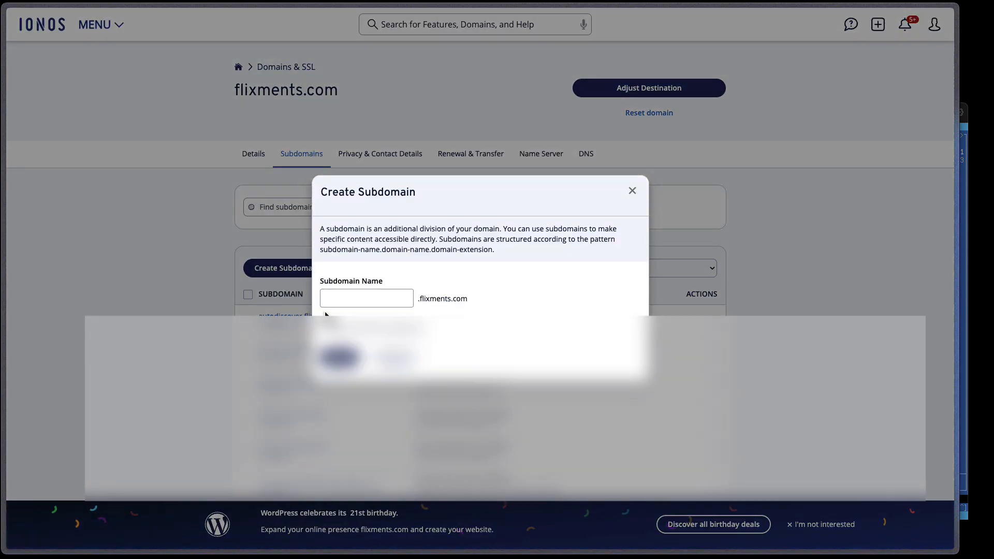
text(vmtest)
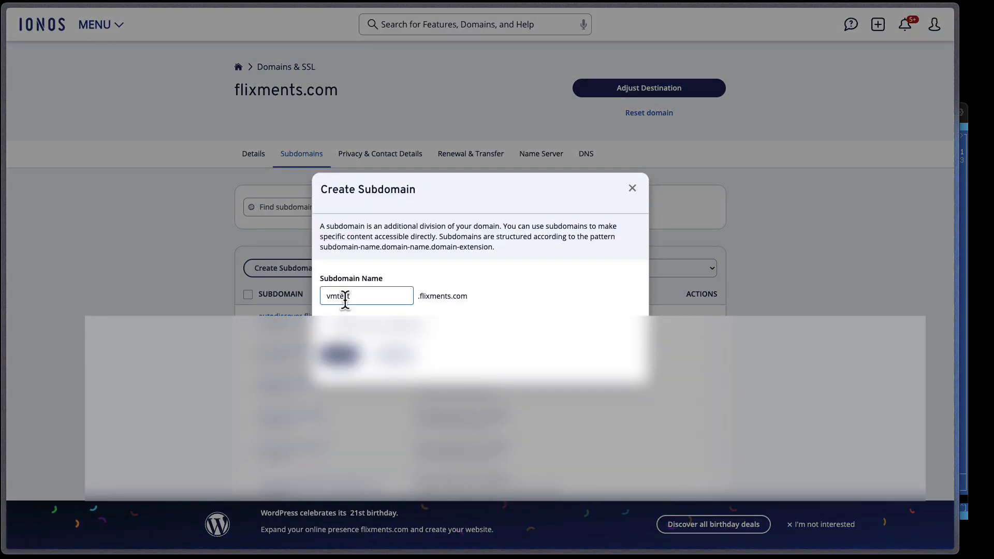
click(339, 354)
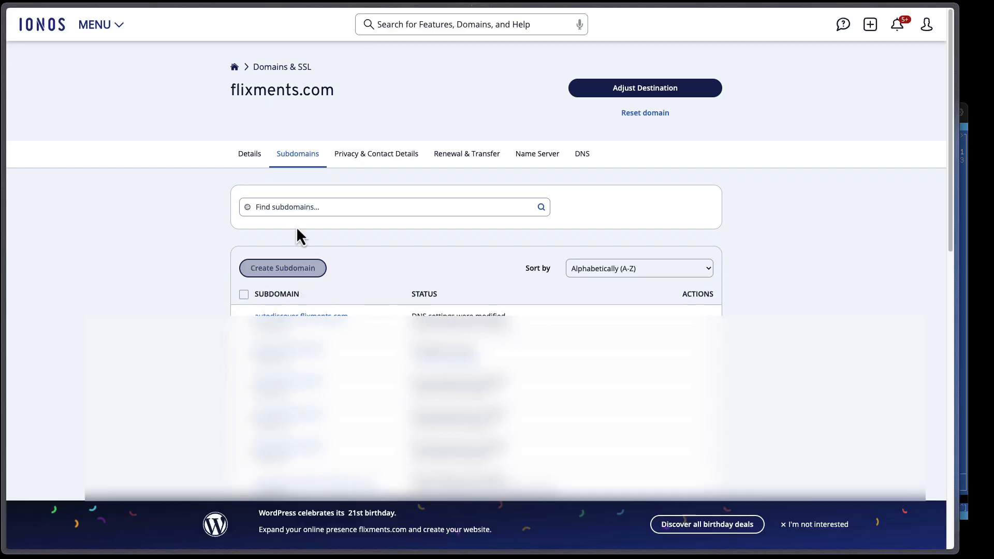
- Filter the subdomains to vmtest, open its DNS records and start adding a record
click(295, 207)
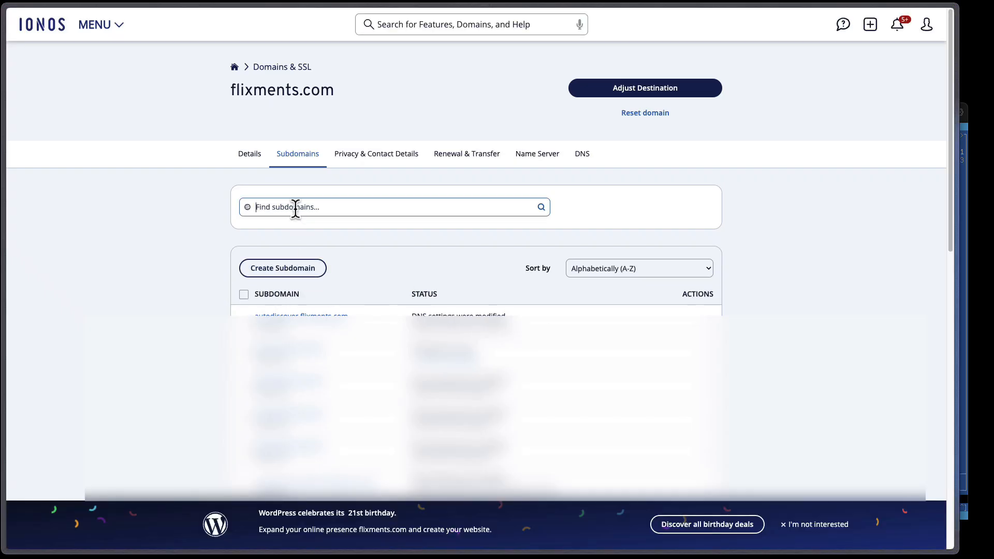
text(vmtest)
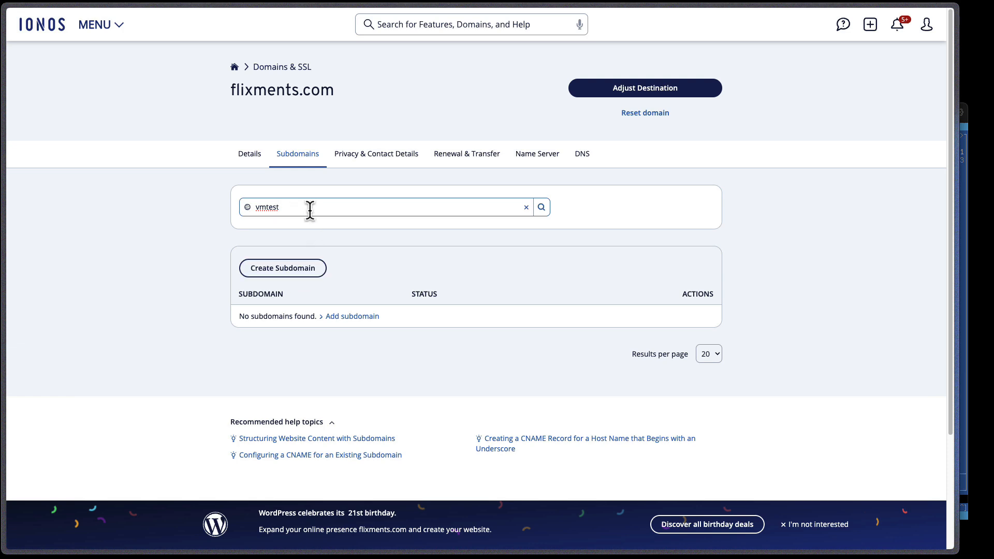
key(Return)
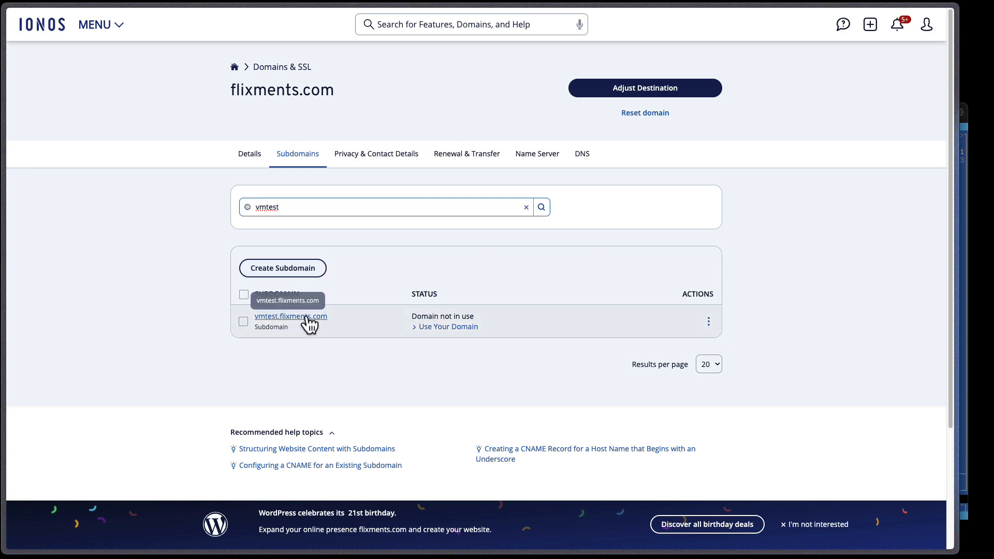
click(708, 321)
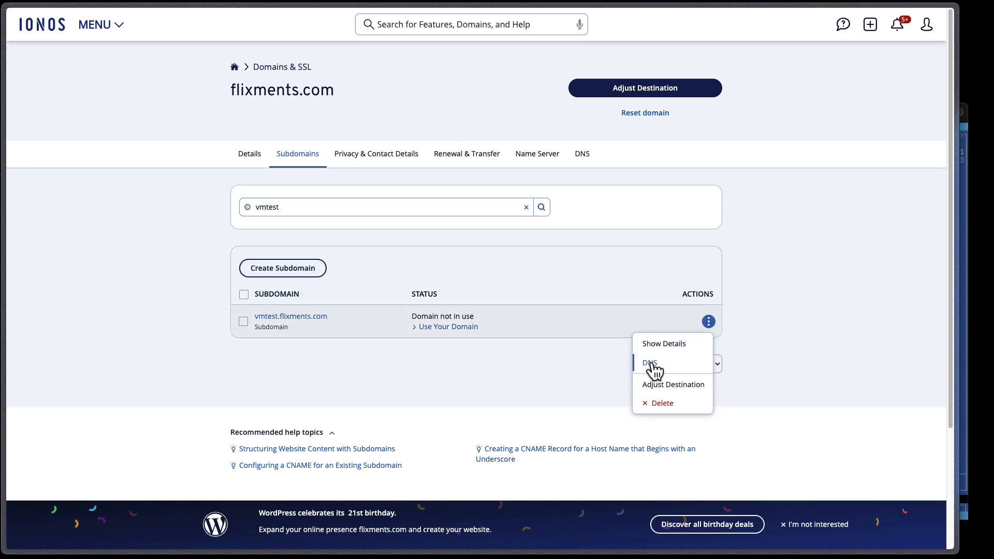
click(652, 364)
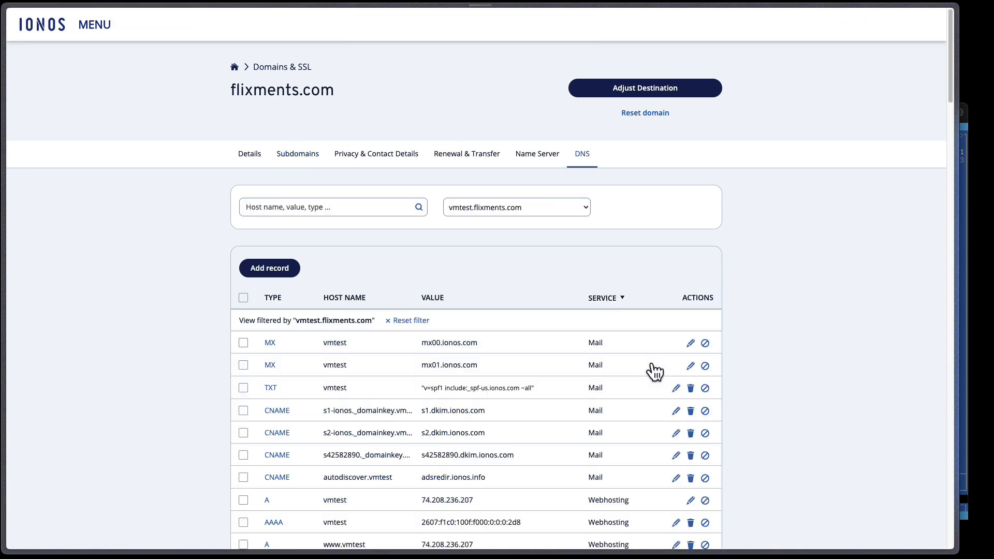
click(280, 270)
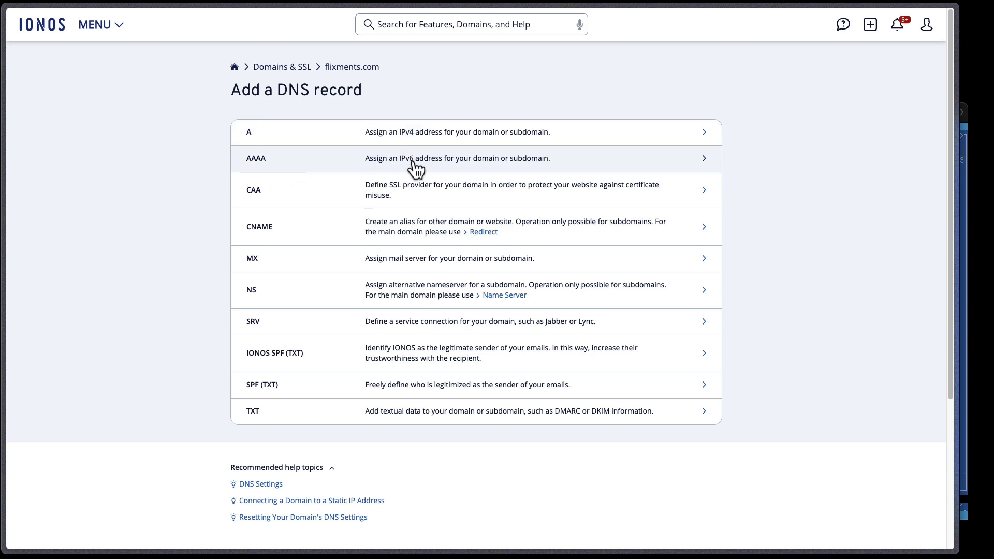
- Choose the A record type for vmtest and focus the Points to field
click(407, 138)
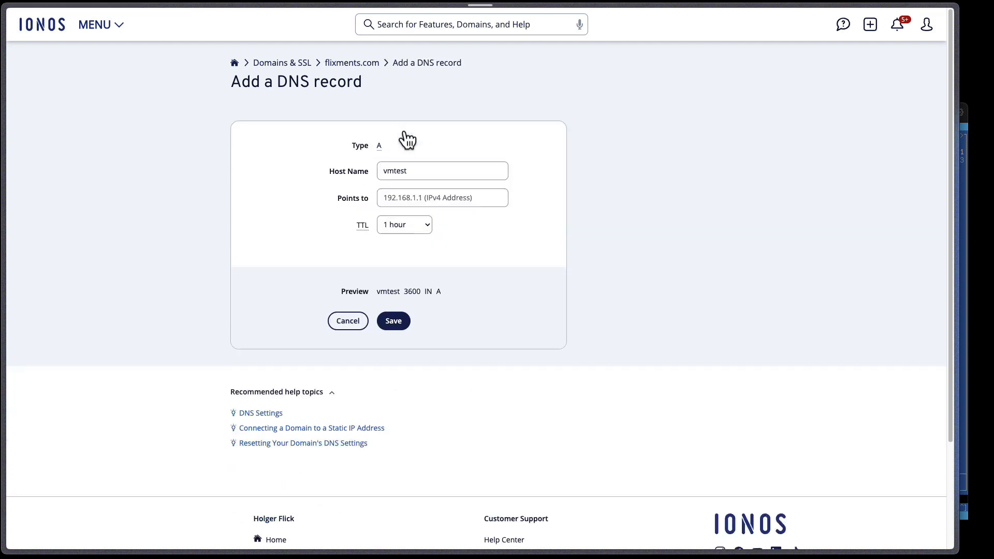
click(426, 201)
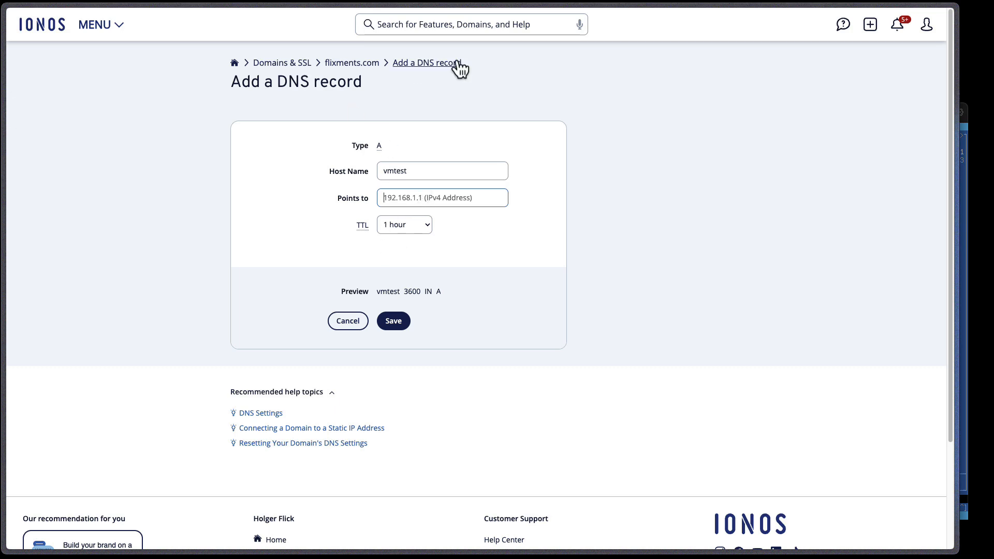
- Look up the public IPv4 on whatismyipaddress.com and paste it as the A record's target
key(super+t)
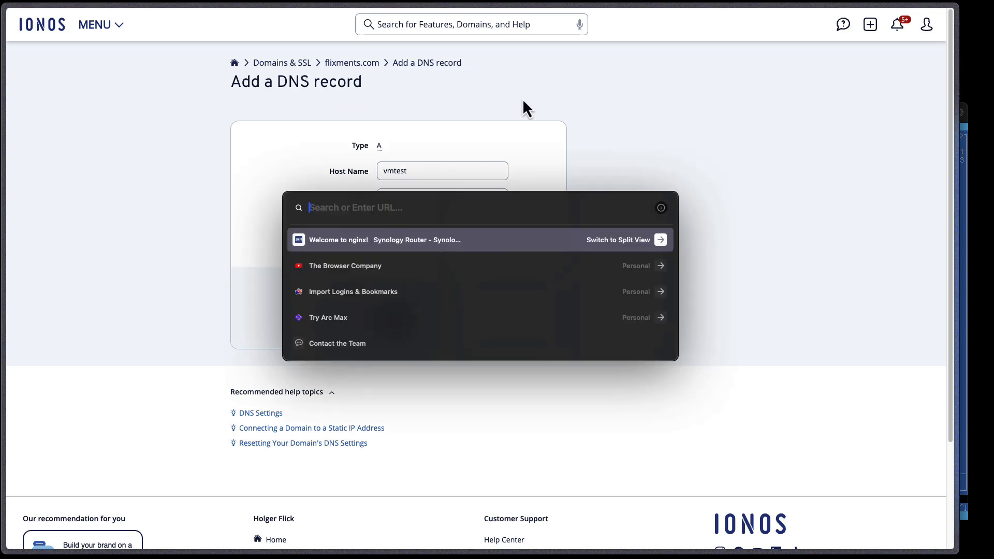
text(whats)
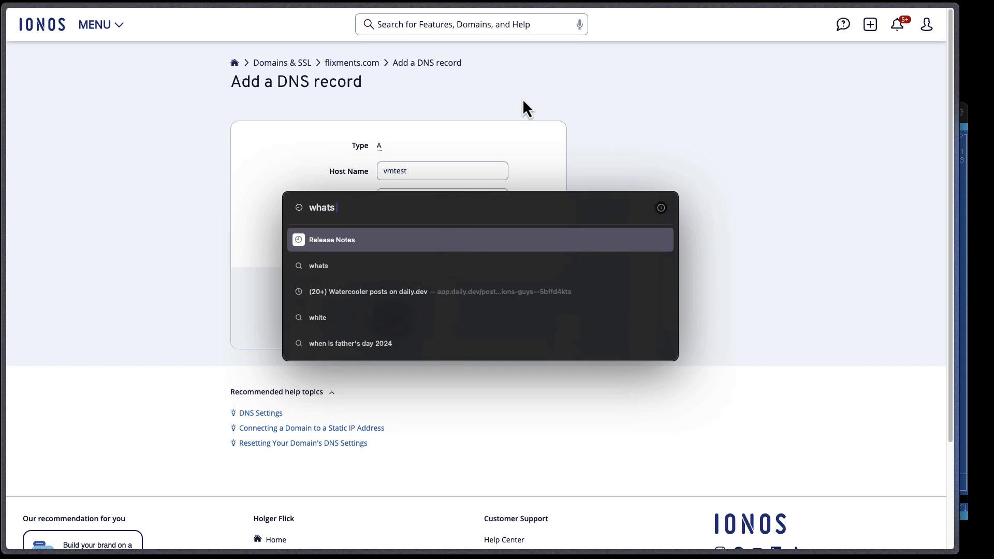
text( my ip address)
key(Return)
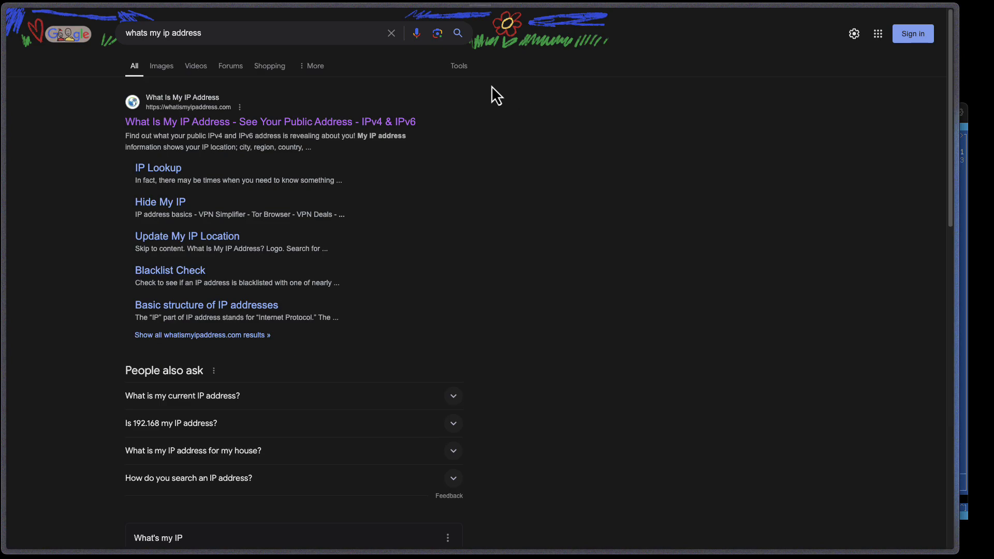
click(273, 124)
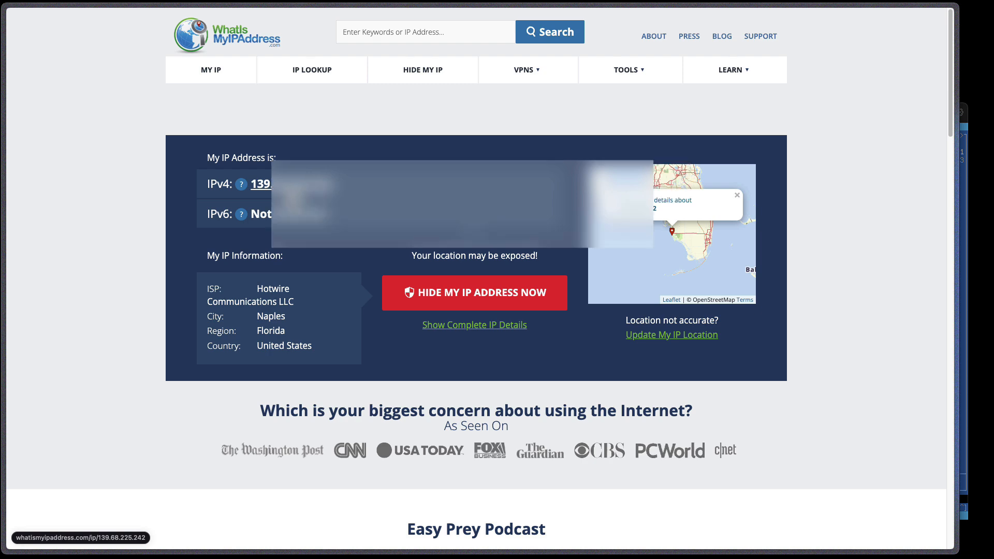
drag(333, 188, 250, 187)
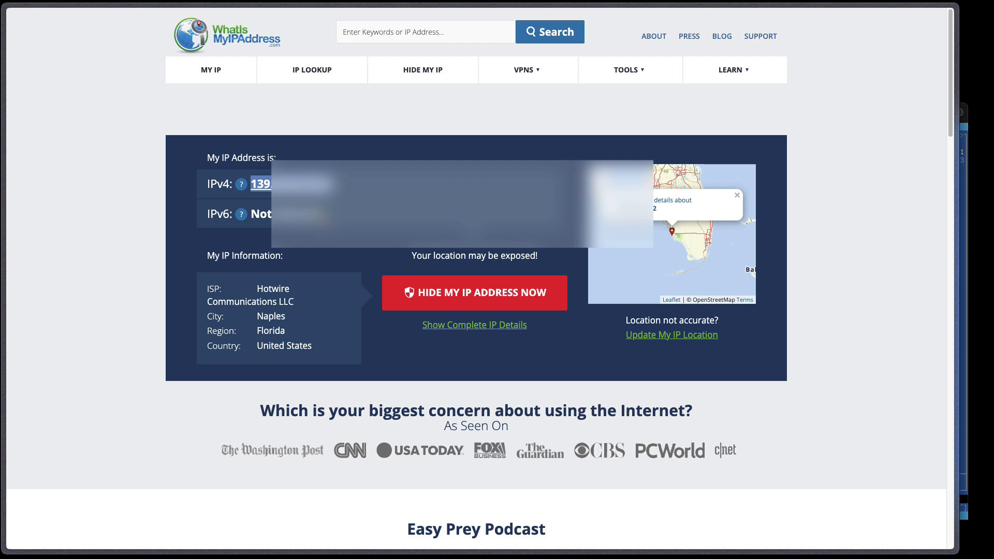
key(ctrl+Tab)
text(139.68.225.242)
click(405, 227)
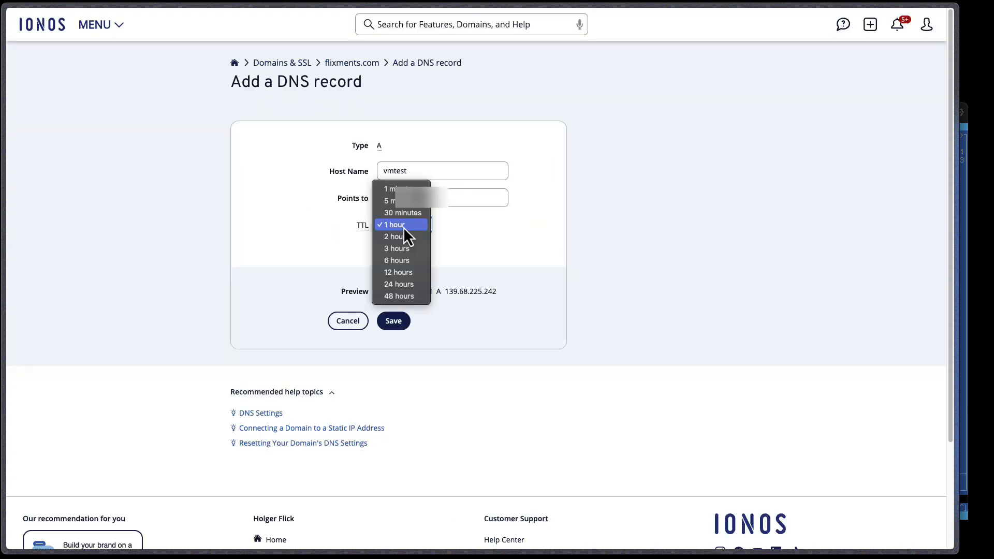
- Set the vmtest A record's TTL to 30 minutes and save, accepting disabled webhosting records
click(403, 213)
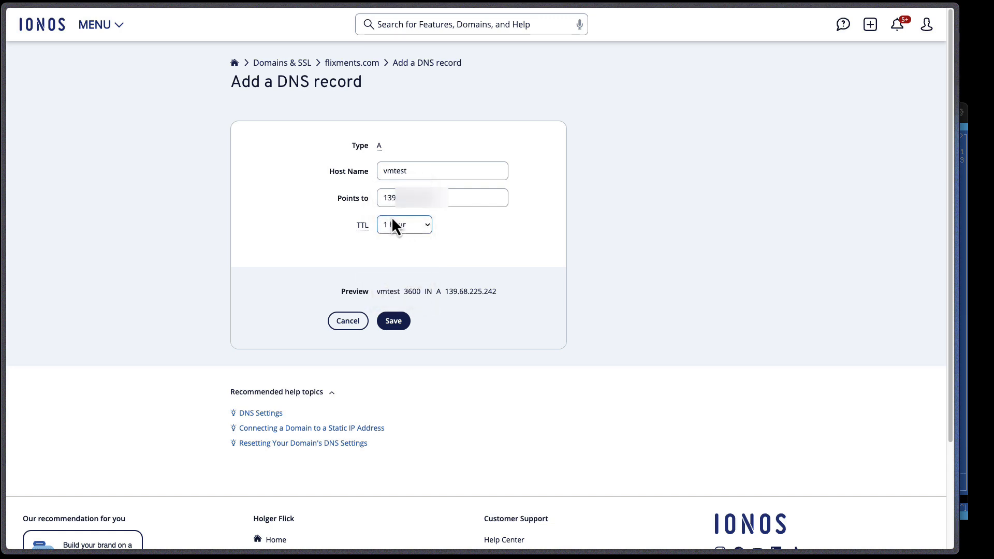
click(404, 322)
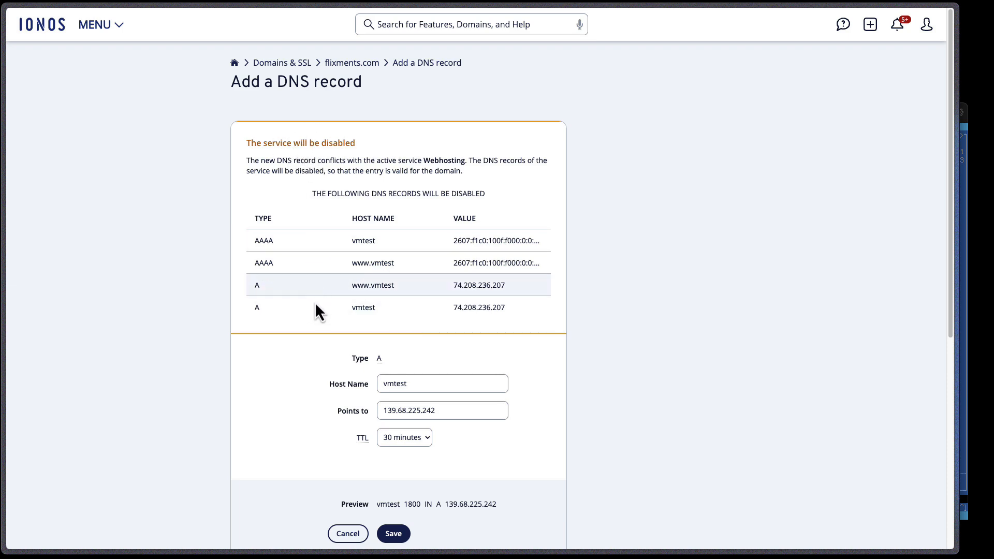
click(402, 535)
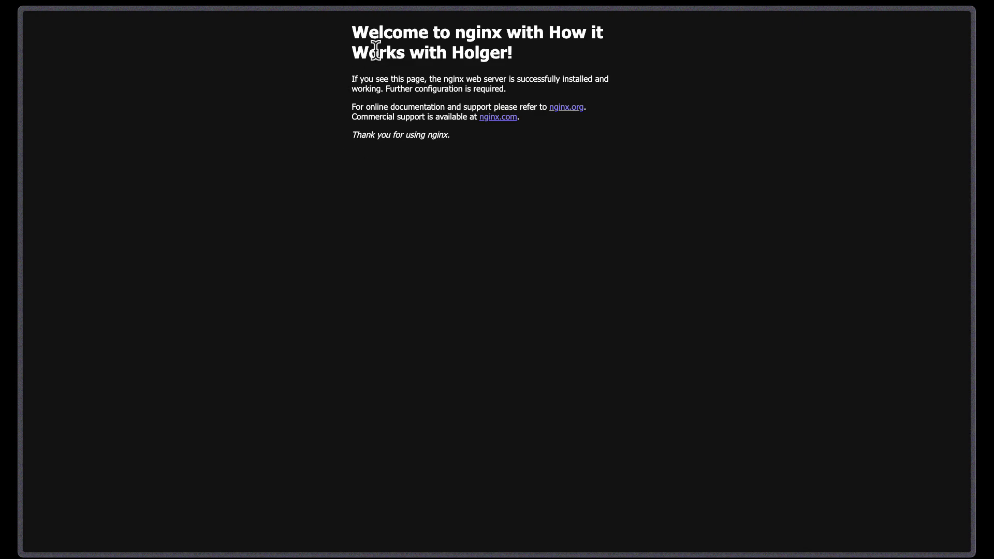
- Check the nginx page address at 192.168.0.238, then open a split pane with a new tab
key(super+l)
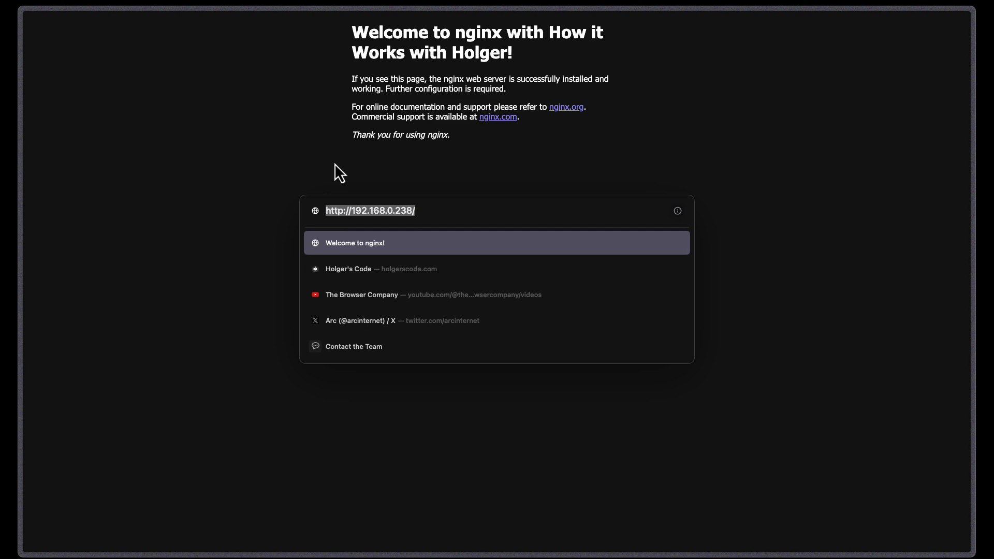
key(Escape)
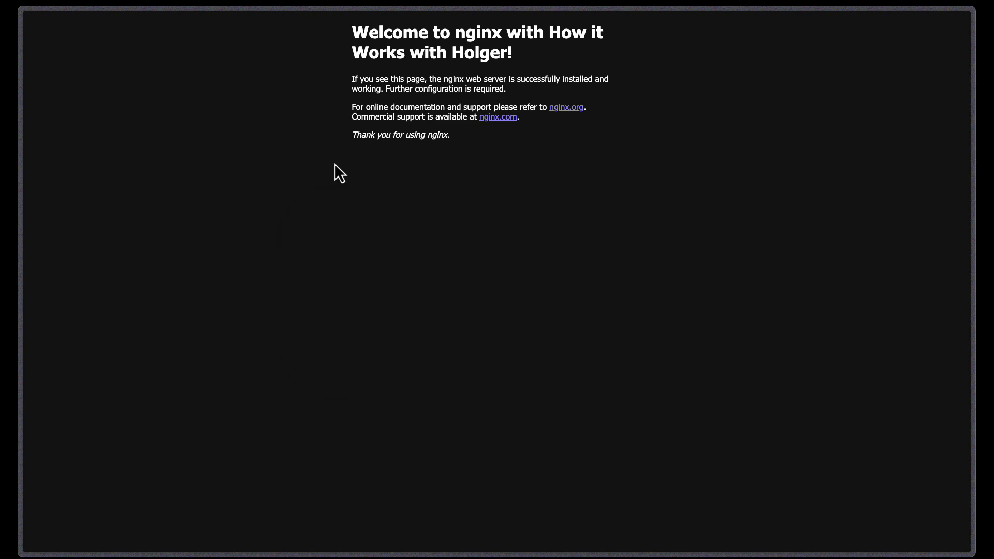
key(ctrl+shift+=)
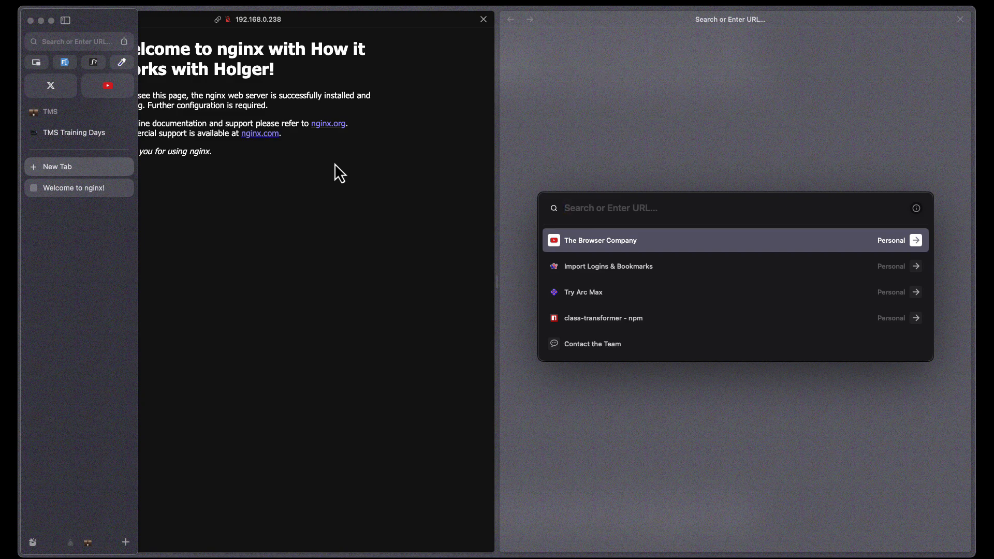
- Load the router admin at 192.168.0.1 and show Network Center's port forwarding rules maximized
text(192.168.0.1)
key(Return)
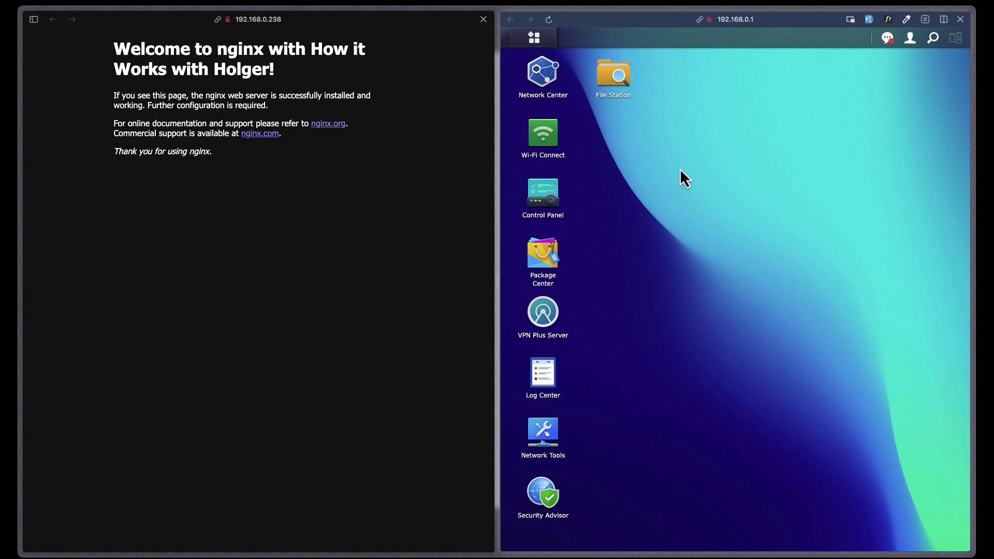
click(543, 75)
click(942, 81)
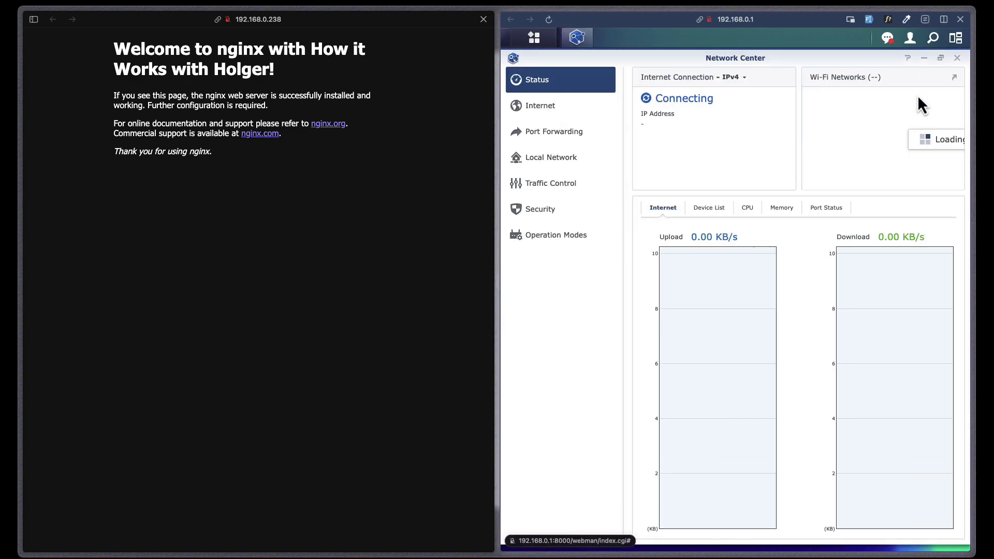
click(561, 135)
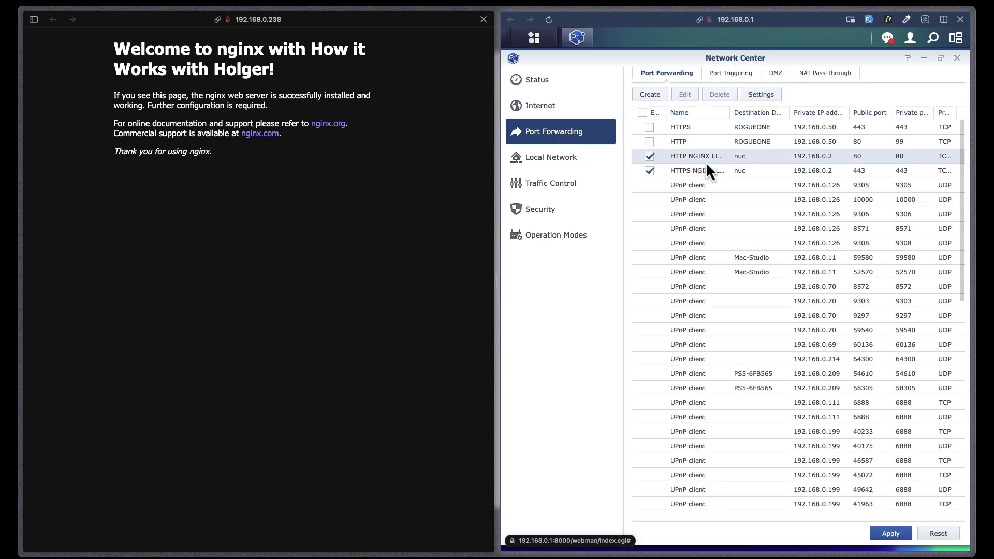
- Untick the old HTTP NGINX forwarding rule
click(706, 172)
click(707, 160)
click(706, 180)
click(708, 162)
click(708, 171)
click(709, 160)
click(708, 175)
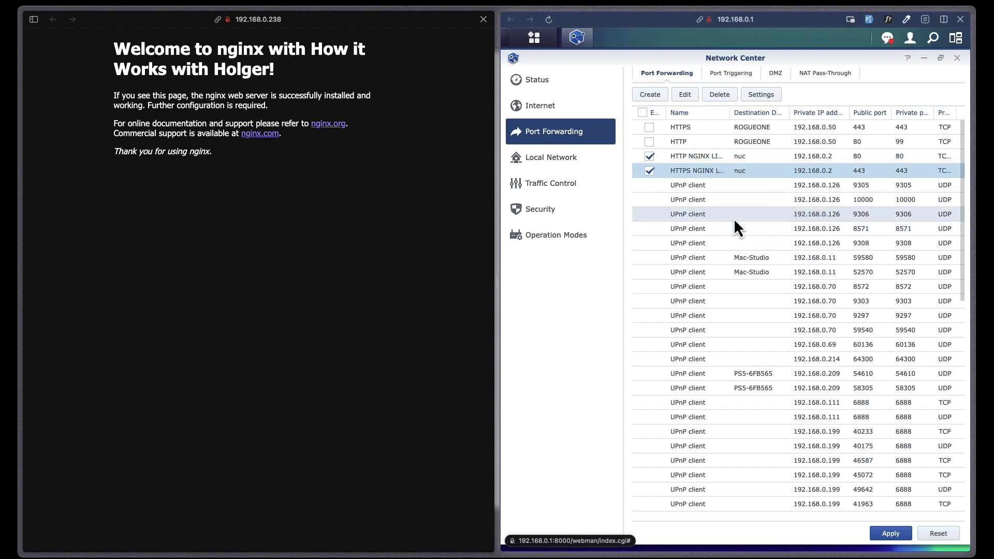
click(649, 156)
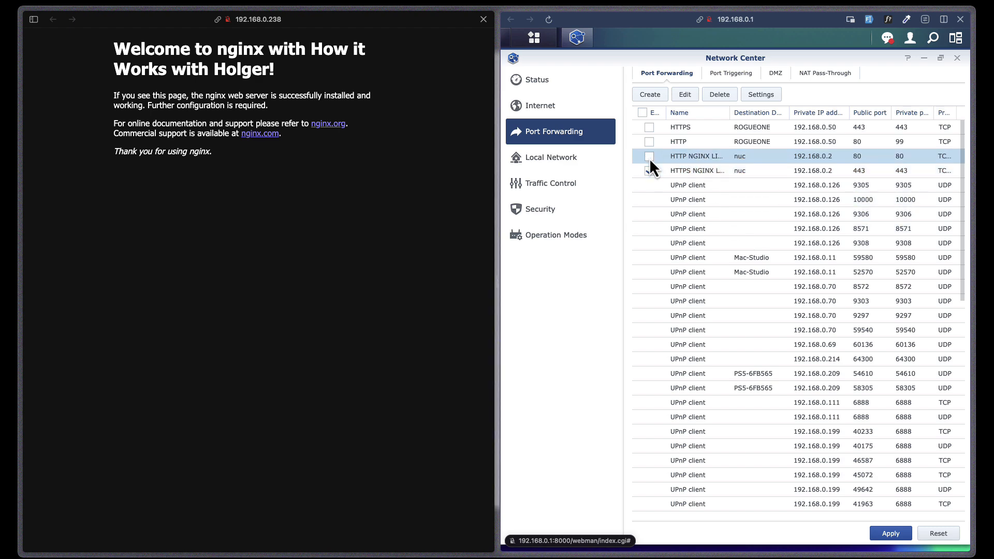
- Disable the HTTPS NGINX rule, apply, and add Rule 1 forwarding port 80 to 192.168.0.238
click(648, 170)
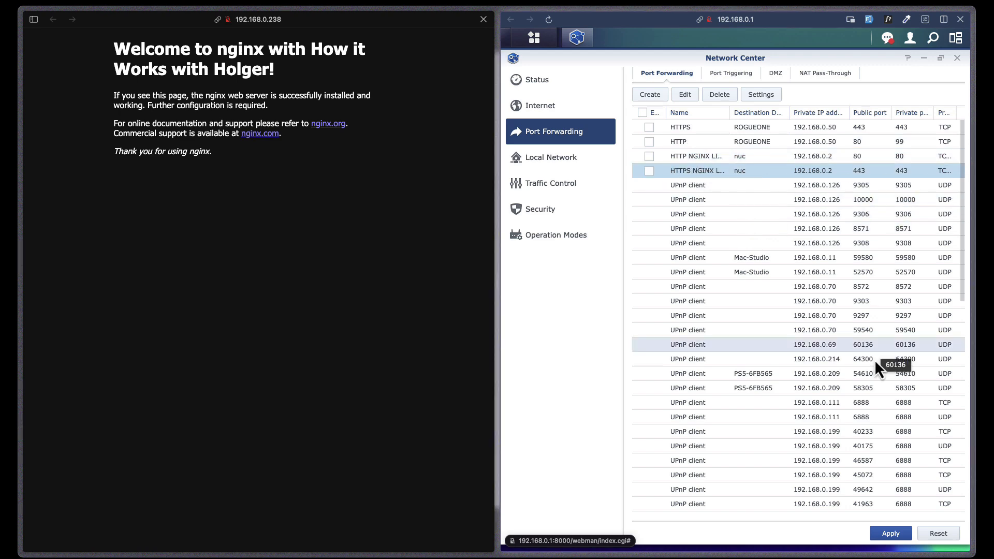
click(900, 538)
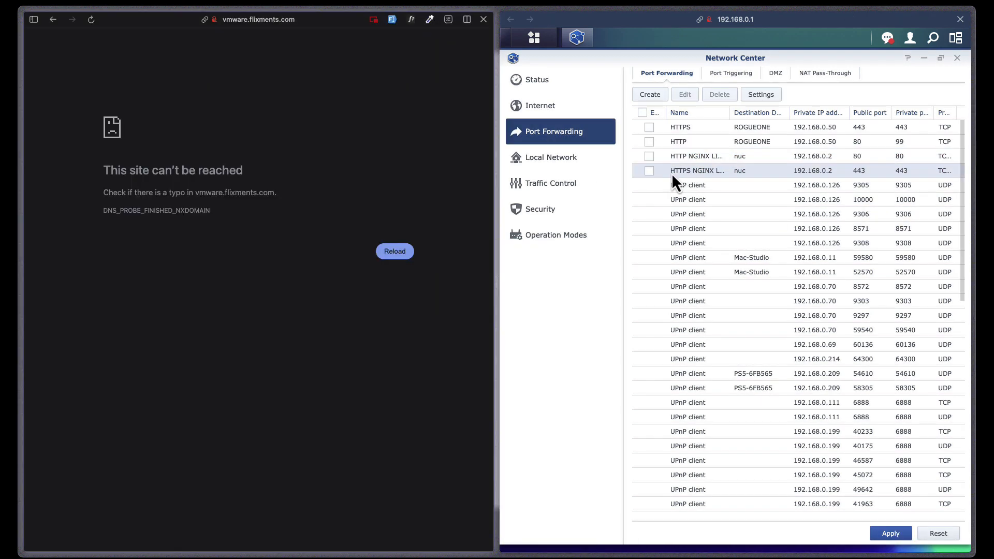
click(654, 94)
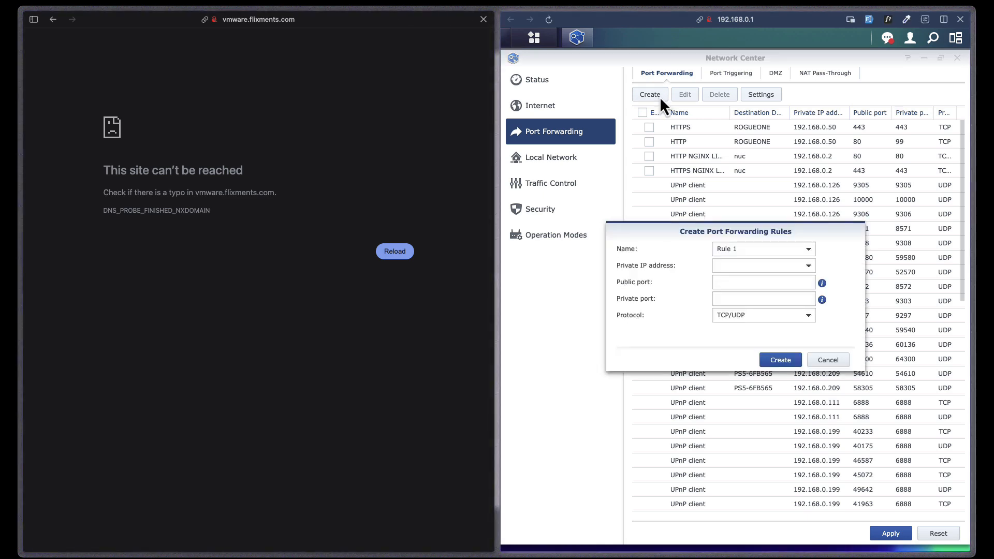
click(735, 266)
text(192)
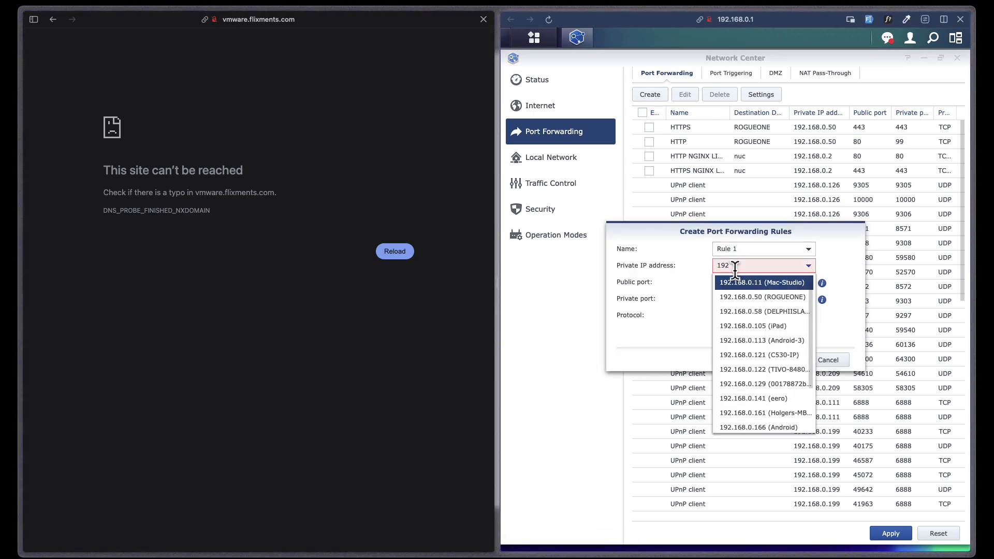
key(Down)
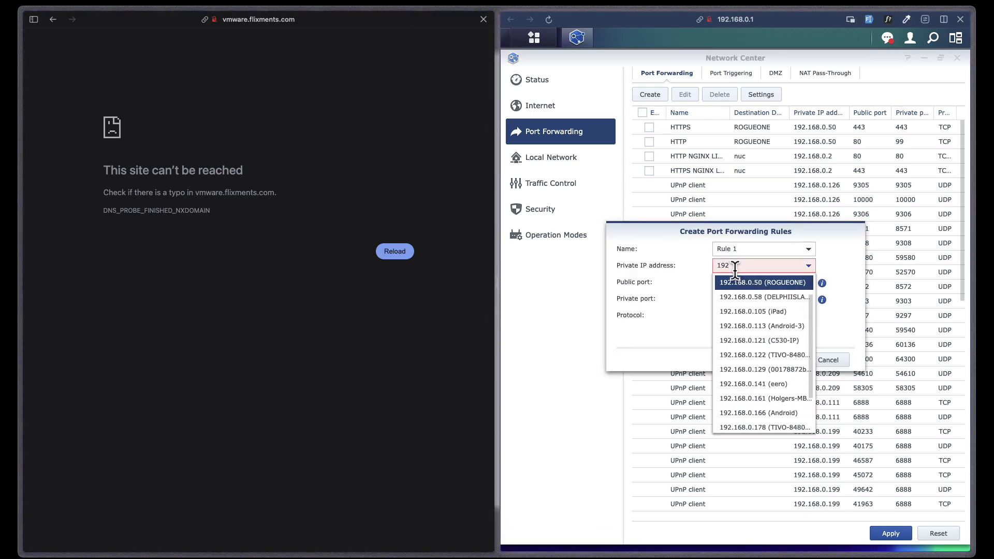
key(Down)
key(Down)
key(Down)
key(Down)
key(Down)
key(Down)
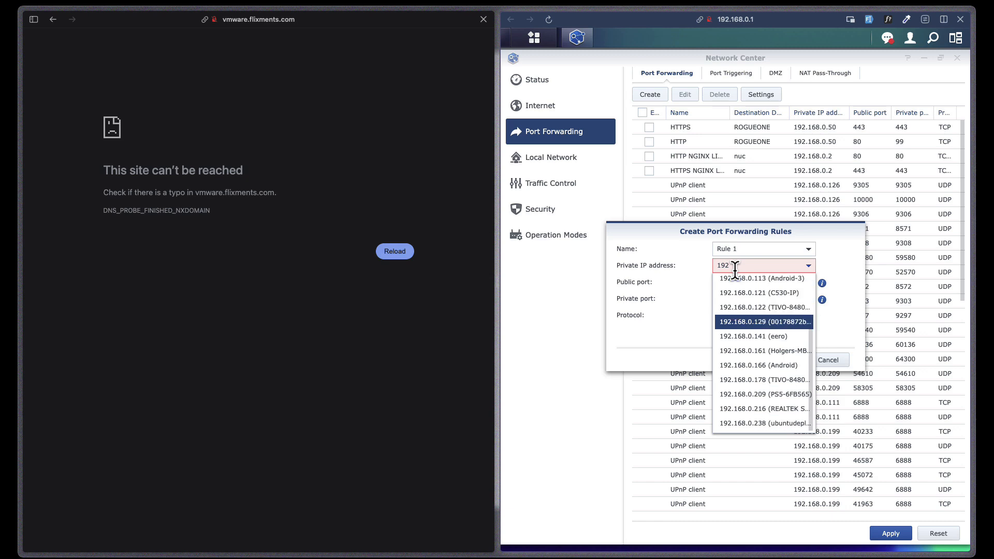
click(736, 427)
click(738, 288)
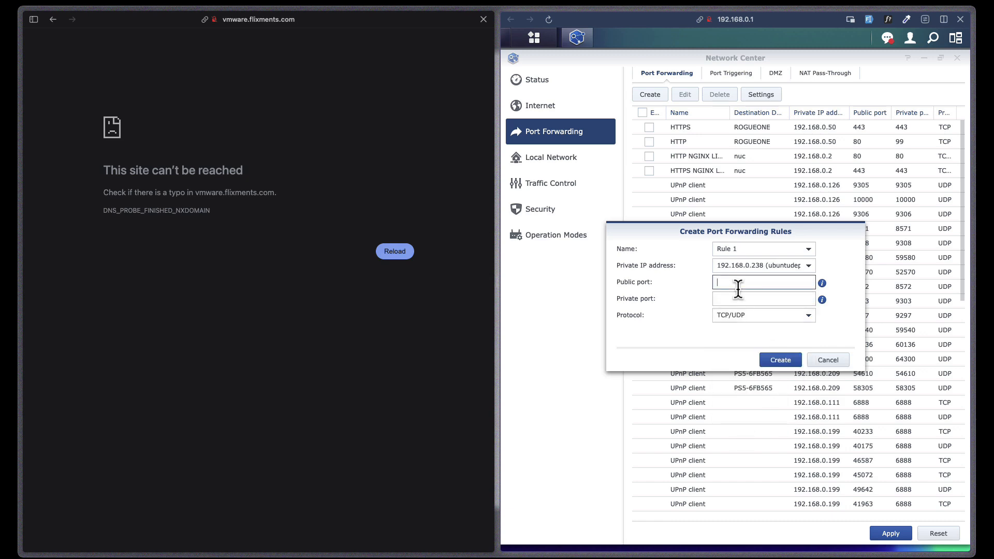
text(80)
key(Tab)
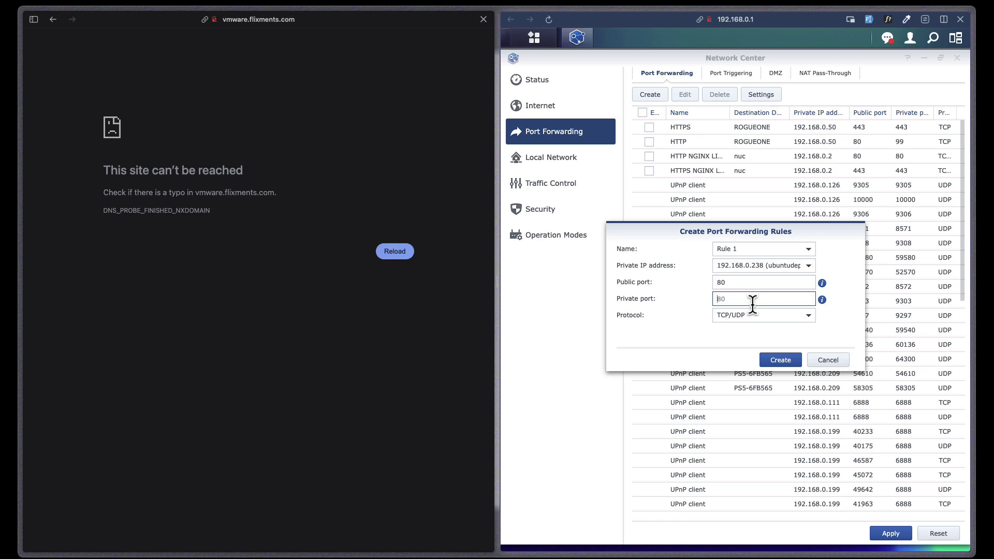
text(80)
click(733, 283)
click(738, 298)
click(776, 361)
- Add Rule 2 forwarding port 443 to 192.168.0.238 and apply the rules
click(656, 97)
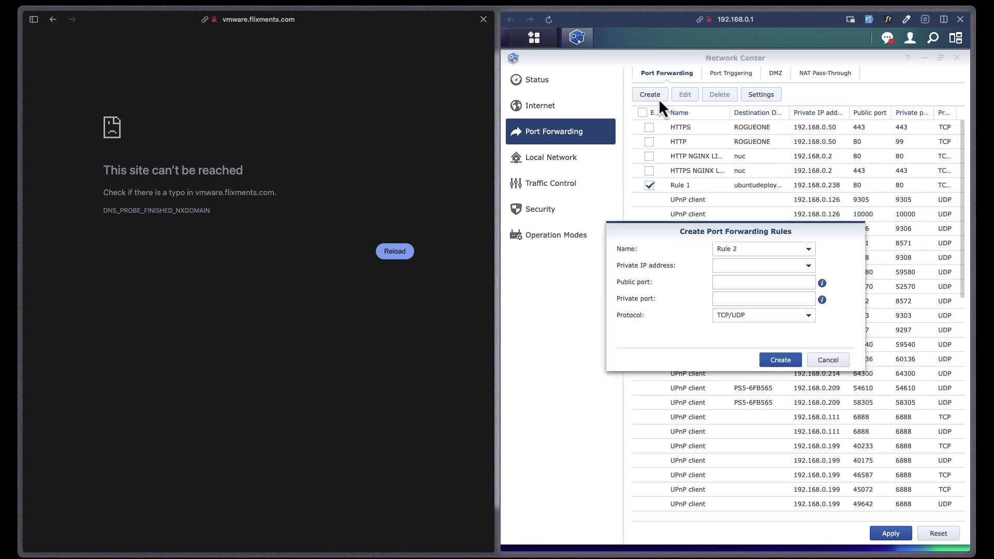
click(808, 267)
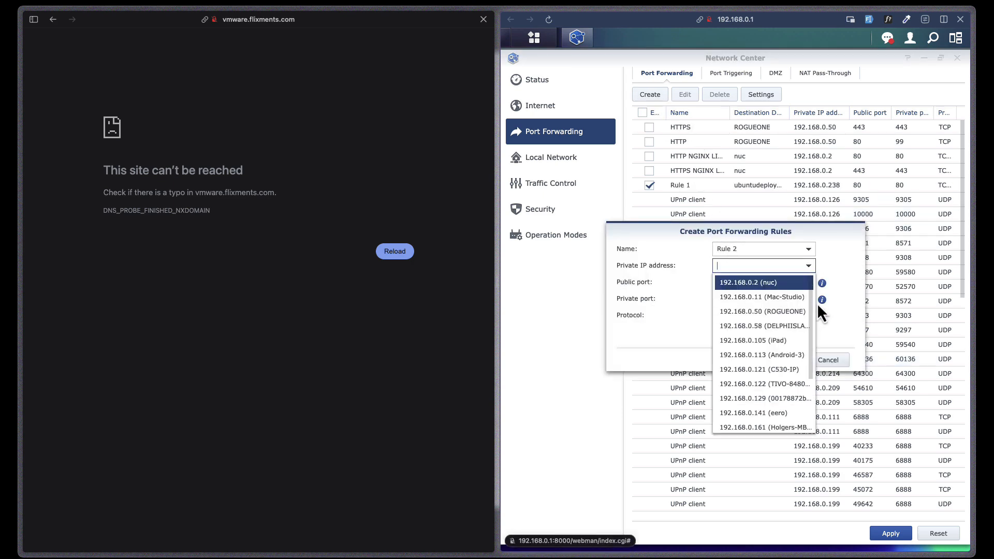
scroll(761, 362, down, 3)
click(778, 422)
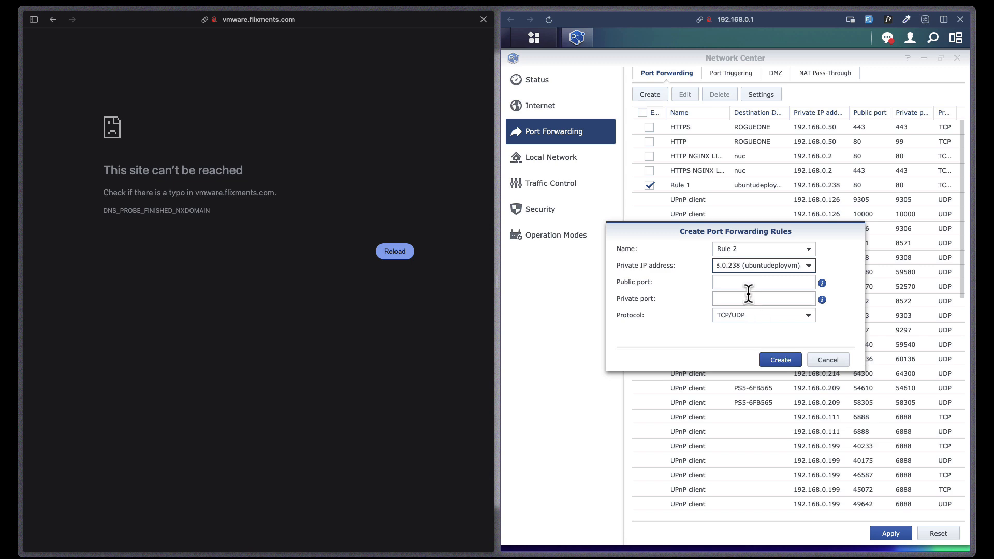
click(747, 284)
text(112)
key(BackSpace)
key(BackSpace)
key(BackSpace)
text(443)
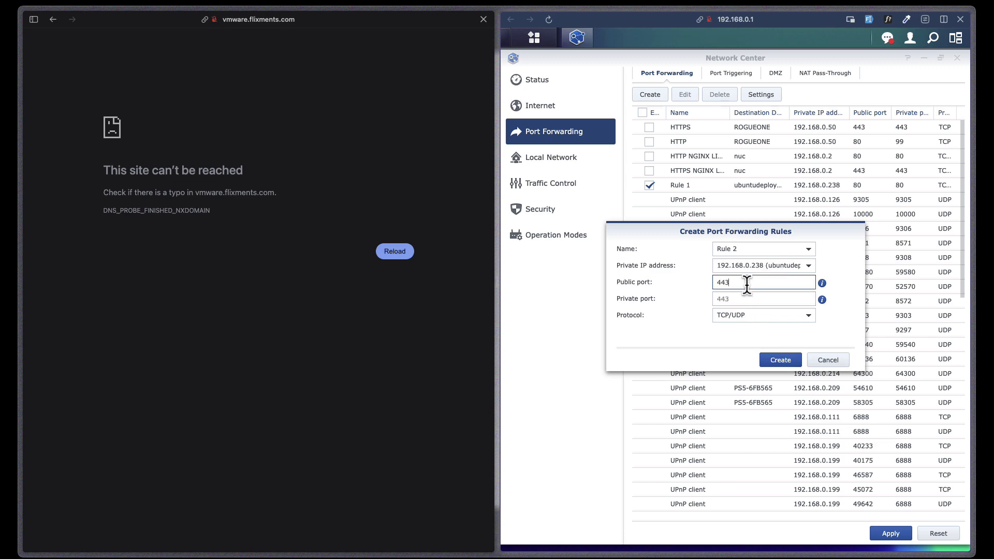
key(Tab)
text(443)
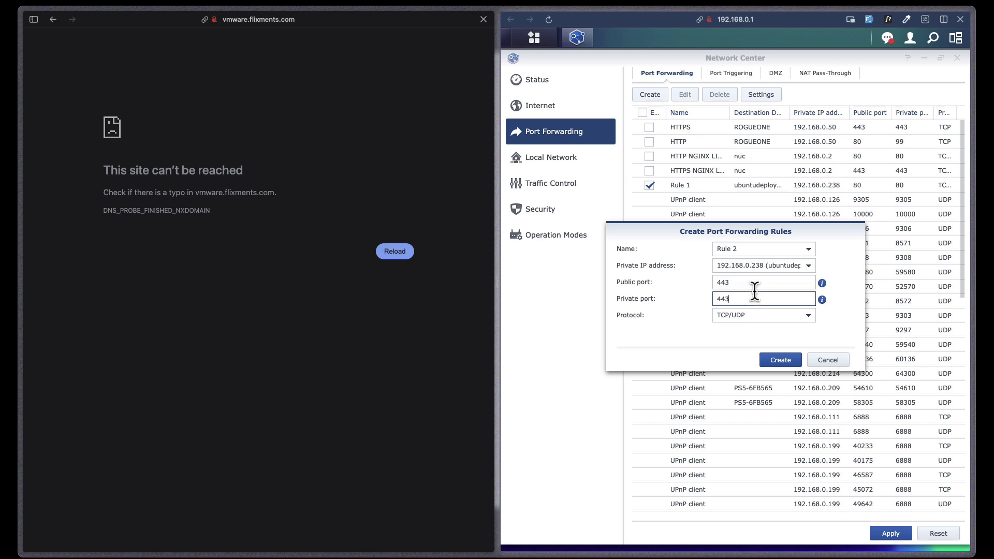
click(780, 360)
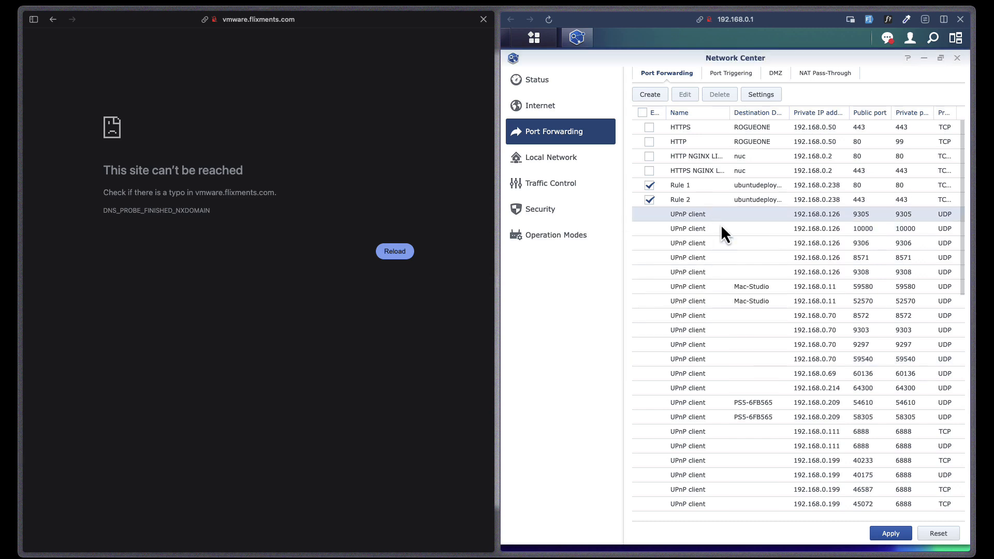
click(890, 534)
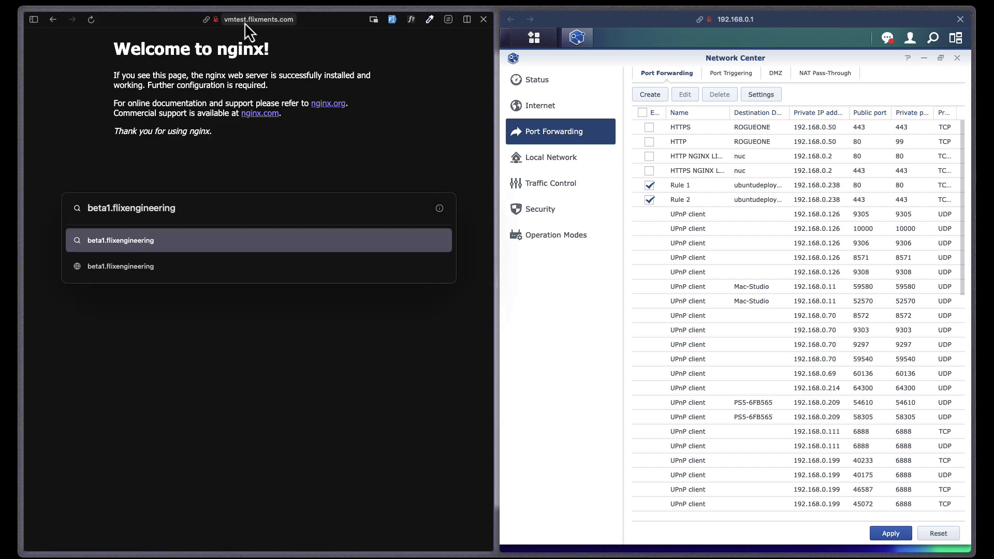
- Load beta1.flixengineering.com, then beta2.flixengineering.com, and move the Ubuntu VM window aside
text(.com)
key(Return)
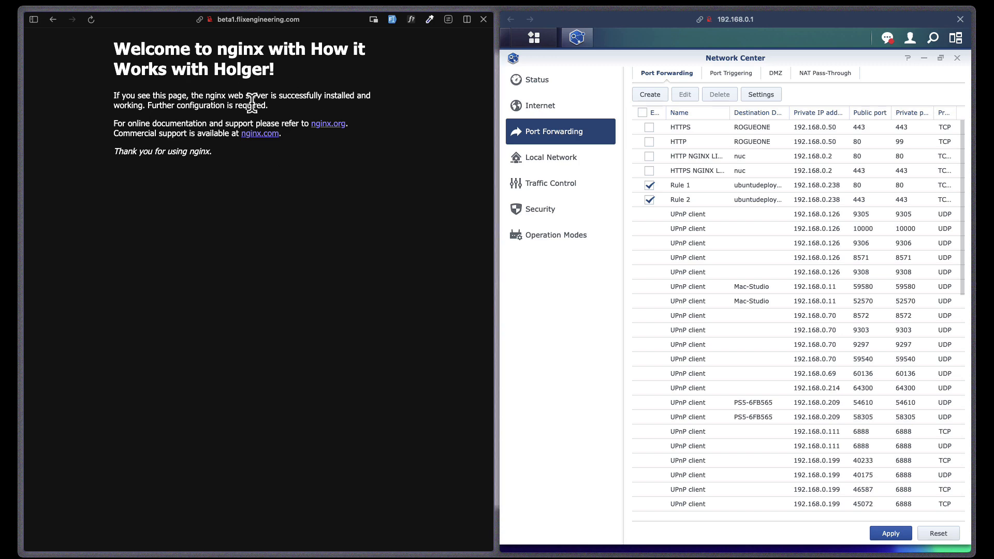
click(241, 20)
click(136, 209)
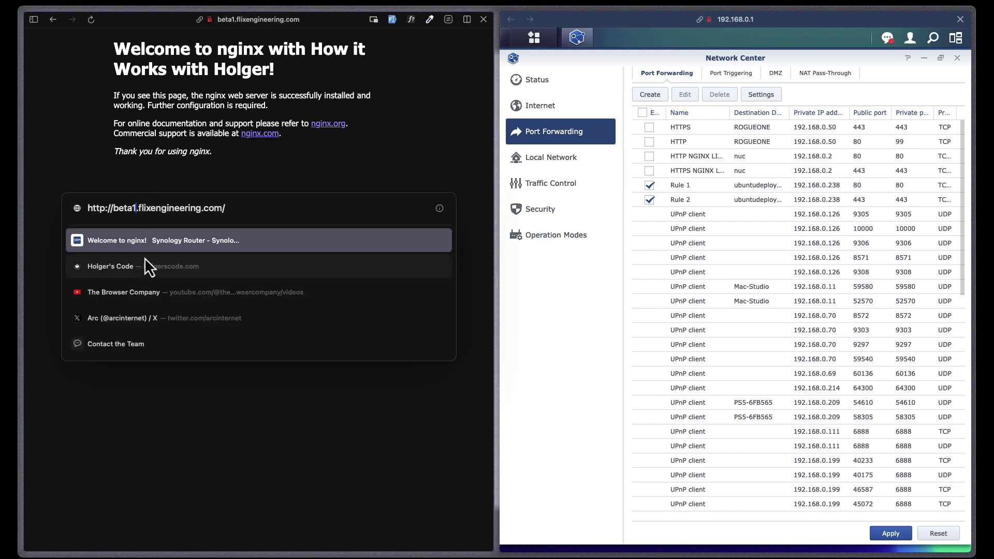
key(BackSpace)
text(2)
key(Return)
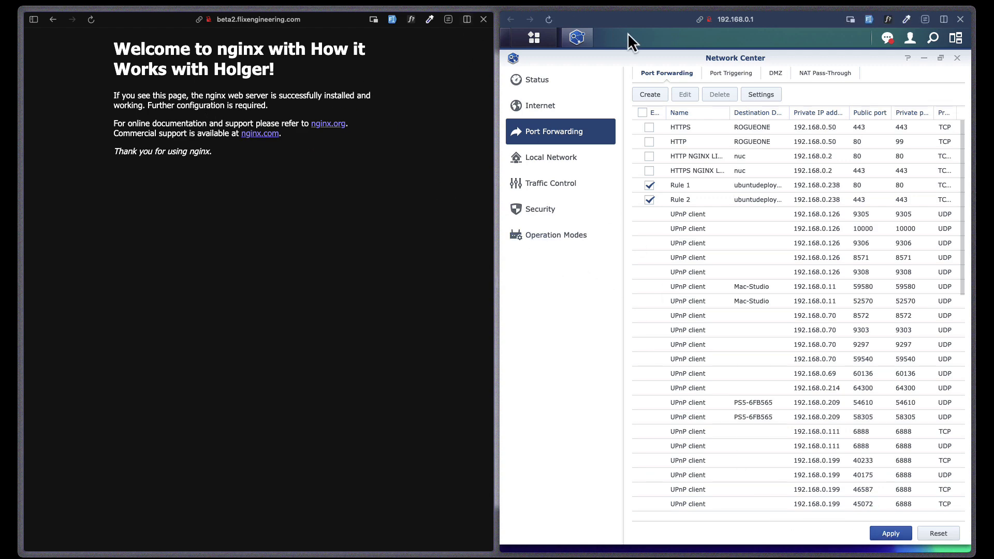
key(super+Tab)
drag(465, 84, 631, 119)
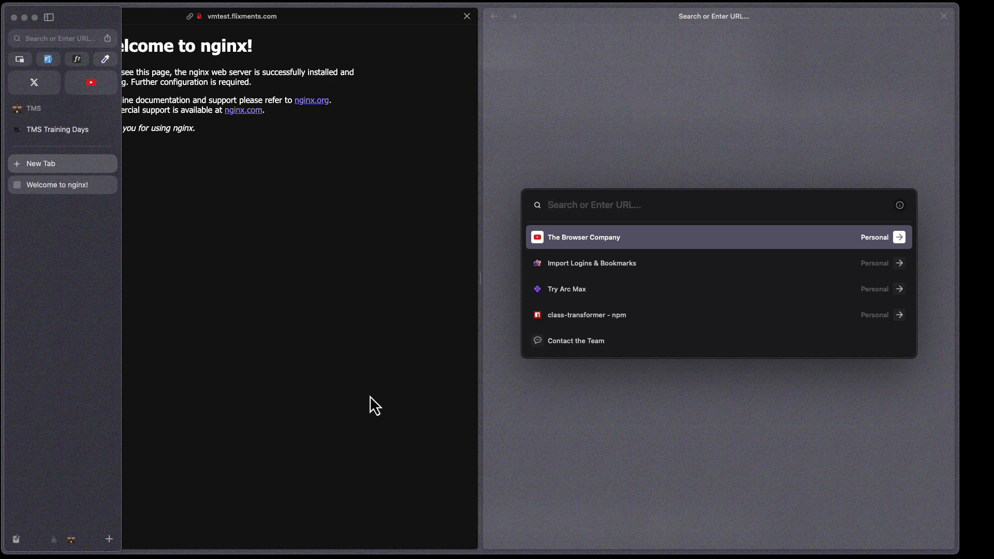
- Search for certbot and go to the certbot.eff.org homepage
text(certbot.eff.org/instructions?ws=nginx&os=ubuntufocal)
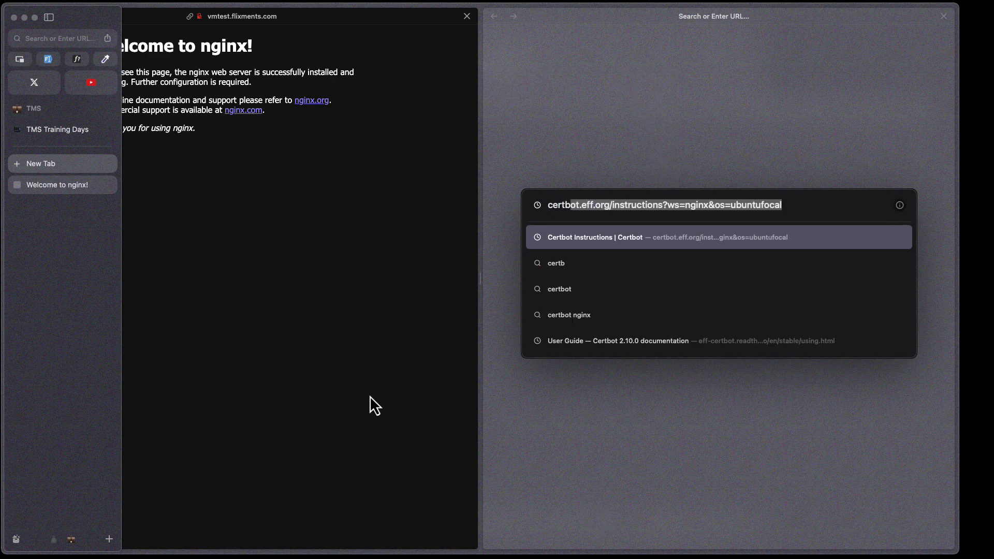
key(Return)
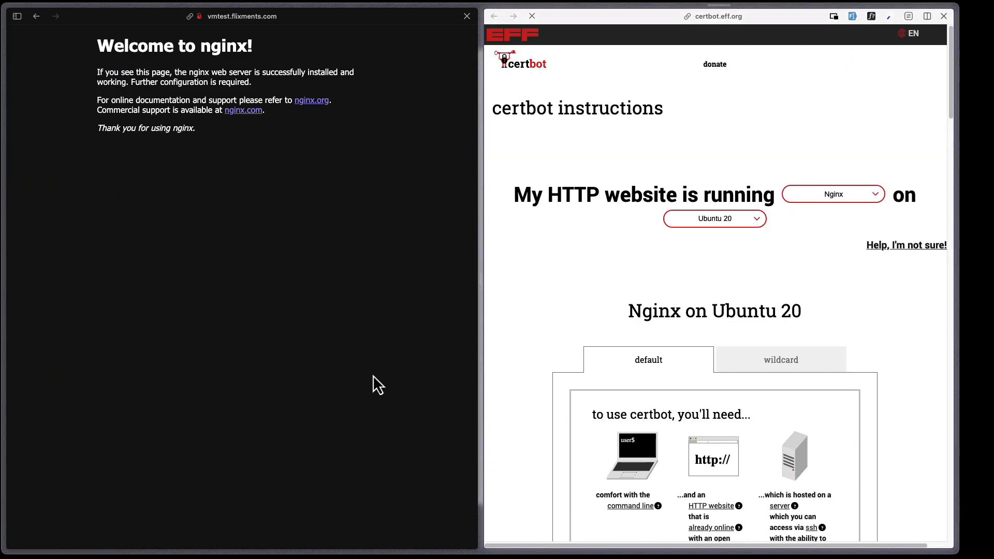
click(513, 58)
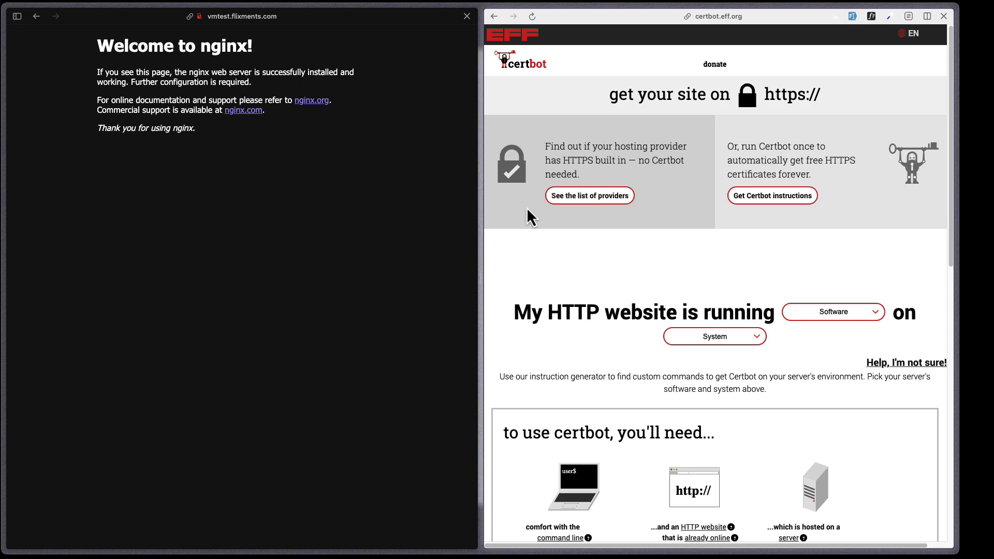
- Pick Nginx as the software and Ubuntu 20 as the system in the instruction generator
click(816, 318)
click(806, 338)
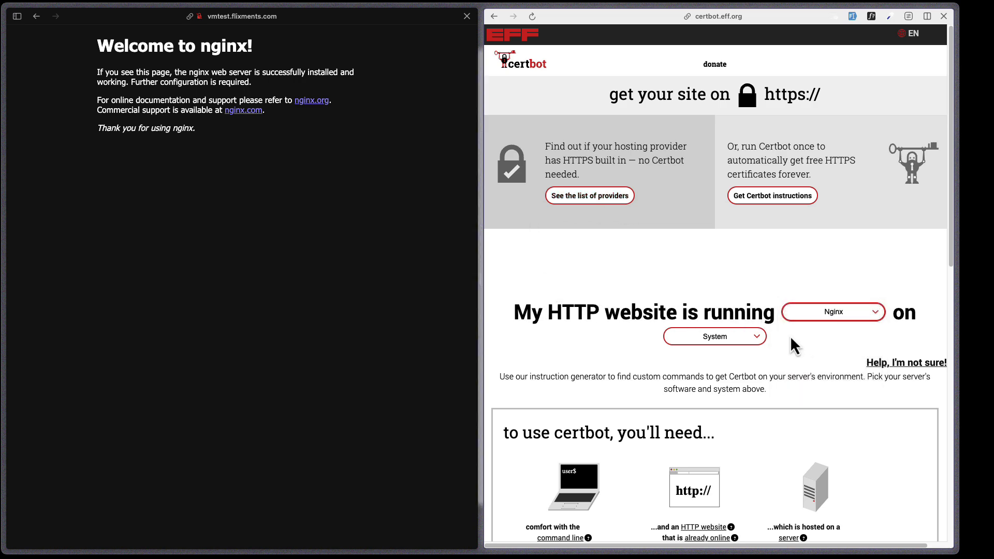
click(730, 336)
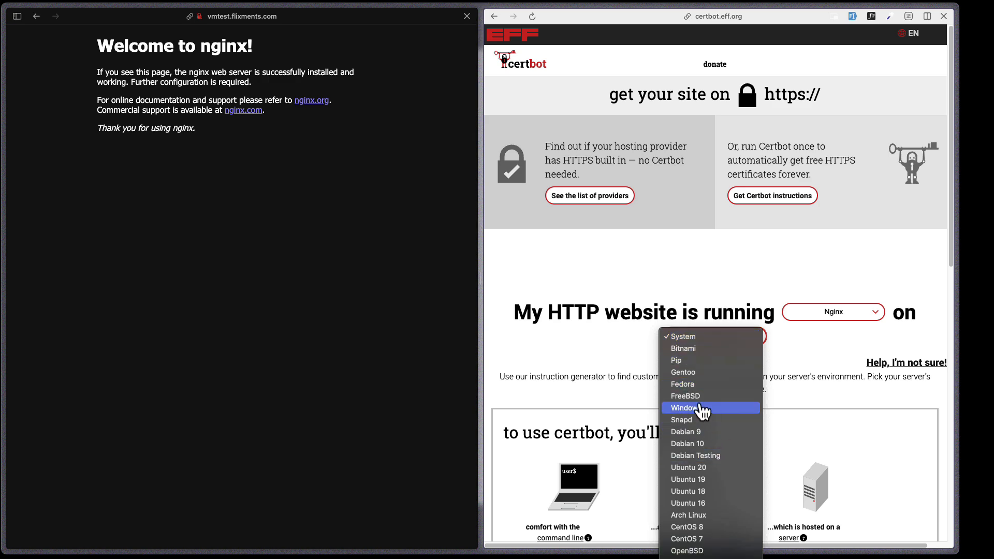
scroll(704, 410, down, 3)
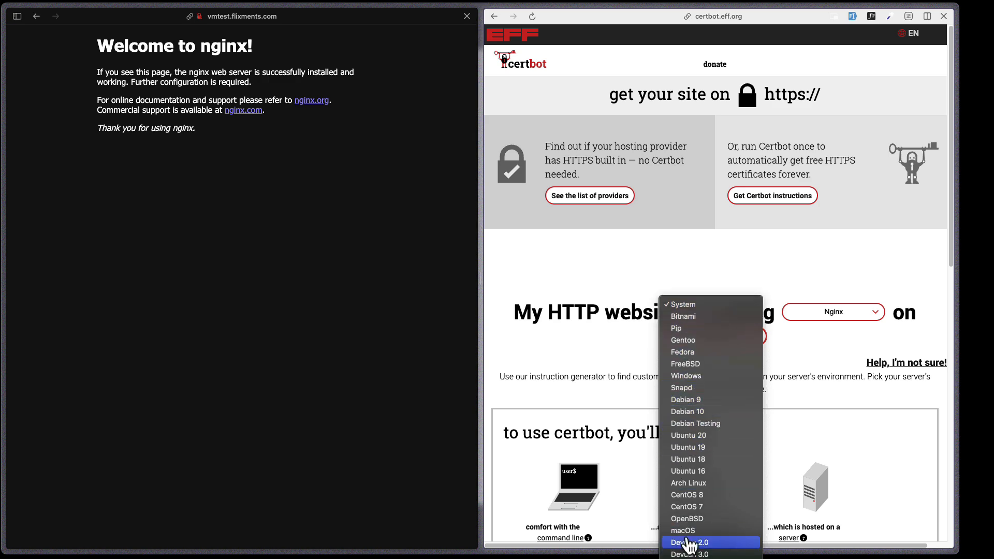
click(691, 435)
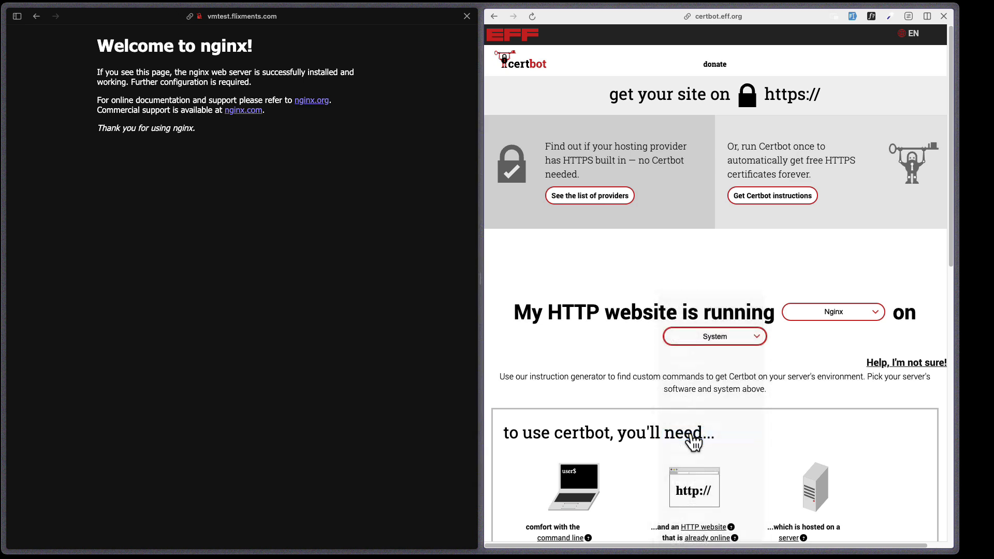
- Look at the wildcard certificate instructions, then switch back to the default instructions
scroll(629, 342, down, 3)
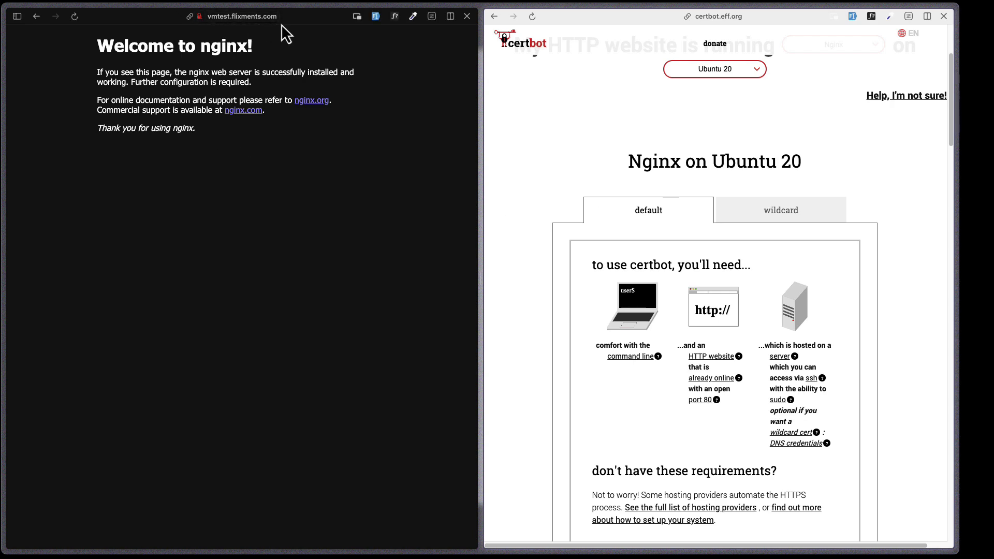
click(739, 217)
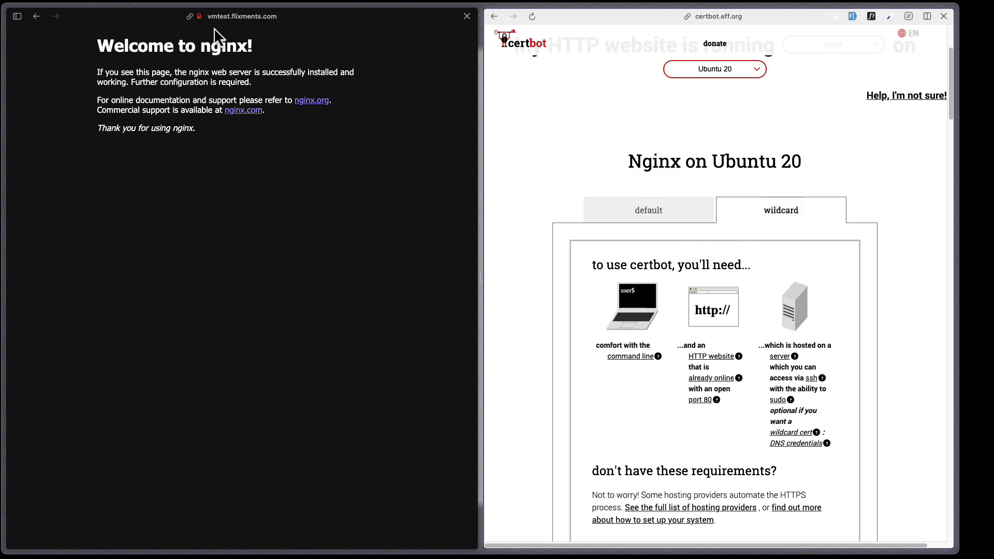
drag(225, 13, 213, 20)
click(239, 123)
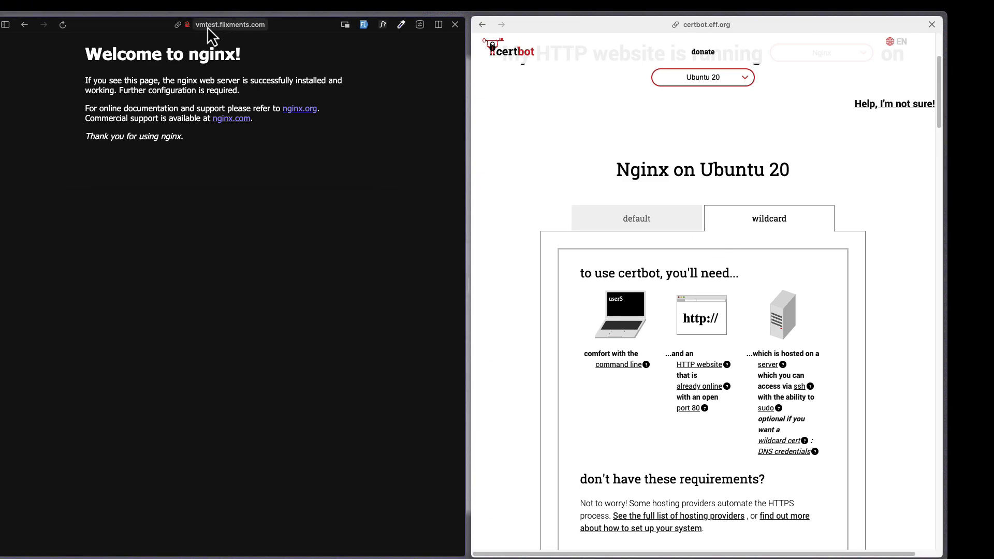
drag(286, 16, 298, 11)
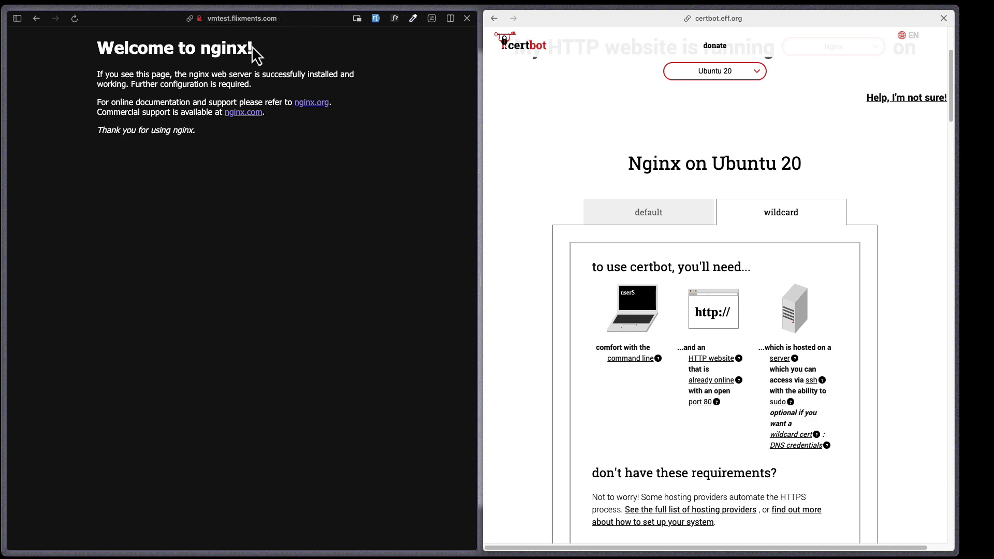
click(652, 214)
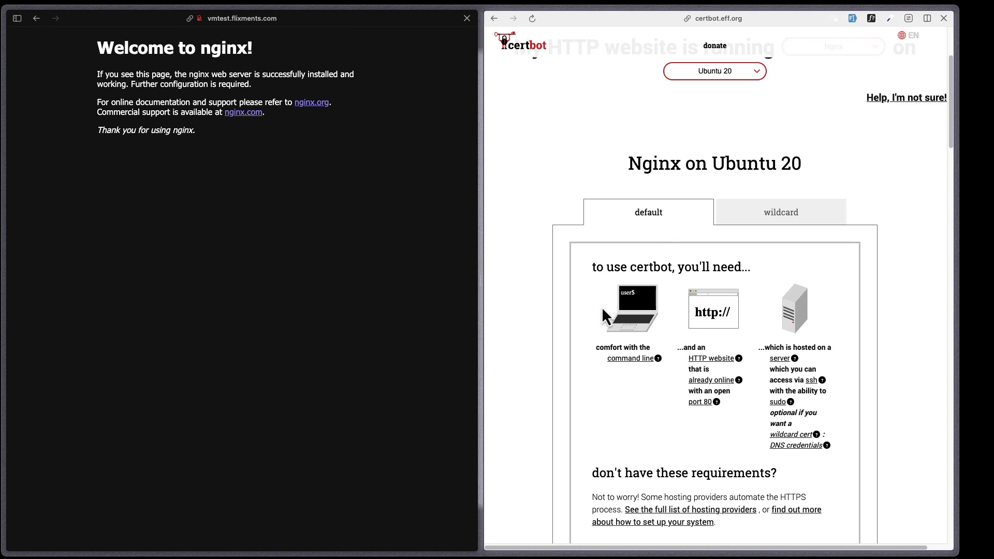
- Scroll the certbot instructions down to step 4, Install Certbot
scroll(602, 311, down, 1)
scroll(602, 311, down, 1)
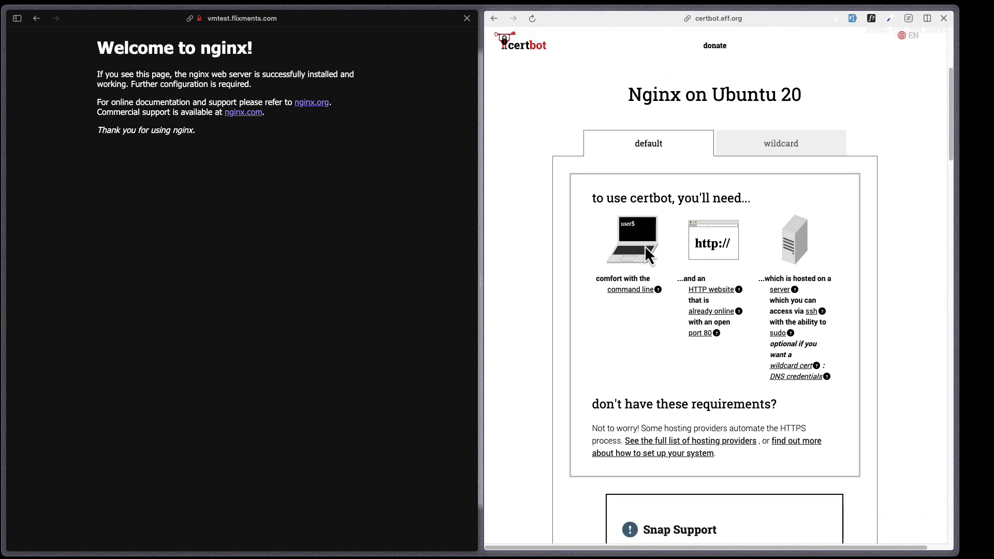
scroll(655, 336, down, 1)
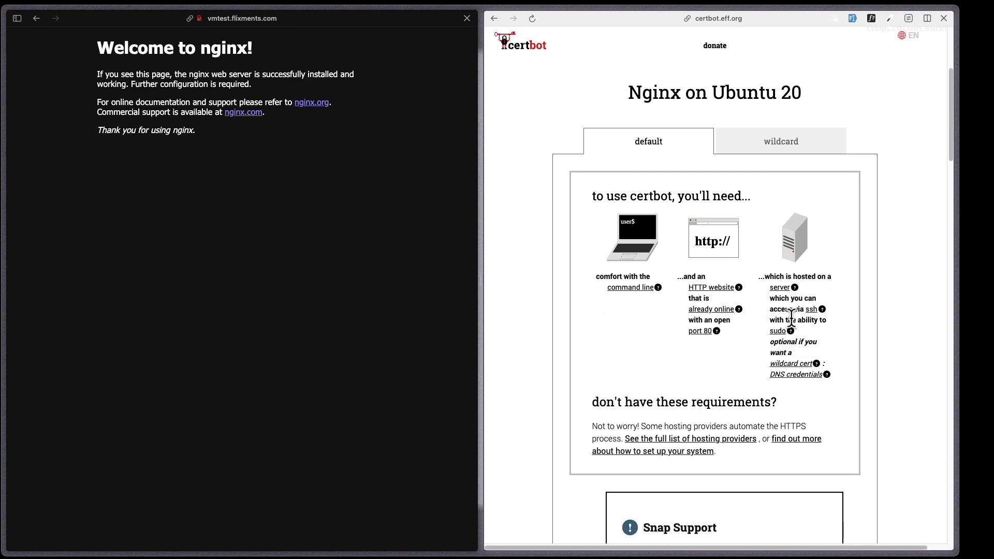
scroll(655, 355, down, 2)
scroll(640, 349, down, 8)
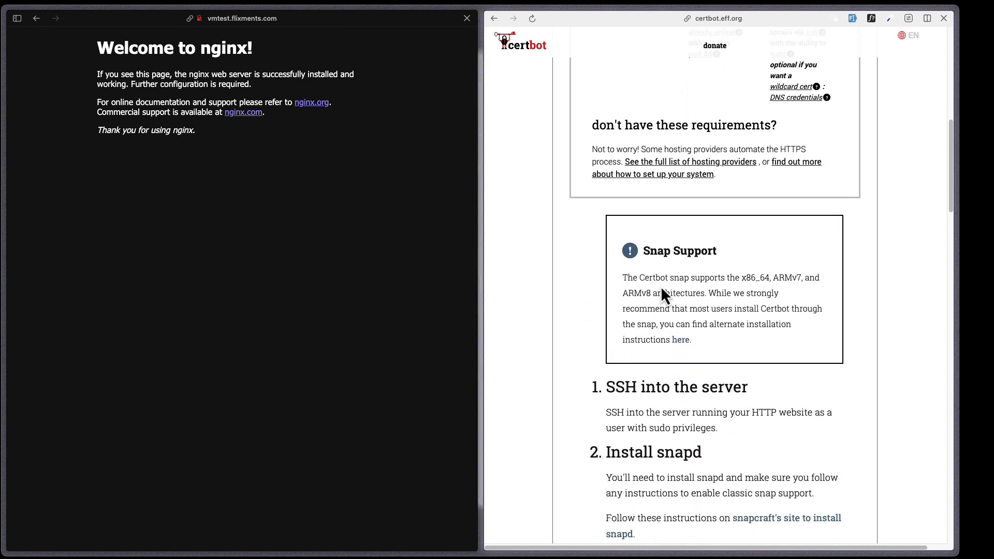
scroll(691, 272, down, 2)
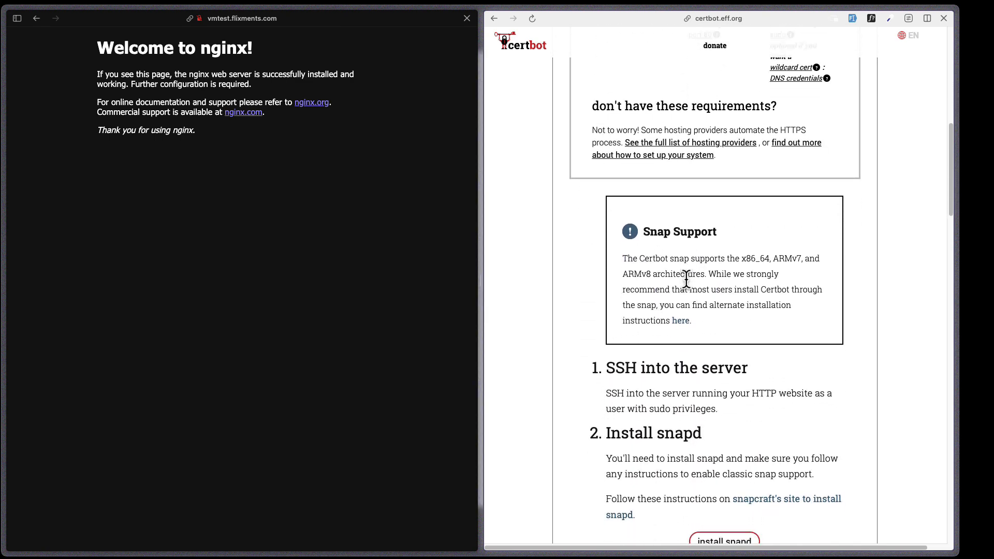
scroll(685, 280, down, 6)
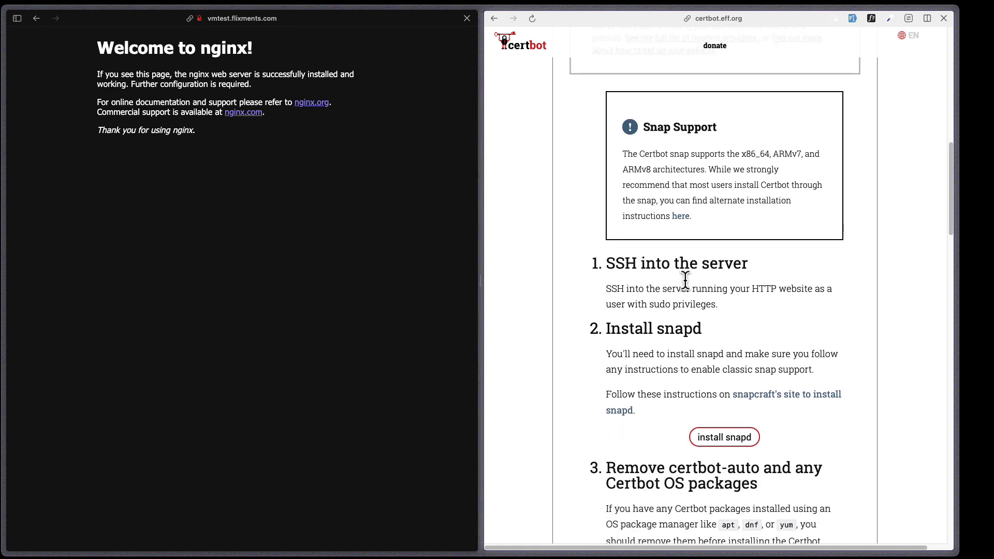
scroll(685, 280, down, 9)
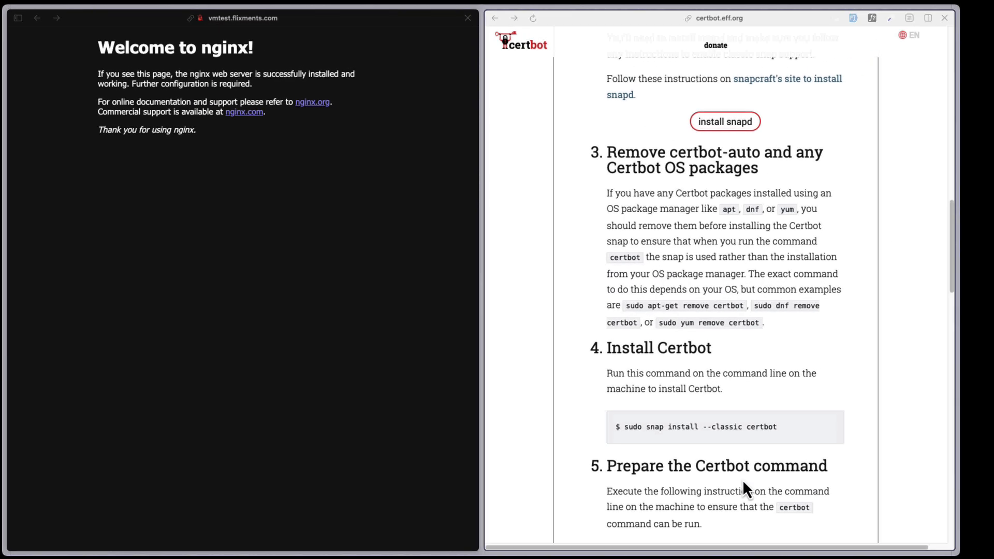
- In the Ubuntu VM terminal, run snap to confirm it is available
key(super+Tab)
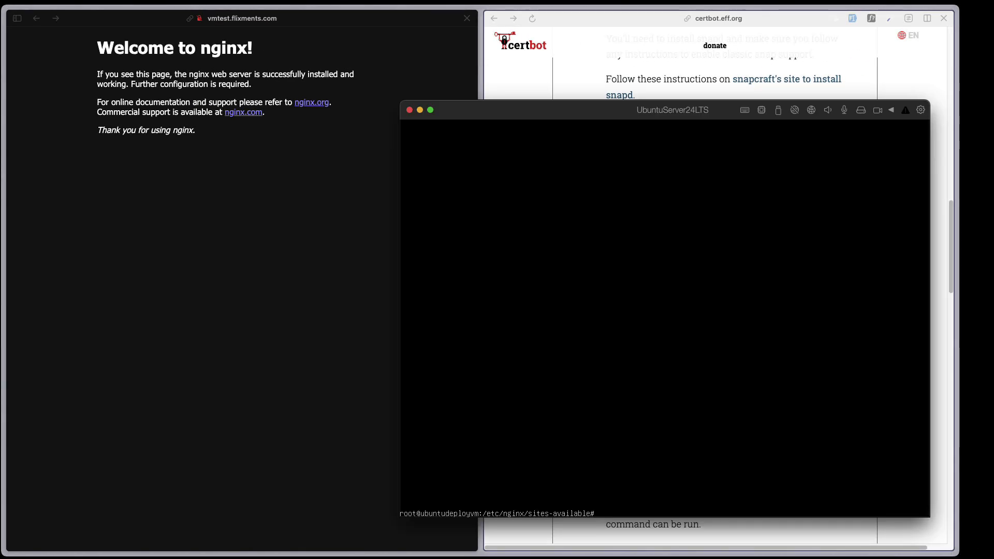
text(snap)
key(Return)
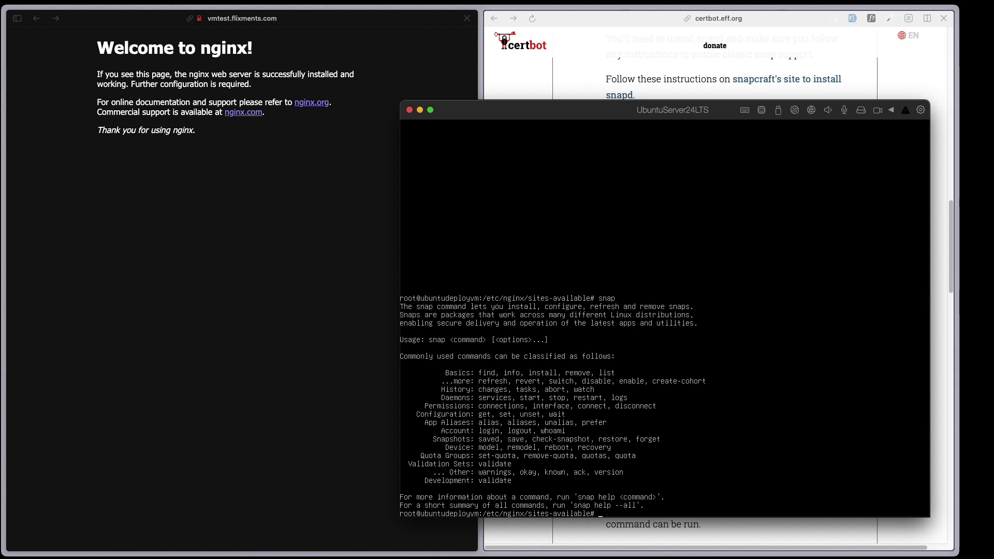
drag(582, 110, 232, 41)
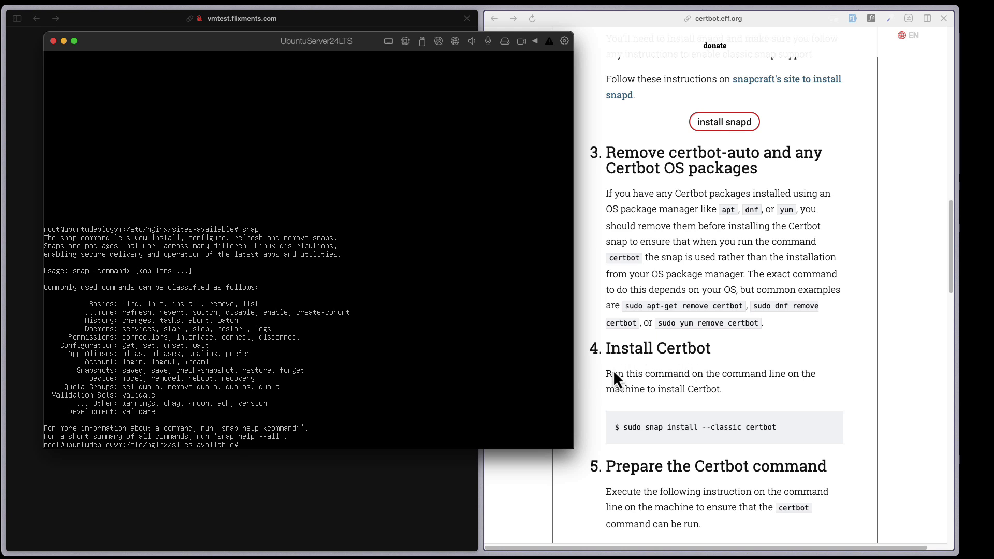
- Install Certbot with 'snap install --classic certbot', then clear the screen and type certbot
text(nst)
key(BackSpace)
key(BackSpace)
key(BackSpace)
key(BackSpace)
text(snap install --classic ce)
key(BackSpace)
text(ic certbot)
key(Return)
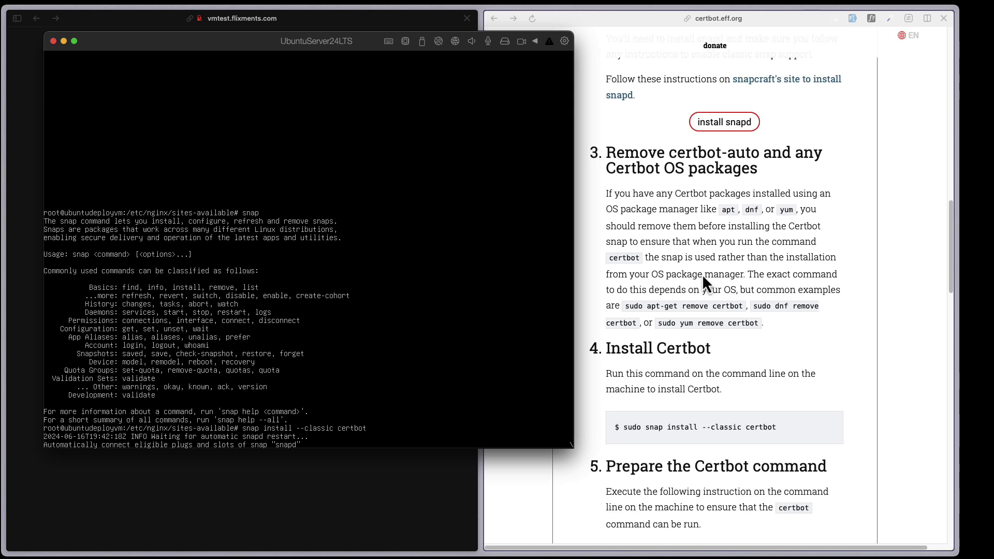
scroll(717, 305, down, 5)
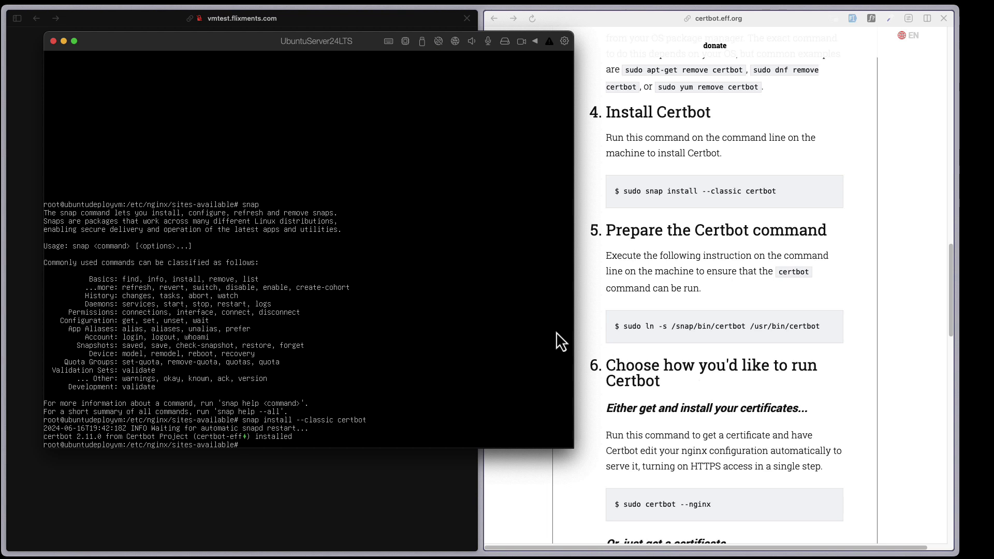
key(ctrl+l)
text(certbot)
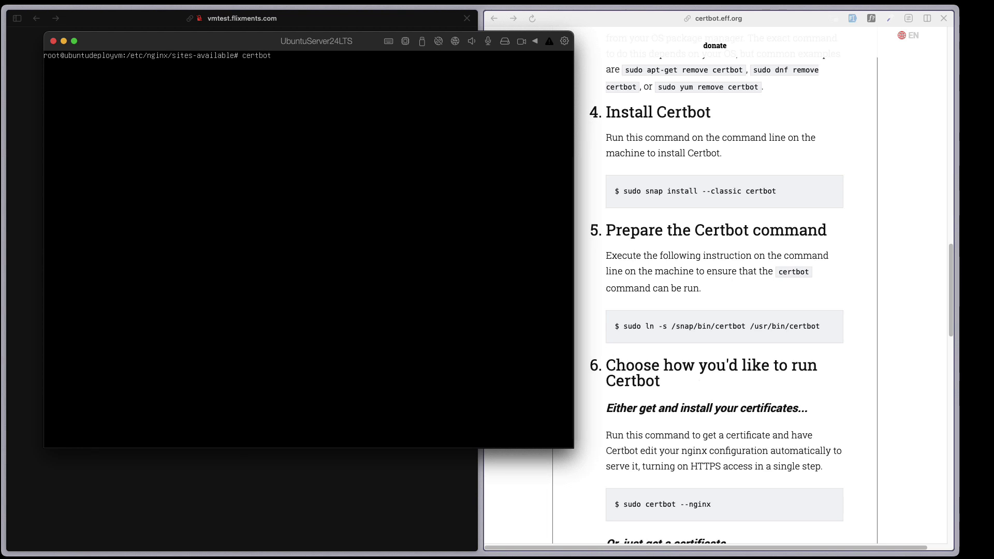
- Run certbot, give the contact e-mail address, accept the terms (Y) and decline EFF sharing (N)
key(Return)
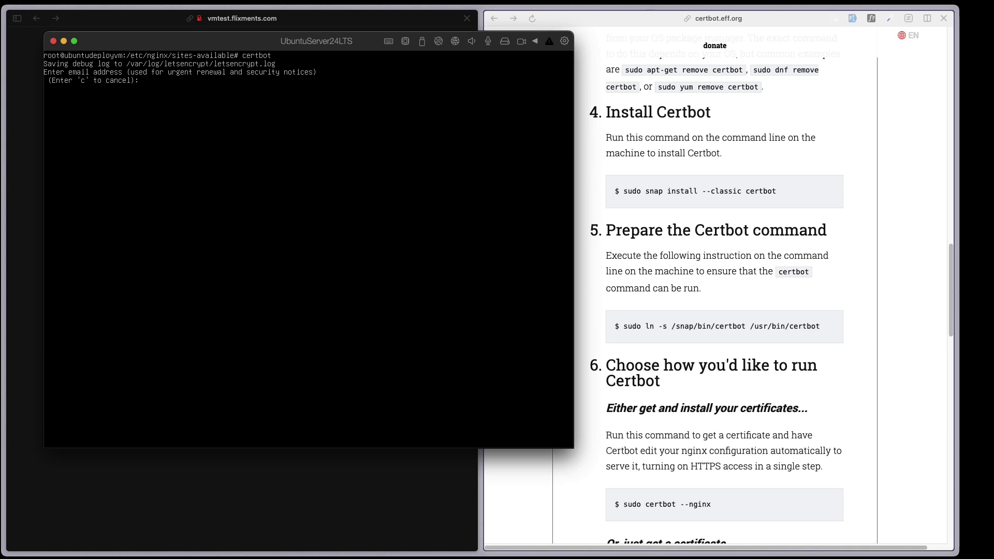
key(Return)
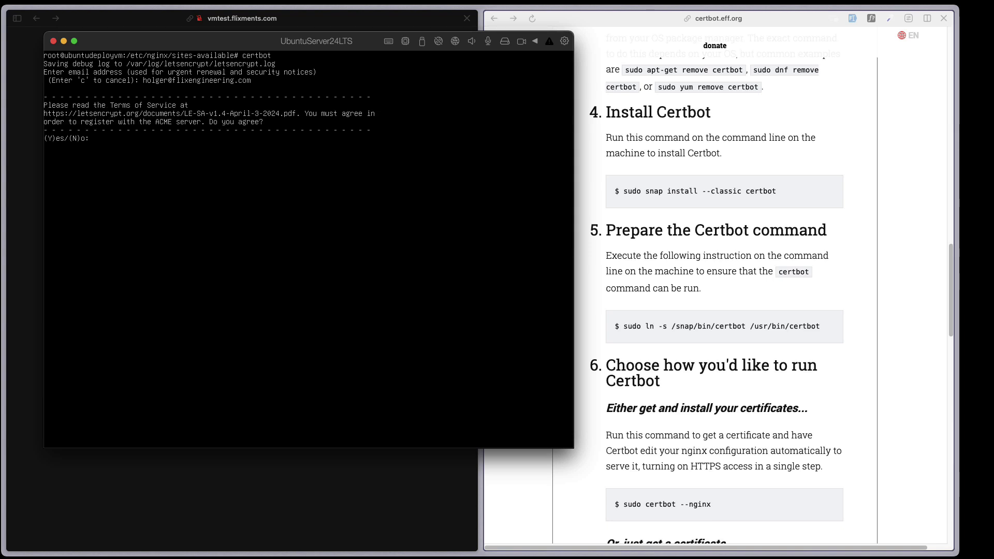
text(Y)
key(Return)
text(N)o: N)
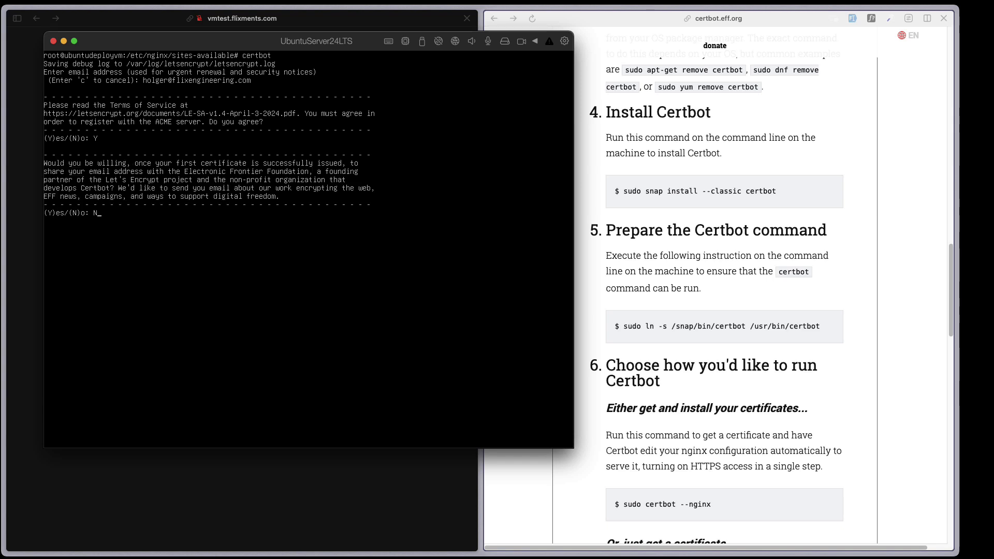
key(Return)
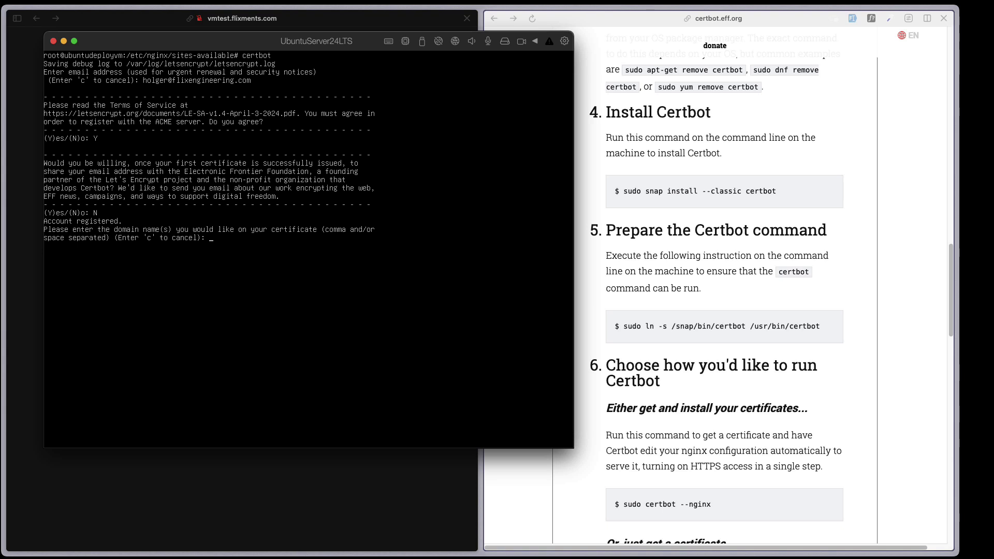
- Enter vmtest.flixments.com as the certificate domain
text(vmtest.flixments.com)
click(114, 26)
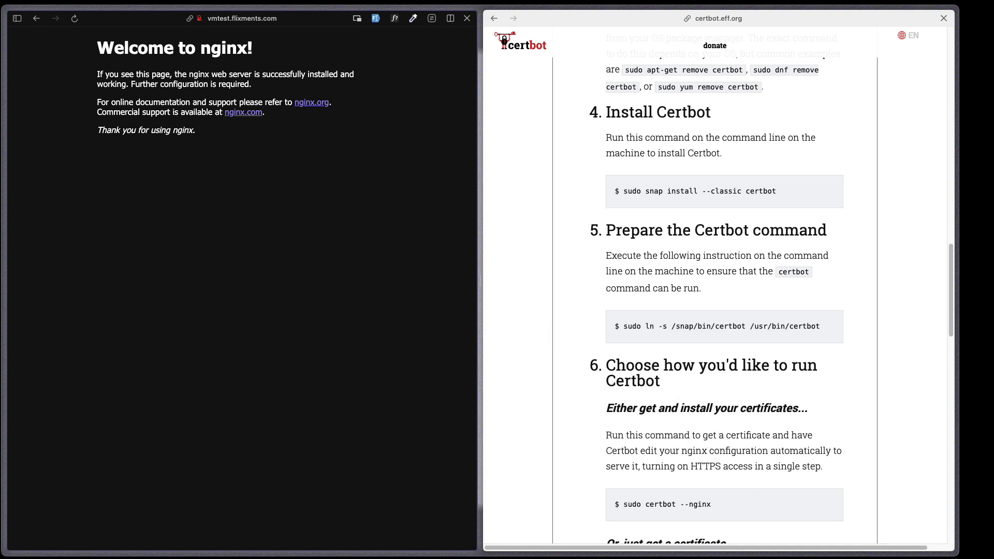
key(super+Tab)
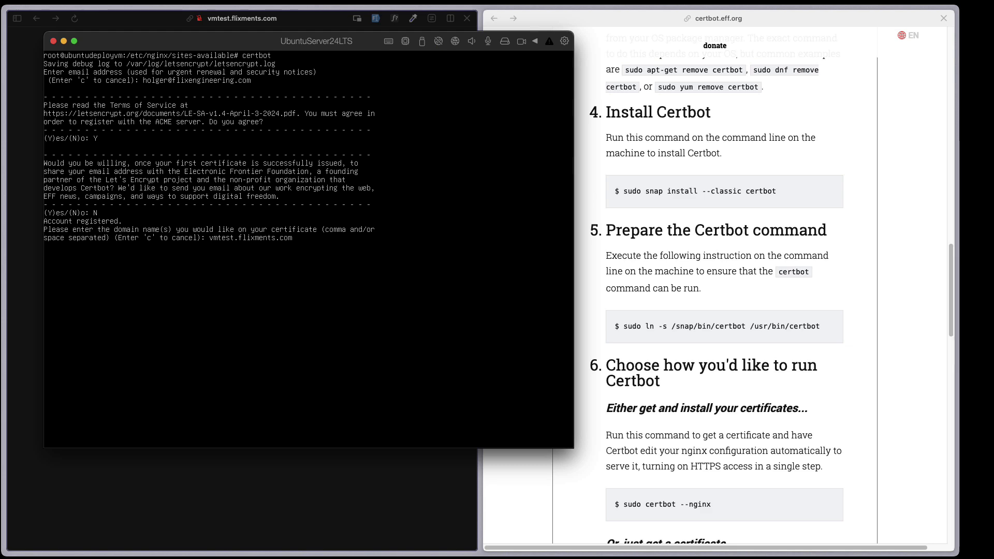
key(Return)
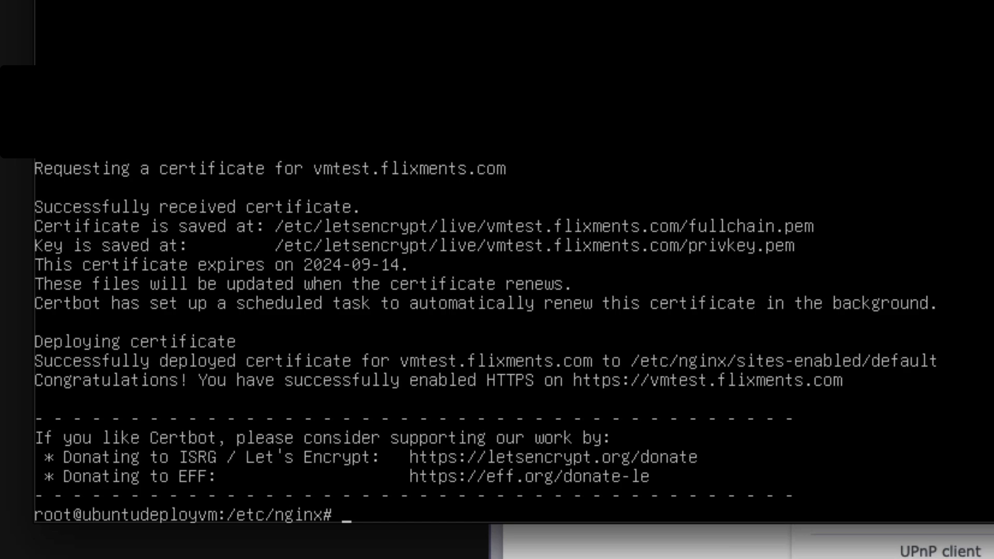
- In Midnight Commander, go to /etc/nginx/sites-available and view the default site file
key(Return)
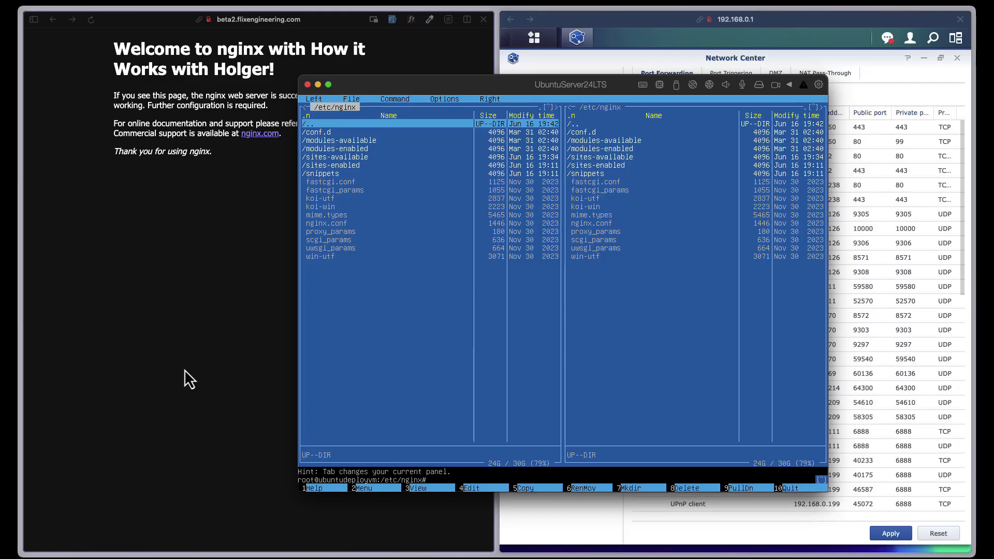
key(Down)
key(Down)
key(Down)
key(Down)
key(Down)
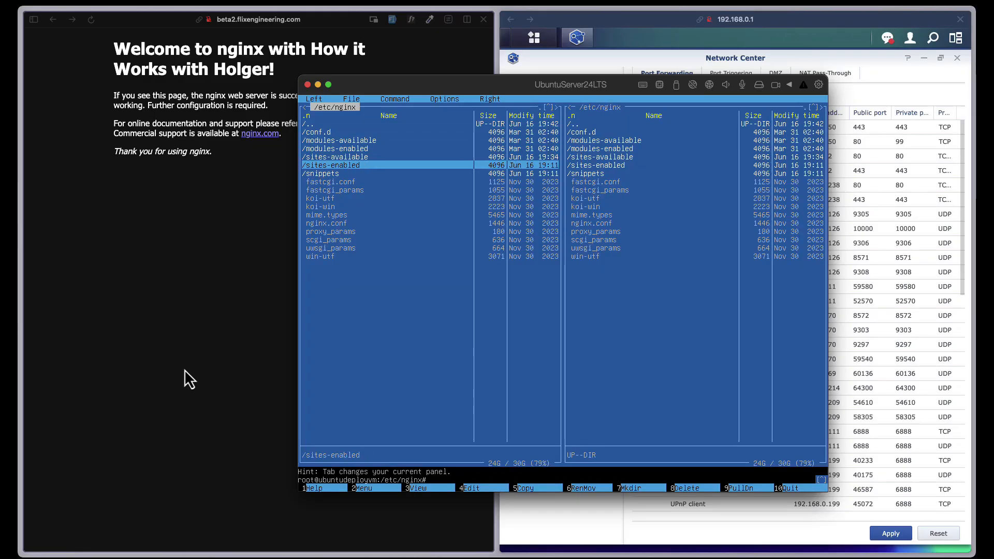
key(Up)
key(Return)
key(Return)
key(Down)
key(Return)
key(Return)
key(Up)
key(Down)
key(Up)
key(Return)
key(Down)
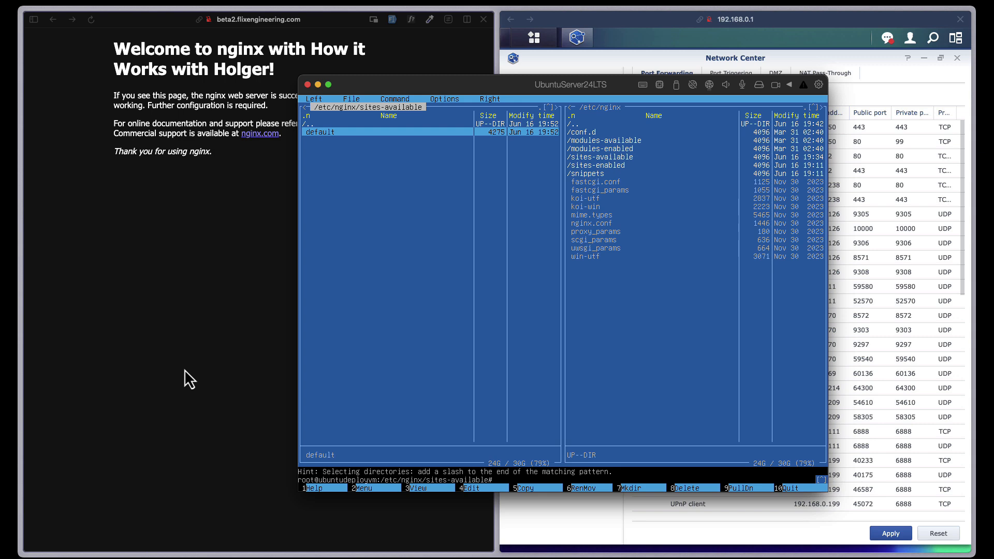
key(F3)
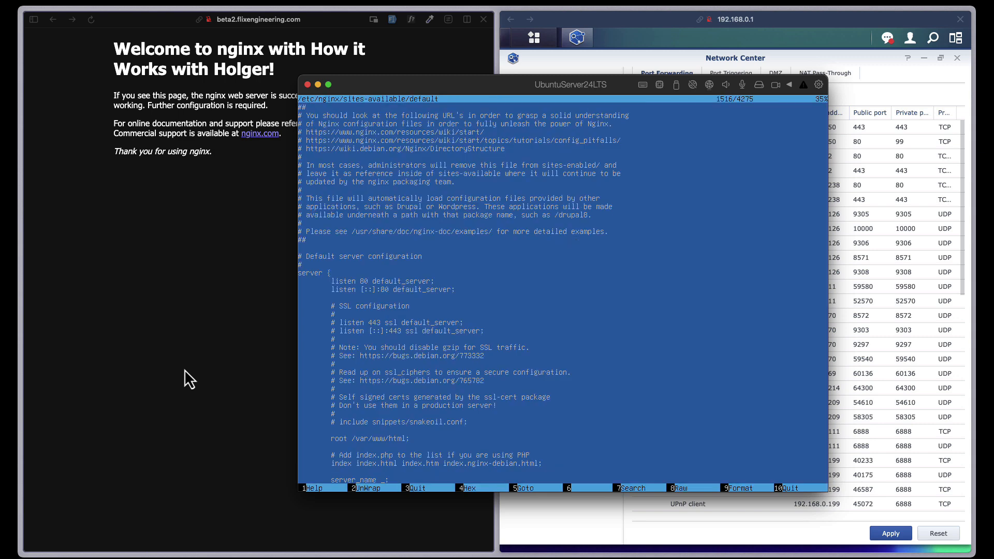
- Read down through the default config to Certbot's edits, then close the viewer
key(Down)
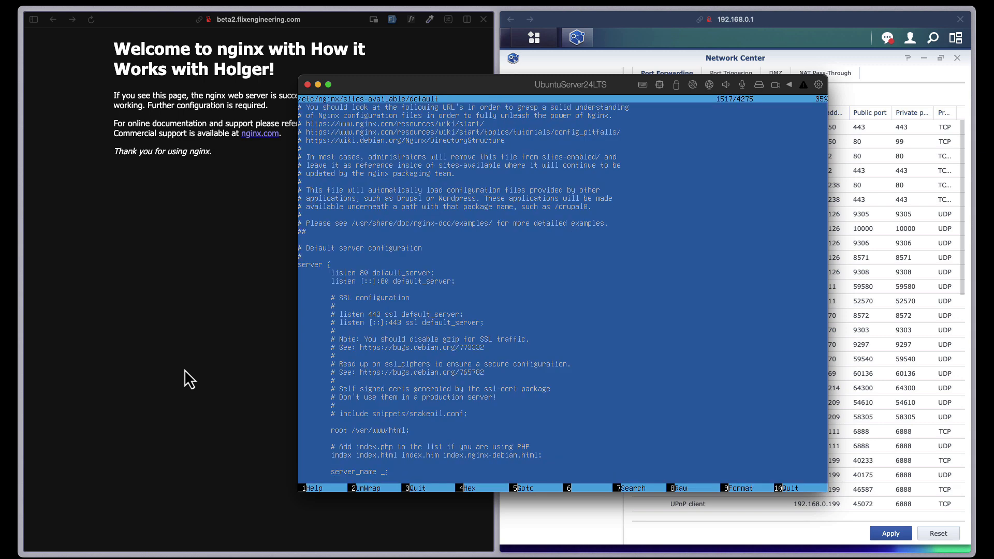
key(Down)
key(Down)
key(Down)
key(Down)
key(Down)
key(Down)
key(Down)
key(Down)
key(Down)
key(Down)
key(Down)
key(Down)
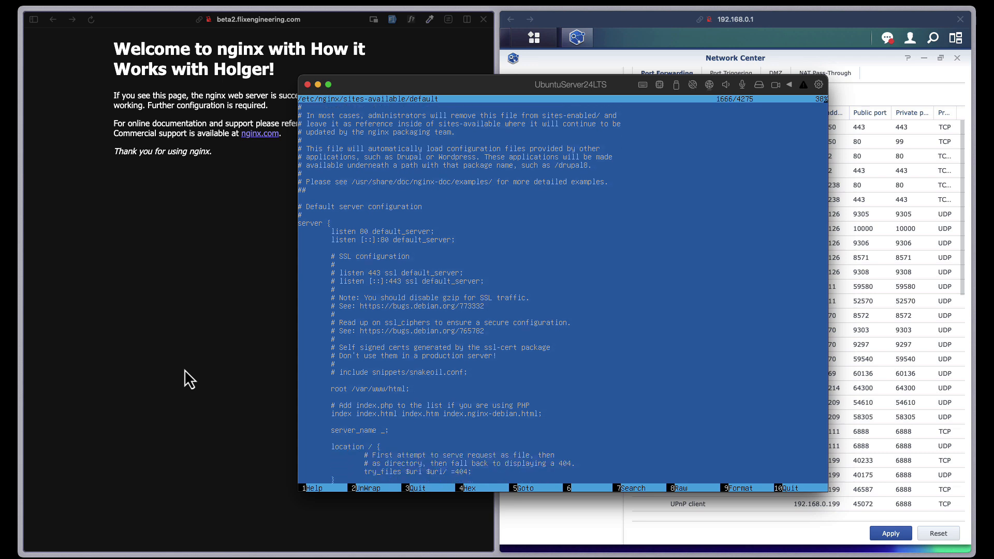
key(Down)
key(Down)
key(Down)
key(Down)
key(Down)
key(Down)
key(Down)
key(Down)
key(Down)
key(Down)
key(Down)
key(Down)
key(Down)
key(Down)
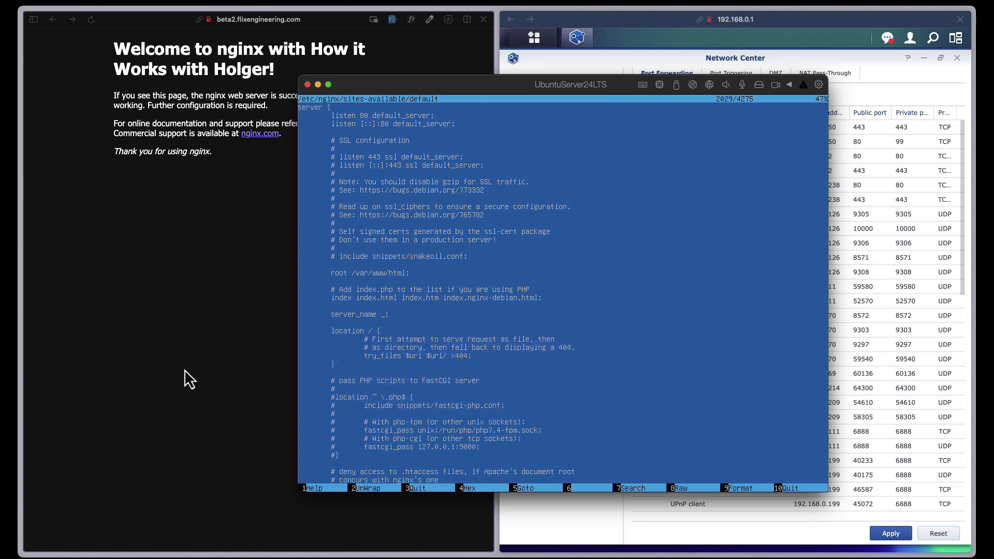
key(Down)
key(Down)
key(Down)
key(Down)
key(Down)
key(Down)
key(Down)
key(Down)
key(Down)
key(Down)
key(Down)
key(Down)
key(Down)
key(Down)
key(Down)
key(Down)
key(Down)
key(Down)
key(Down)
key(Down)
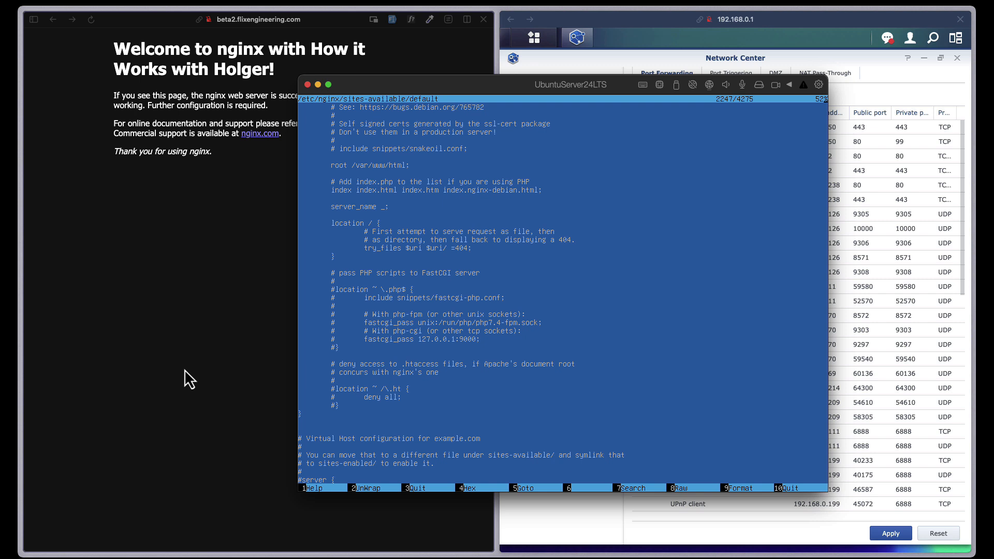
key(Down)
key(Down)
key(Down)
key(Down)
key(Down)
key(Down)
key(Down)
key(Down)
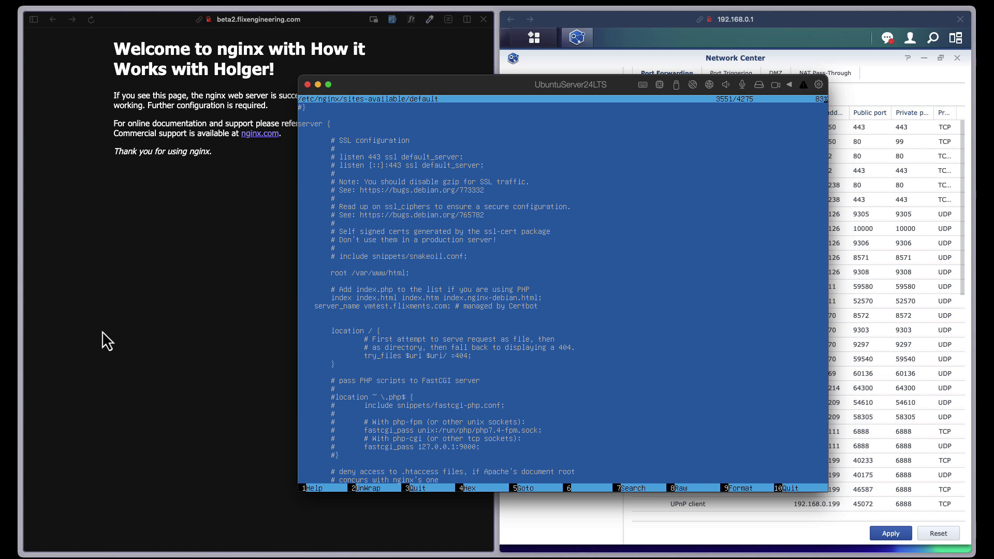
key(Up)
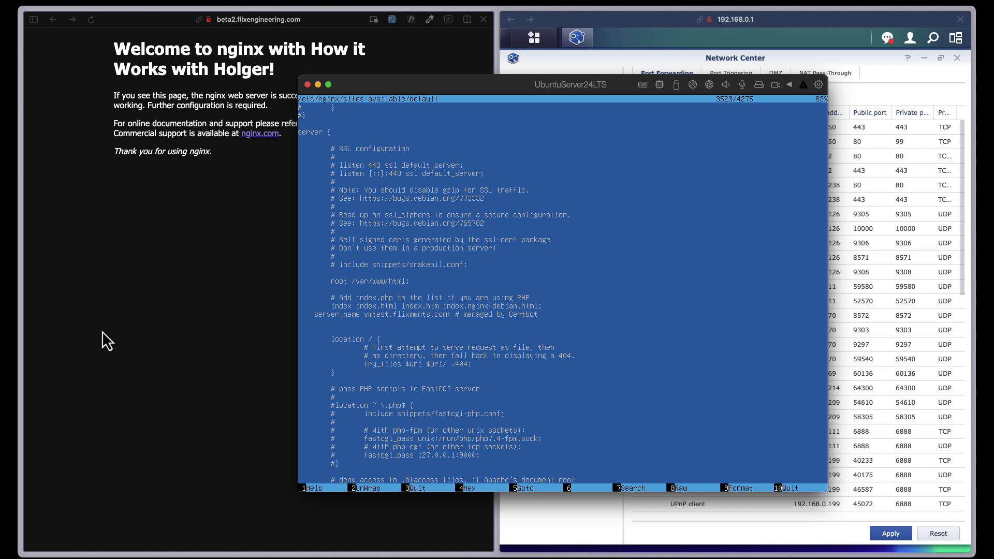
key(F10)
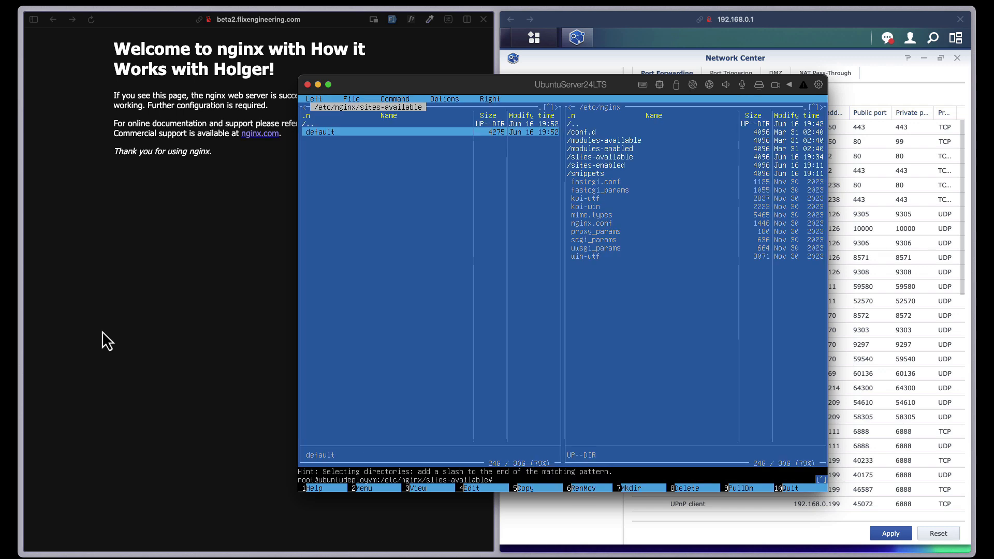
- Load vmtest.flixments.com in Arc, accepting a cookie prompt along the way
click(290, 25)
click(266, 25)
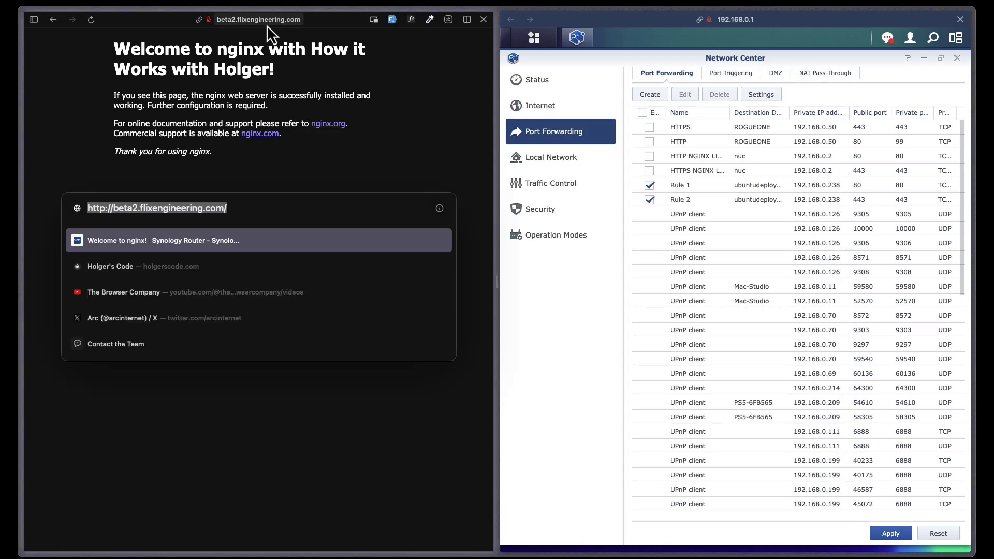
text(vmtest)
key(Return)
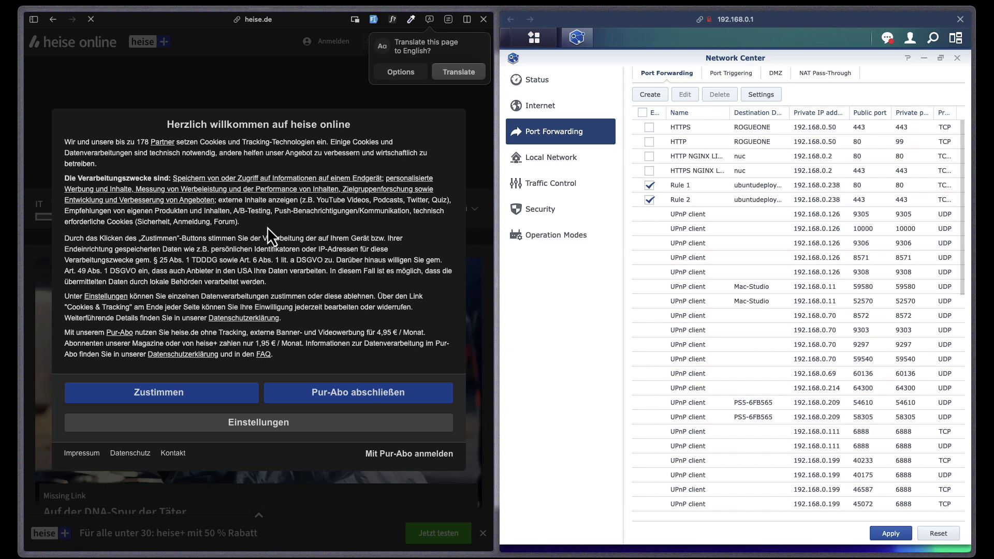
click(218, 397)
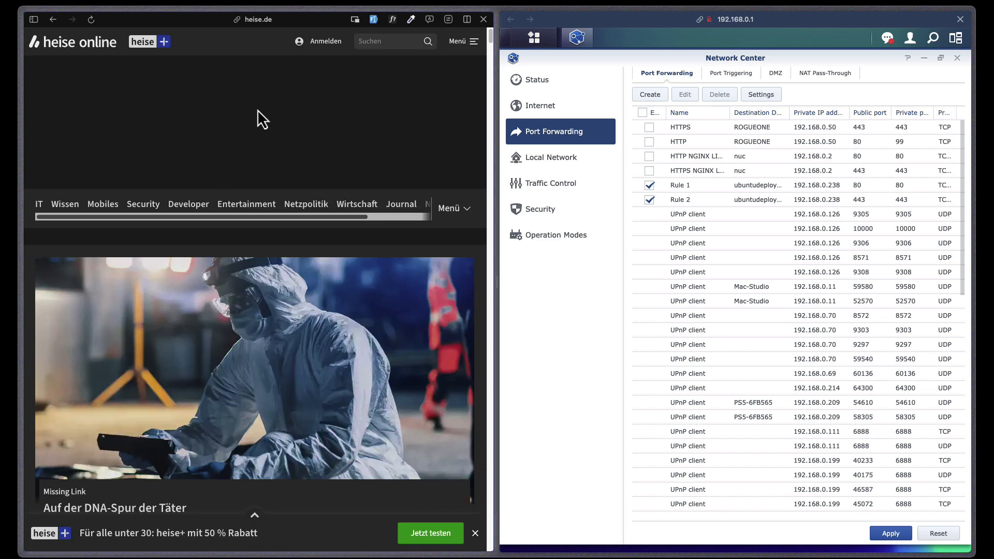
key(super+l)
text(f)
key(BackSpace)
text(vmtest.flixments.com)
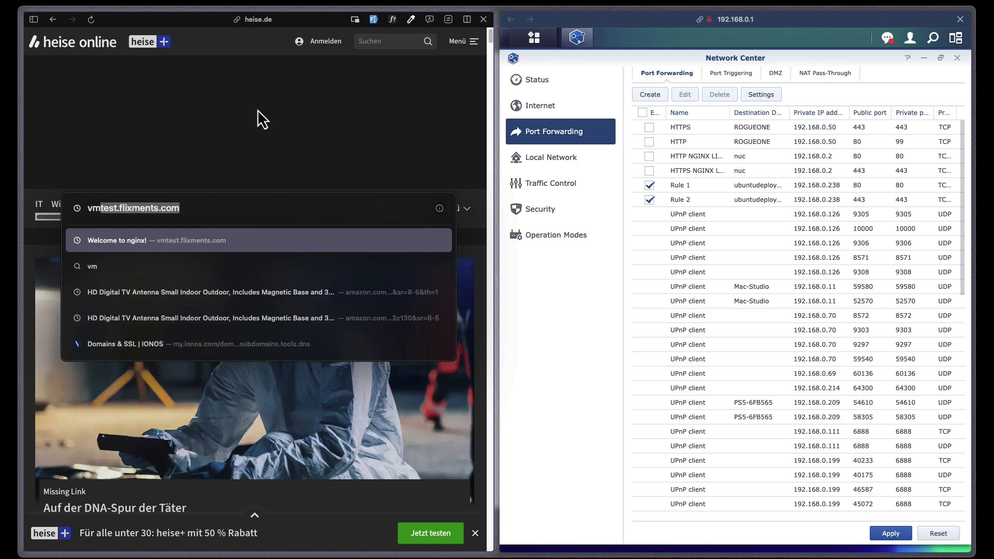
key(Return)
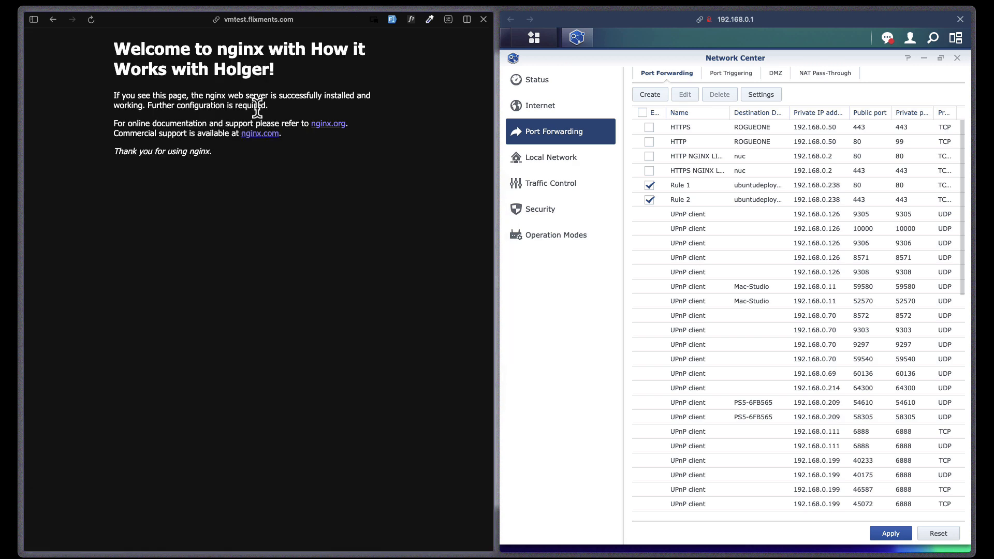
- Open the app1 page on vmtest.flixments.com
click(217, 20)
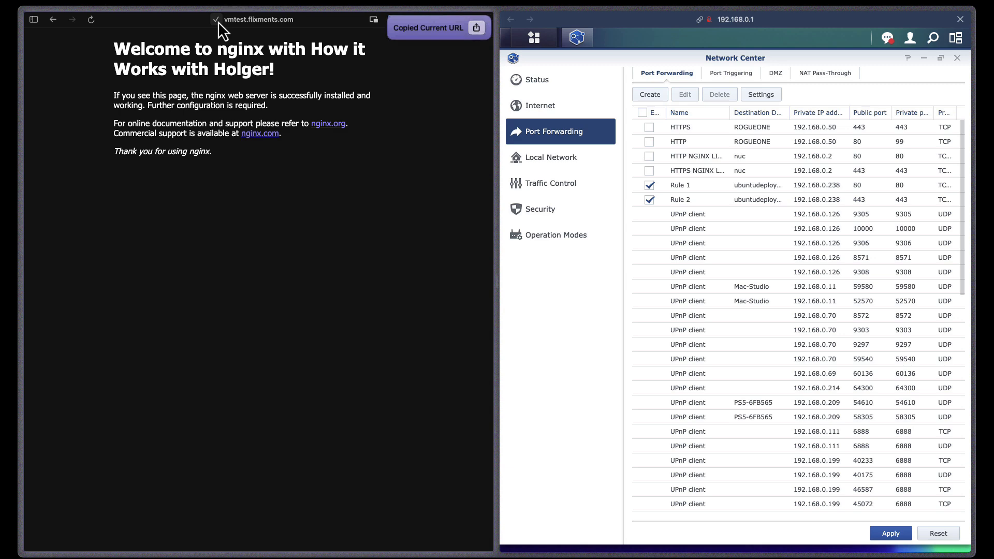
click(291, 22)
text(api/)
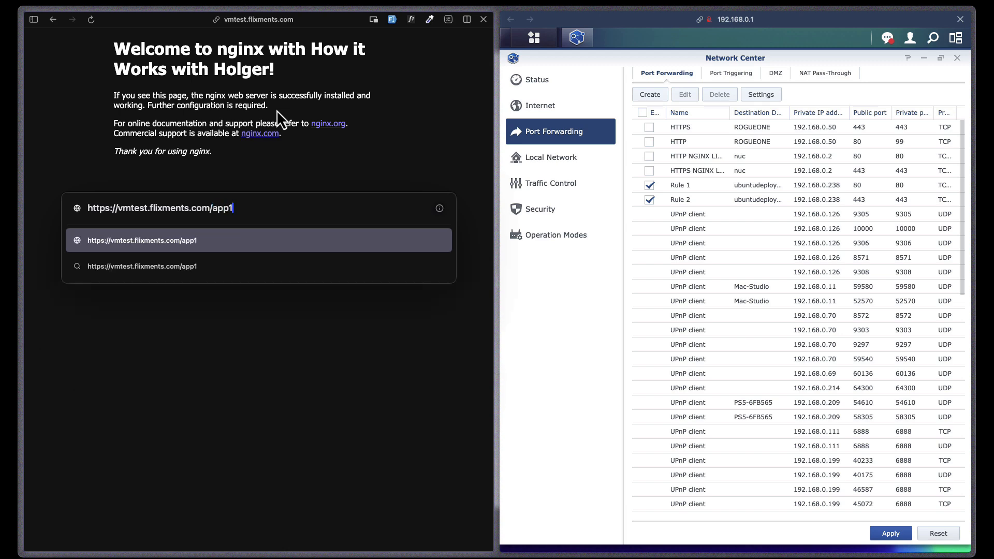
key(Return)
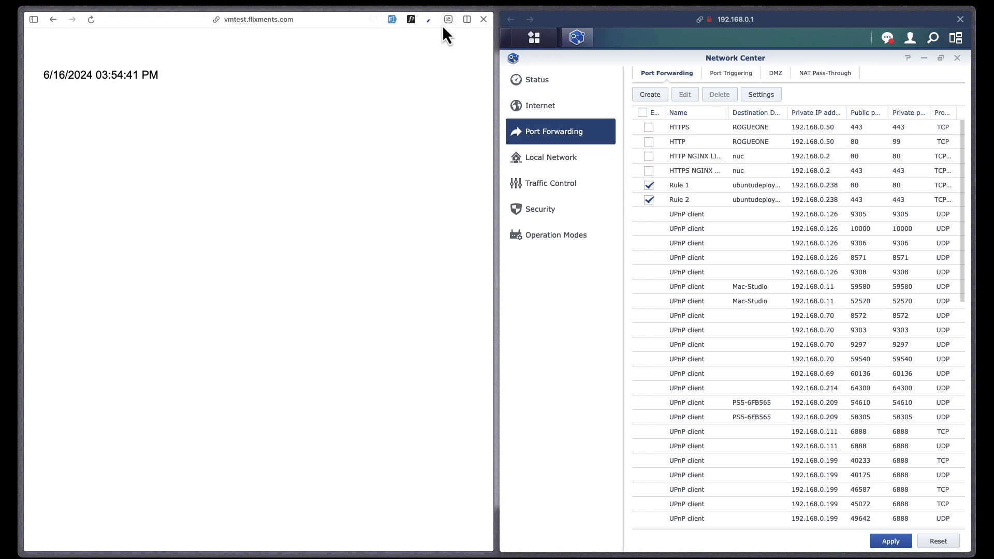
- Inspect the site's E5-issued certificate and its expiry date
click(448, 20)
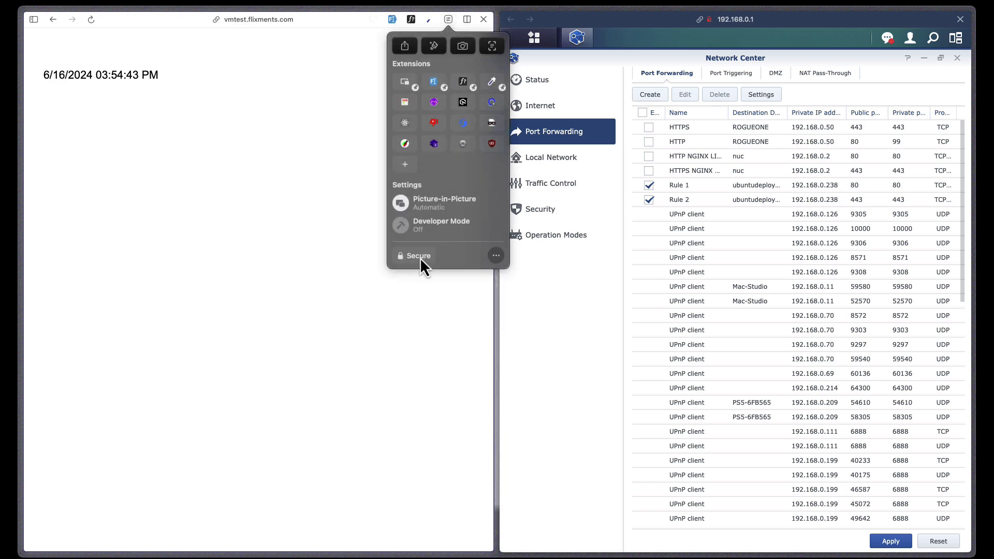
click(420, 256)
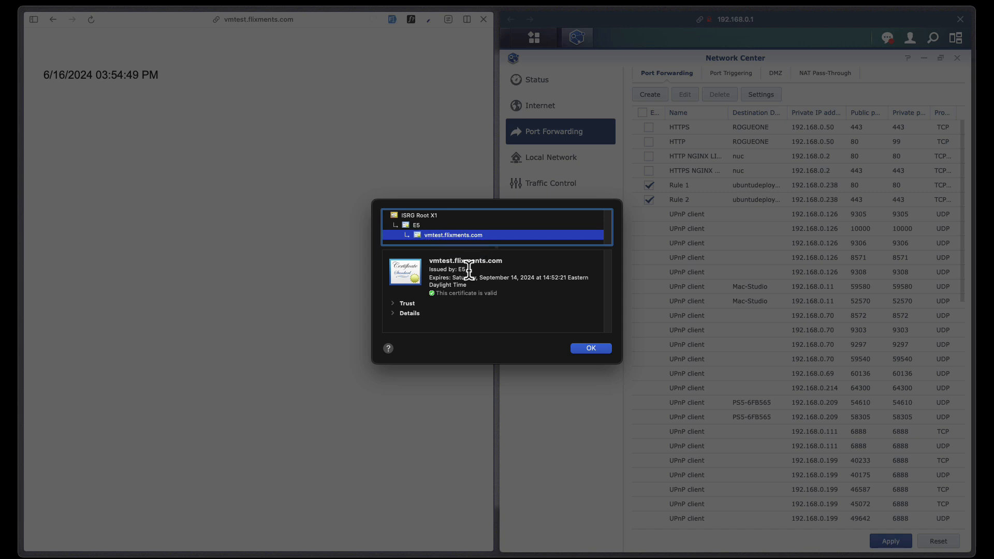
drag(431, 278, 473, 290)
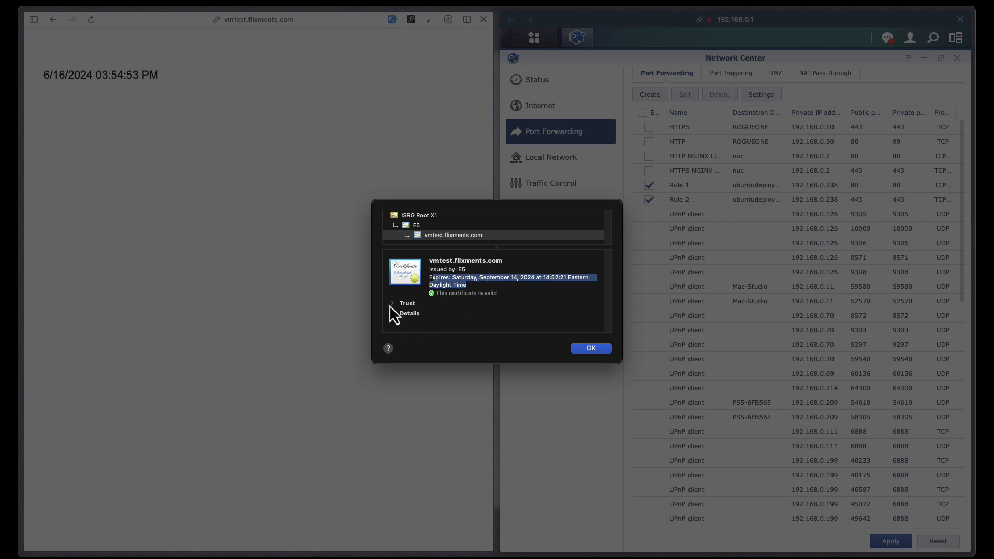
click(601, 350)
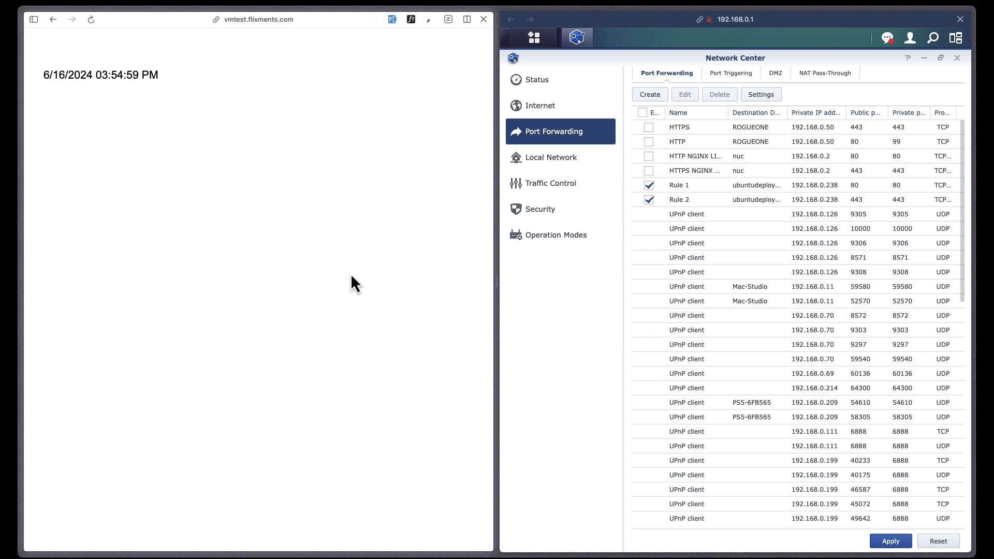
click(709, 557)
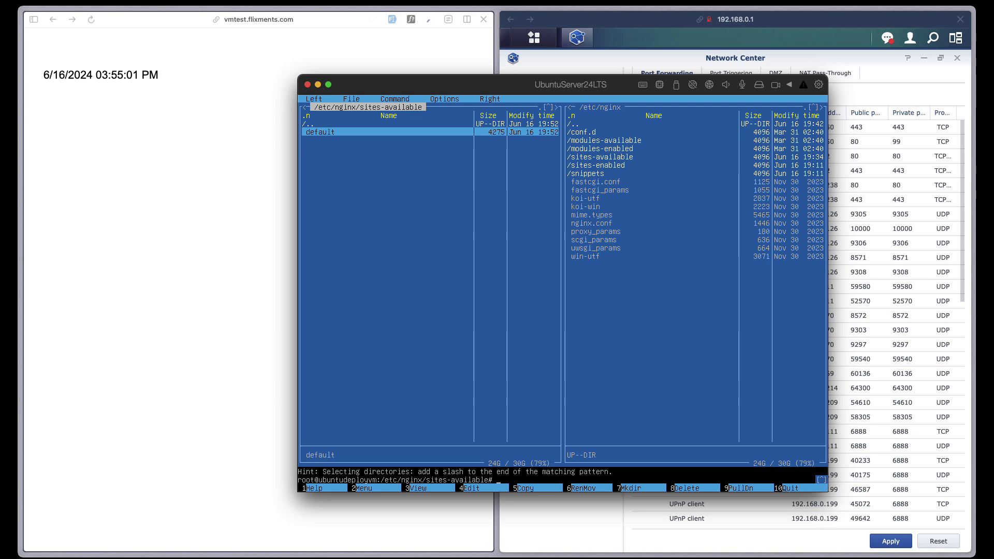
- Quit Midnight Commander, run certbot, and show certbot -h help
key(F10)
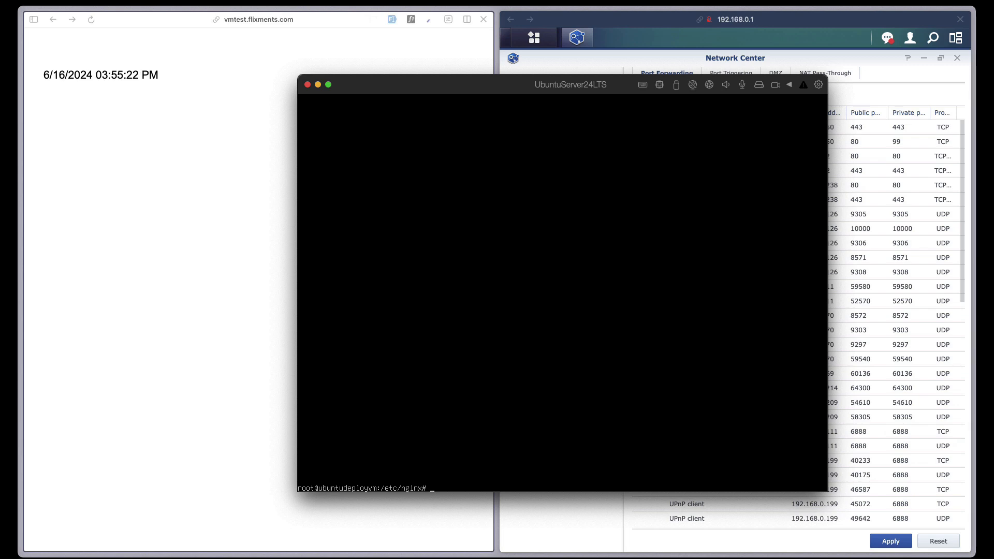
text(certbot)
key(Return)
key(ctrl+l)
text(cl)
key(BackSpace)
text(ertbot -j)
key(BackSpace)
text(h)
key(Return)
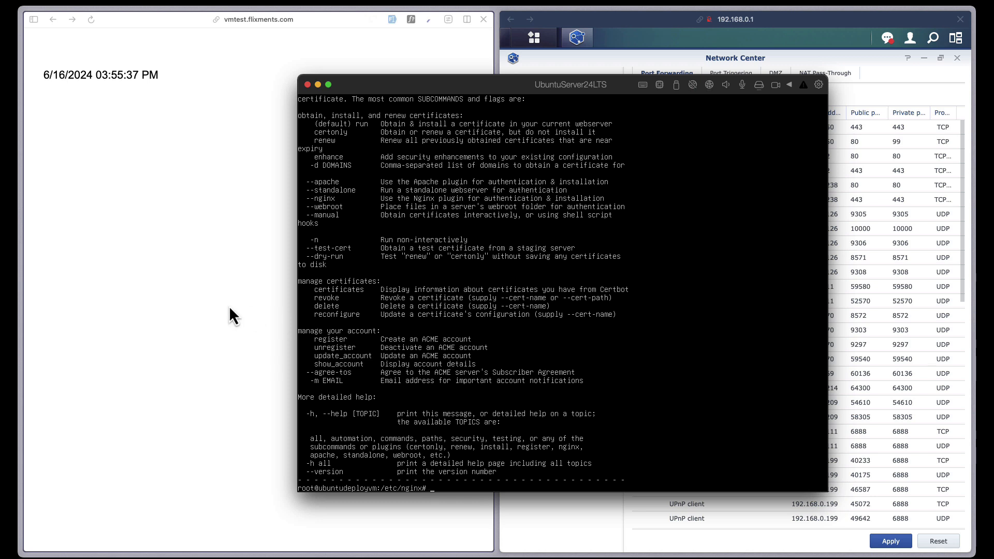
- Run 'certbot certificates' to list the vmtest.flixments.com certificate
text(ertbot certificates)
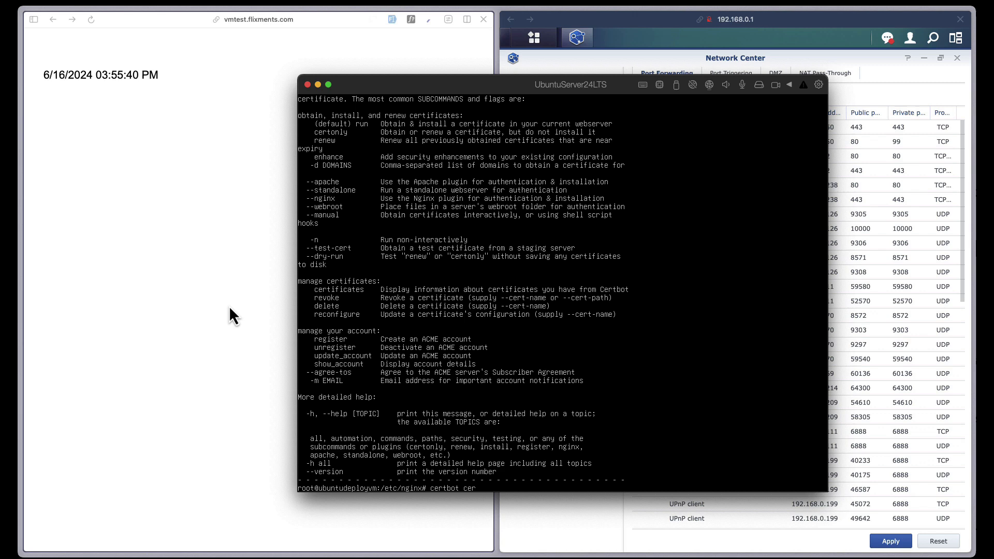
key(Return)
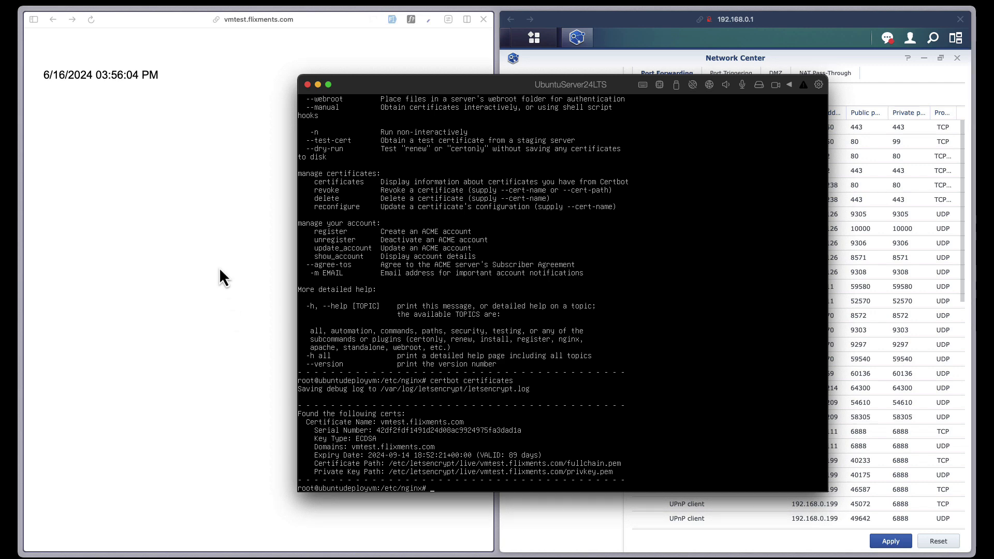
click(216, 248)
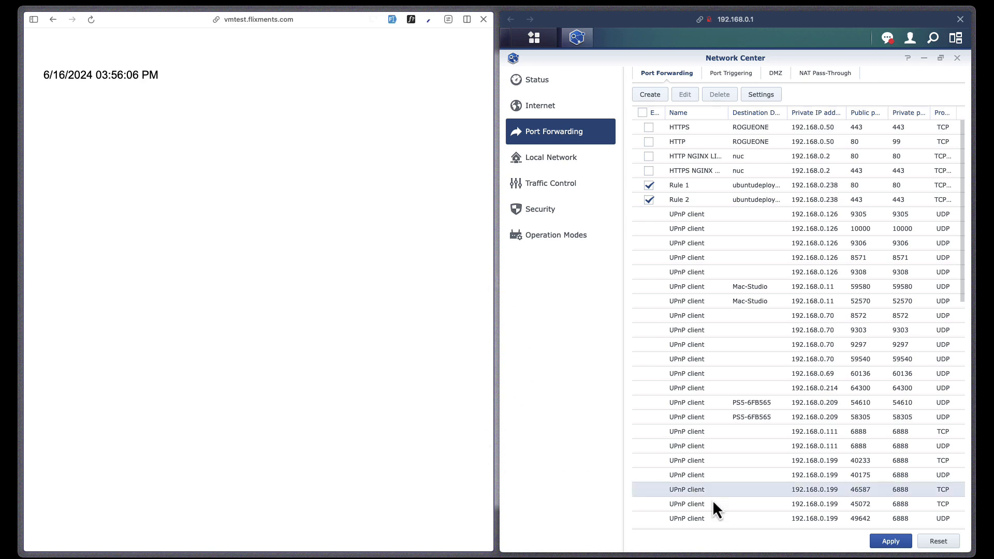
key(super+Tab)
- Launch mc and navigate the left panel to /var/www/html/app1
text(cd)
key(BackSpace)
key(BackSpace)
text(mc)
key(Return)
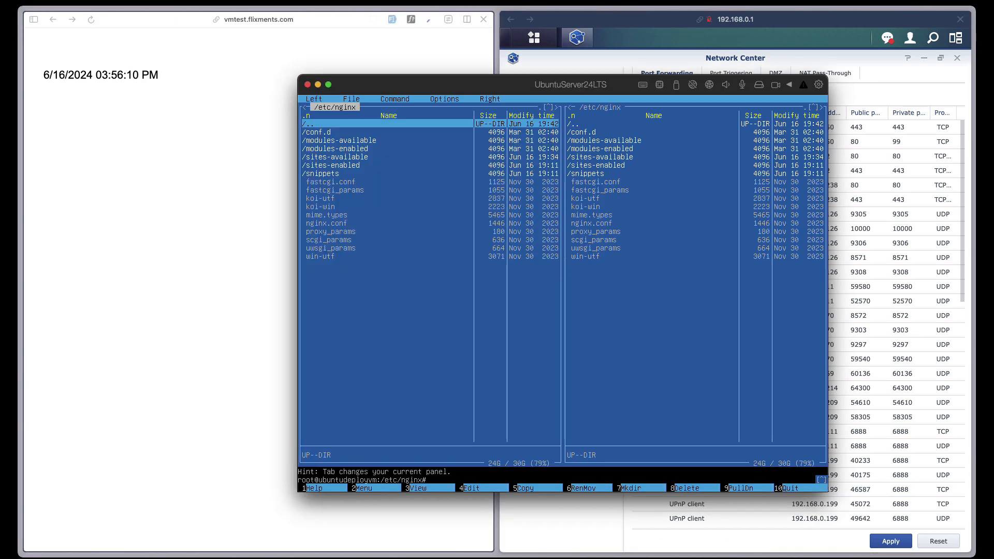
key(Return)
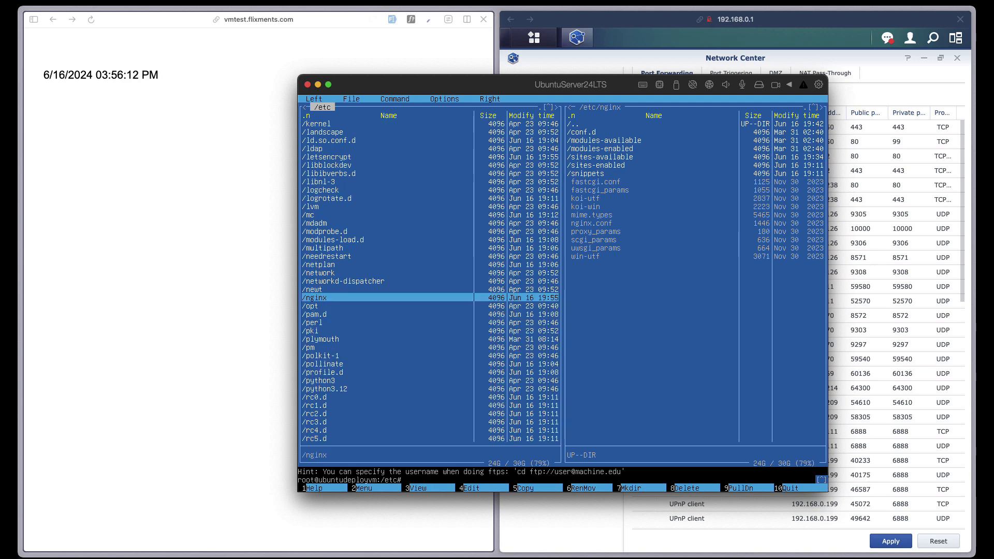
key(Home)
key(Return)
key(End)
key(Up)
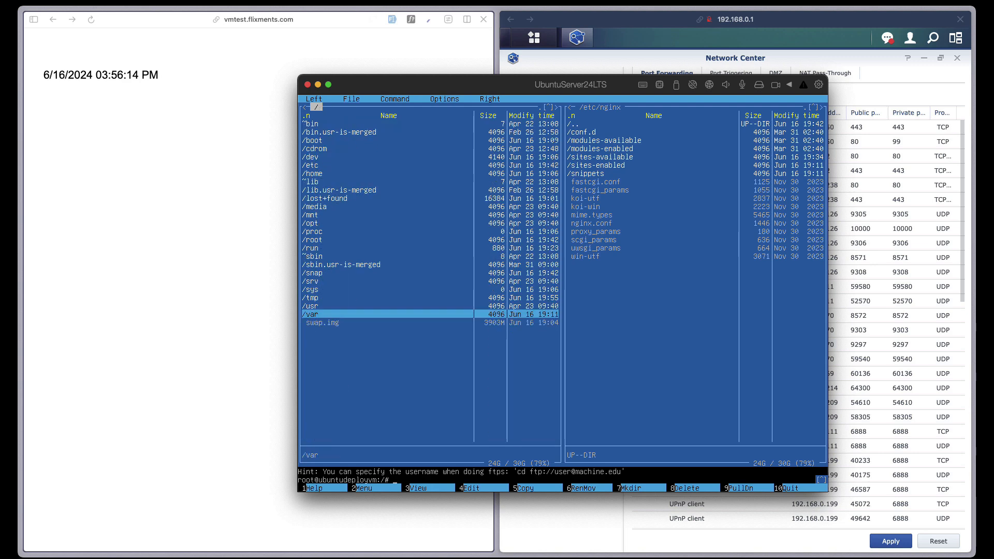
key(Return)
key(End)
key(Up)
key(Return)
key(Down)
key(Return)
key(Down)
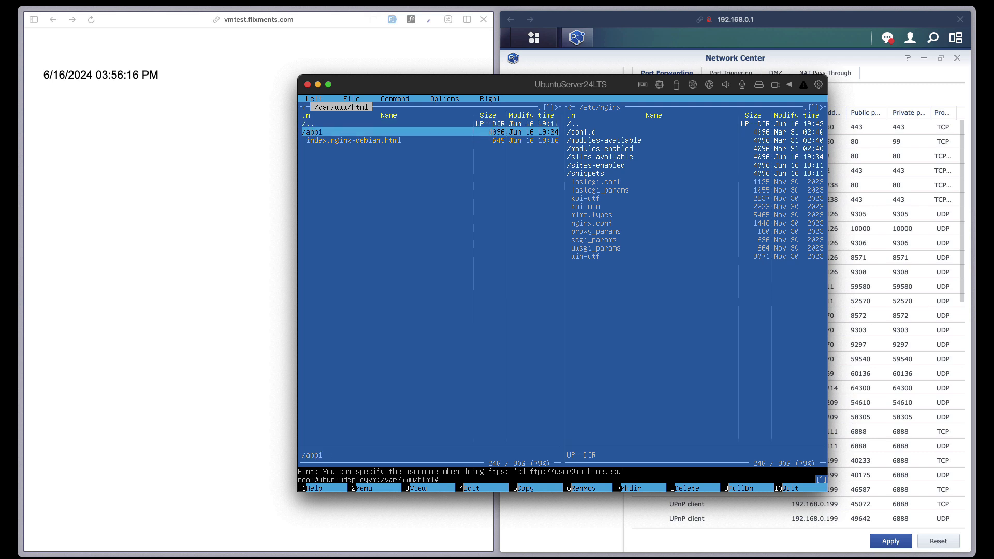
key(Return)
- Navigate the right panel to /var/www/html
key(Tab)
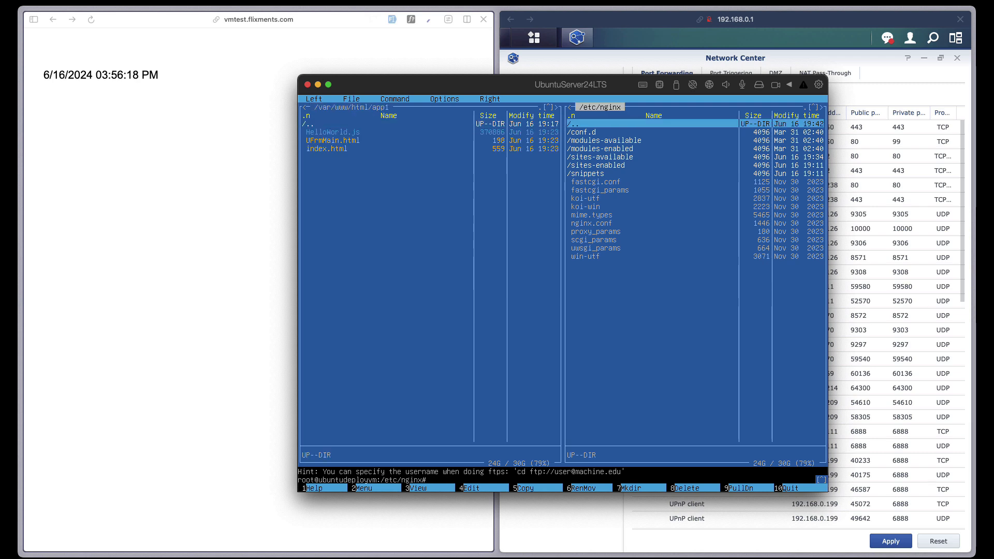
key(Return)
key(Home)
key(Return)
key(Home)
key(End)
key(Up)
key(Return)
key(Down)
key(End)
key(Return)
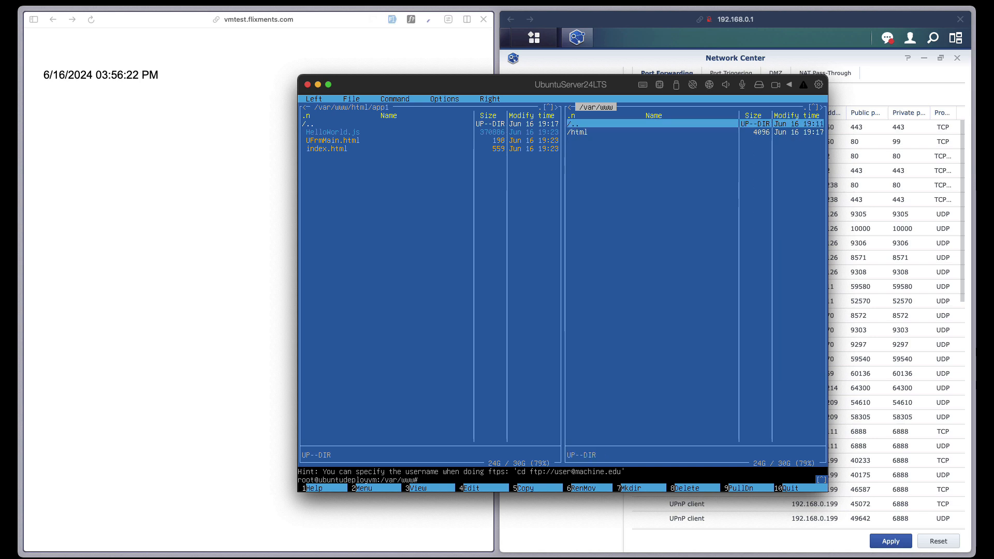
key(Down)
key(Return)
key(End)
key(Up)
key(Down)
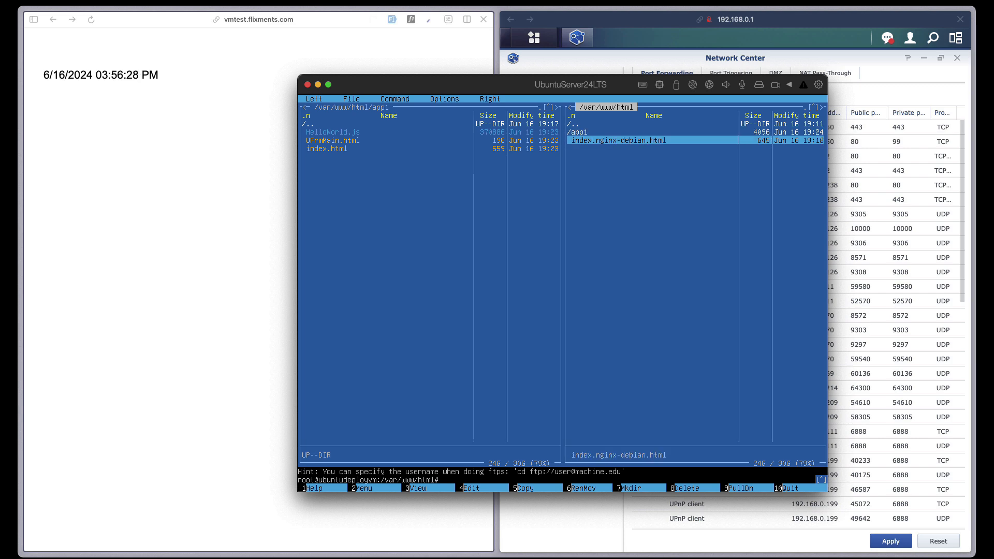
- Bring Arc forward with vmtest.flixments.com's live timestamp beside the port forwarding list
click(253, 23)
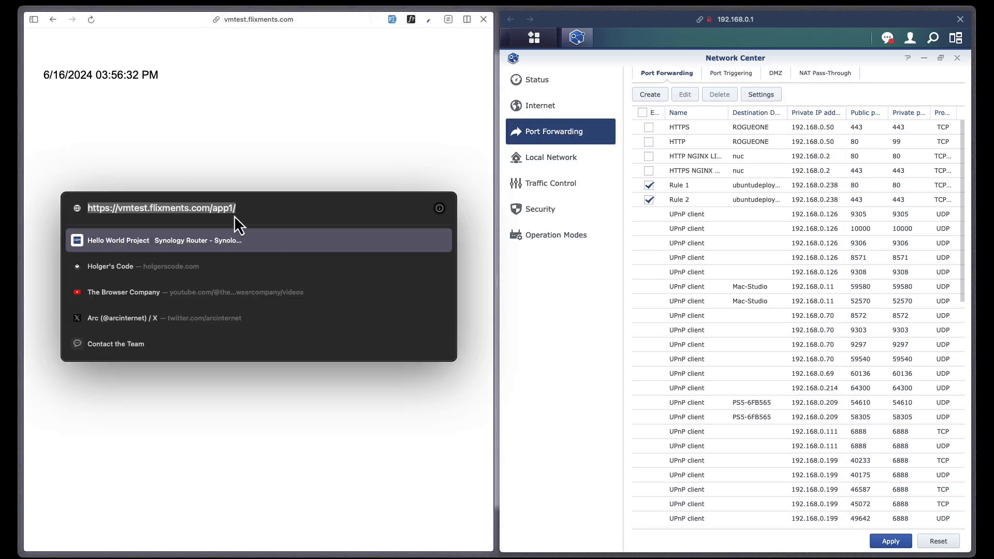
click(359, 129)
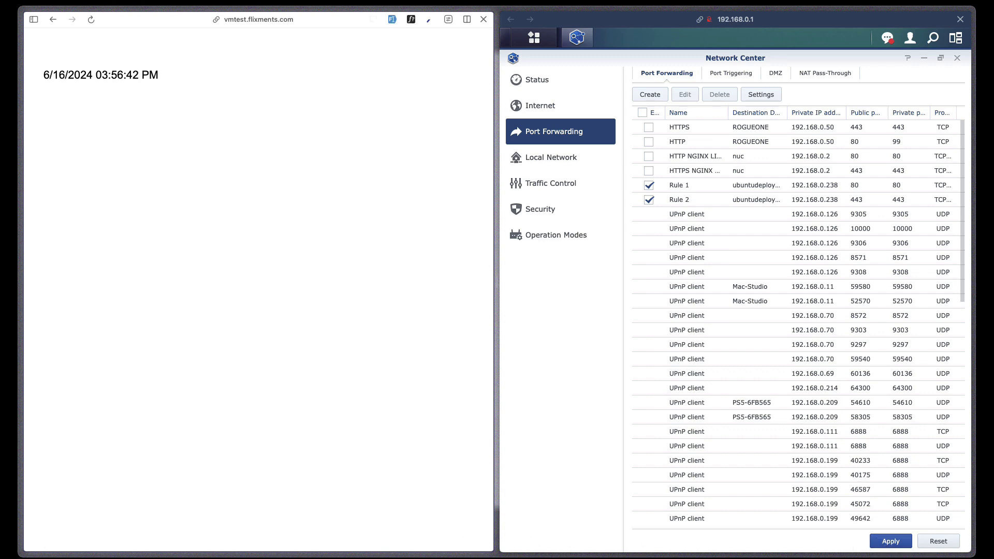
key(super+Tab)
- In Midnight Commander, climb from /var/www/html/app1 up to the root and into /etc
key(Tab)
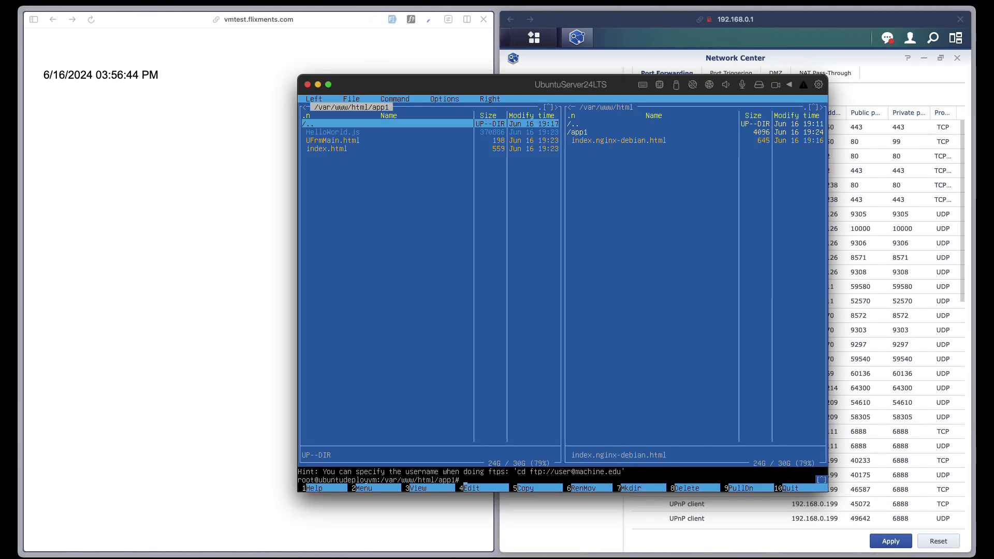
key(Tab)
key(Tab)
key(Return)
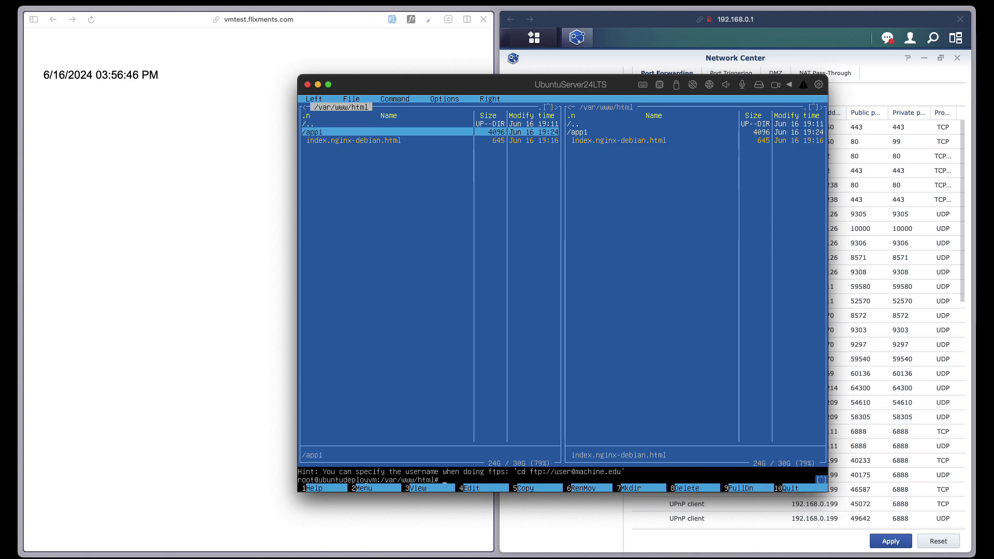
key(Up)
key(Return)
key(Up)
key(Return)
key(Home)
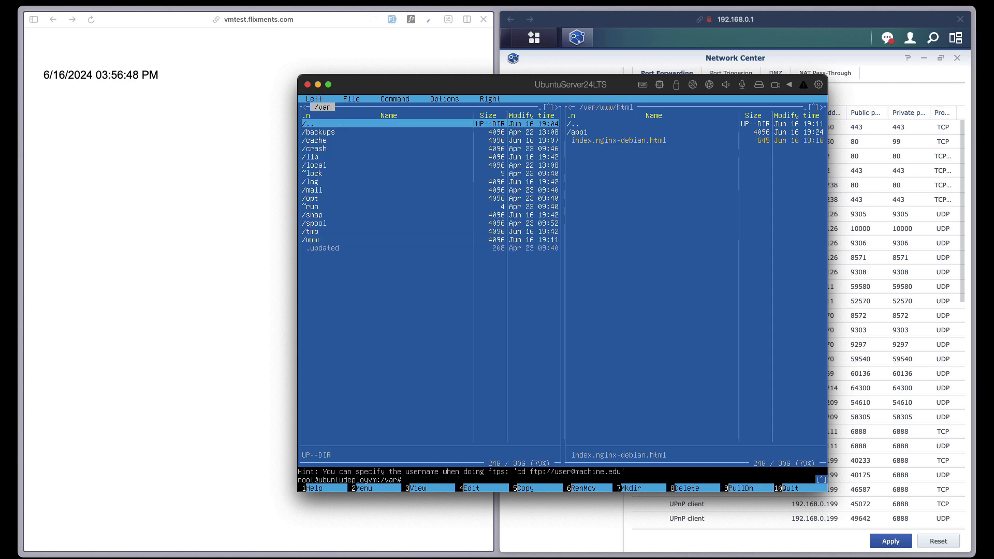
key(Return)
key(Home)
key(Down)
key(Down)
key(Down)
key(Down)
key(Down)
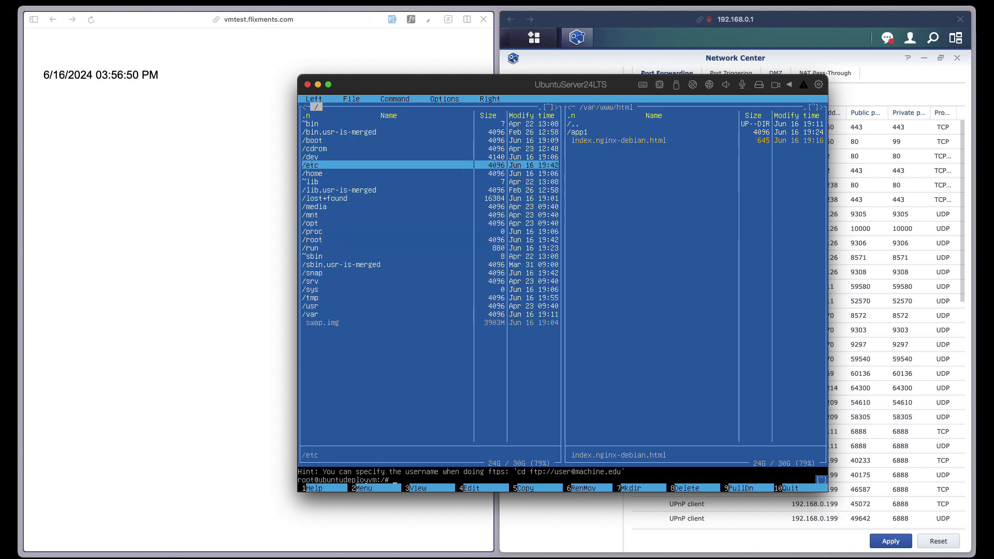
key(Return)
key(Down)
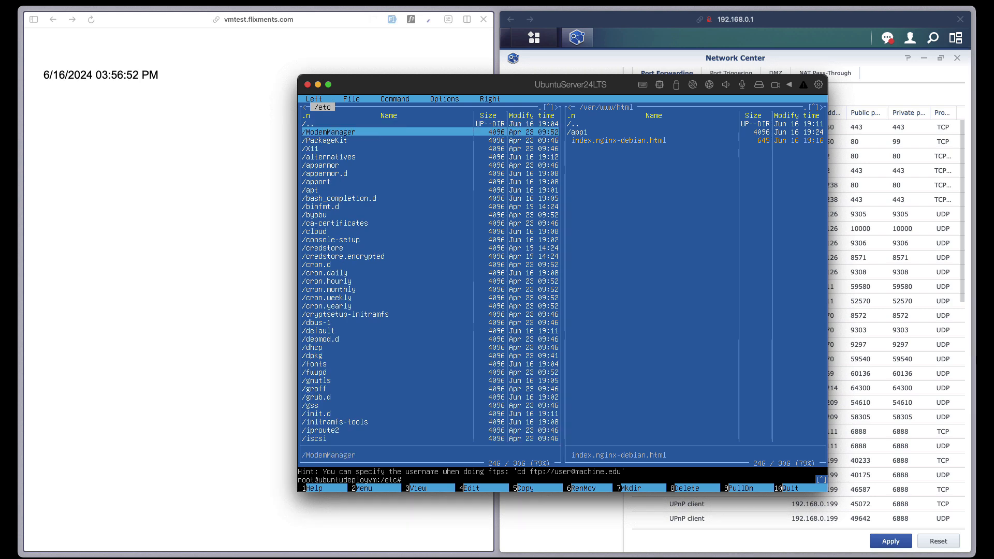
- Quit Midnight Commander with F10 and change into sites-available
key(F10)
key(Return)
text(cd)
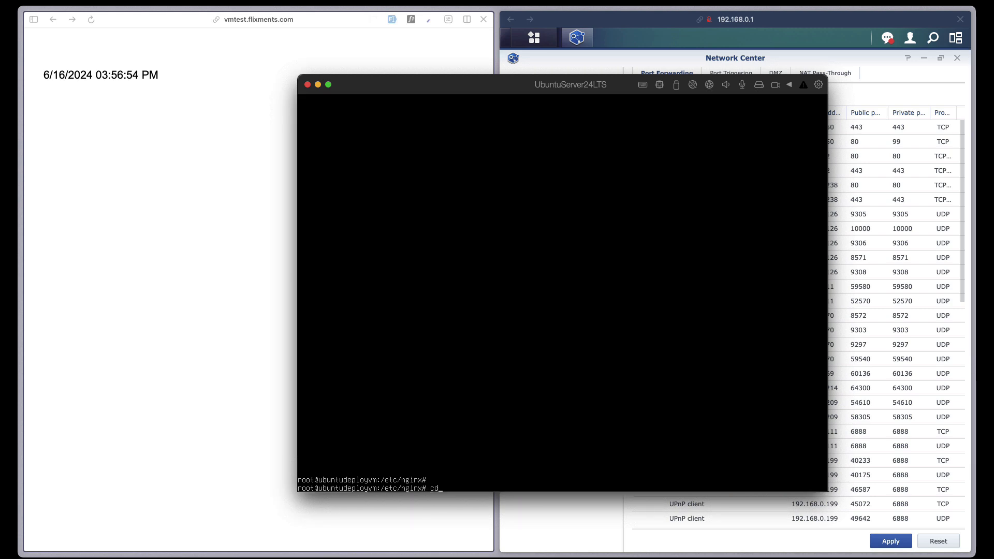
text( sites-available/)
key(Return)
- Open the default site config in nano and page down to the SSL server block
text(nano default)
key(Return)
key(Page_Down)
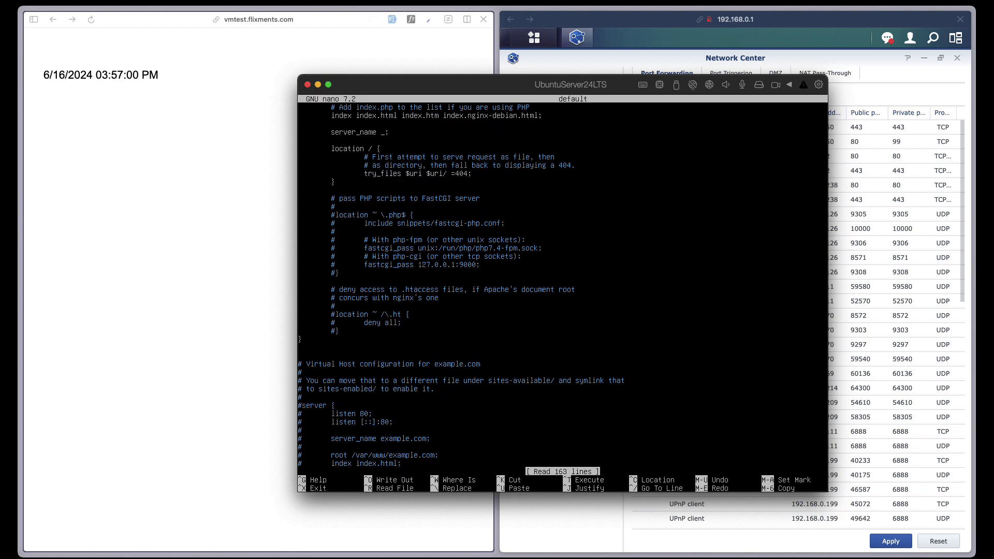
key(Page_Down)
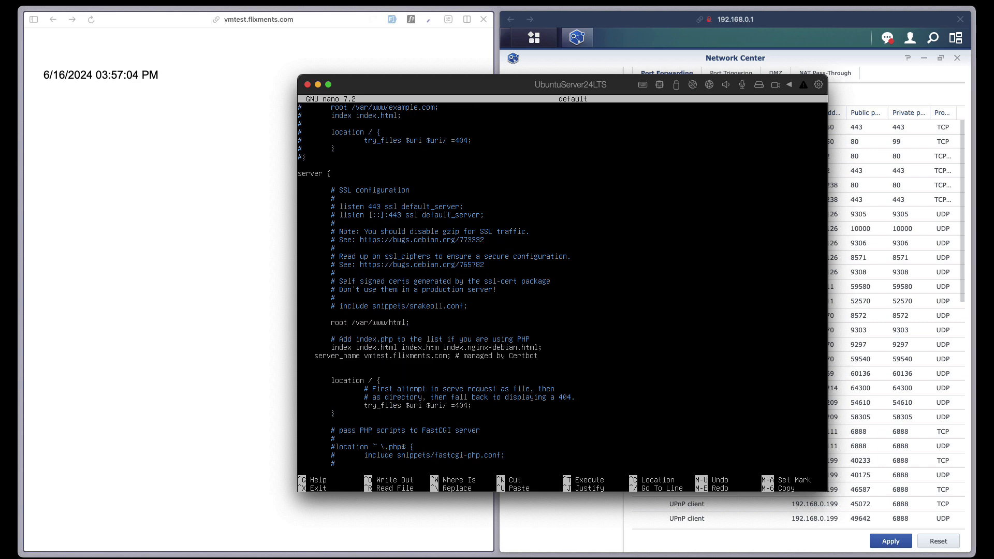
- Append /app1 to the root path, save the file, and run systemctl restart nginx
text(/app1)
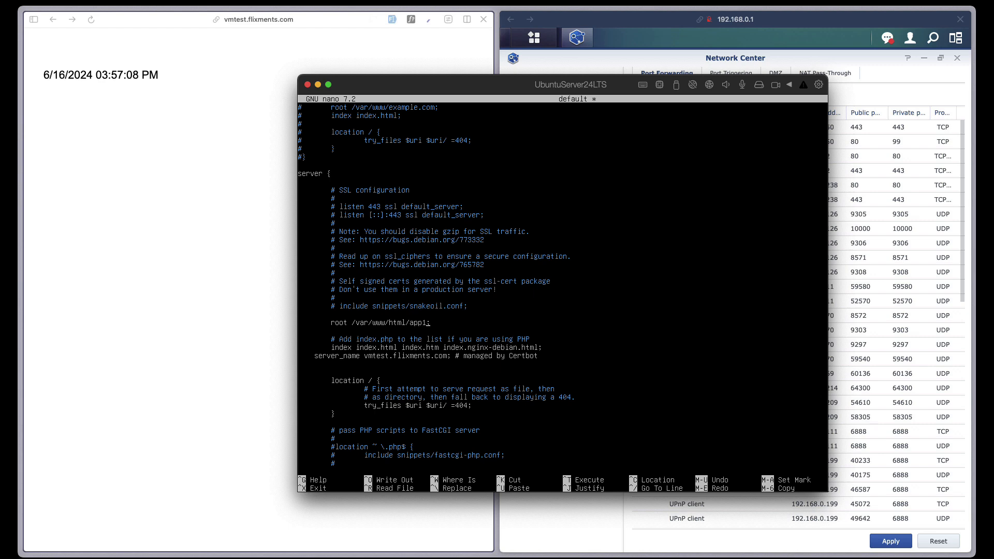
key(ctrl+o)
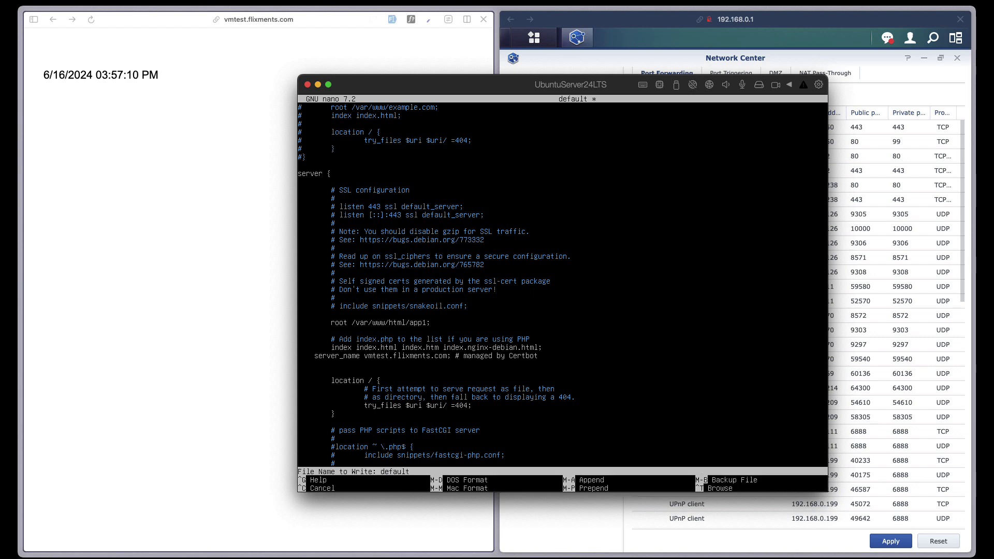
key(Return)
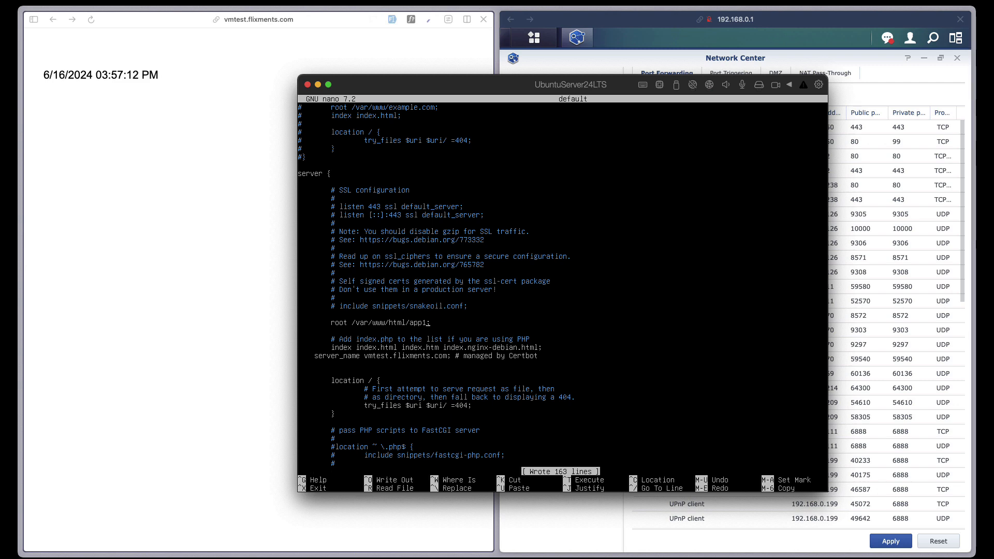
key(ctrl+x)
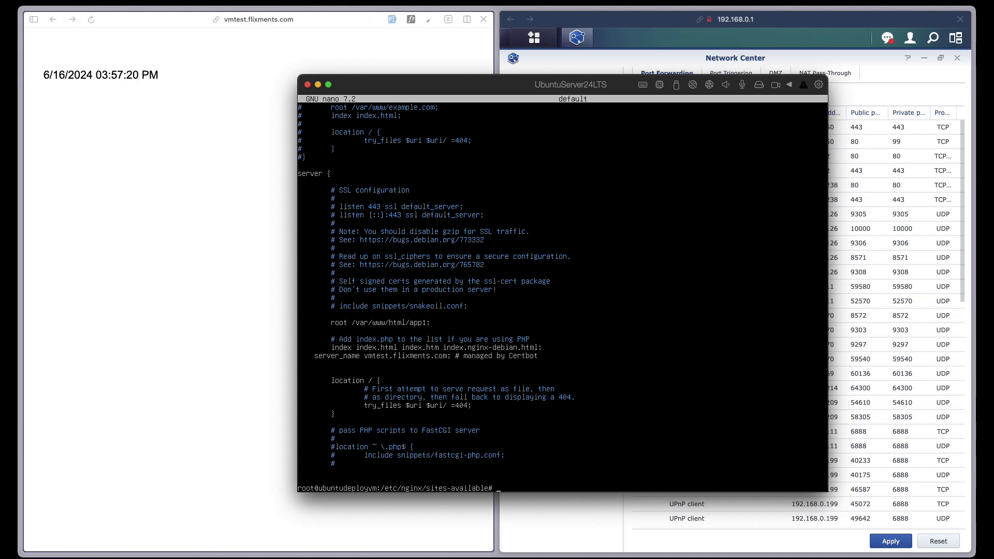
text(systemctl restart nginx)
key(Return)
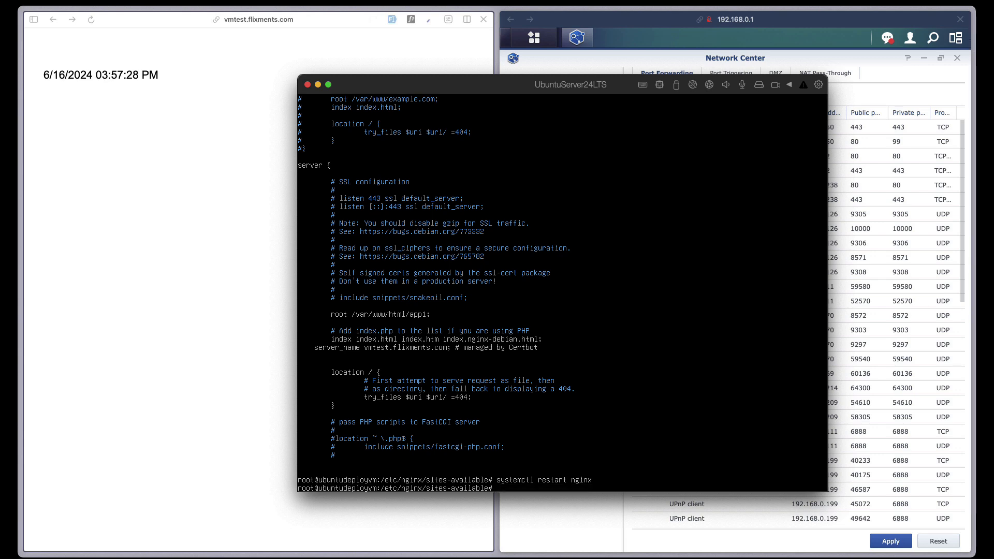
- In Arc, remove app1/ from the address and load the vmtest.flixments.com site root
click(302, 26)
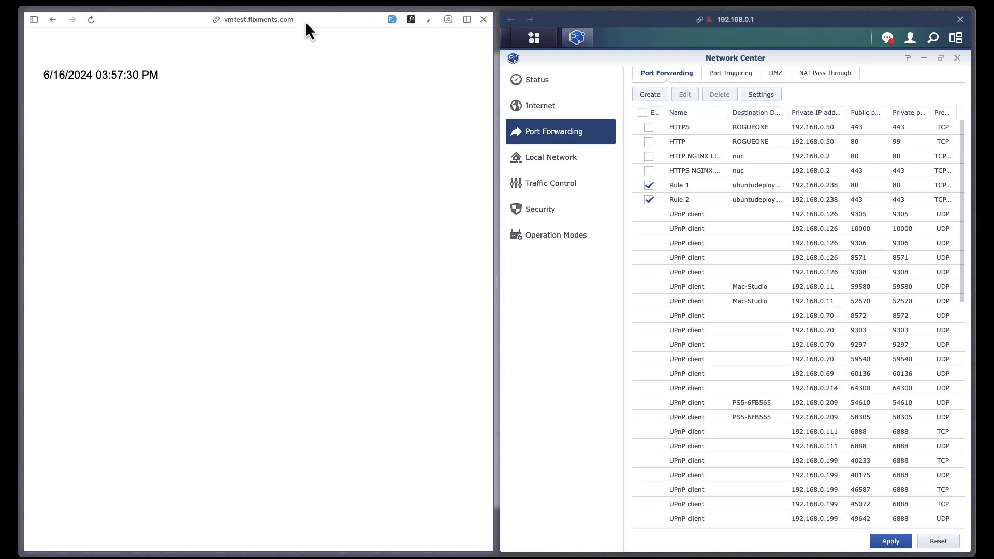
click(261, 23)
key(Right)
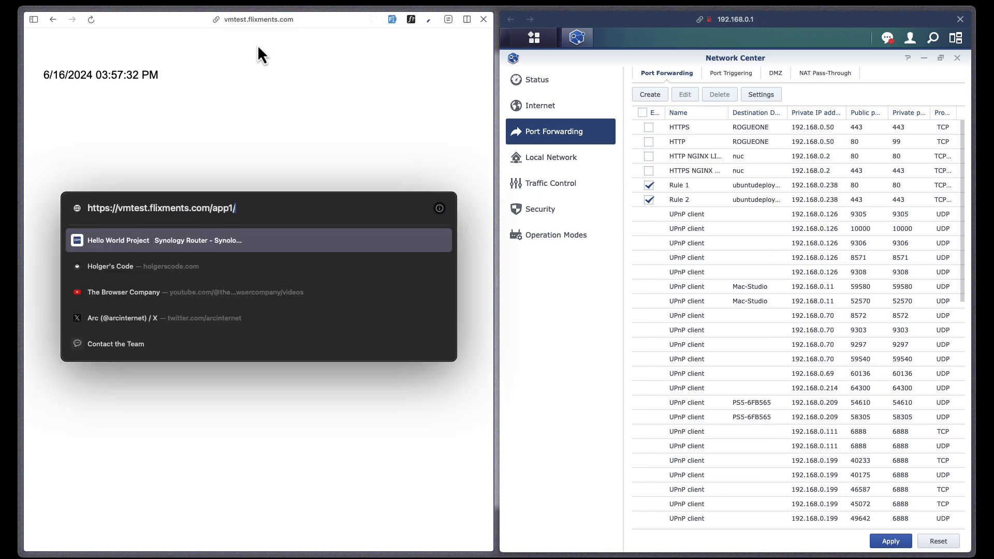
key(BackSpace)
key(BackSpace)
key(BackSpace)
key(BackSpace)
key(BackSpace)
key(Return)
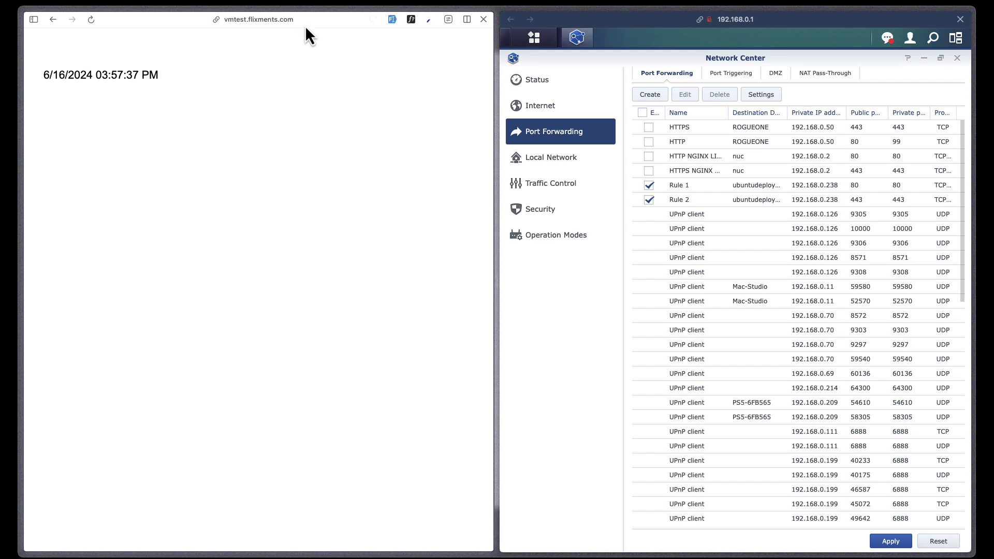
- Recheck the address, then close the router side pane so the page fills the window
click(255, 25)
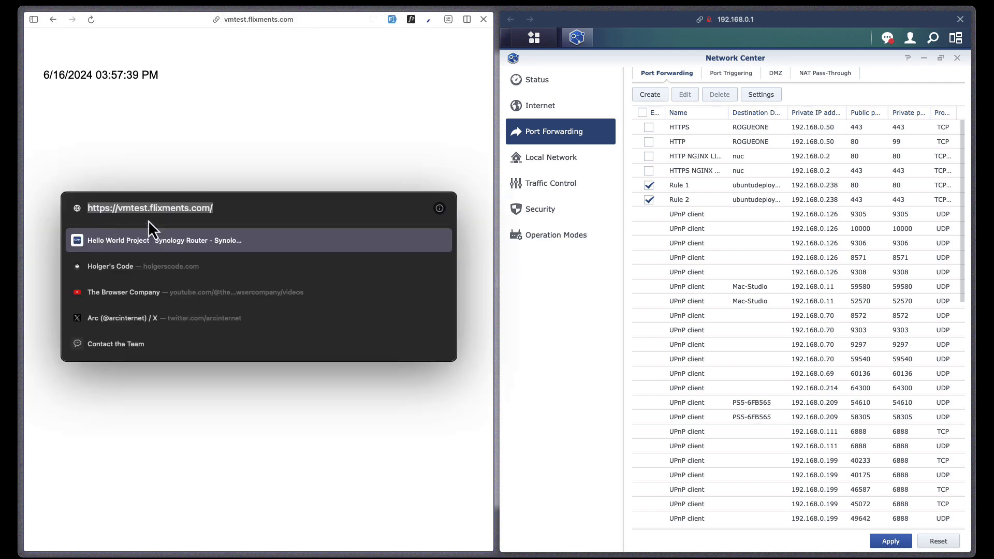
key(Escape)
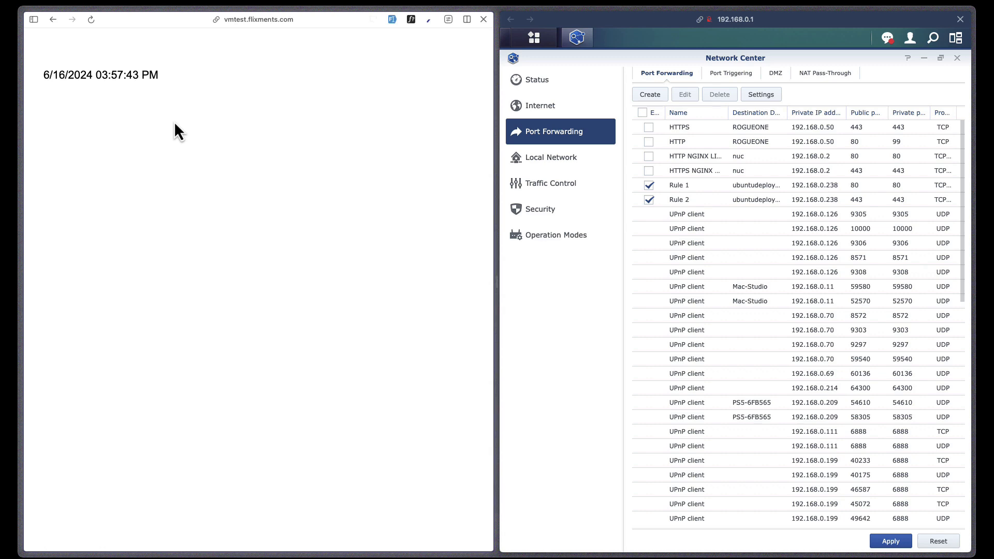
click(960, 20)
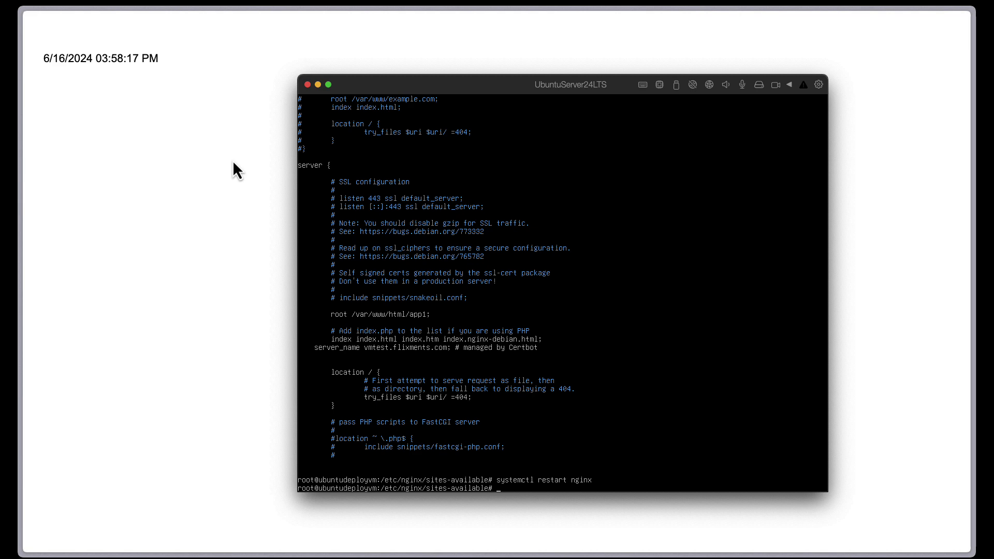
- Move from sites-available into /etc/nginx/sites-enabled and list its contents
text(cd ..)
key(Return)
text(cd sites)
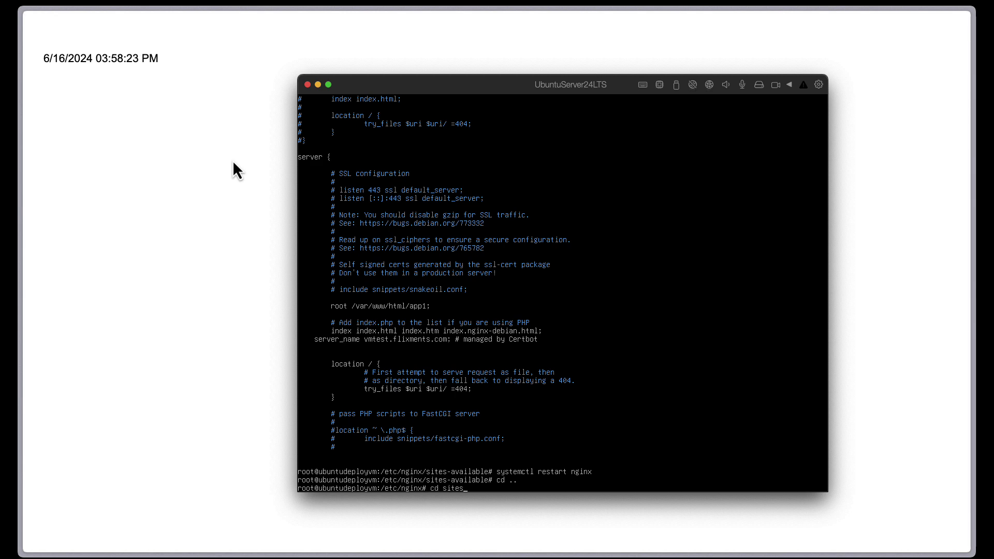
text(-enabl)
key(Tab)
key(Return)
text(cd sites-enabl)
key(BackSpace)
key(BackSpace)
key(BackSpace)
key(BackSpace)
key(BackSpace)
key(BackSpace)
key(BackSpace)
key(BackSpace)
key(BackSpace)
key(BackSpace)
key(BackSpace)
key(BackSpace)
key(BackSpace)
key(BackSpace)
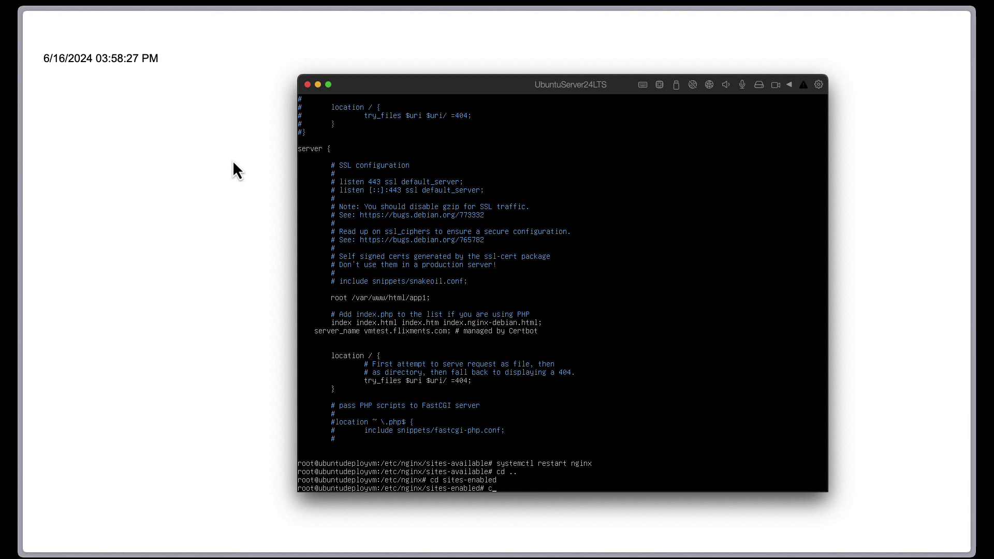
text(ll)
key(Return)
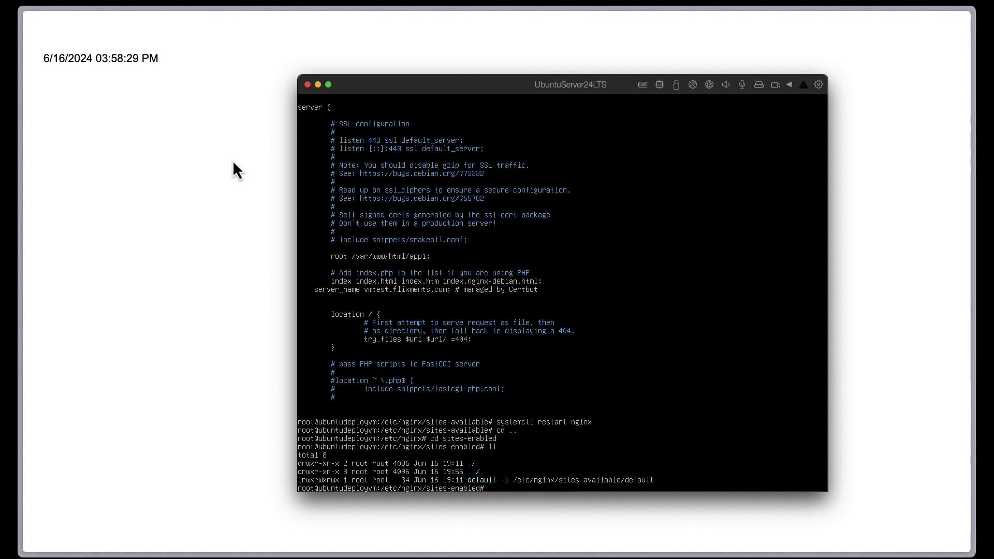
- Delete the default link with rm default, restart nginx, and check the site in the browser
text(rm default)
key(Return)
key(Up)
key(Up)
key(Up)
key(Up)
key(Up)
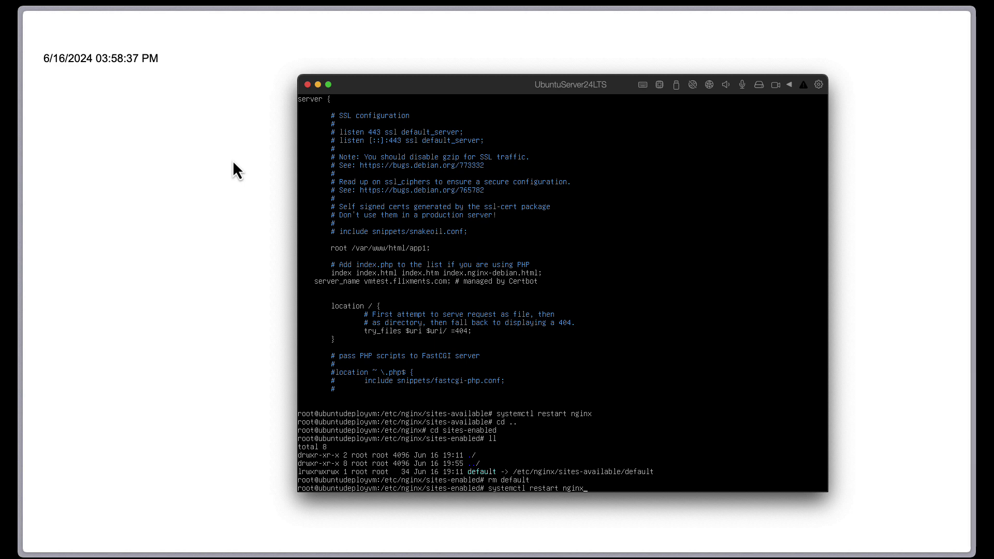
key(Return)
click(193, 107)
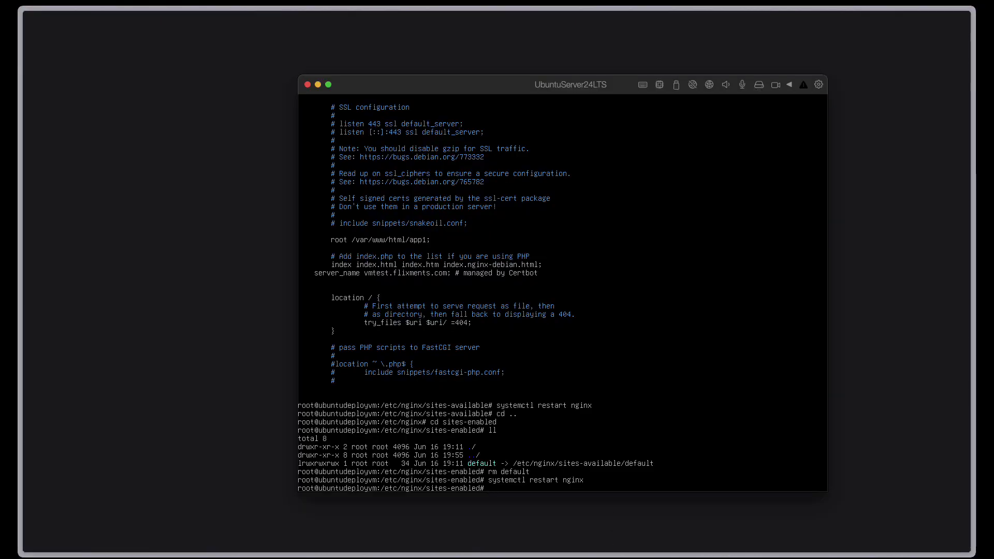
key(ctrl+l)
- Symlink /etc/nginx/sites-available/default as default, confirm it with ll, and restart nginx
text(ll)
key(Return)
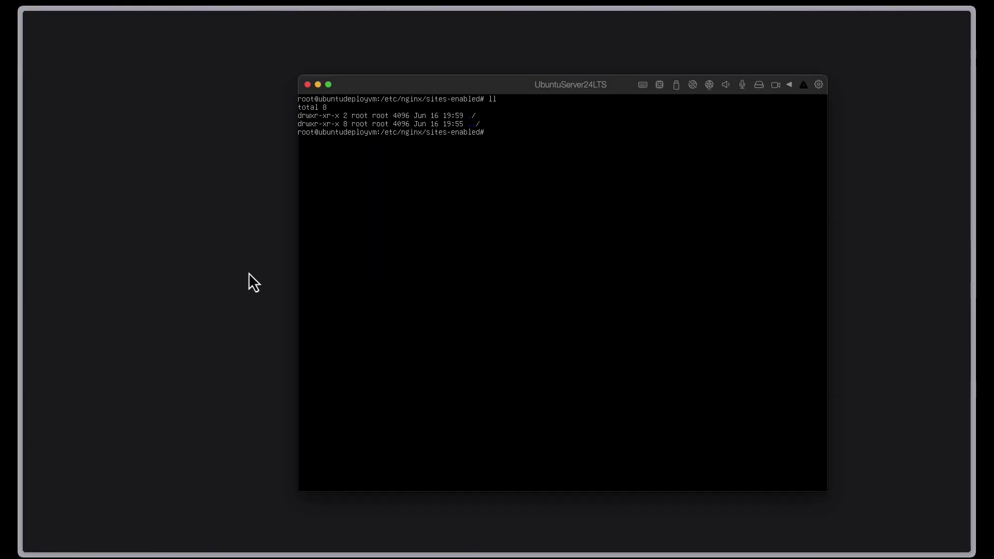
key(BackSpace)
text(n -s /etc/nginx/sites-available/default default)
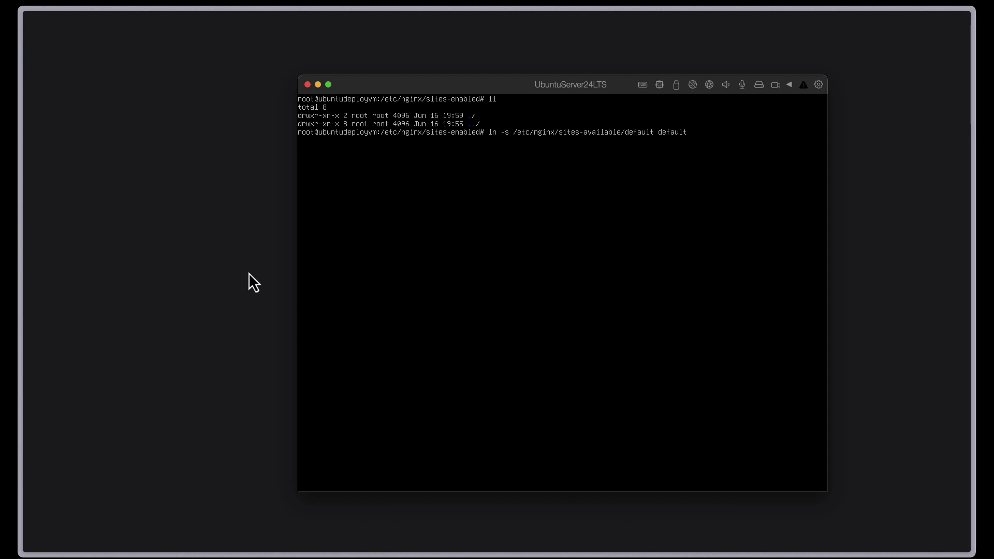
key(Return)
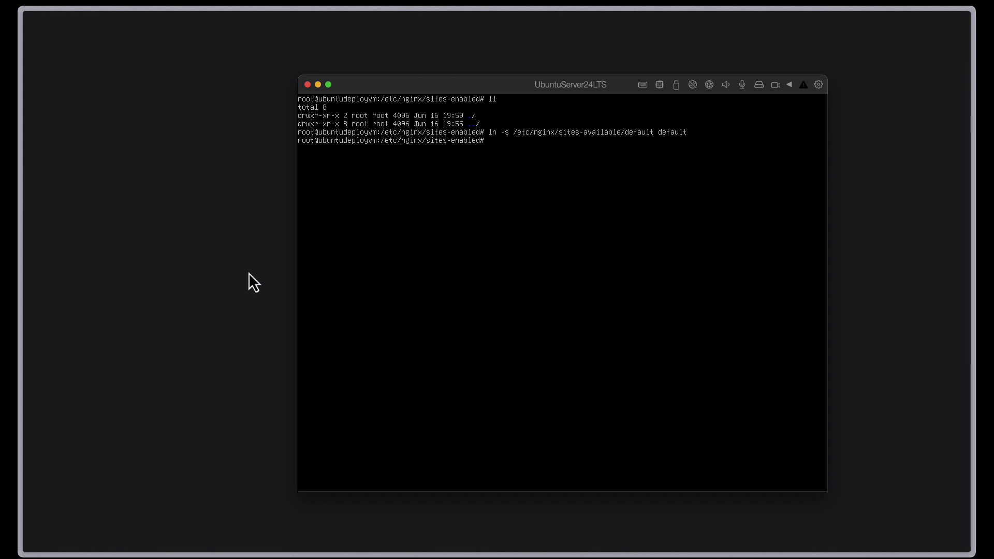
text(ll)
key(Return)
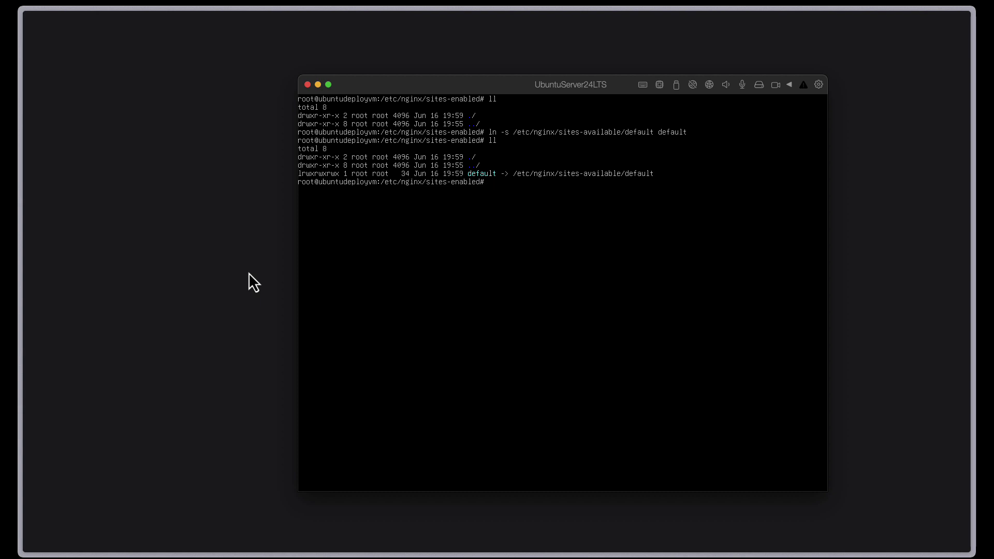
key(Up)
key(Up)
key(Up)
key(Up)
key(Up)
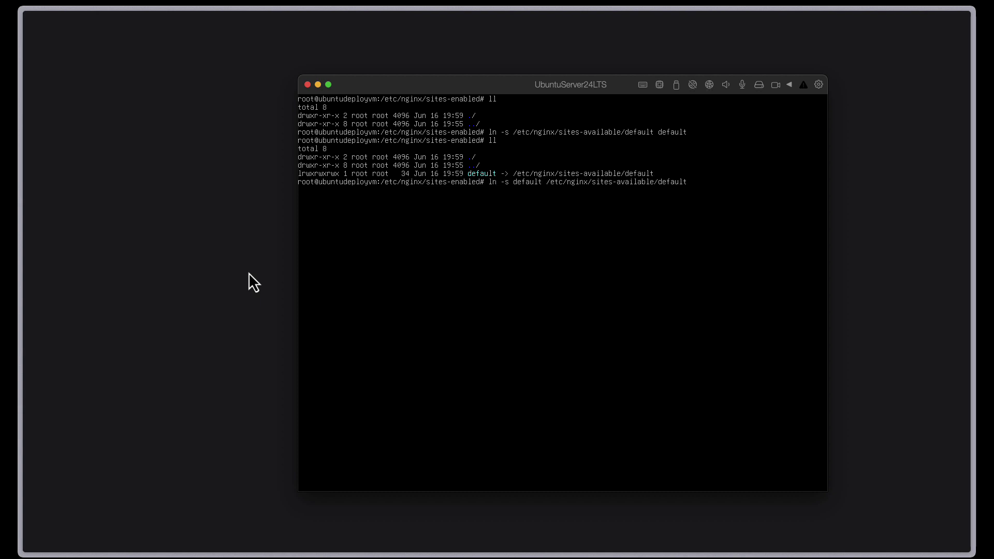
key(Return)
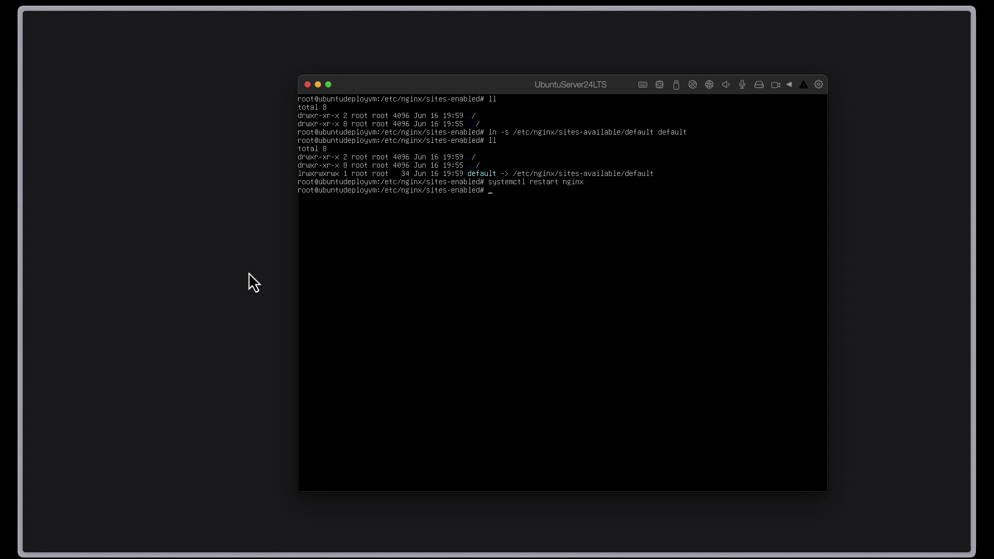